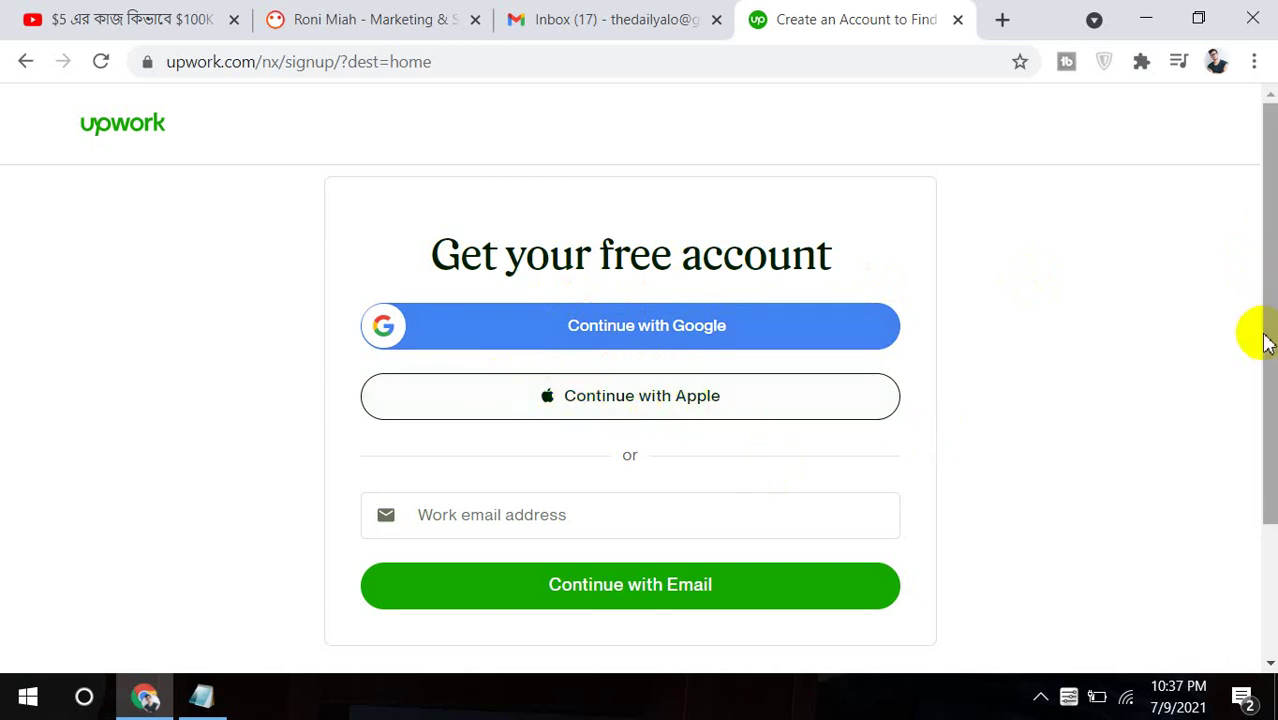
Sign up with your Gmail work email address and continue to the account setup form.
{"action": "left_click_drag", "start_coordinate": [1268, 344], "coordinate": [1262, 400]}
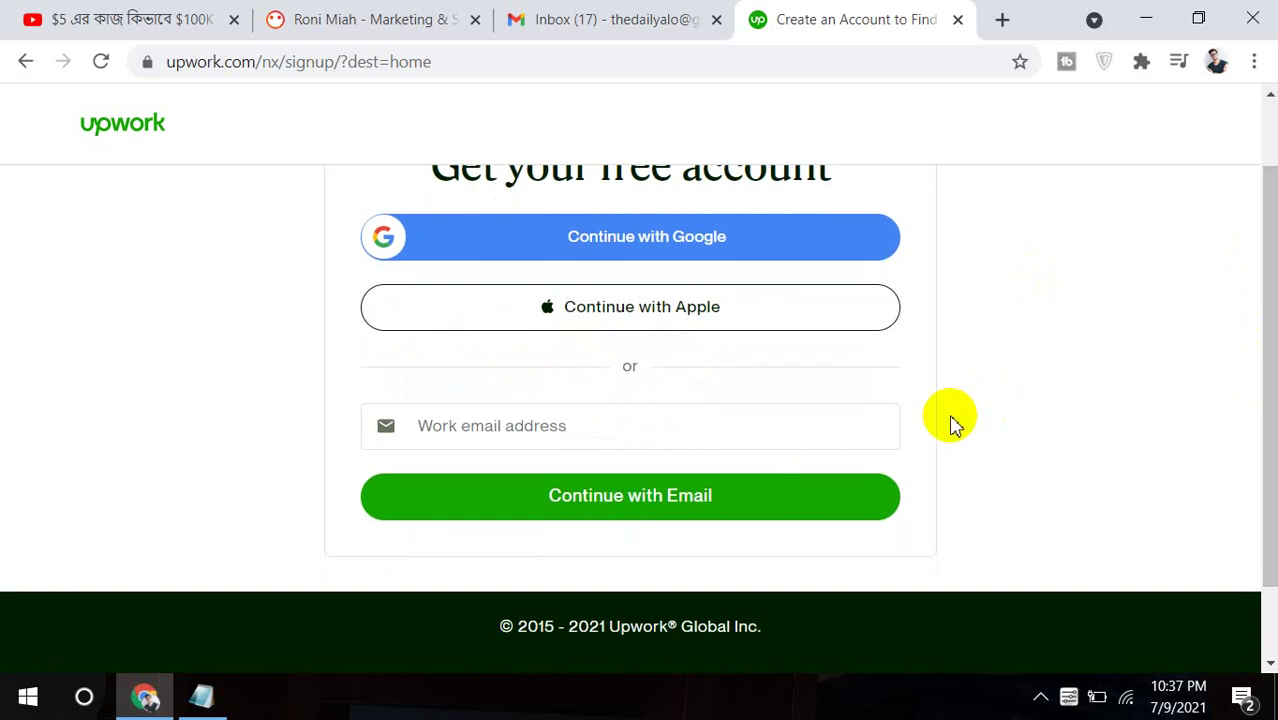
{"action": "left_click", "coordinate": [734, 428]}
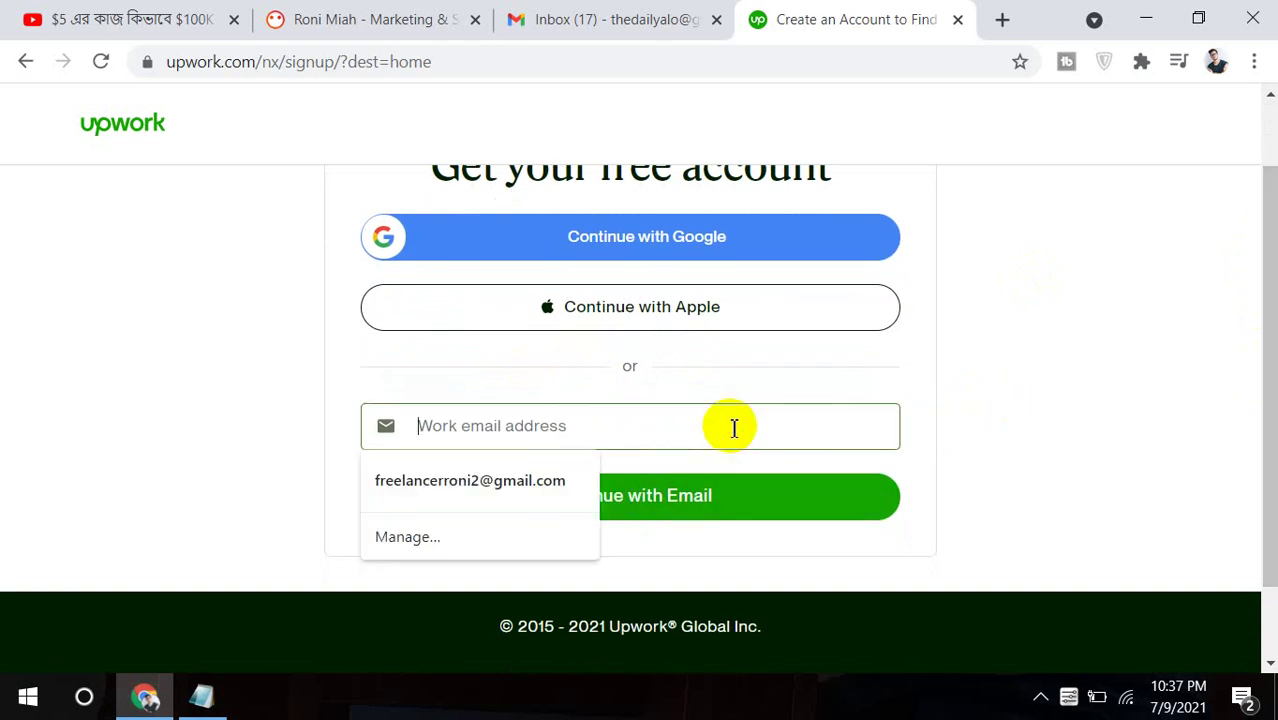
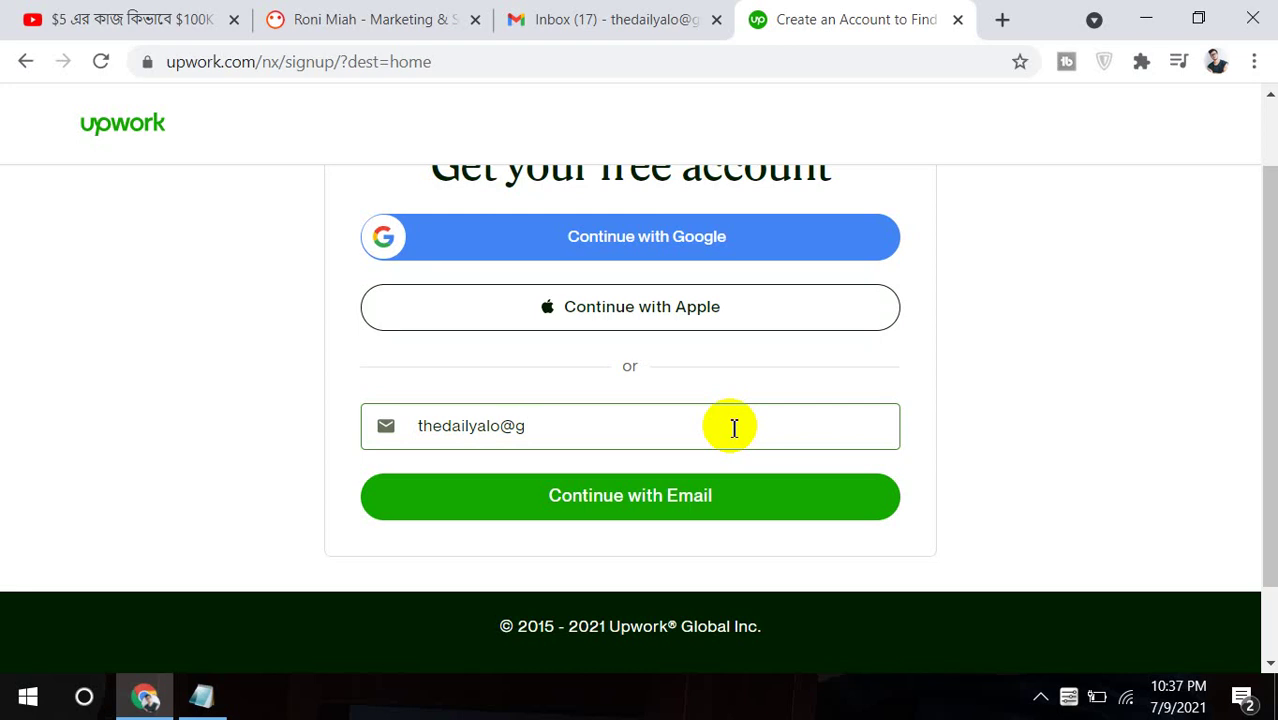
{"action": "left_click", "coordinate": [694, 492]}
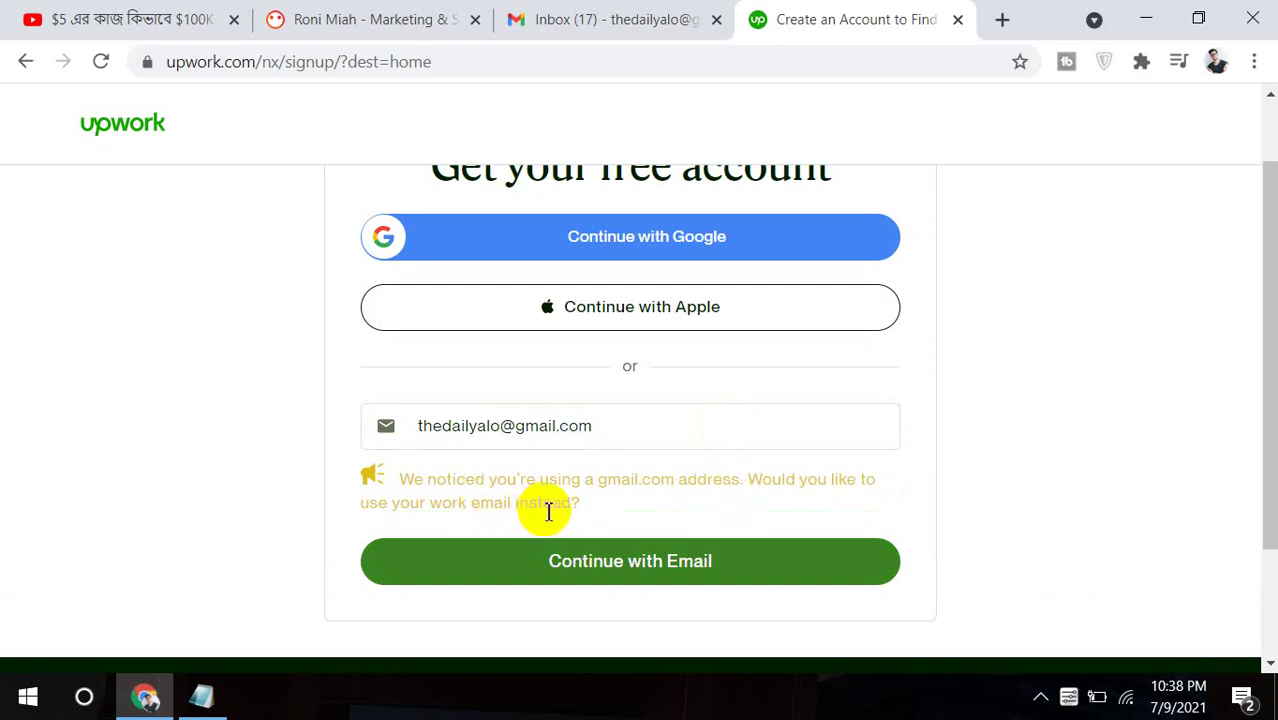
{"action": "left_click", "coordinate": [593, 560]}
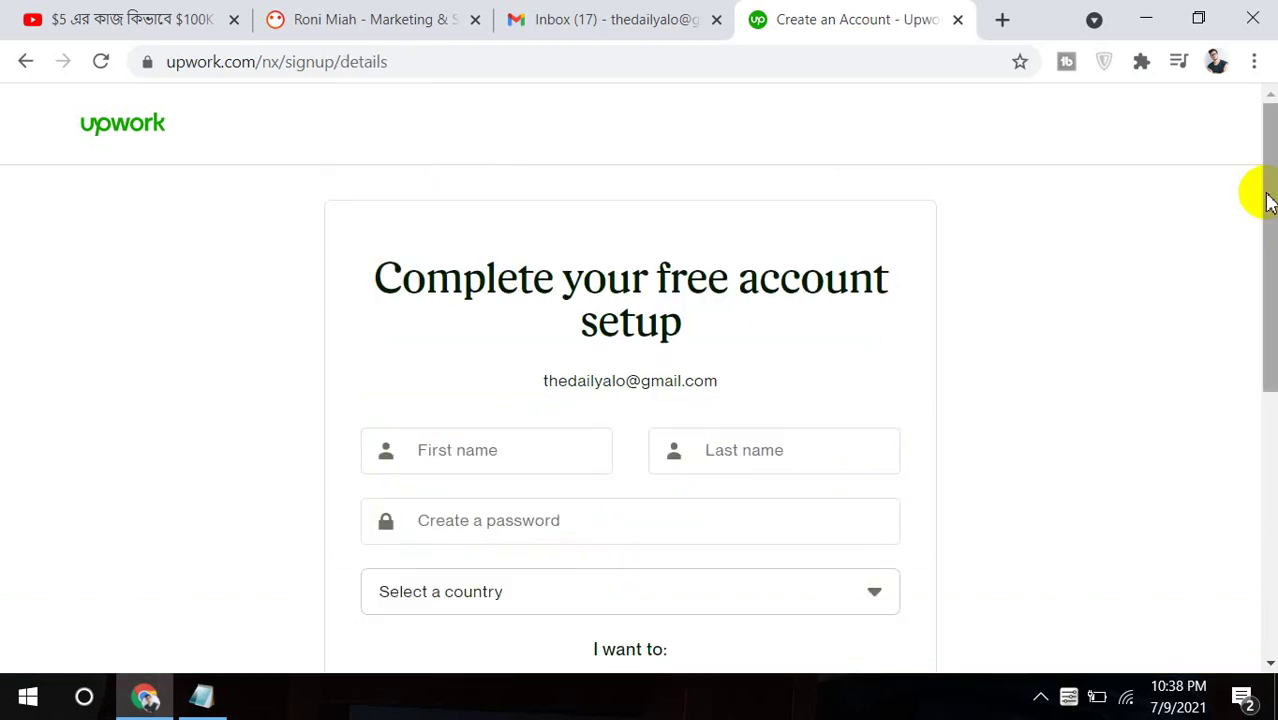
Fill in the first and last name from Chrome's saved autofill details.
{"action": "left_click_drag", "start_coordinate": [1268, 200], "coordinate": [1270, 240]}
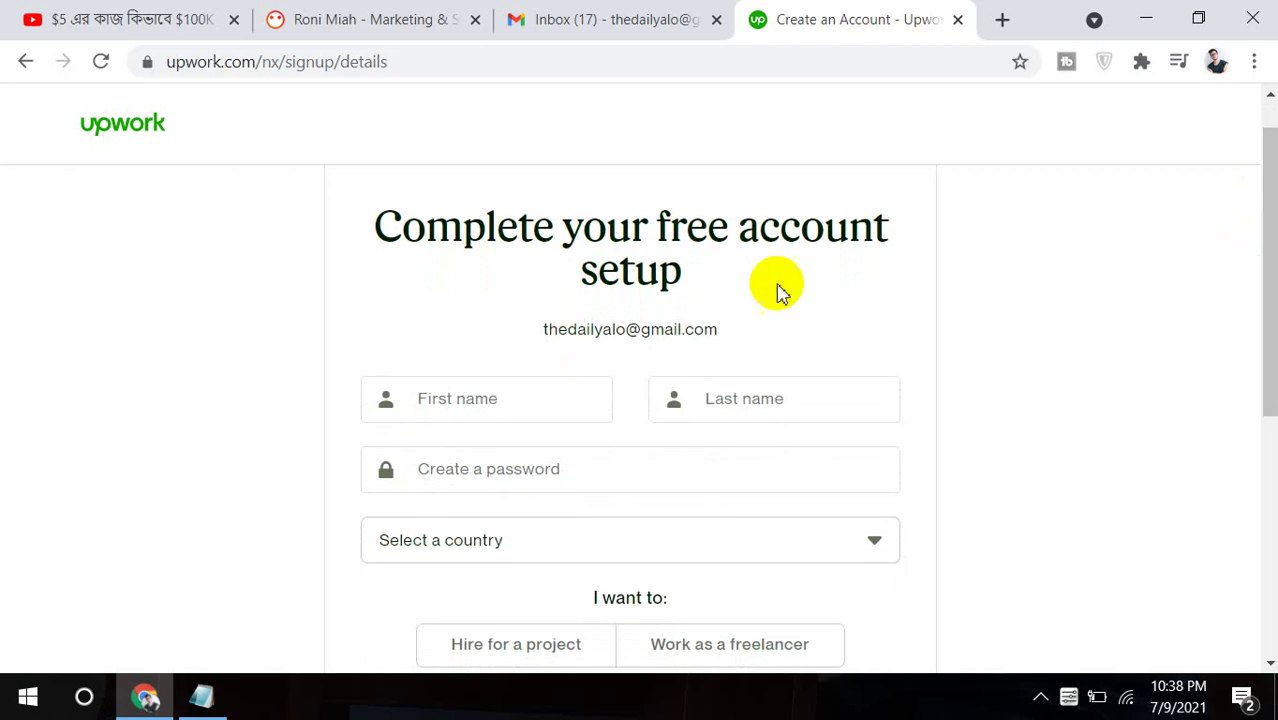
{"action": "left_click", "coordinate": [512, 408]}
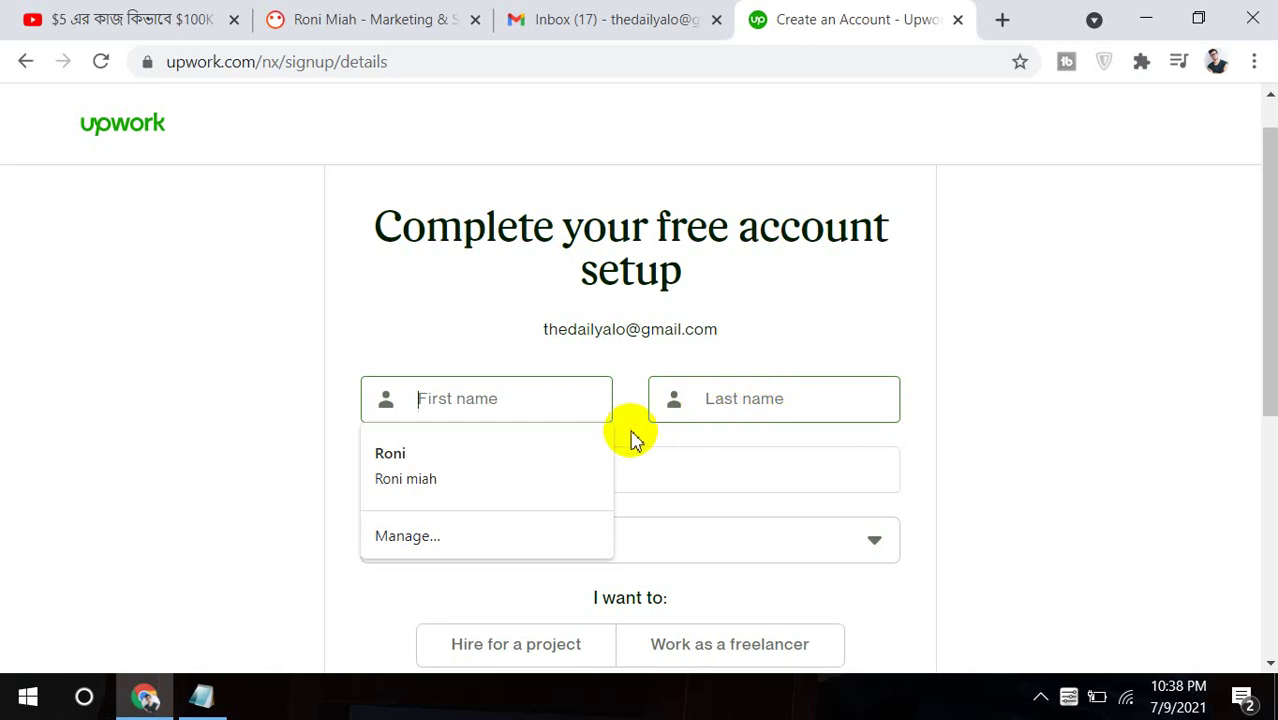
{"action": "left_click", "coordinate": [578, 452]}
{"action": "left_click", "coordinate": [578, 452]}
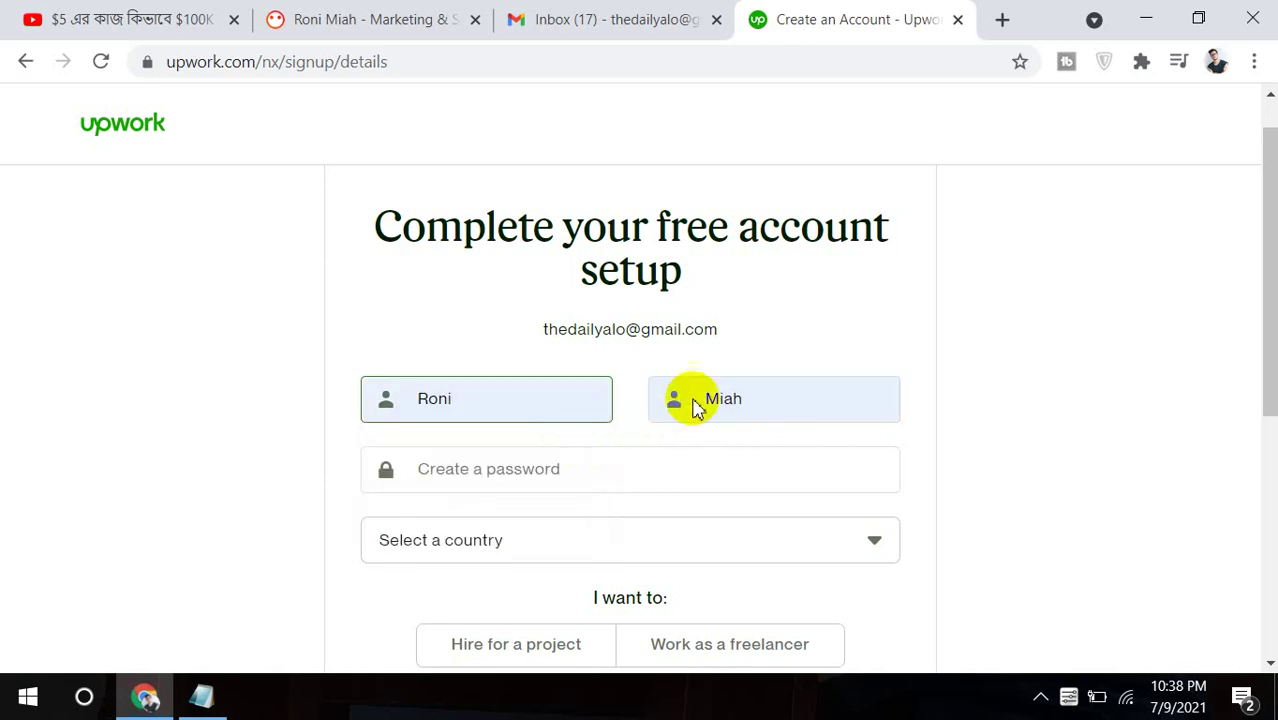
Enter an eight-character account password.
{"action": "left_click", "coordinate": [630, 468]}
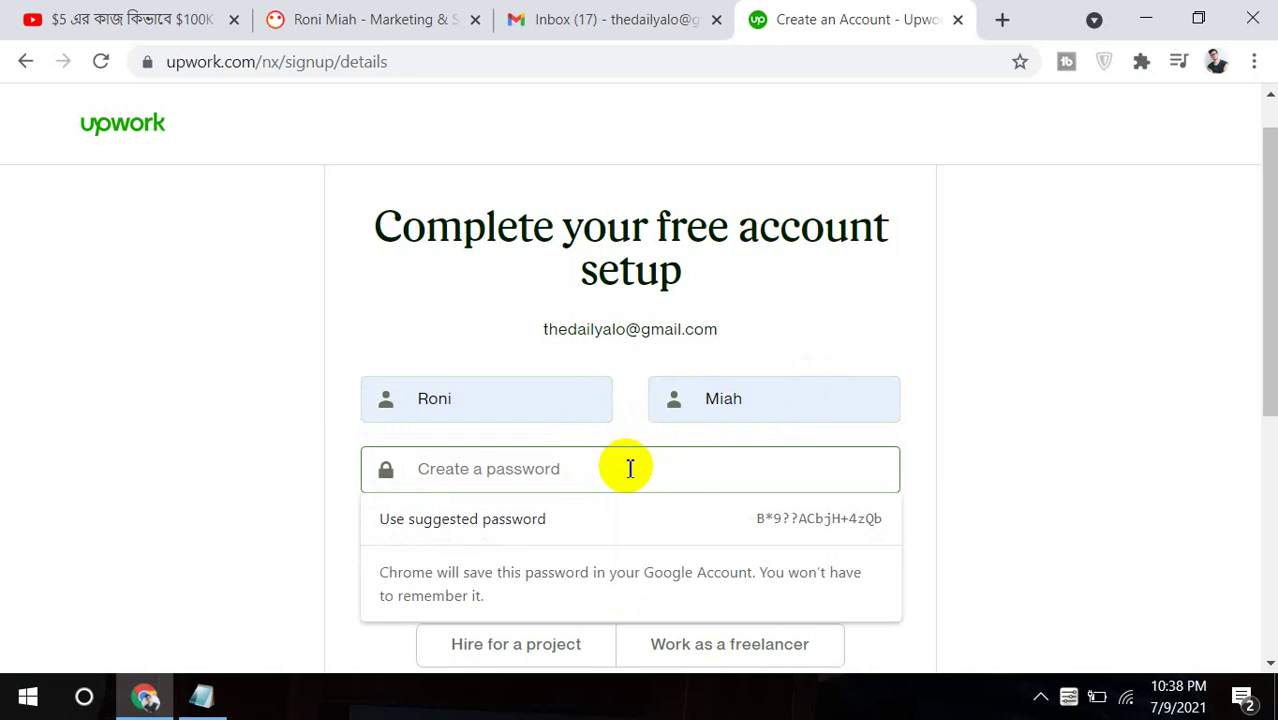
{"action": "type", "text": "•"}
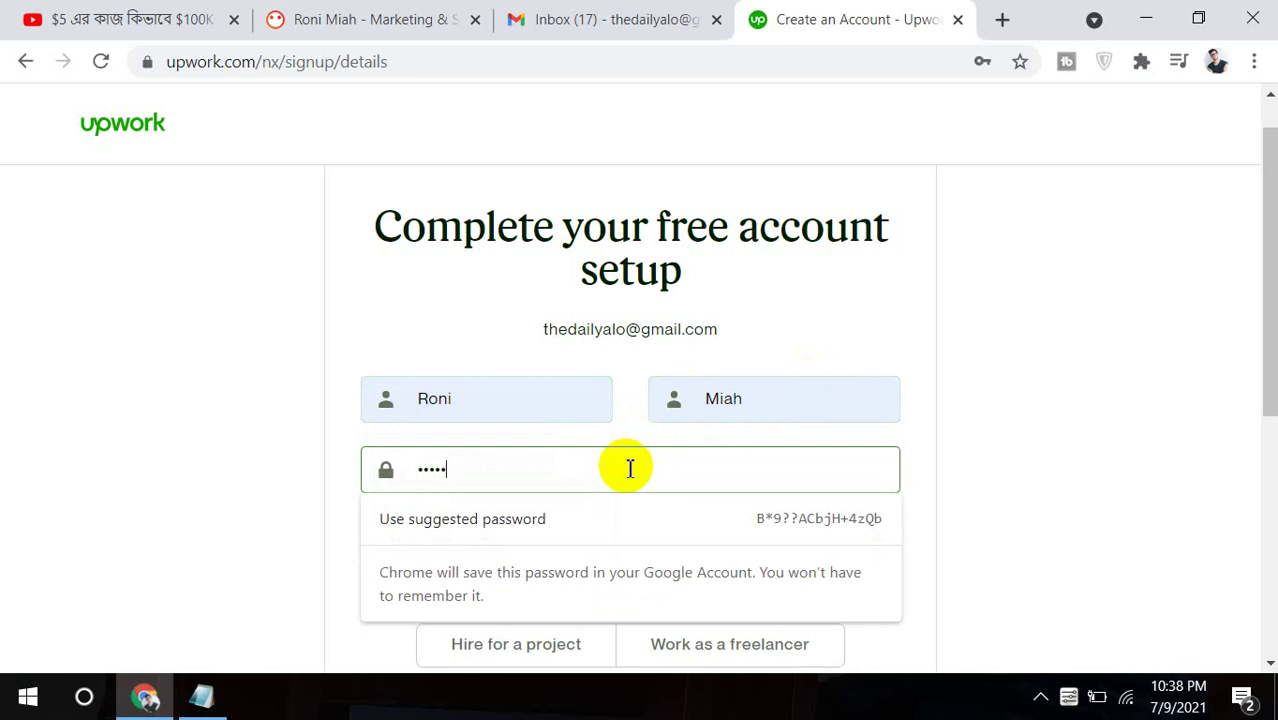
{"action": "type", "text": "•"}
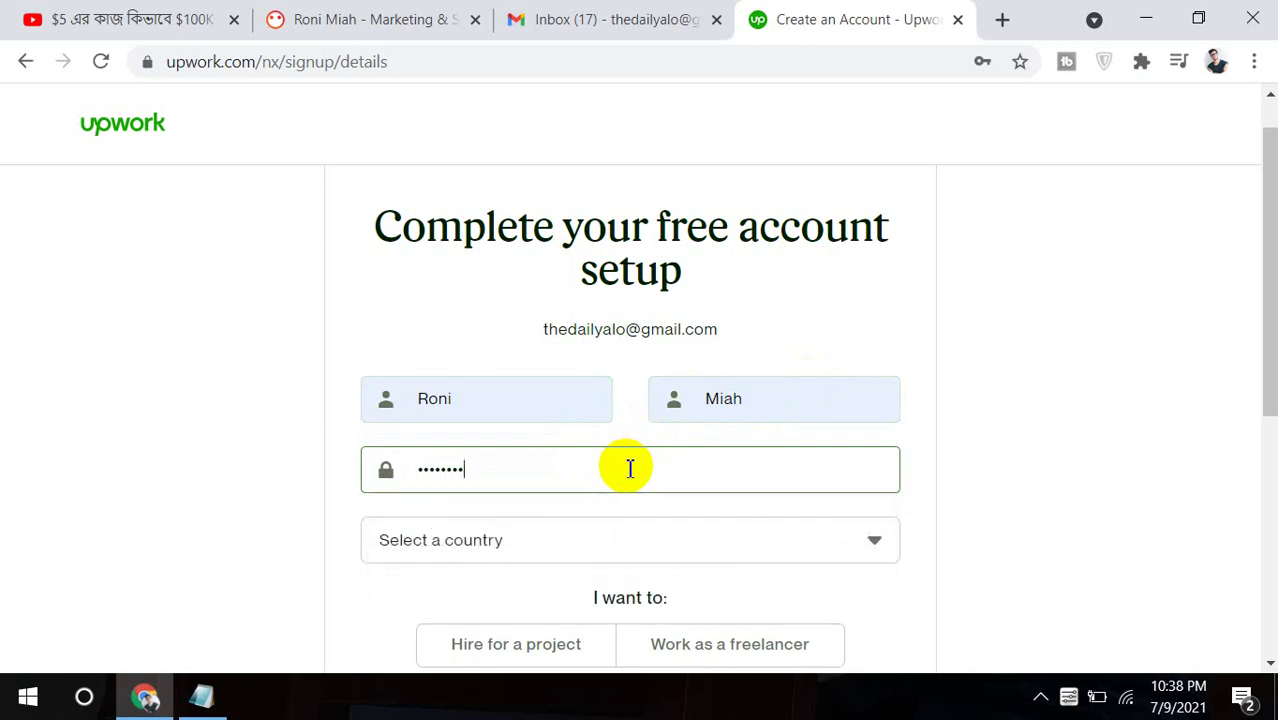
{"action": "left_click", "coordinate": [865, 541]}
Set the country to Bangladesh.
{"action": "left_click", "coordinate": [865, 541]}
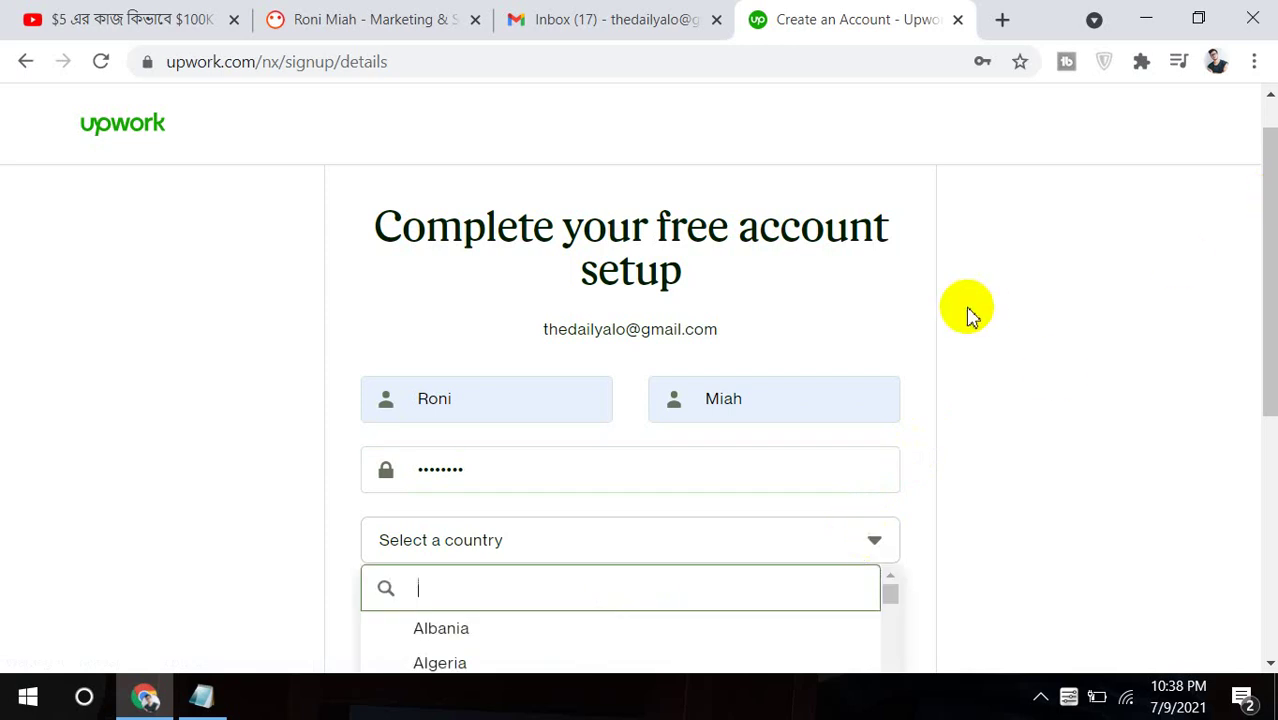
{"action": "type", "text": "bd"}
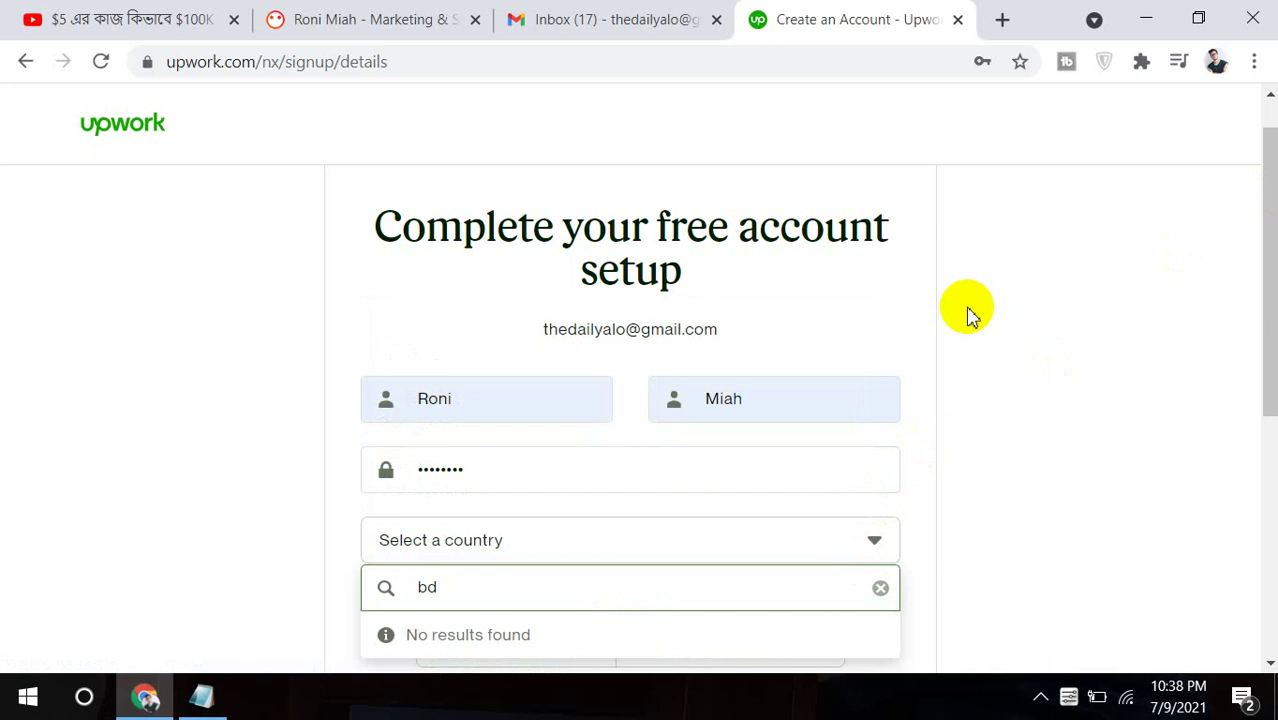
{"action": "key", "text": "BackSpace"}
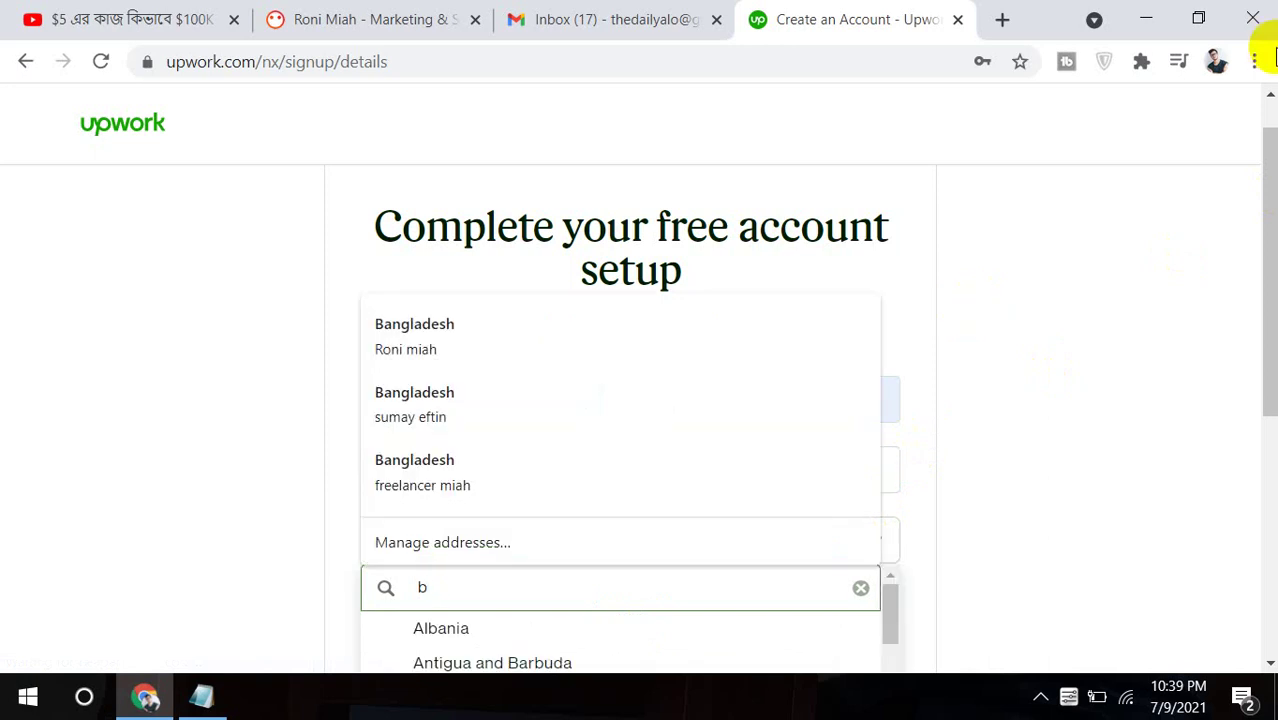
{"action": "left_click_drag", "start_coordinate": [1264, 157], "coordinate": [893, 371]}
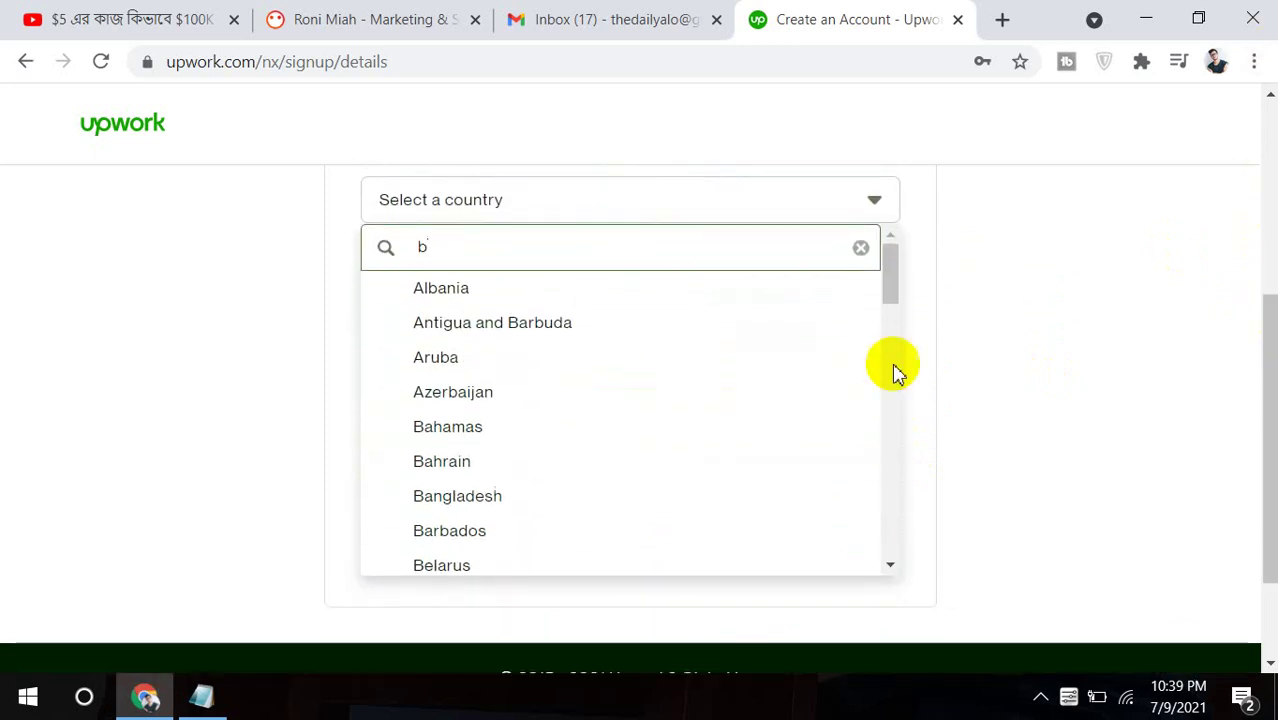
{"action": "left_click", "coordinate": [505, 495]}
Choose 'Work as a freelancer' as the account type.
{"action": "left_click", "coordinate": [612, 310]}
{"action": "left_click", "coordinate": [640, 317]}
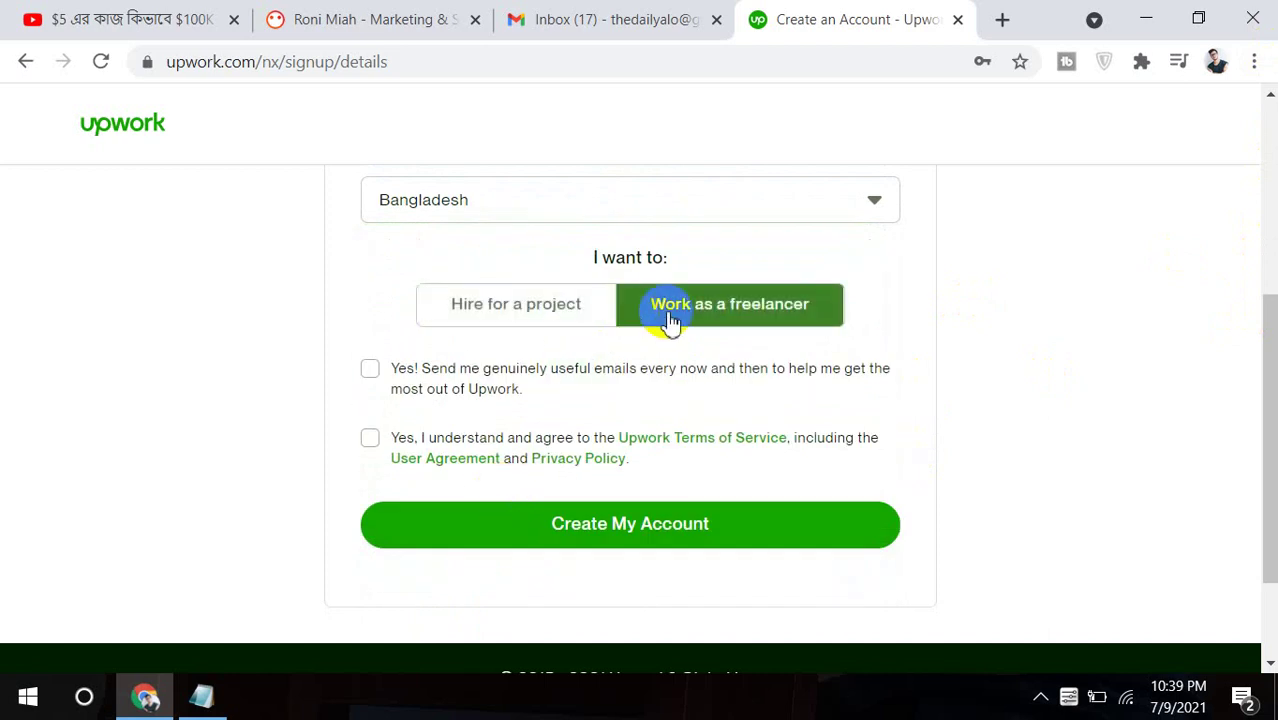
{"action": "left_click", "coordinate": [515, 328]}
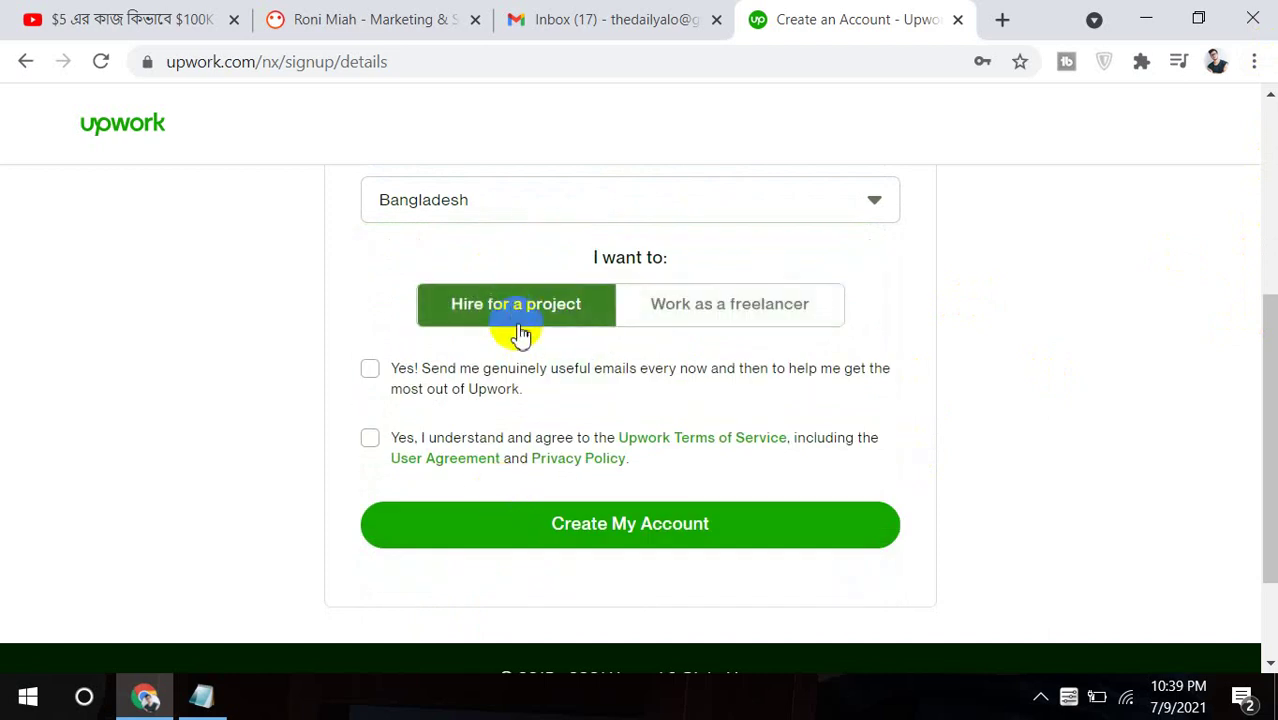
{"action": "left_click", "coordinate": [480, 306]}
{"action": "left_click", "coordinate": [750, 318]}
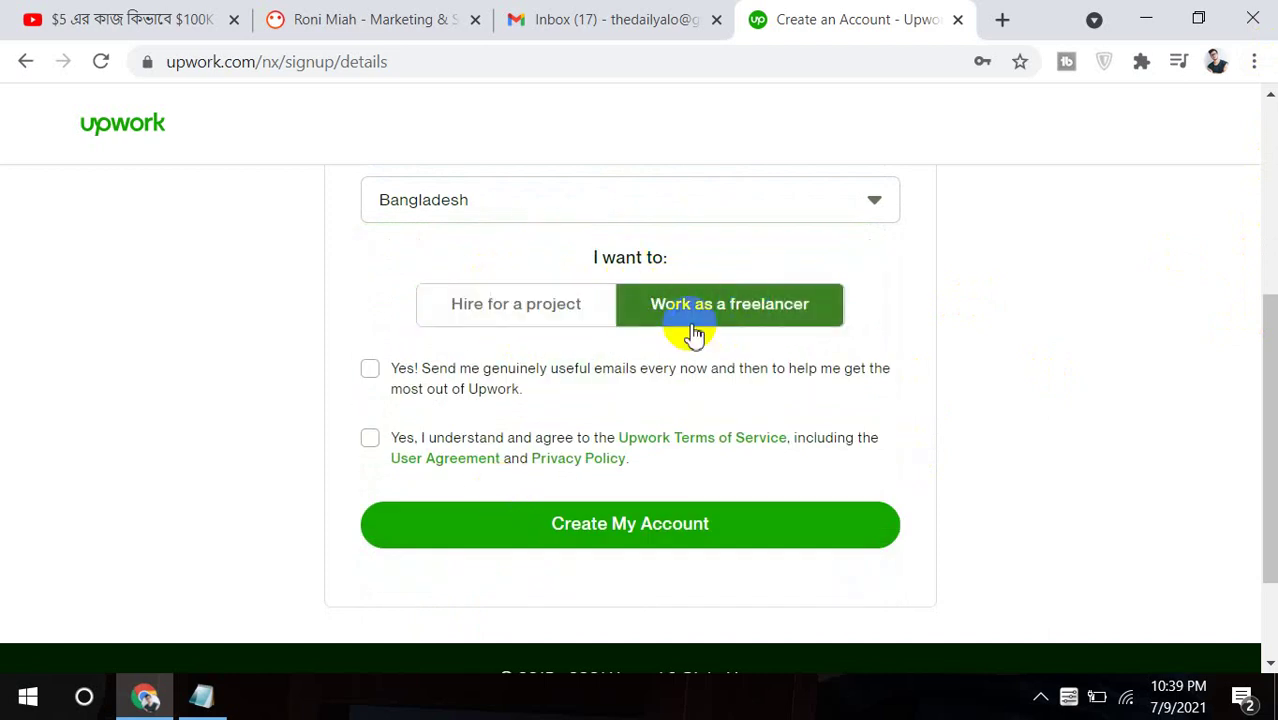
{"action": "left_click", "coordinate": [700, 318]}
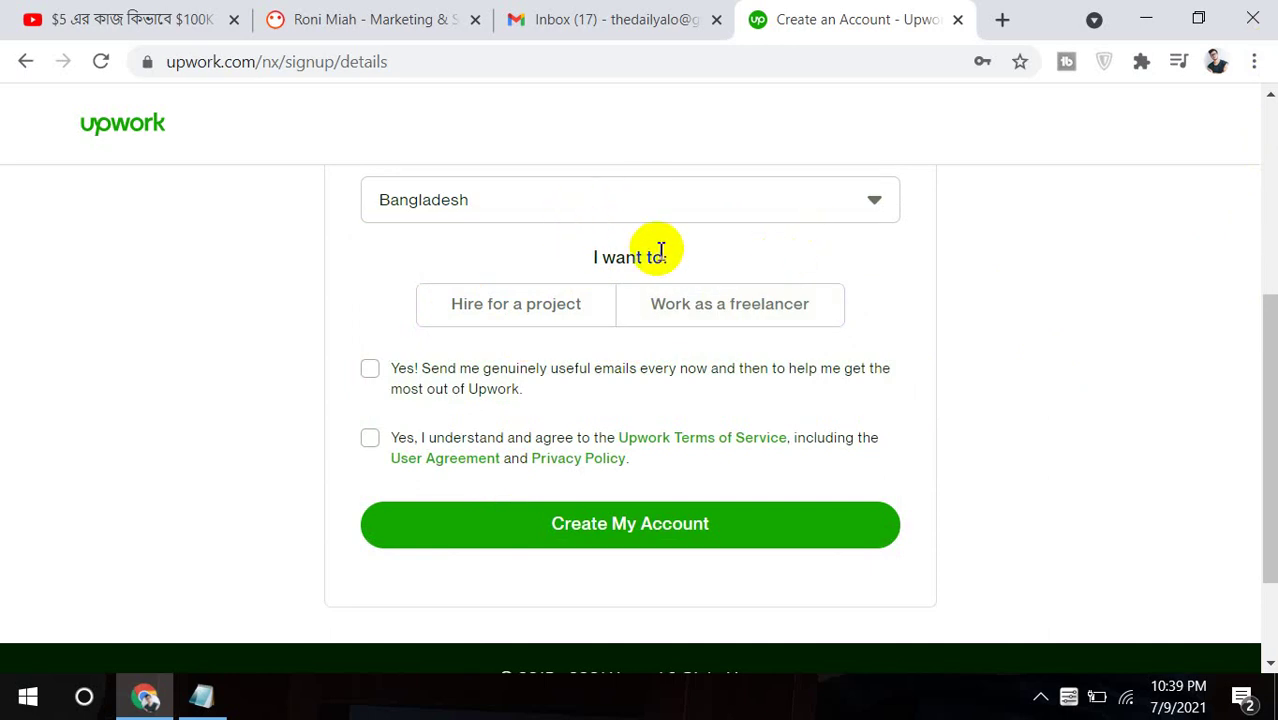
{"action": "left_click", "coordinate": [679, 298]}
{"action": "left_click", "coordinate": [676, 292]}
{"action": "left_click", "coordinate": [742, 290]}
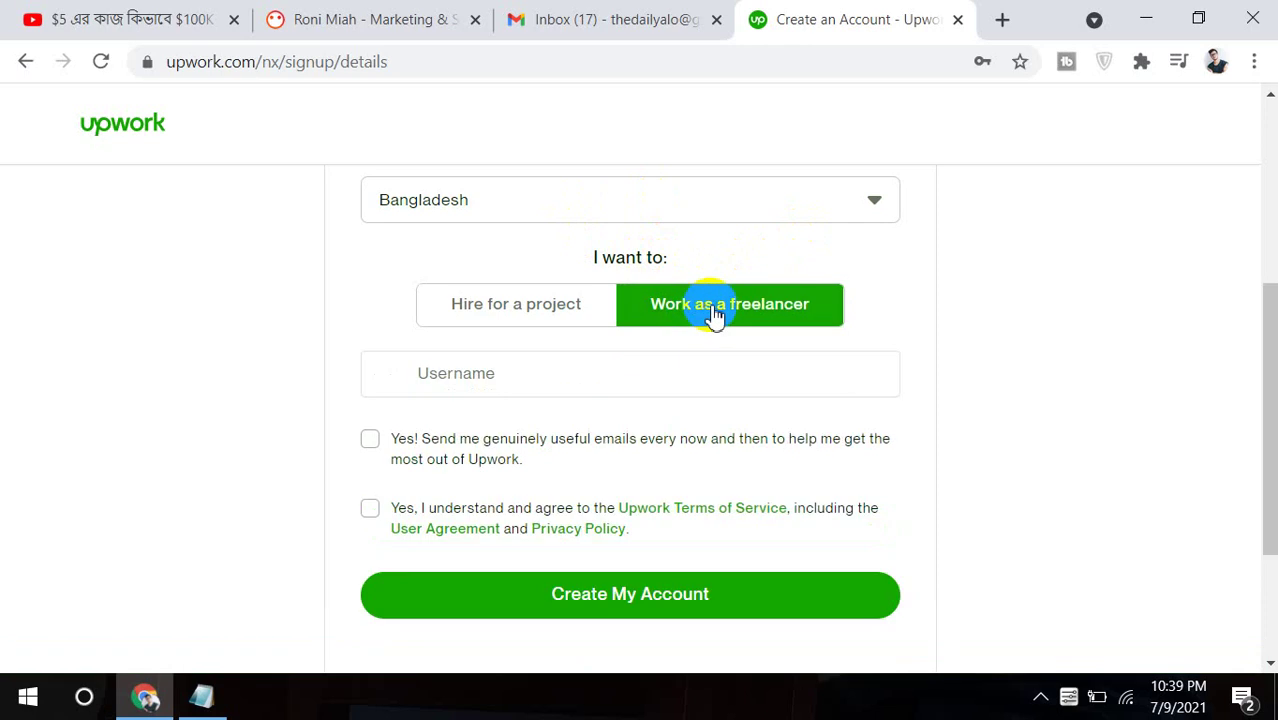
Enter a username, tick the emails and Terms of Service boxes, and create the account.
{"action": "left_click", "coordinate": [548, 382]}
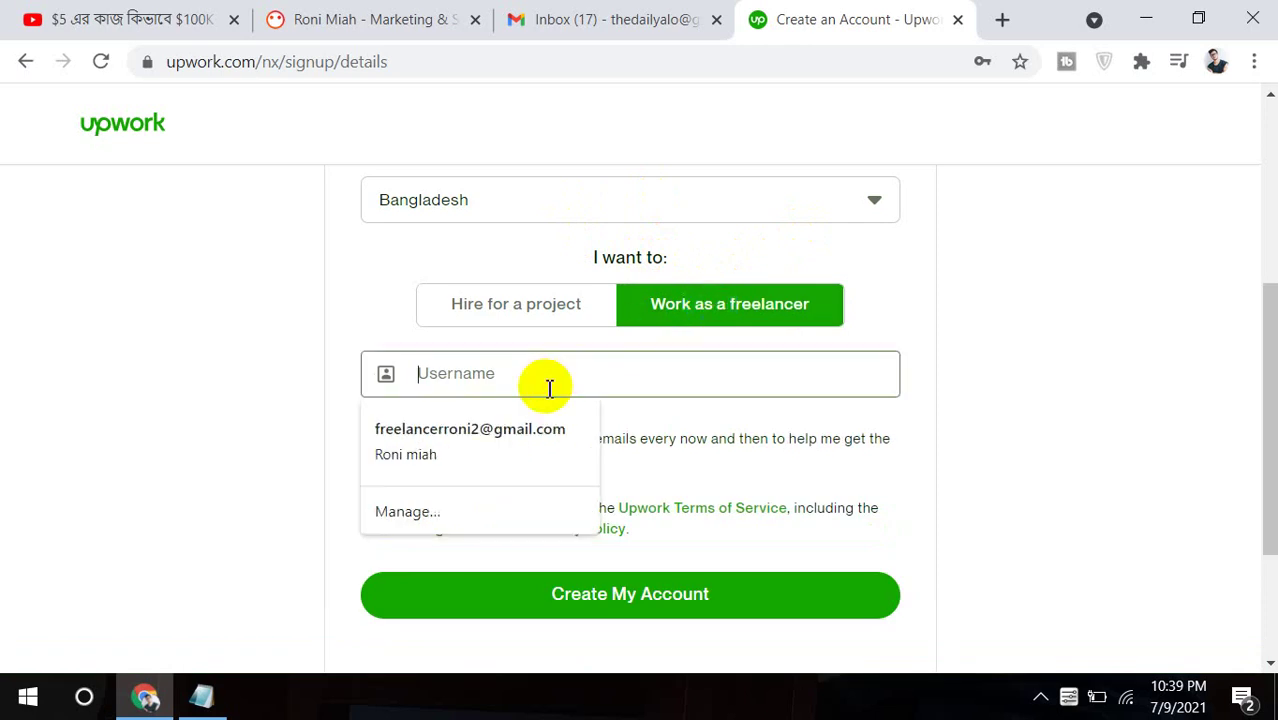
{"action": "type", "text": "freela"}
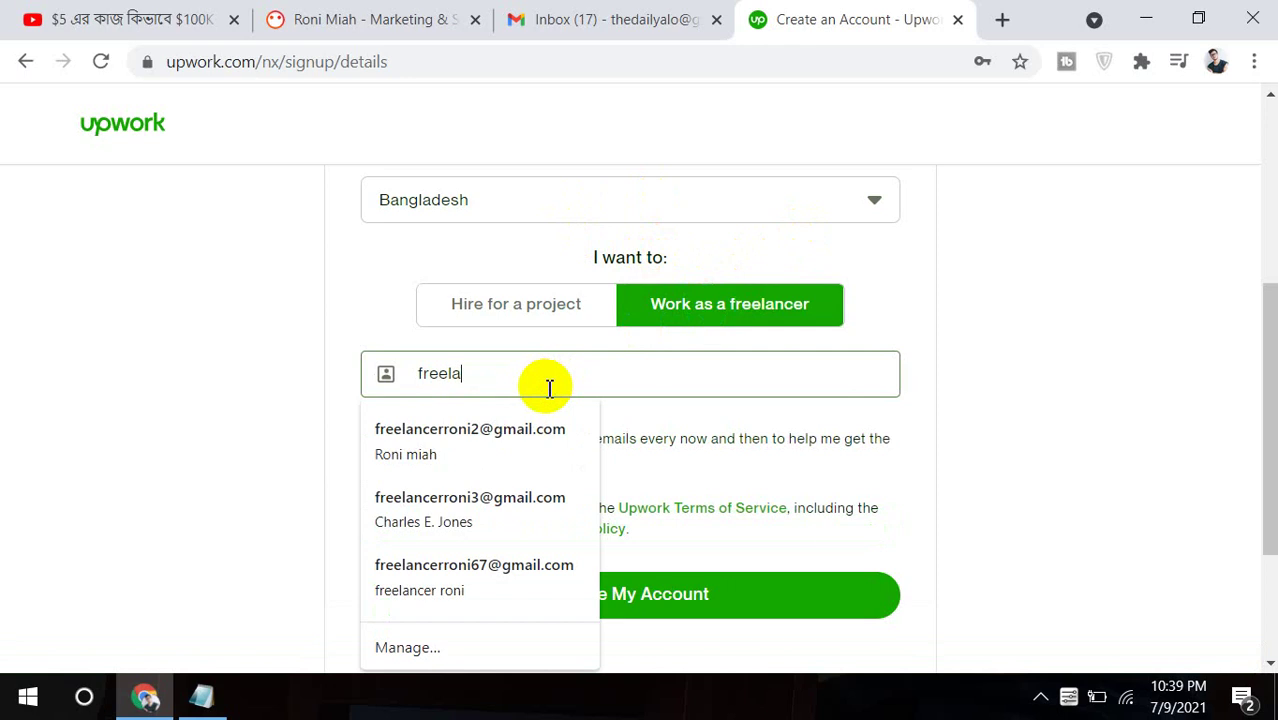
{"action": "type", "text": "ncerroni"}
{"action": "left_click", "coordinate": [950, 418]}
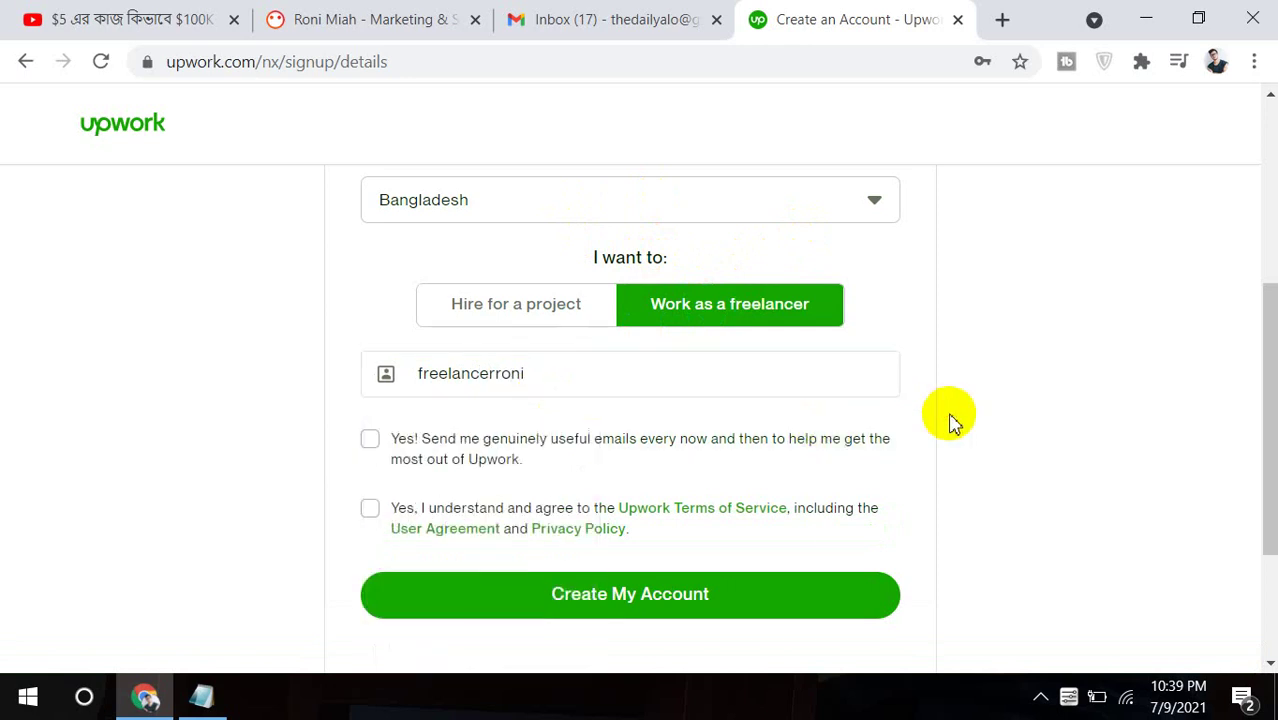
{"action": "left_click", "coordinate": [368, 440]}
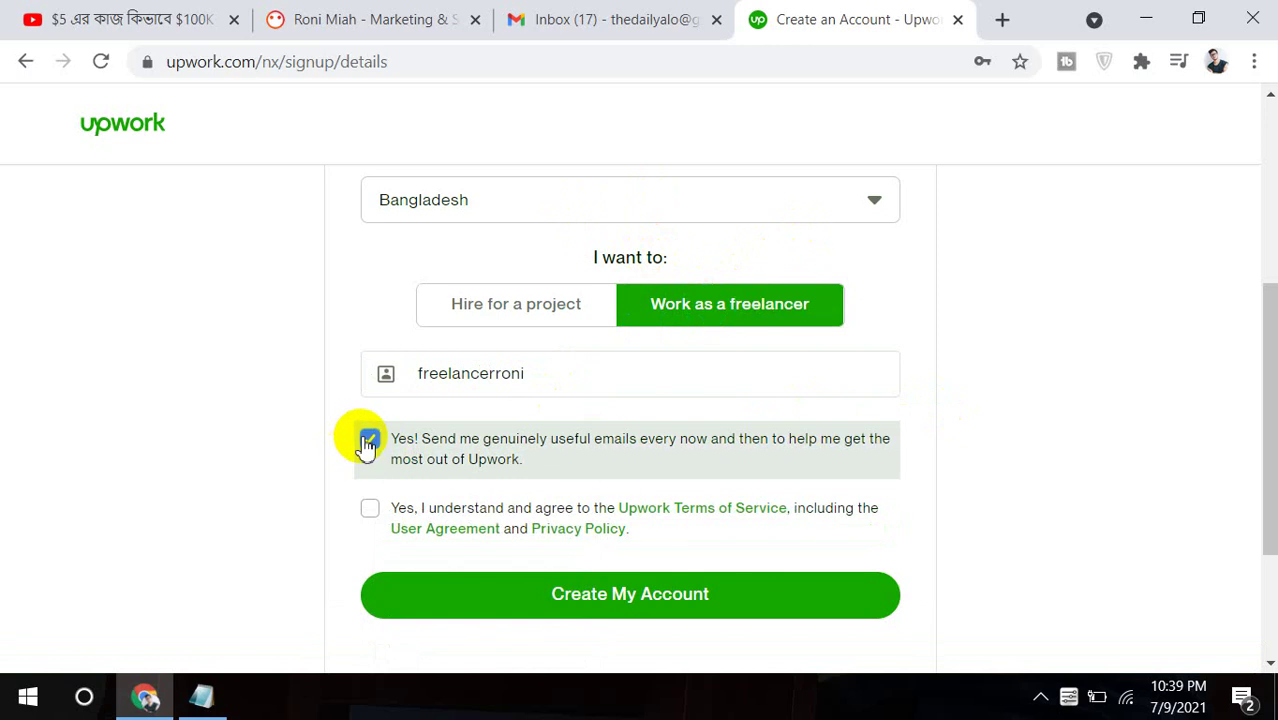
{"action": "left_click", "coordinate": [370, 516]}
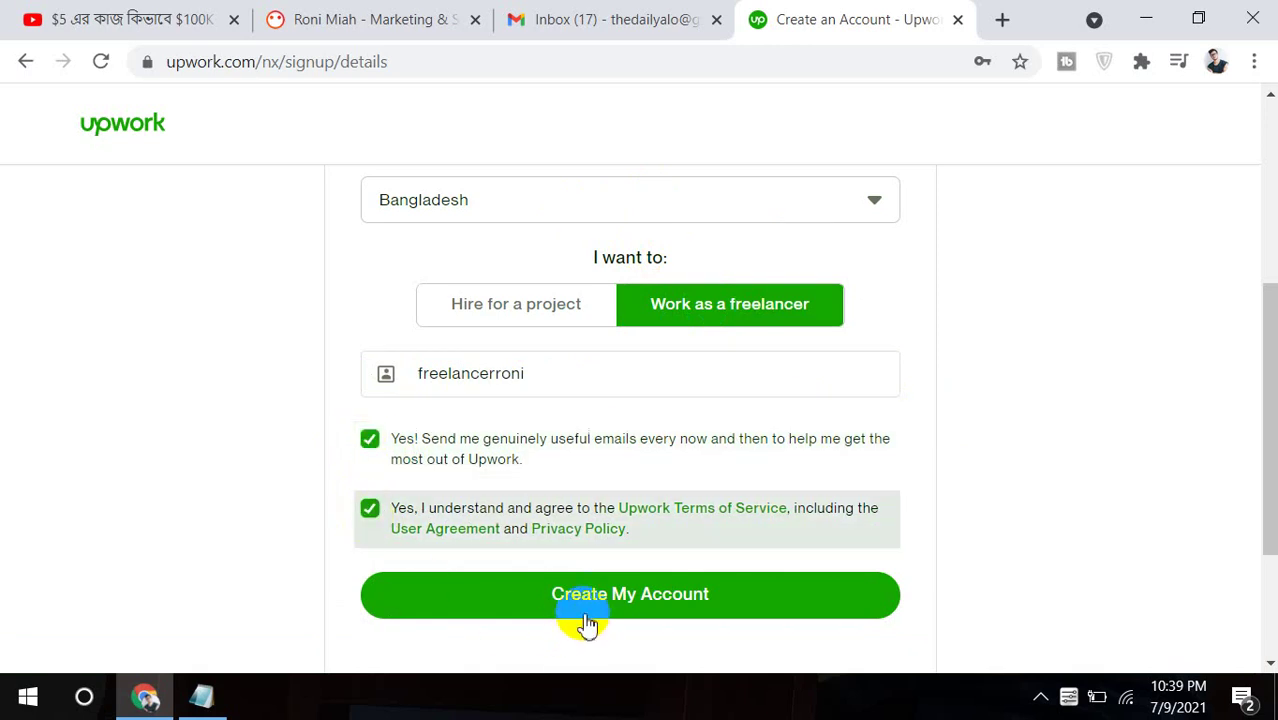
{"action": "left_click", "coordinate": [624, 607]}
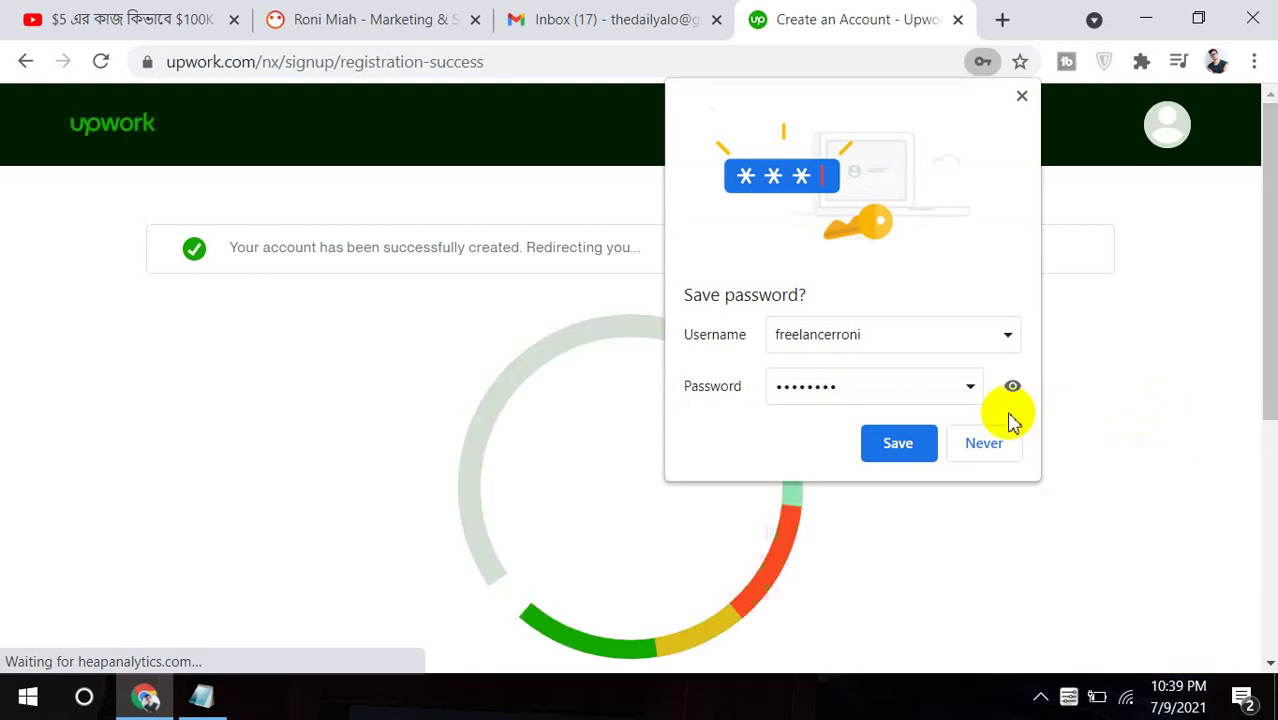
Dismiss the save-password prompt and check the Gmail inbox for Upwork's verification email.
{"action": "left_click", "coordinate": [900, 442]}
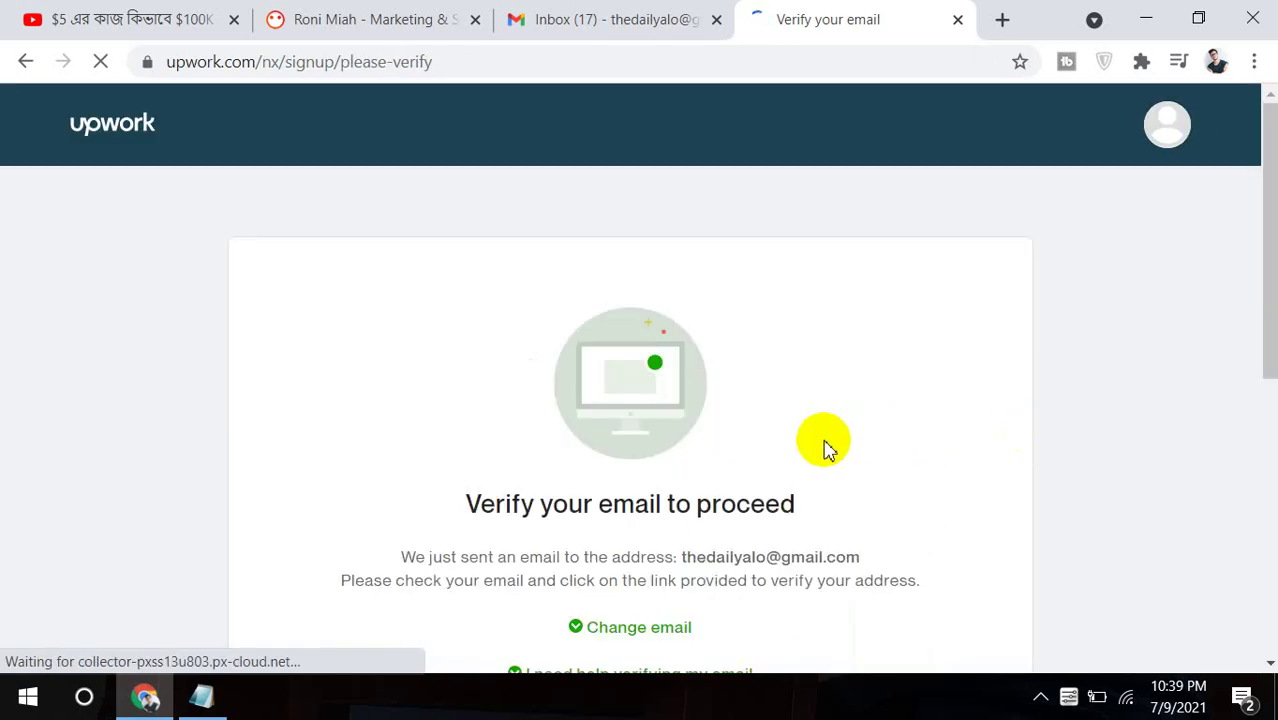
{"action": "scroll", "coordinate": [1256, 340], "scroll_direction": "down", "scroll_amount": 3}
{"action": "left_click_drag", "start_coordinate": [1252, 355], "coordinate": [1256, 362]}
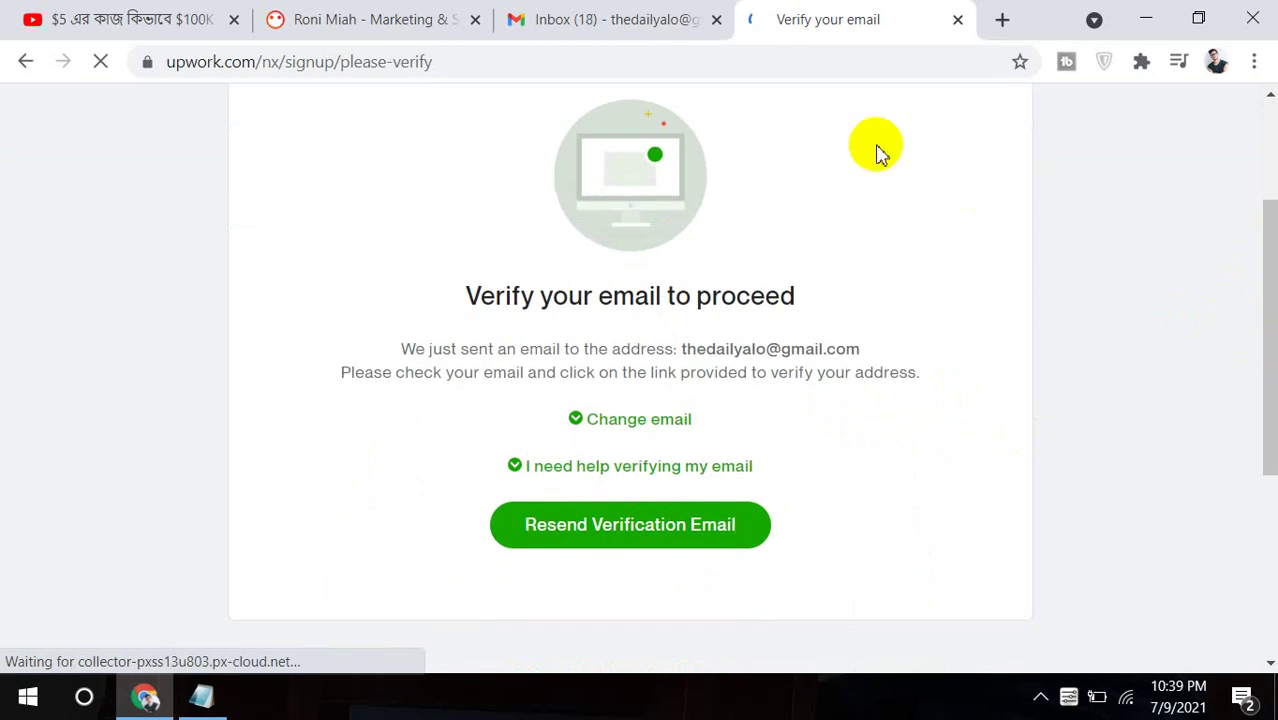
{"action": "left_click", "coordinate": [617, 14]}
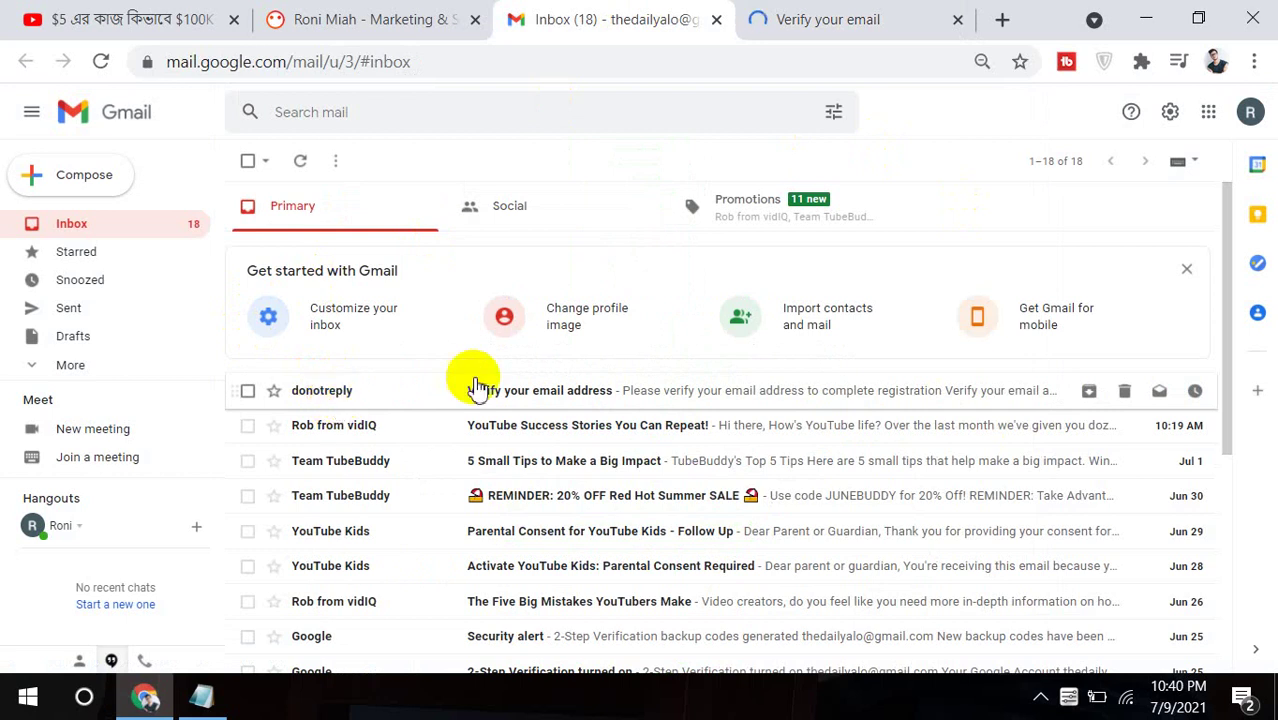
Open Upwork's 'Verify your email address' message and follow its Verify Email link.
{"action": "left_click", "coordinate": [622, 392]}
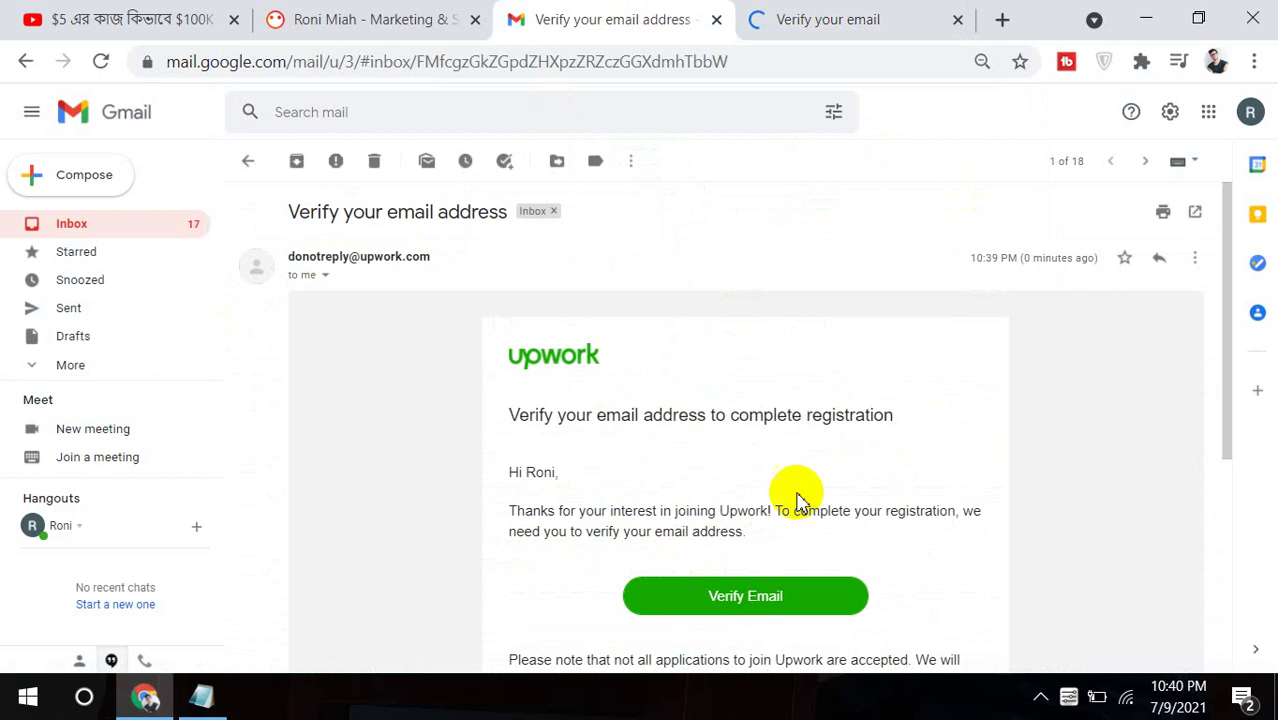
{"action": "left_click", "coordinate": [783, 599]}
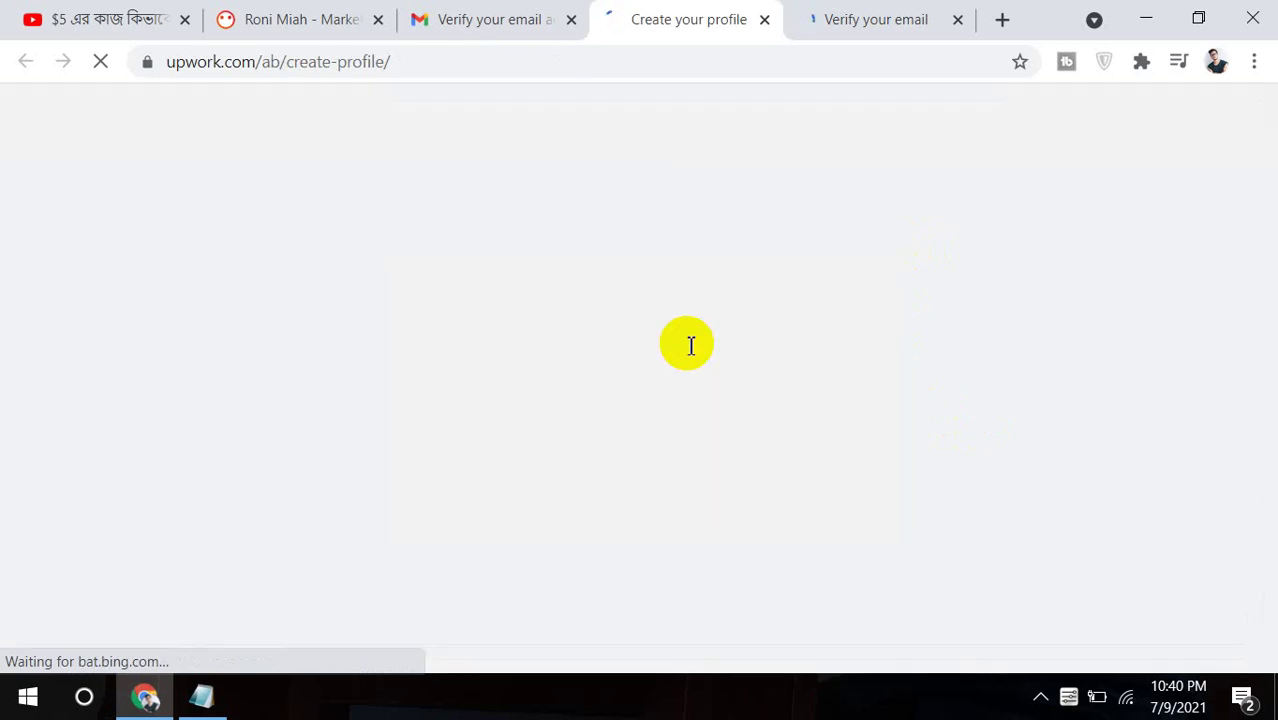
Close the leftover verify-email tab and continue past the Create your profile welcome card.
{"action": "left_click", "coordinate": [936, 12]}
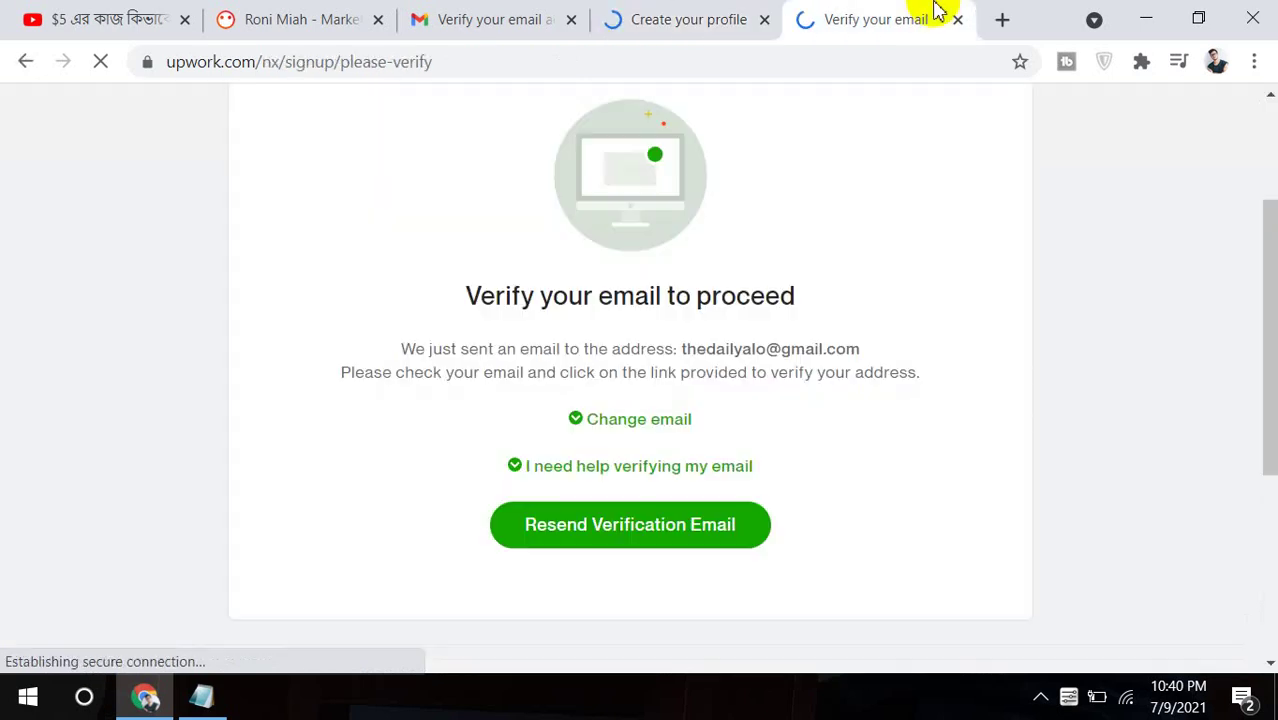
{"action": "left_click", "coordinate": [957, 20]}
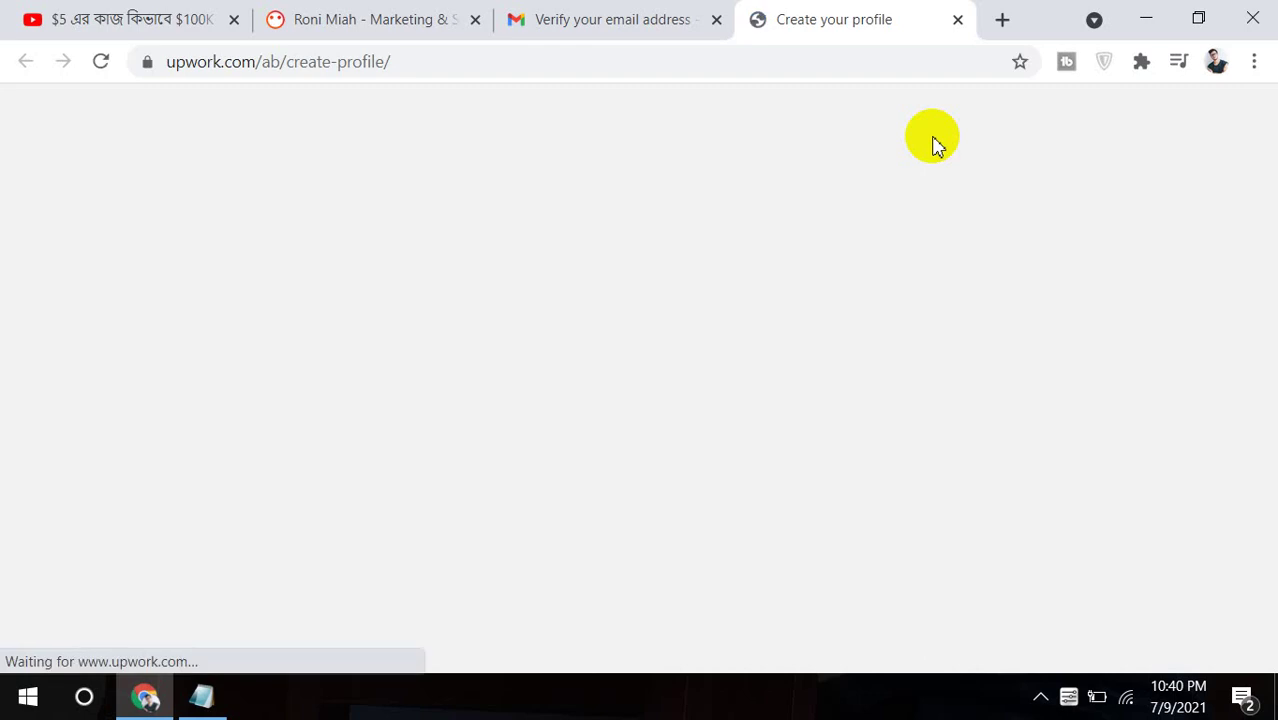
{"action": "left_click", "coordinate": [932, 140]}
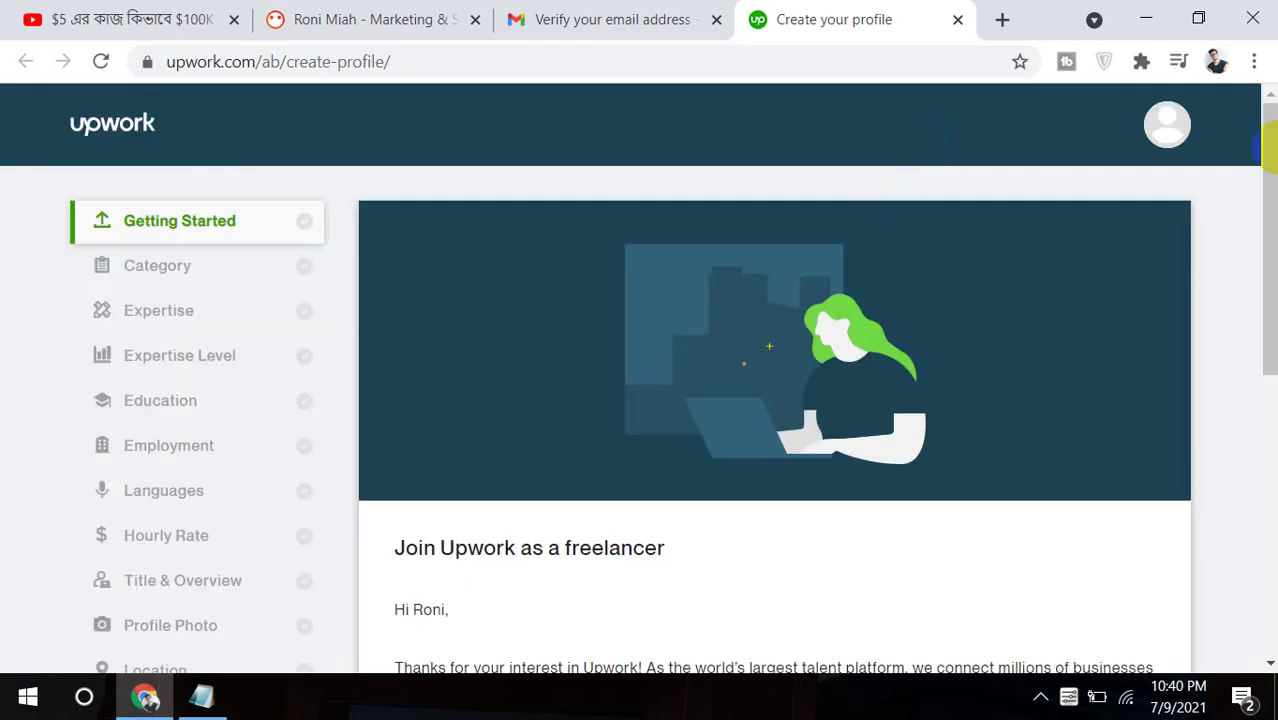
{"action": "mouse_move", "coordinate": [1266, 170]}
{"action": "left_mouse_down"}
{"action": "mouse_move", "coordinate": [1254, 272]}
{"action": "mouse_move", "coordinate": [1262, 188]}
{"action": "mouse_move", "coordinate": [1275, 224]}
{"action": "mouse_move", "coordinate": [1252, 262]}
{"action": "mouse_move", "coordinate": [1262, 318]}
{"action": "left_mouse_up"}
{"action": "left_click", "coordinate": [1046, 505]}
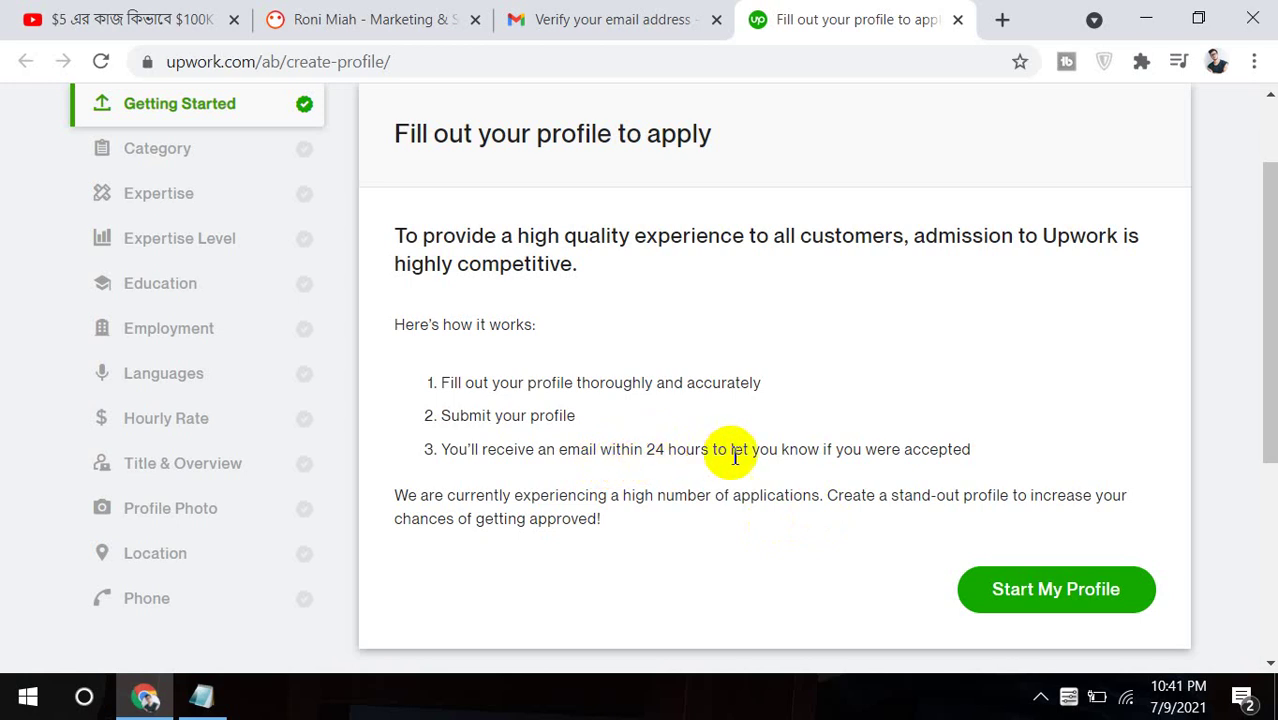
Start the profile and choose to fill it out manually.
{"action": "left_click", "coordinate": [975, 585]}
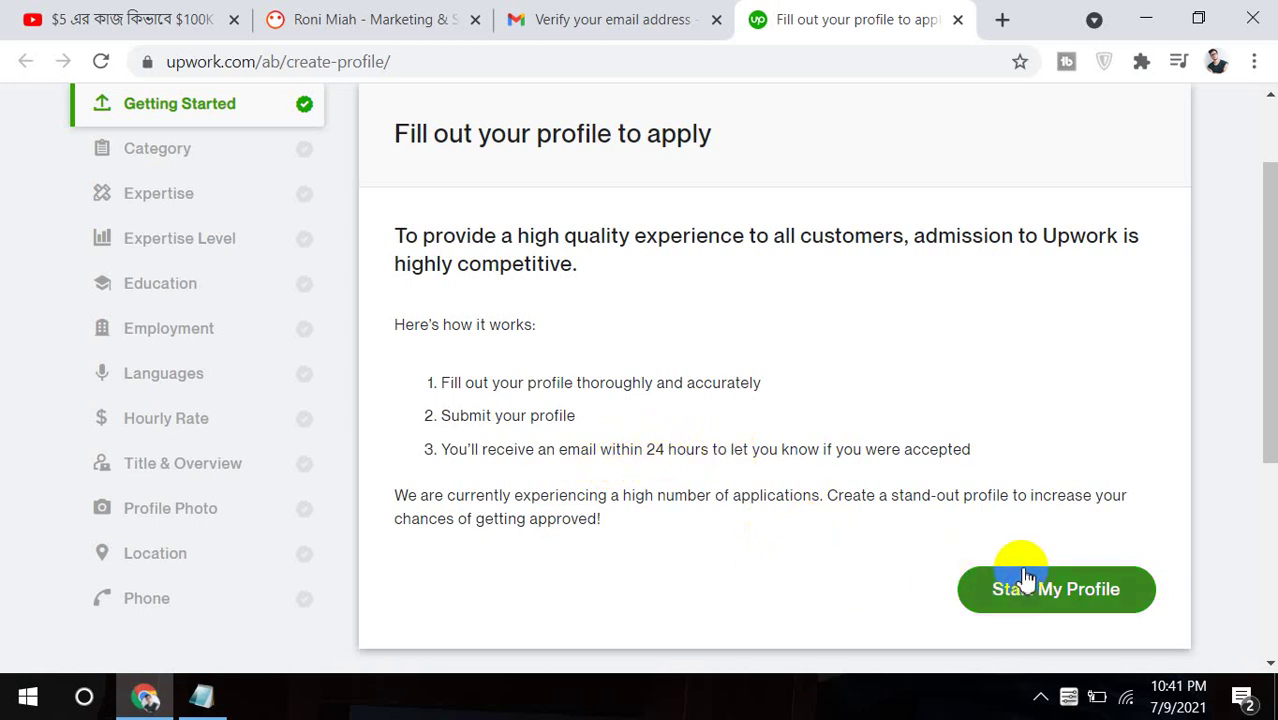
{"action": "left_click", "coordinate": [1028, 596]}
{"action": "left_click", "coordinate": [981, 590]}
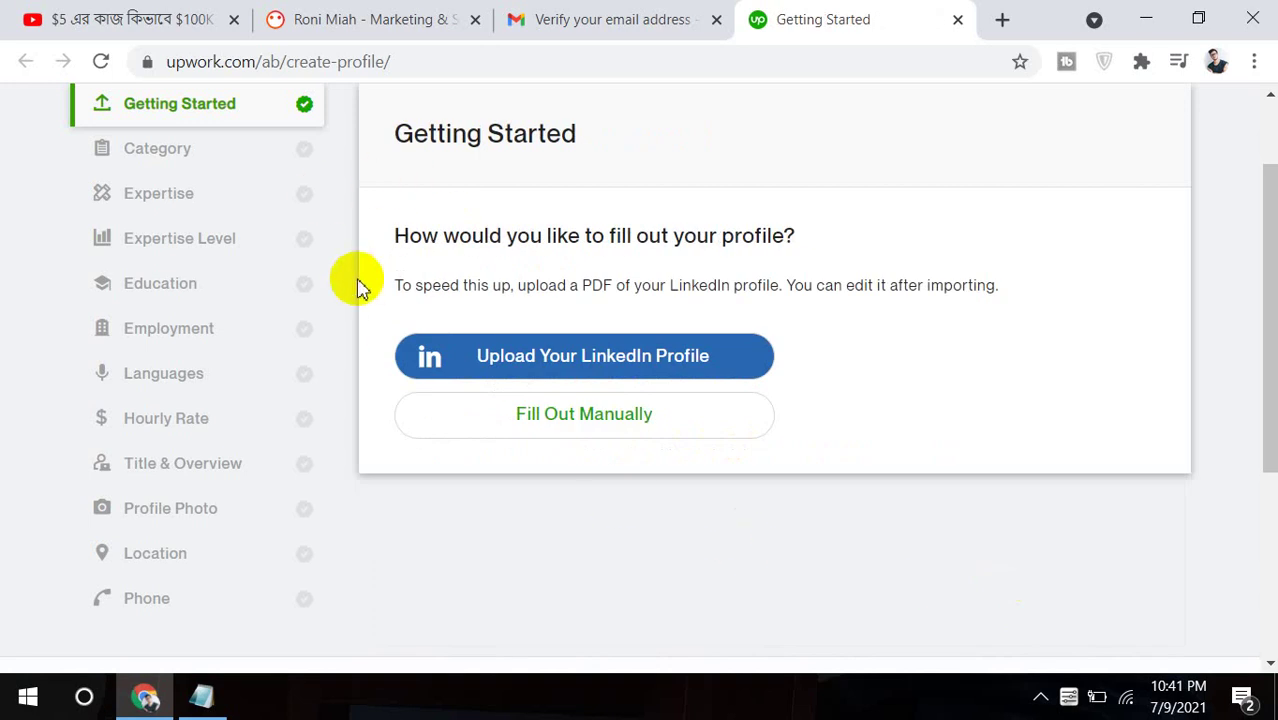
{"action": "left_click", "coordinate": [627, 425]}
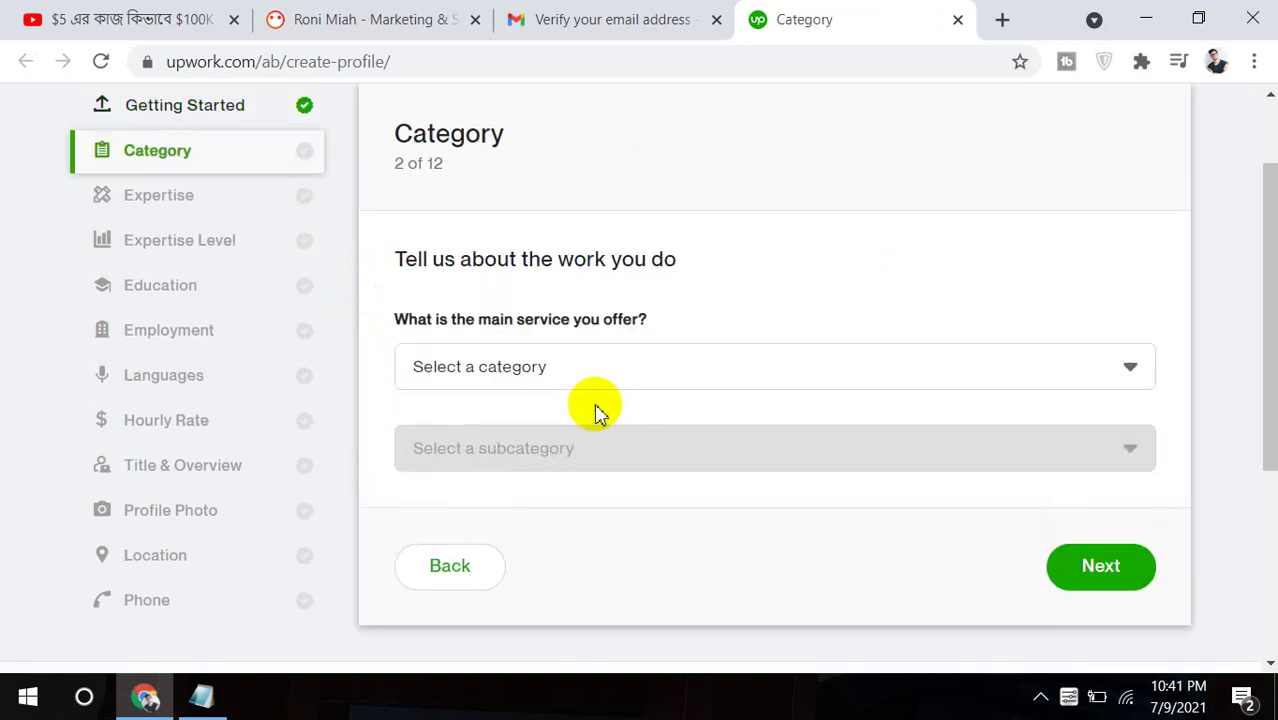
Choose Sales & Marketing as the main service category.
{"action": "left_click", "coordinate": [500, 378]}
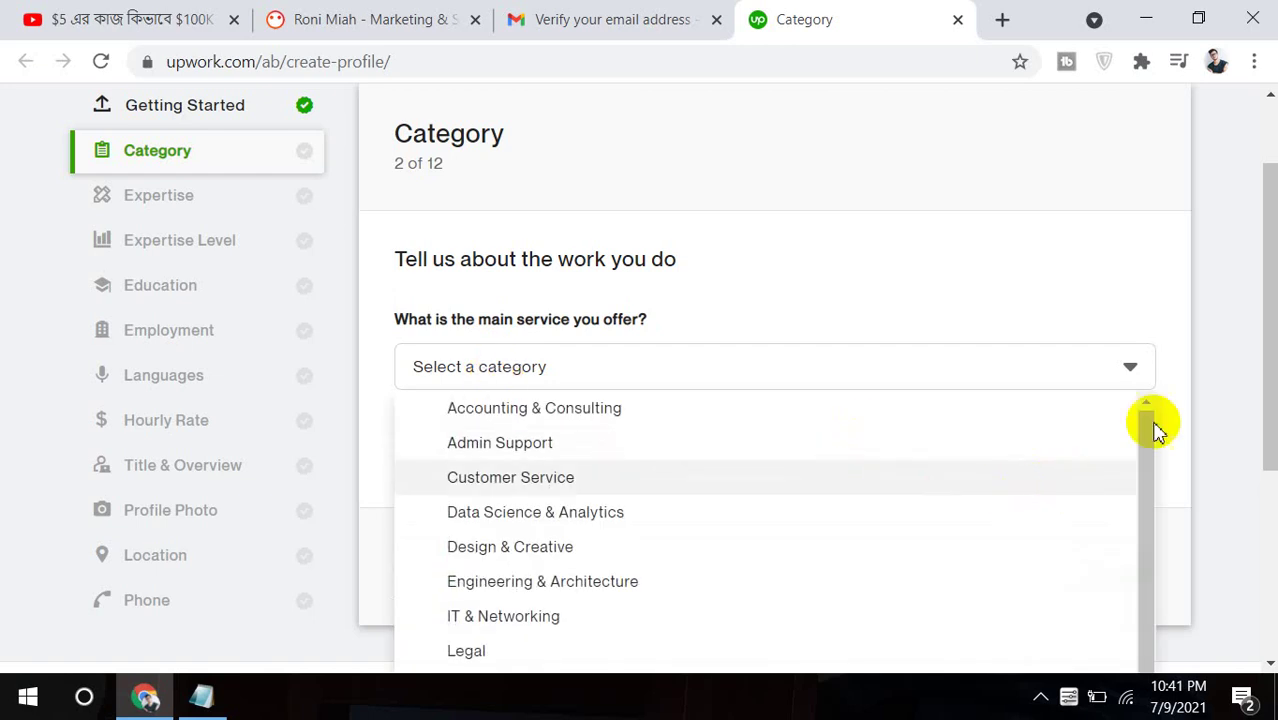
{"action": "left_click", "coordinate": [1141, 460]}
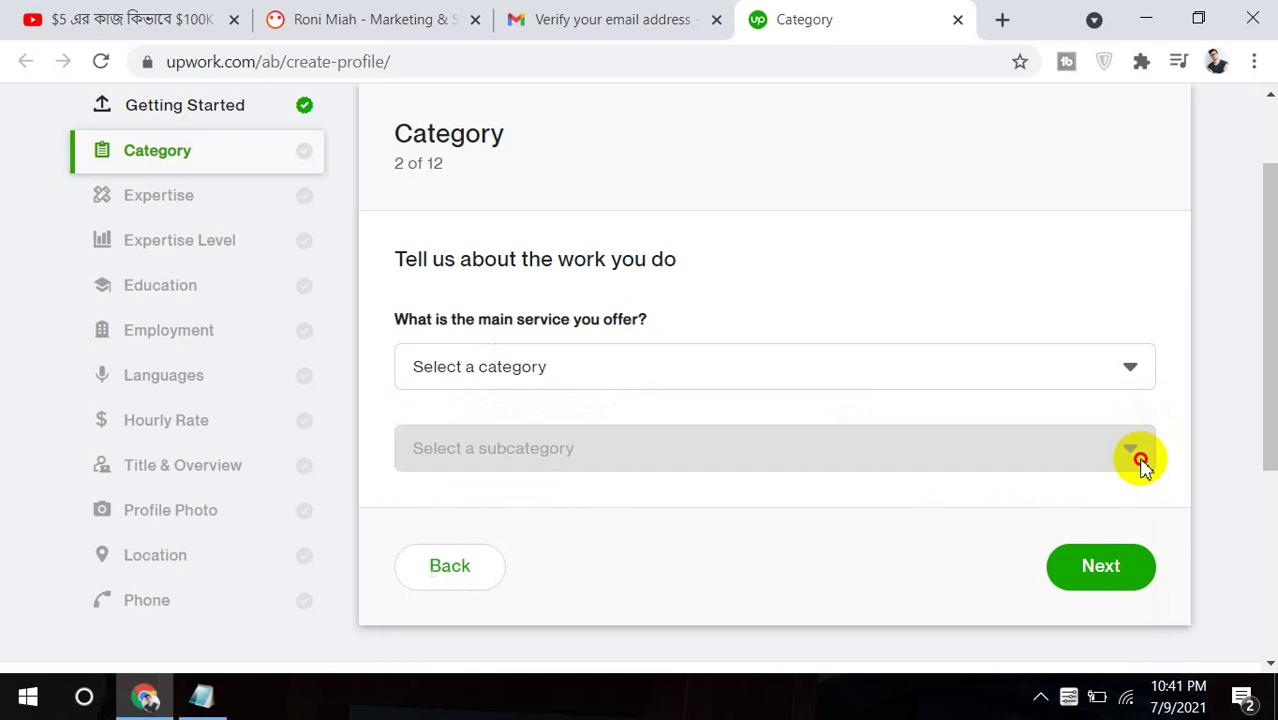
{"action": "left_click", "coordinate": [1148, 362]}
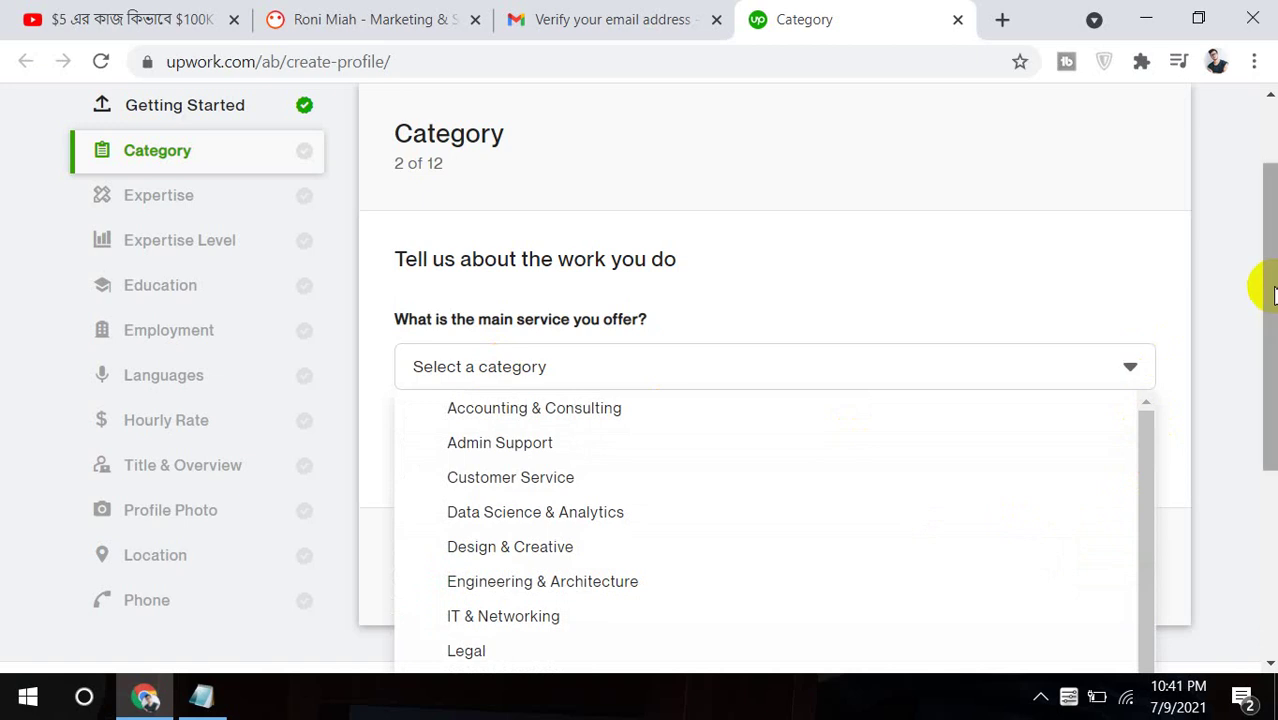
{"action": "left_click_drag", "start_coordinate": [1264, 282], "coordinate": [1264, 380]}
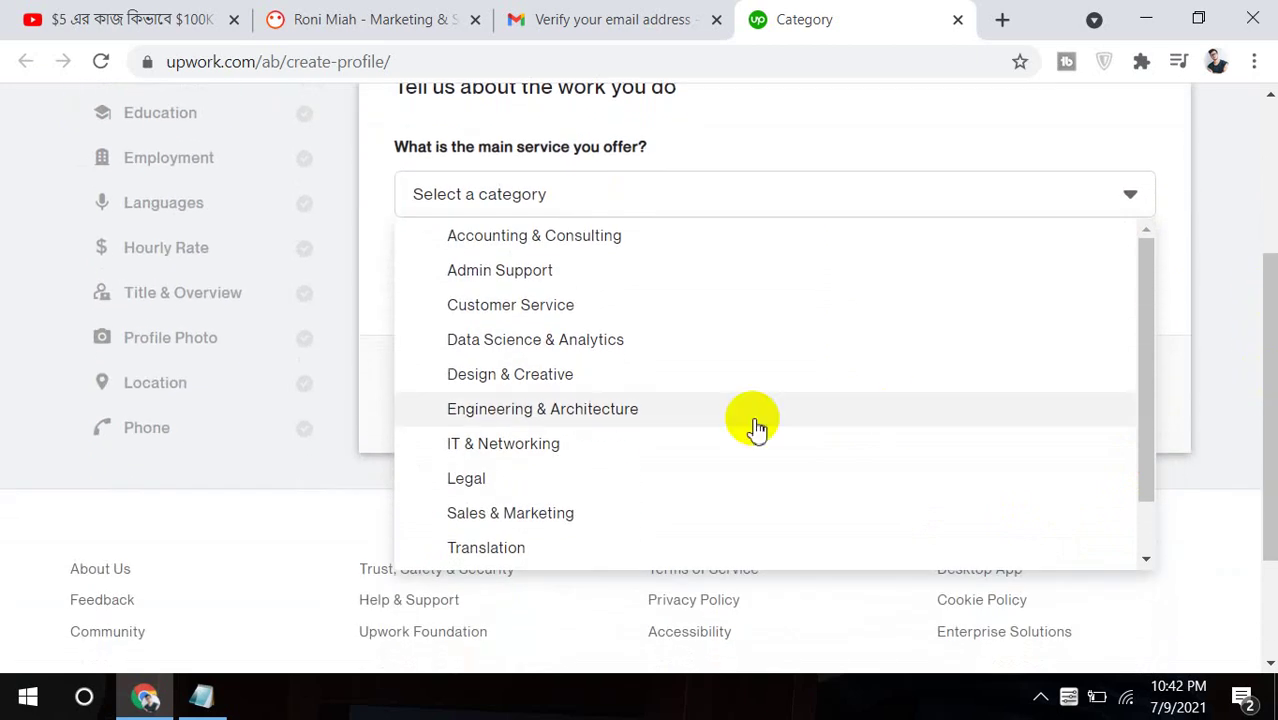
{"action": "left_click", "coordinate": [550, 514]}
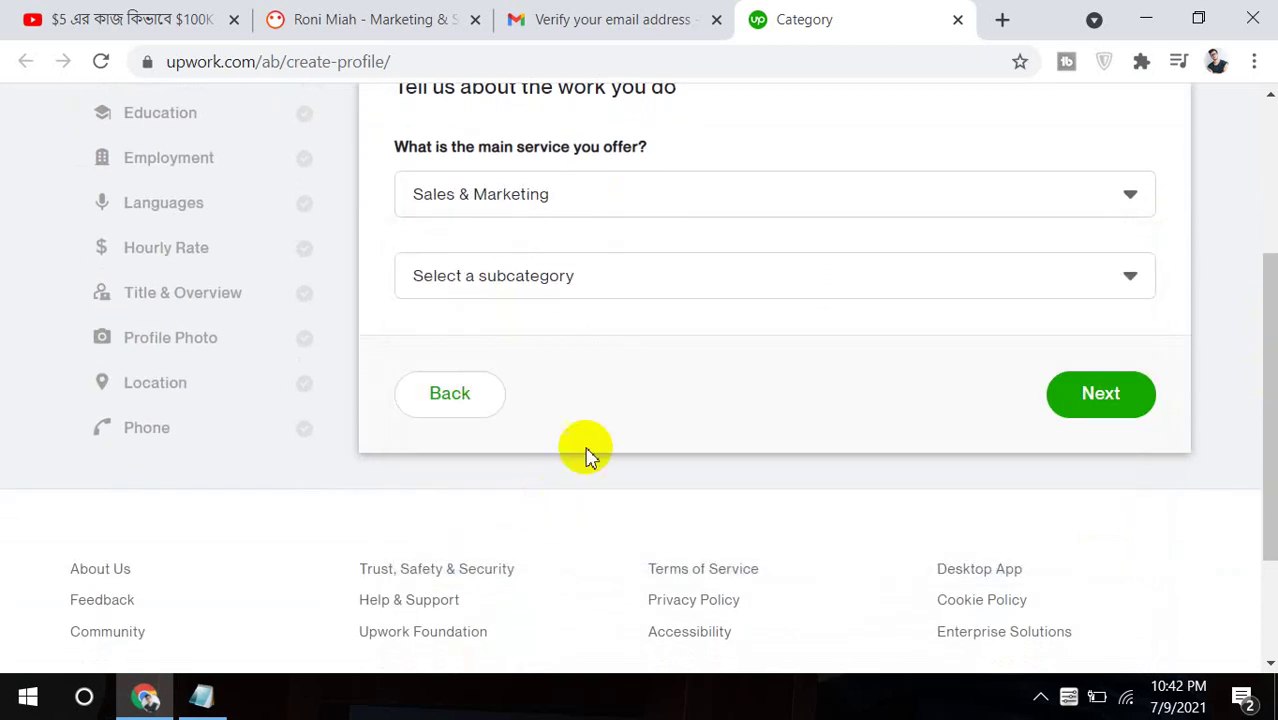
Set the subcategory to SEO - Search Engine Optimization.
{"action": "left_click", "coordinate": [764, 285]}
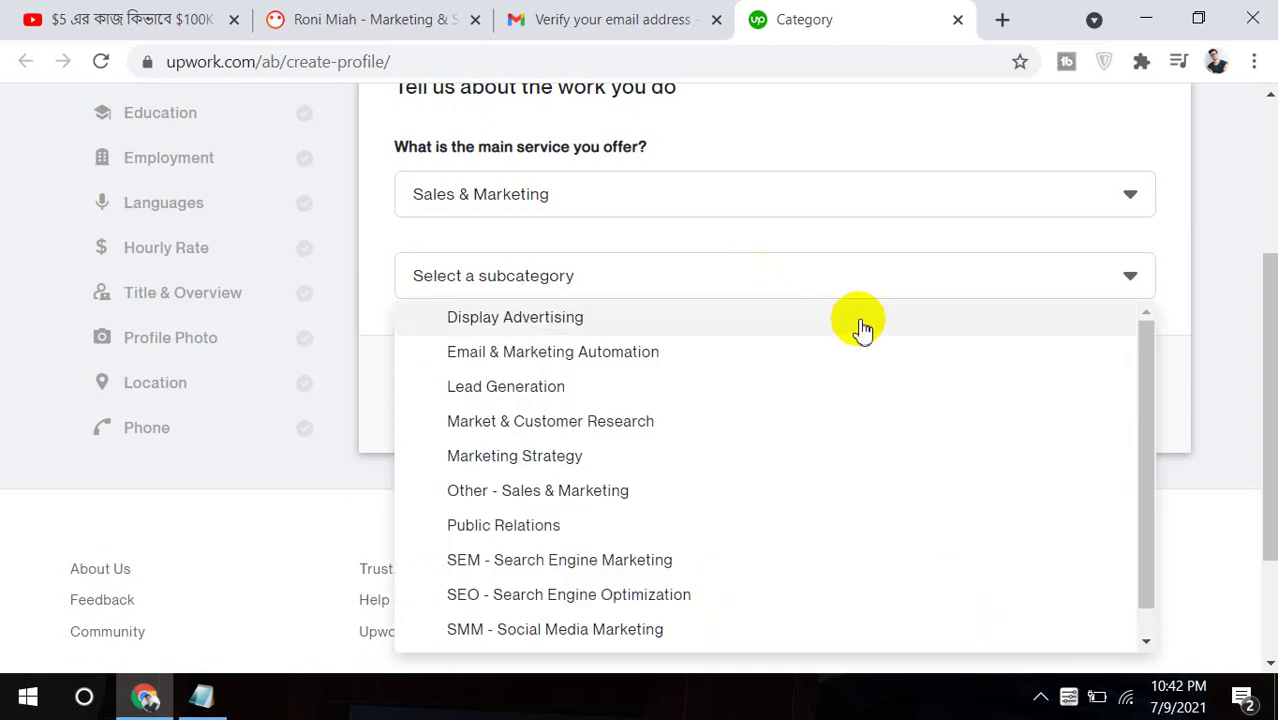
{"action": "left_click", "coordinate": [1148, 455]}
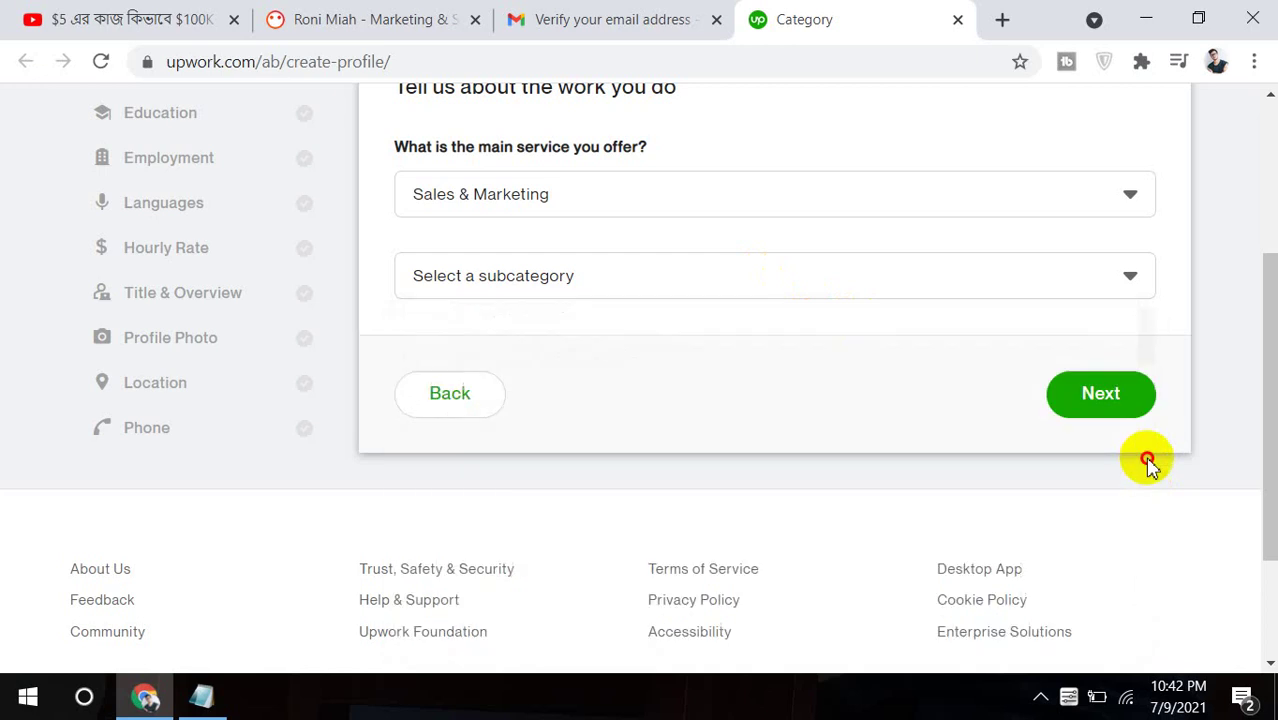
{"action": "left_click", "coordinate": [1143, 266]}
{"action": "left_click", "coordinate": [1141, 385]}
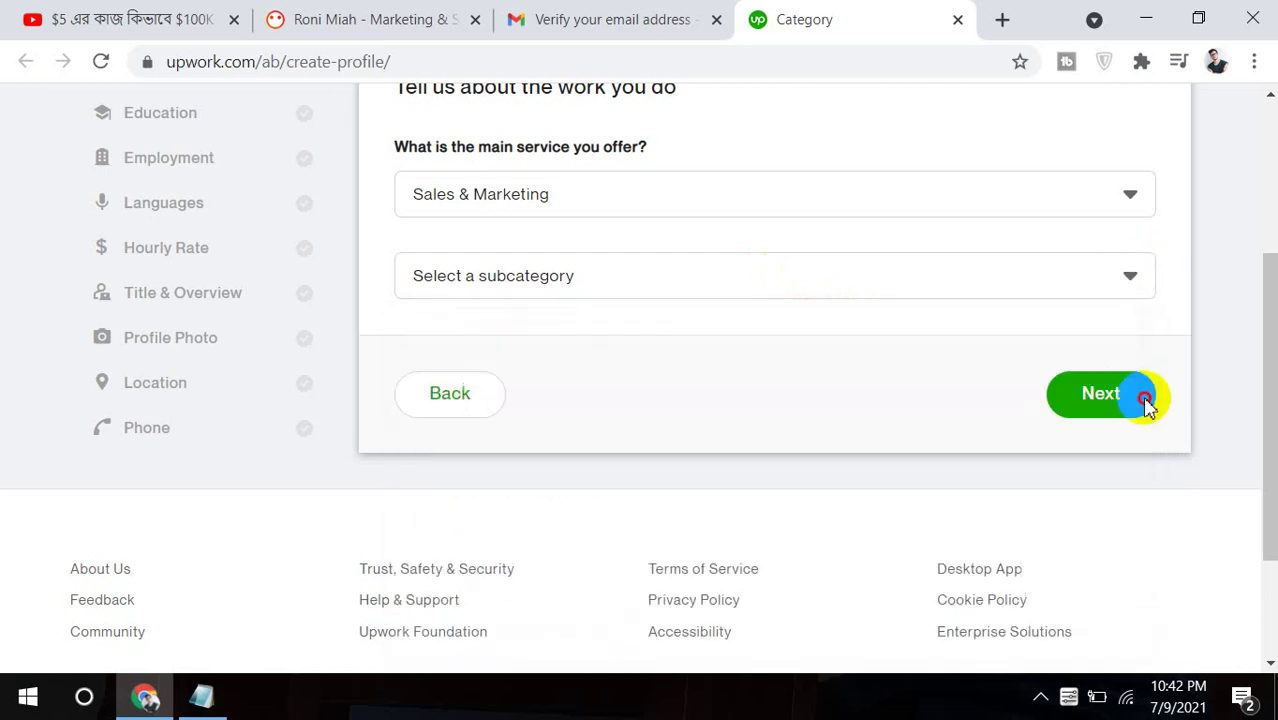
{"action": "scroll", "coordinate": [1262, 340], "scroll_direction": "down", "scroll_amount": 1}
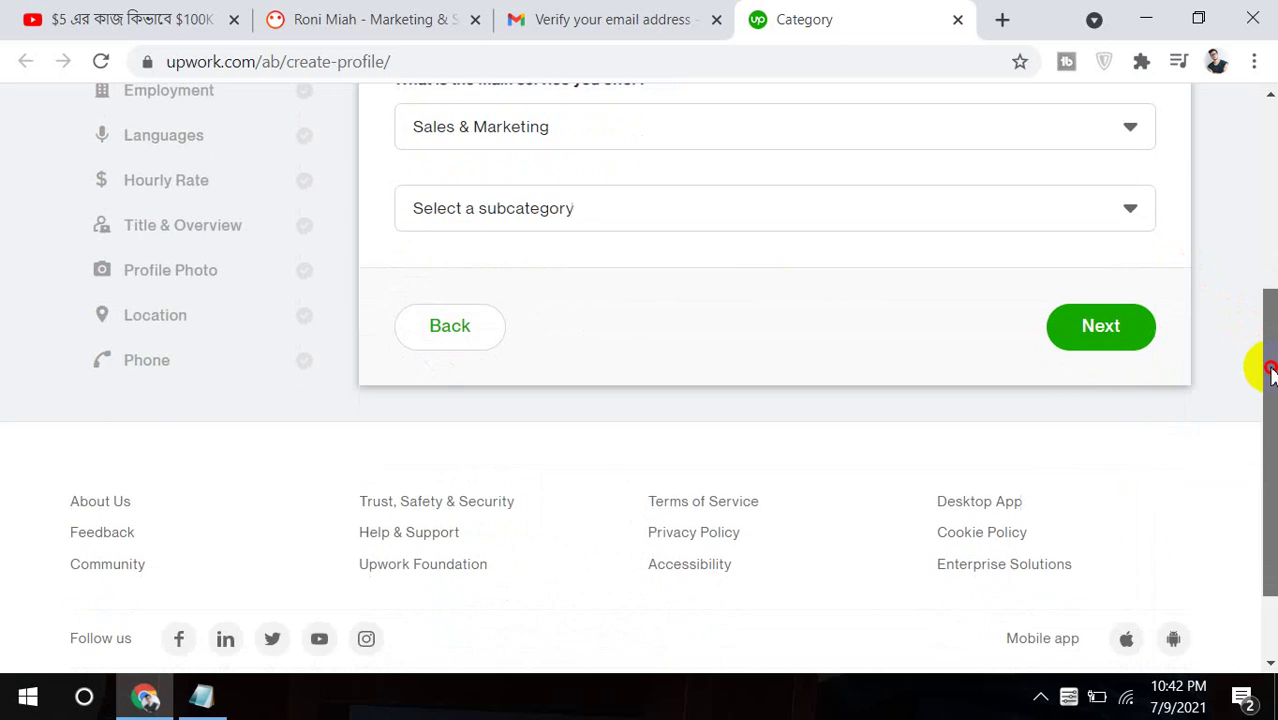
{"action": "left_click", "coordinate": [1127, 197]}
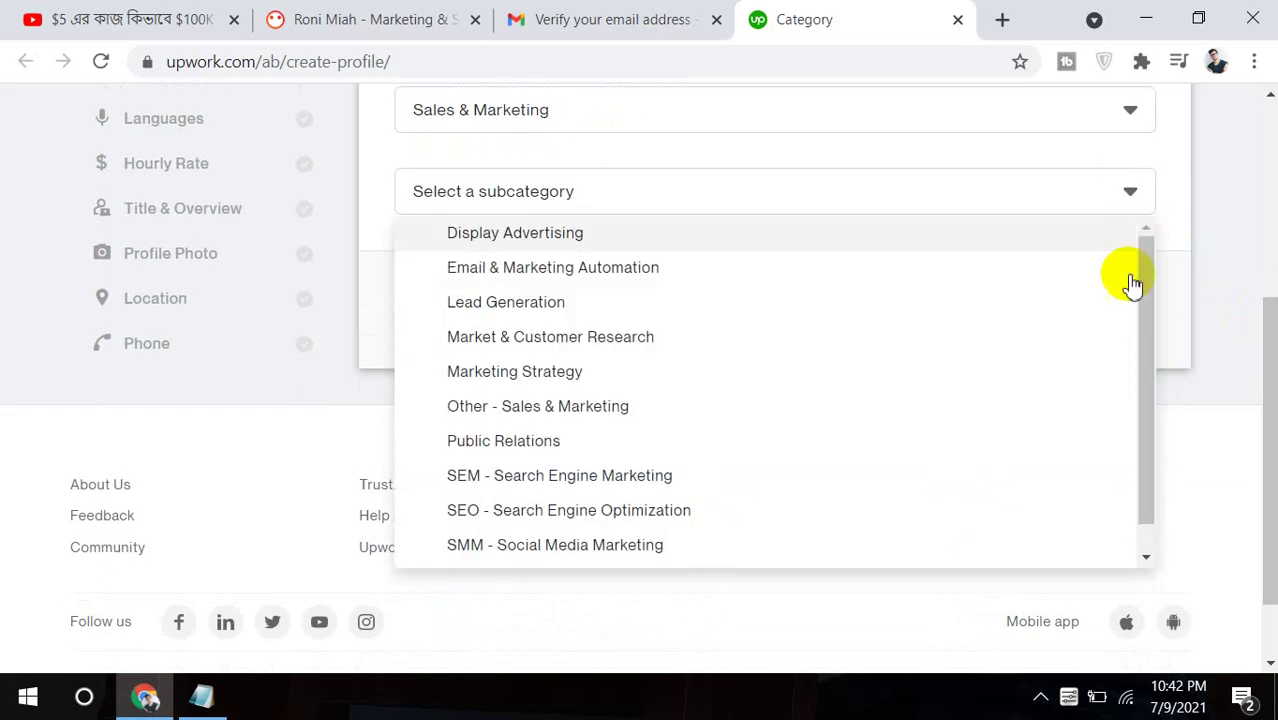
{"action": "left_click", "coordinate": [1152, 318]}
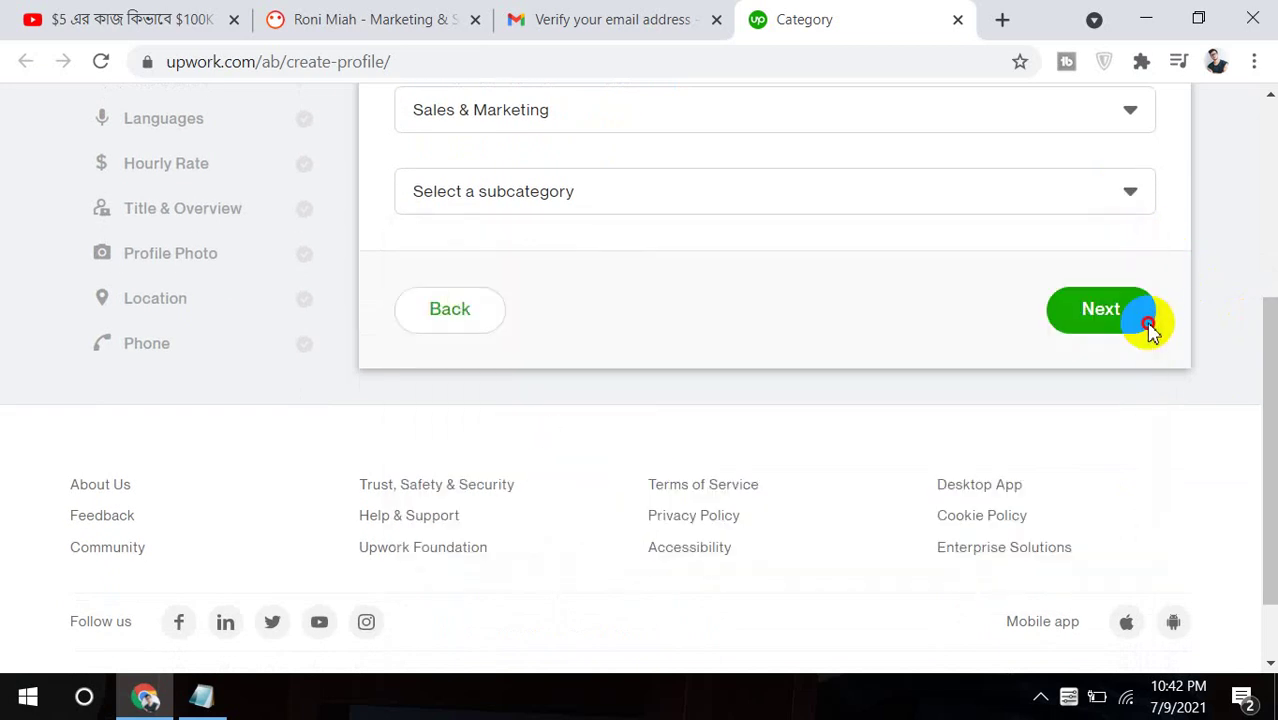
{"action": "left_click", "coordinate": [1152, 192]}
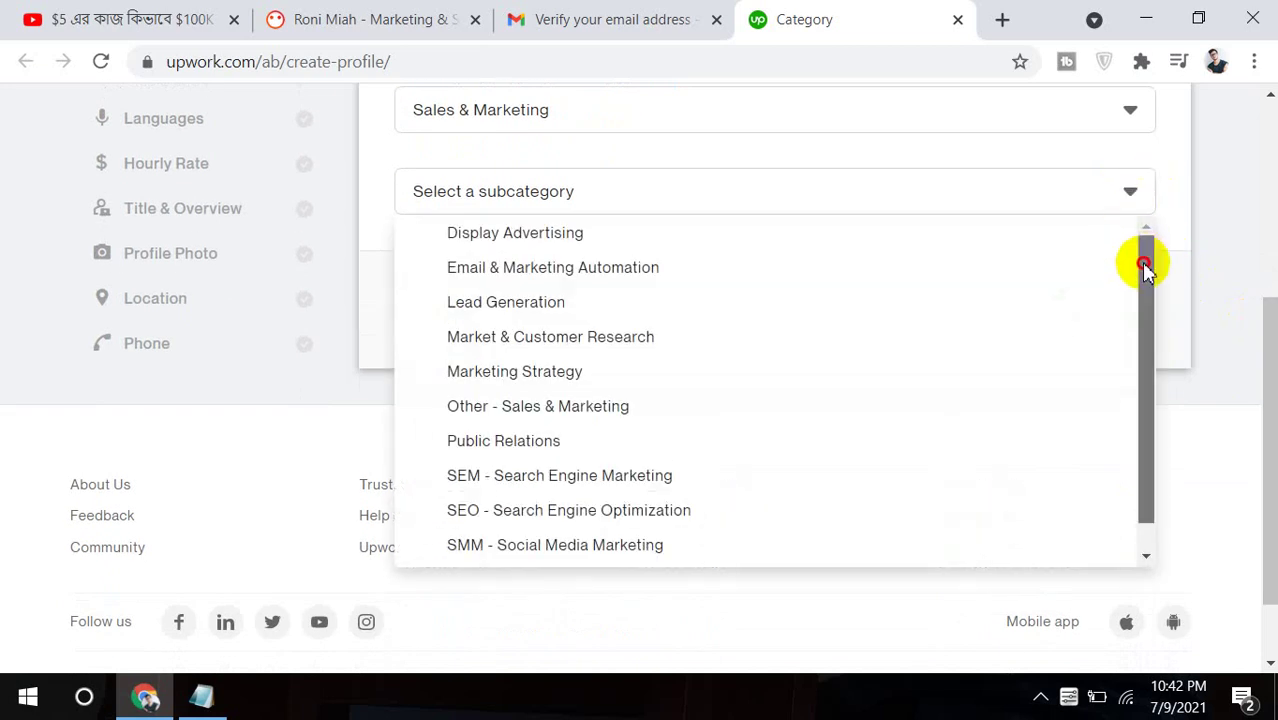
{"action": "left_click", "coordinate": [1145, 268]}
{"action": "left_click", "coordinate": [1139, 196]}
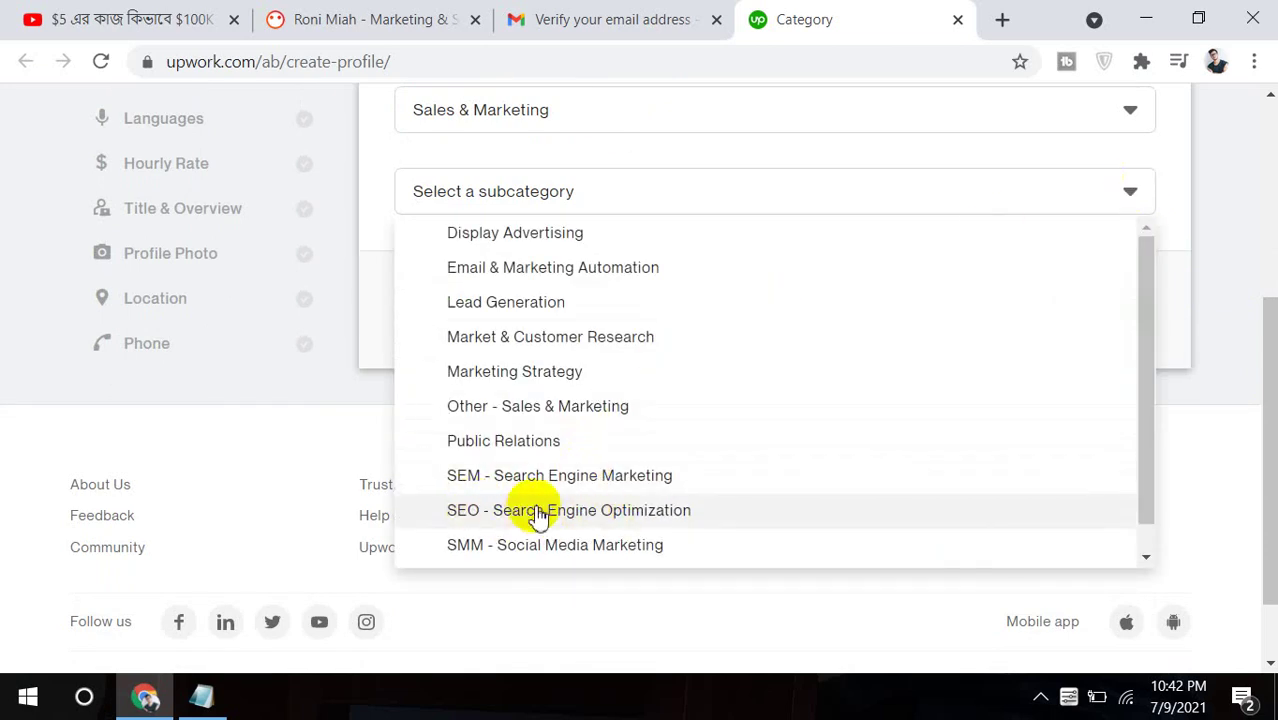
{"action": "left_click", "coordinate": [538, 514]}
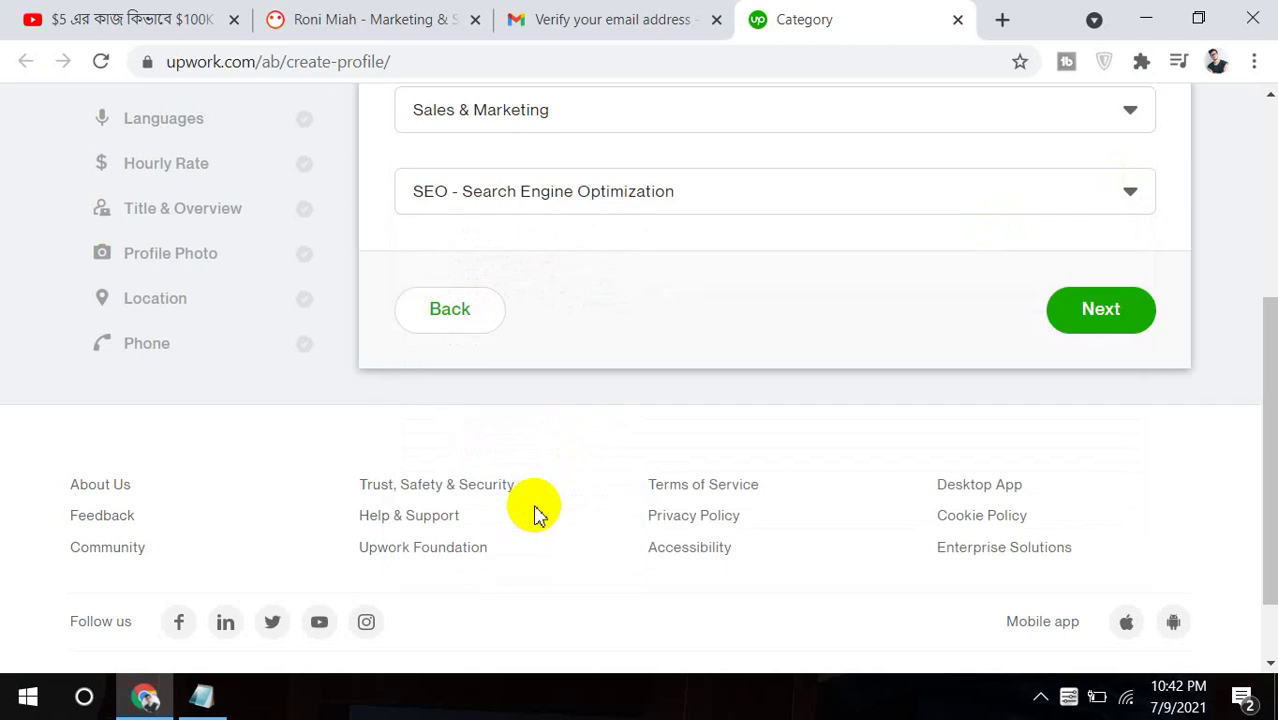
{"action": "left_click", "coordinate": [1118, 330]}
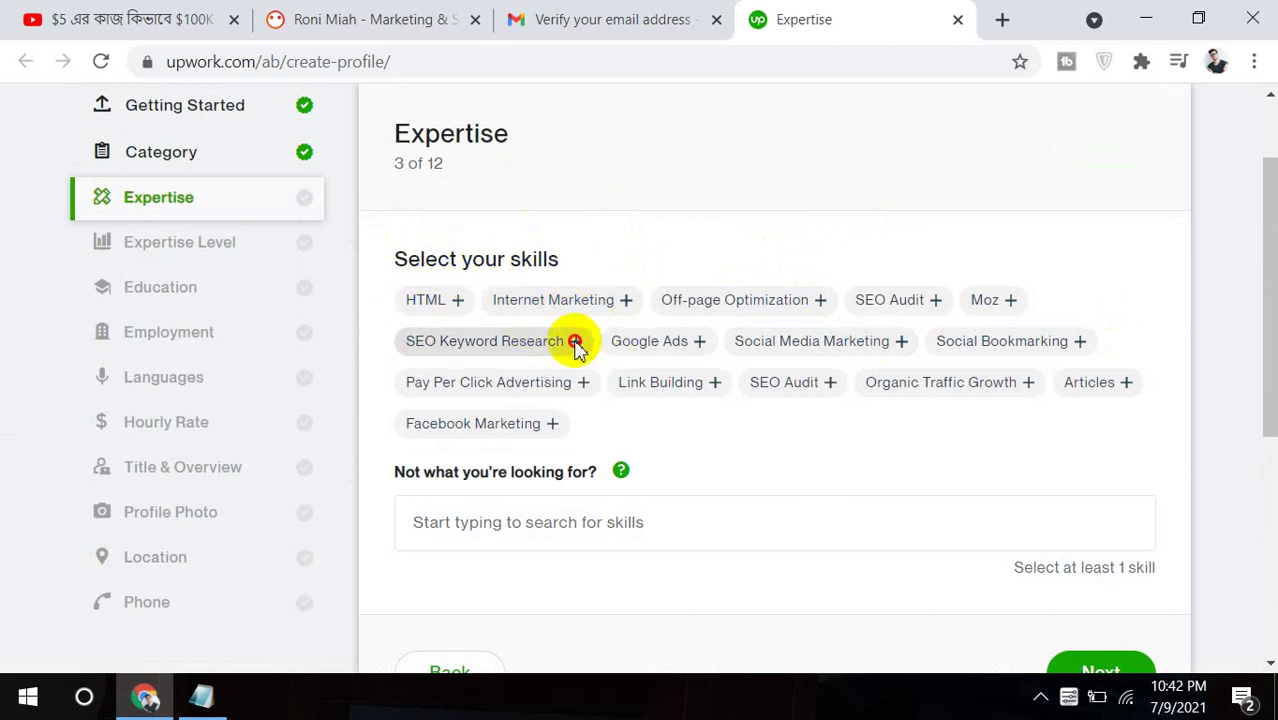
Add skills: SEO Keyword Research, Google Ads, Social Media Marketing, Social Bookmarking, Off-page Optimization, Link Building, SEO Audit, Organic Traffic Growth.
{"action": "left_click", "coordinate": [574, 342]}
{"action": "left_click", "coordinate": [683, 352]}
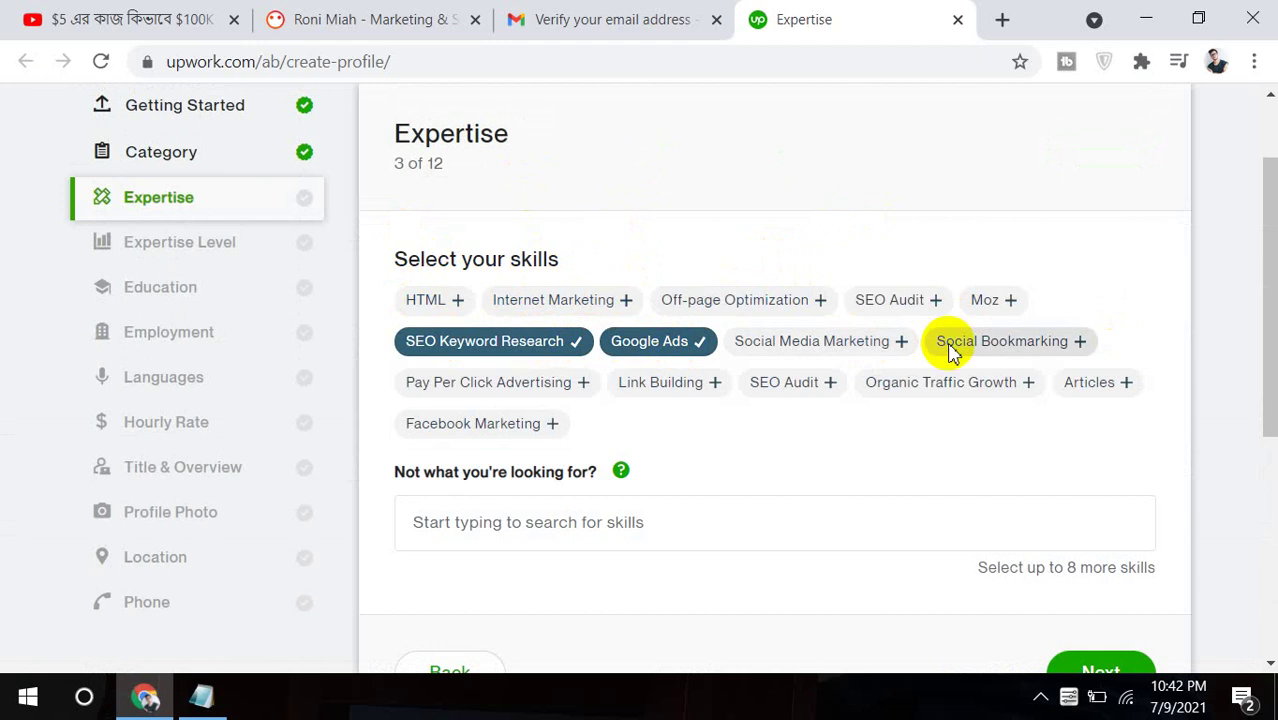
{"action": "left_click", "coordinate": [900, 348]}
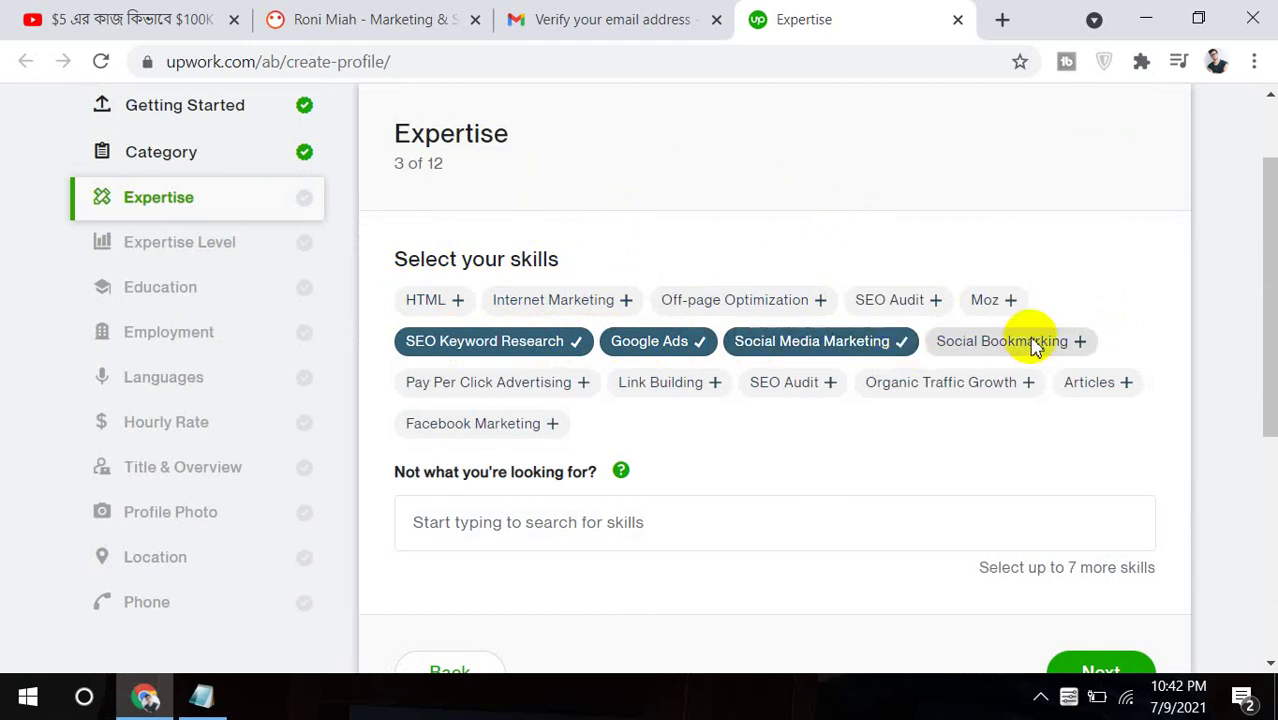
{"action": "left_click", "coordinate": [1033, 343]}
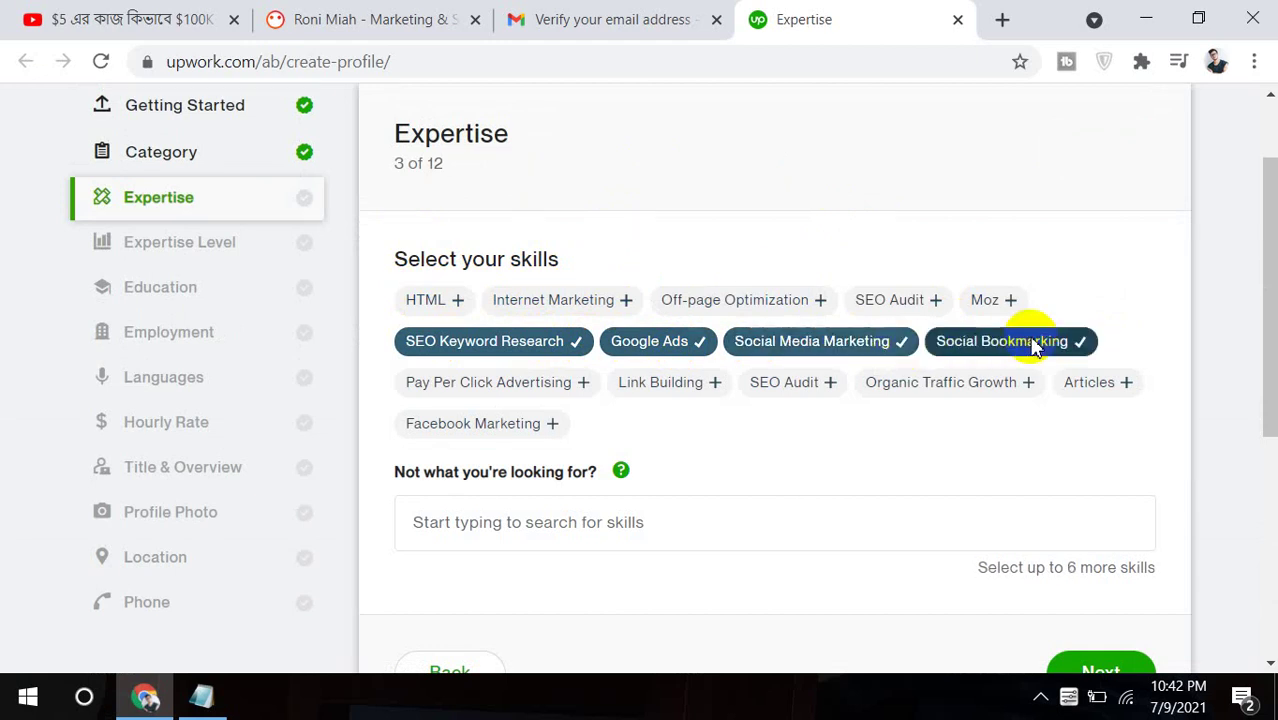
{"action": "left_click", "coordinate": [813, 300]}
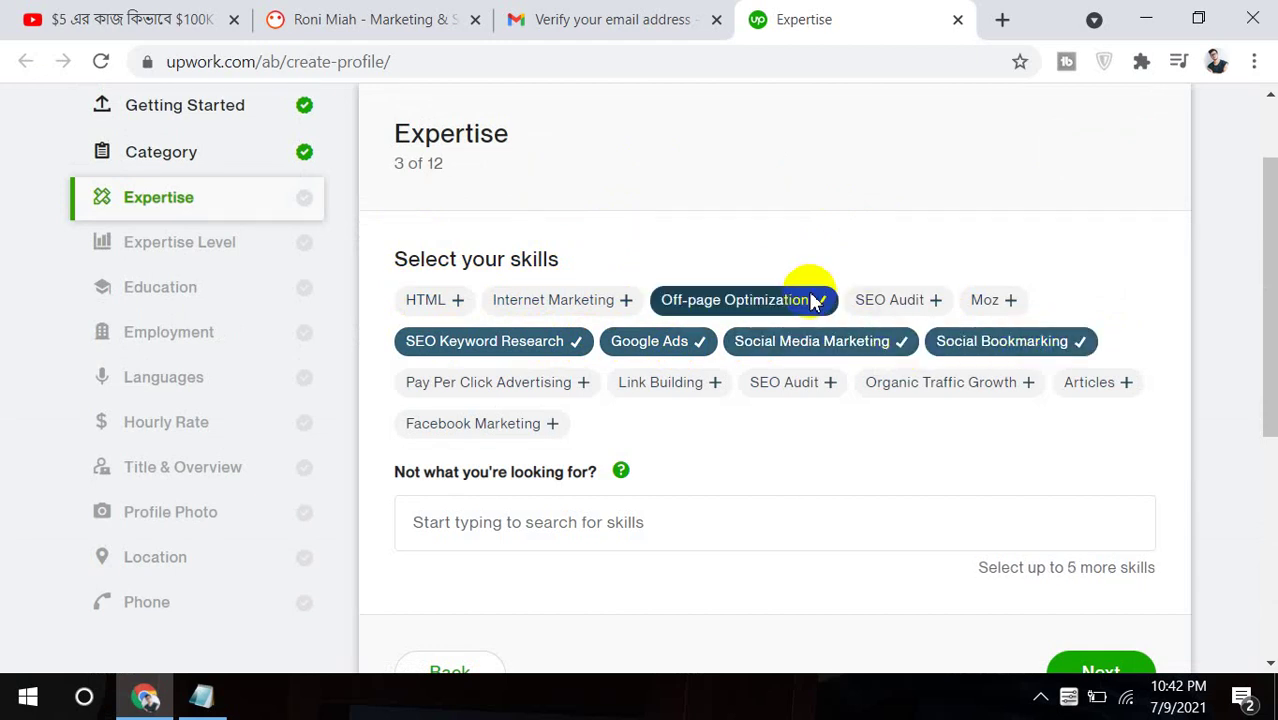
{"action": "left_click", "coordinate": [674, 385]}
{"action": "left_click", "coordinate": [831, 386]}
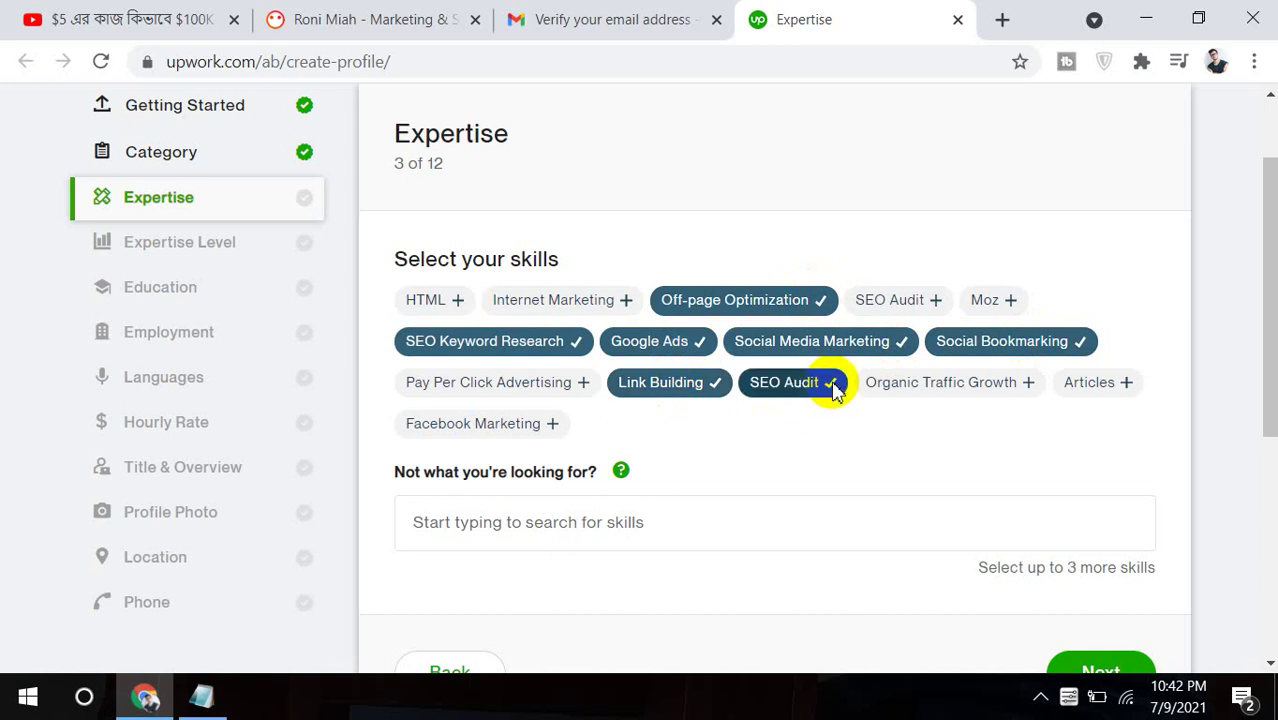
{"action": "left_click", "coordinate": [943, 388]}
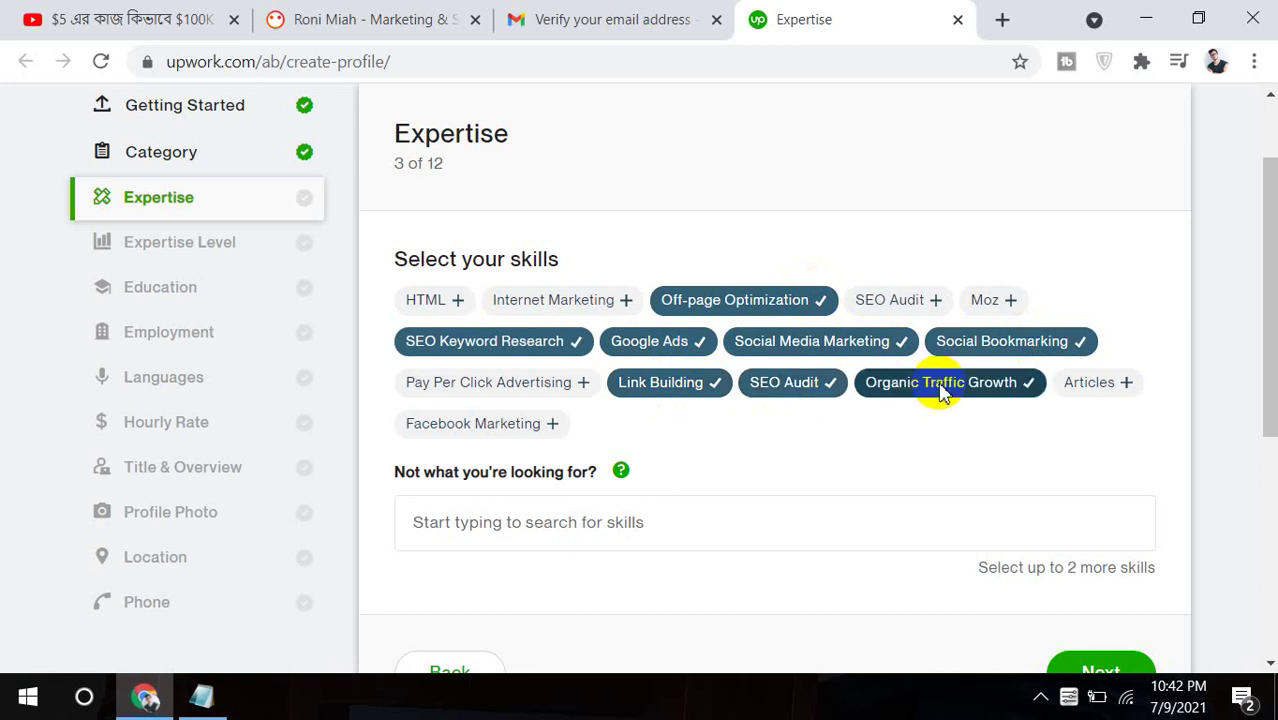
Add Facebook Marketing, HTML and SEO Audit; drop Articles, Internet Marketing and the duplicate SEO Audit.
{"action": "left_click", "coordinate": [1110, 385]}
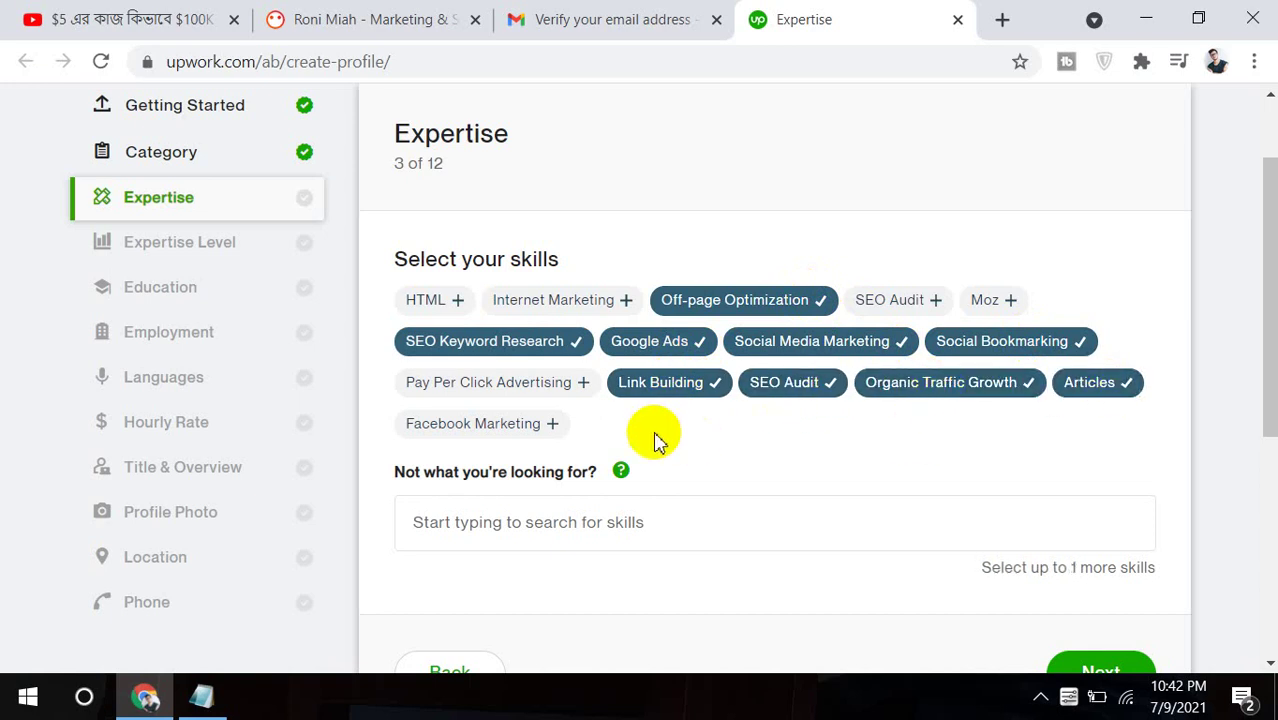
{"action": "left_click", "coordinate": [544, 427]}
{"action": "left_click", "coordinate": [456, 298]}
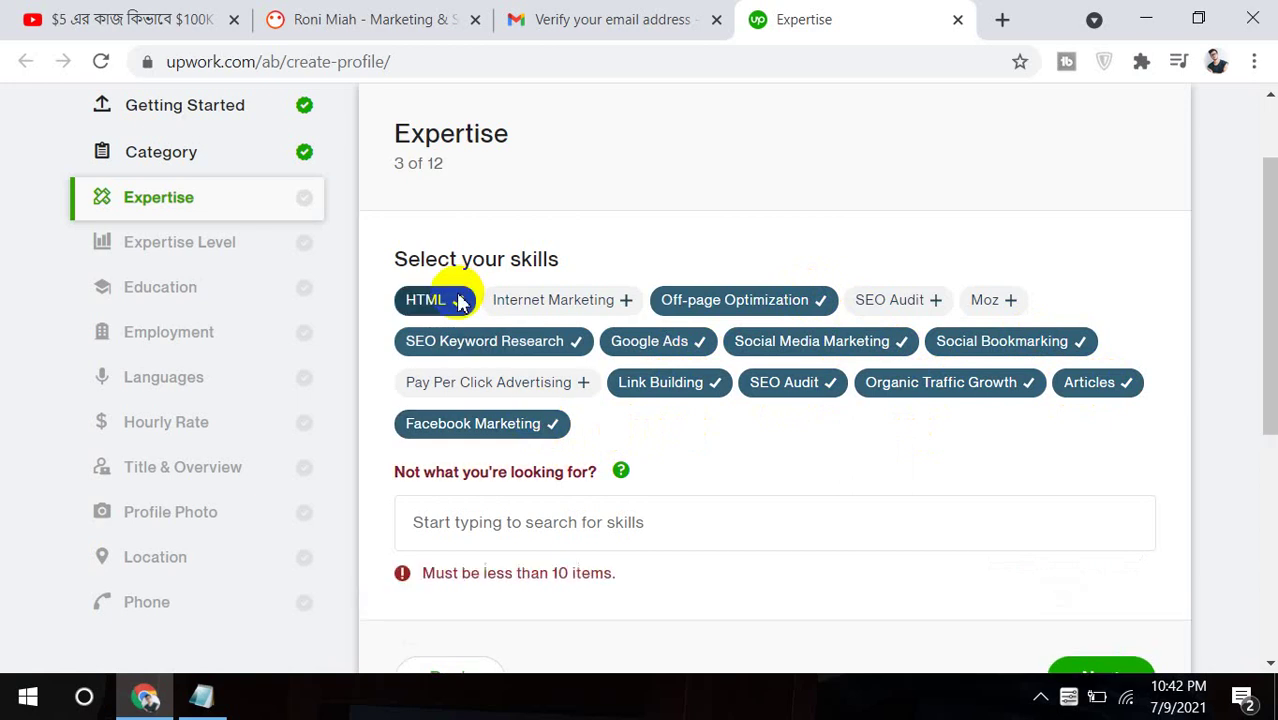
{"action": "left_click", "coordinate": [556, 303]}
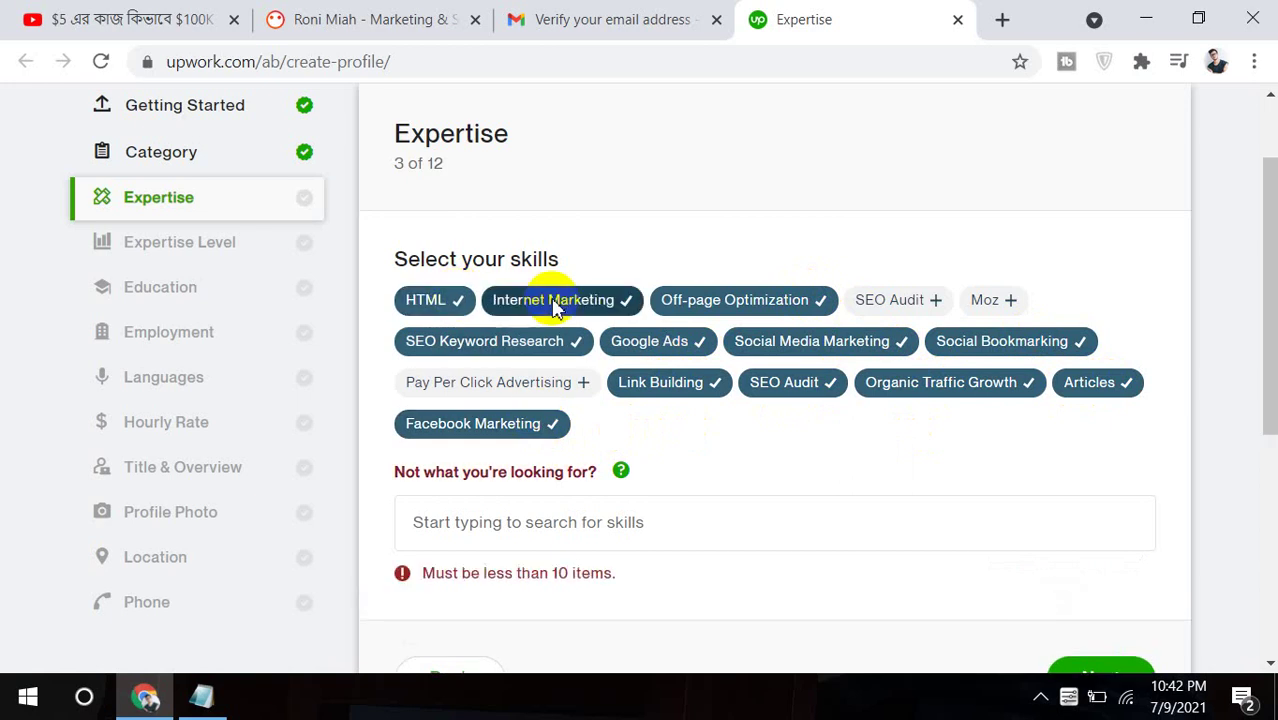
{"action": "left_click", "coordinate": [925, 310]}
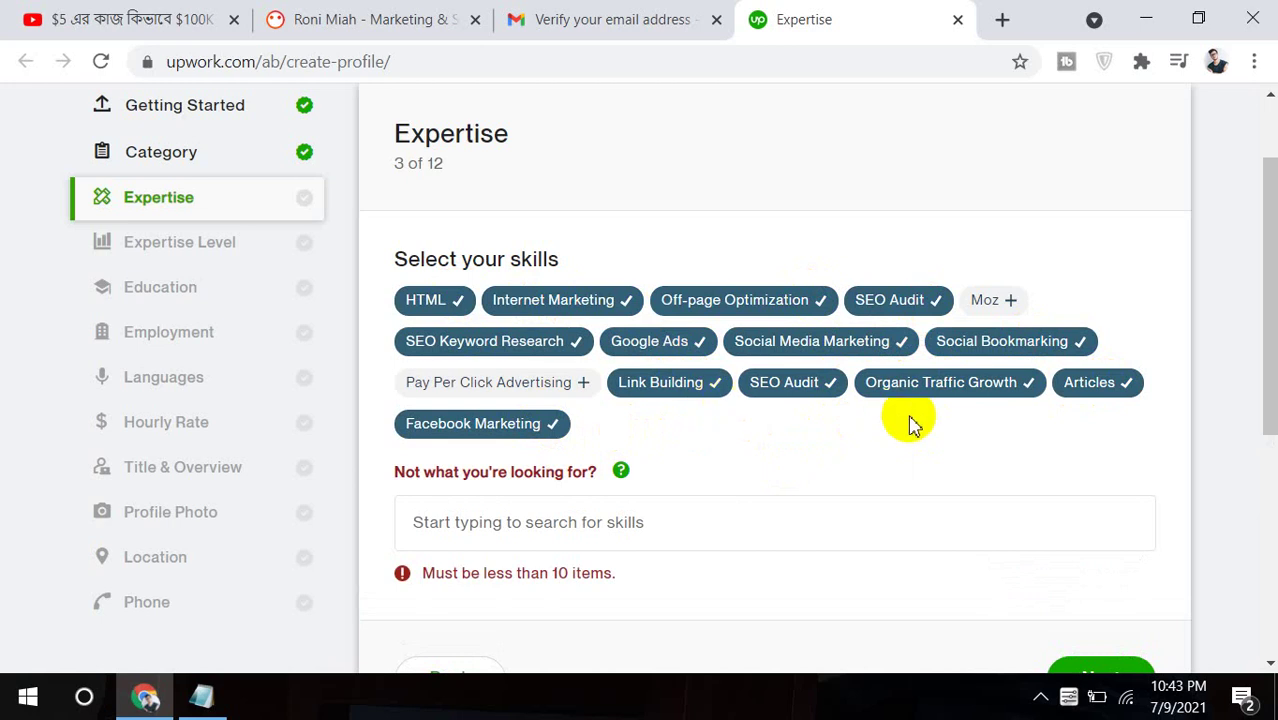
{"action": "left_click", "coordinate": [1128, 382]}
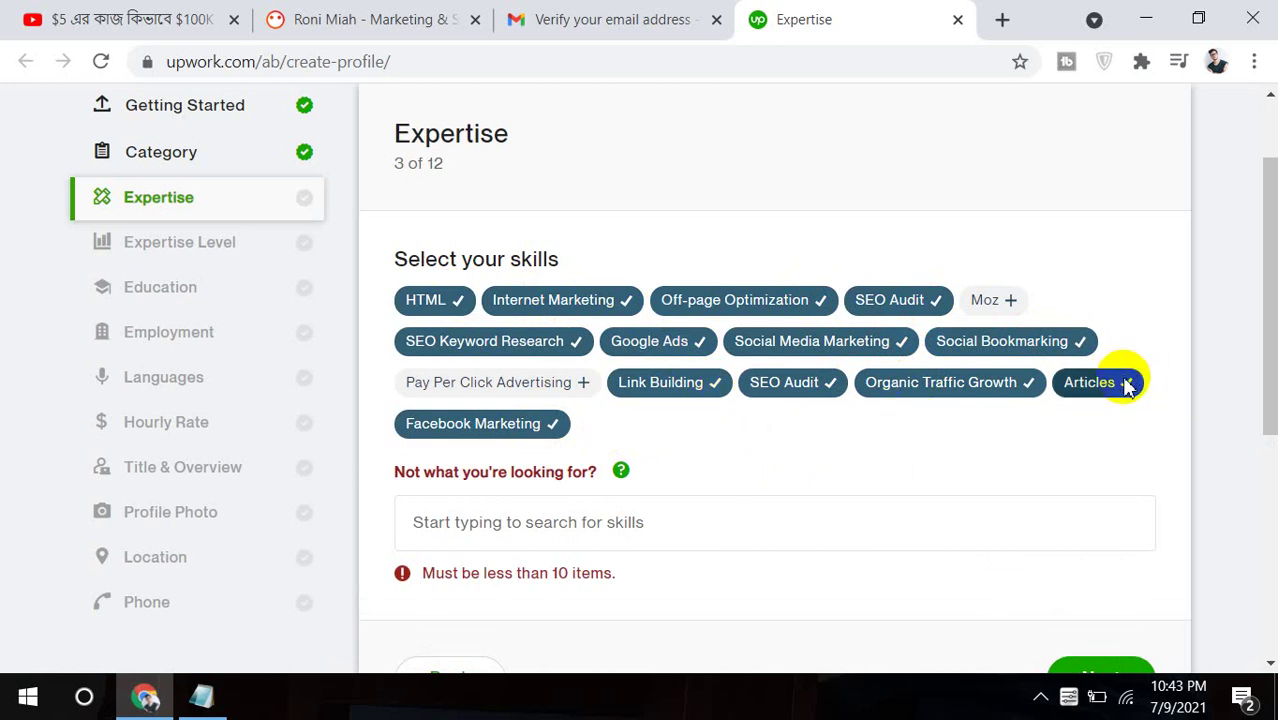
{"action": "left_click", "coordinate": [1128, 382]}
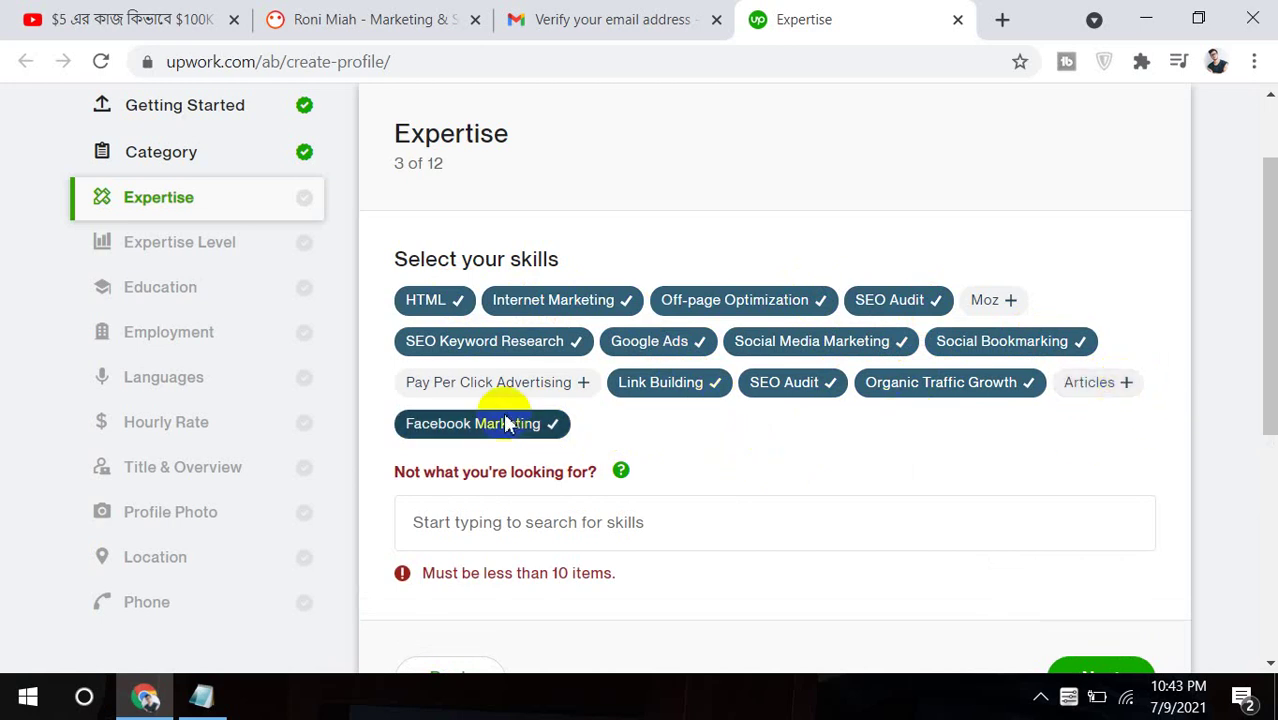
{"action": "left_click", "coordinate": [517, 300]}
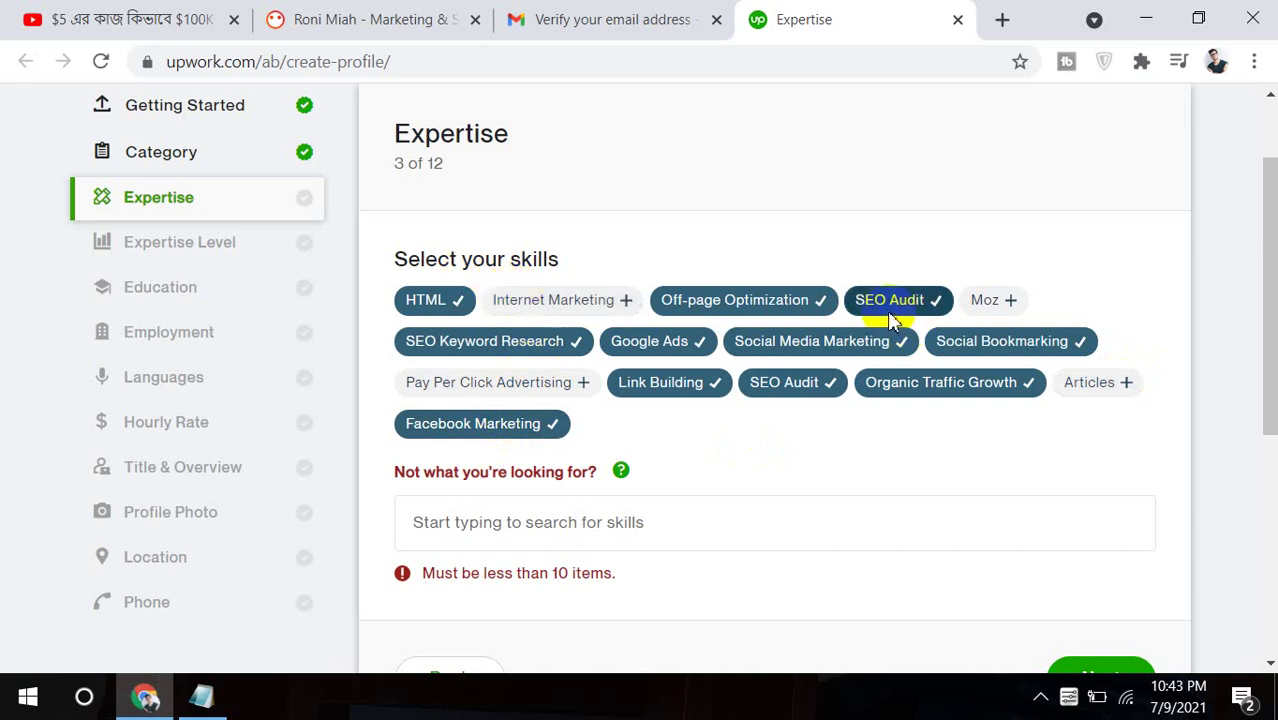
{"action": "left_click", "coordinate": [797, 389]}
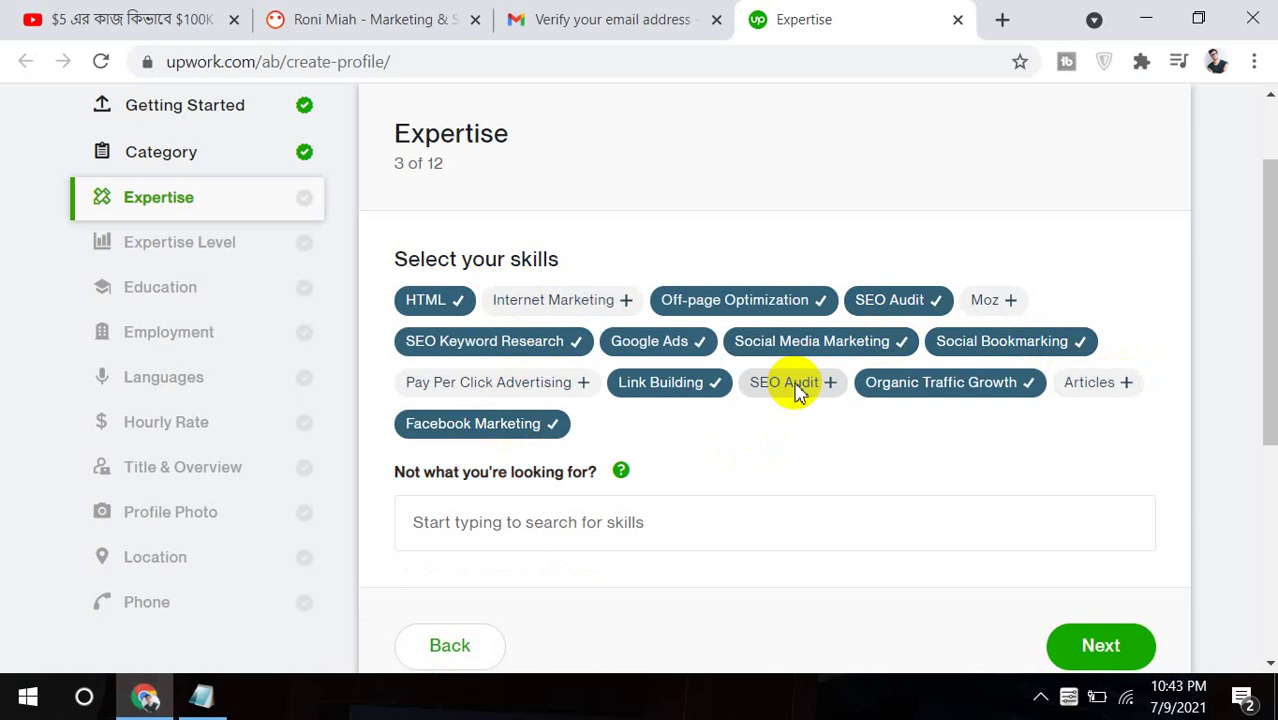
Add Google Analytics and Google Tag Manager skills and remove Google Ads.
{"action": "left_click", "coordinate": [580, 514]}
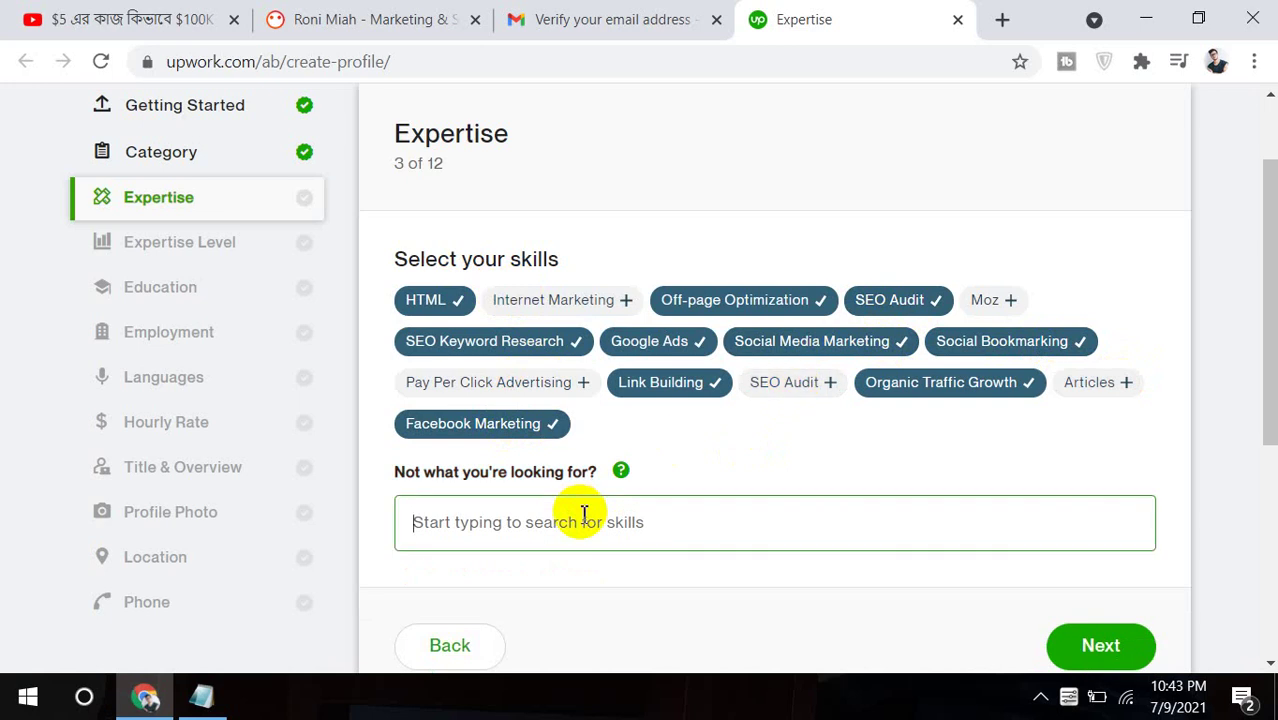
{"action": "type", "text": "goog"}
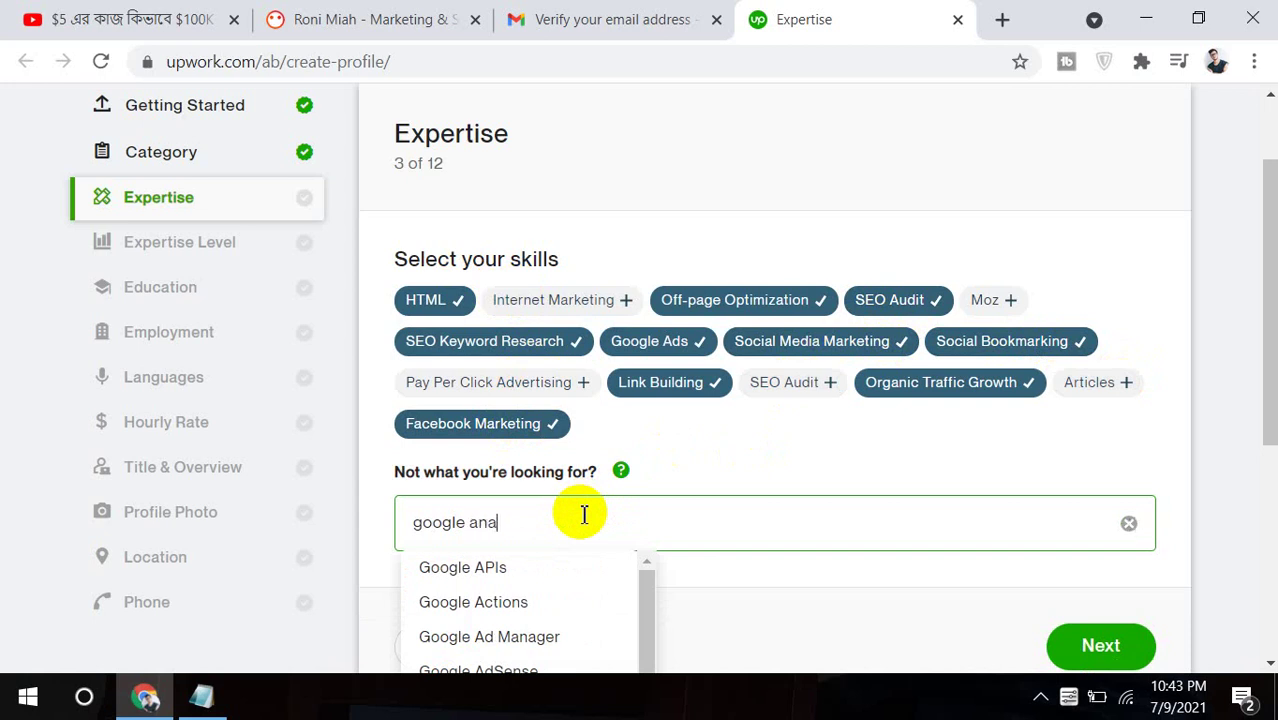
{"action": "type", "text": "le ana"}
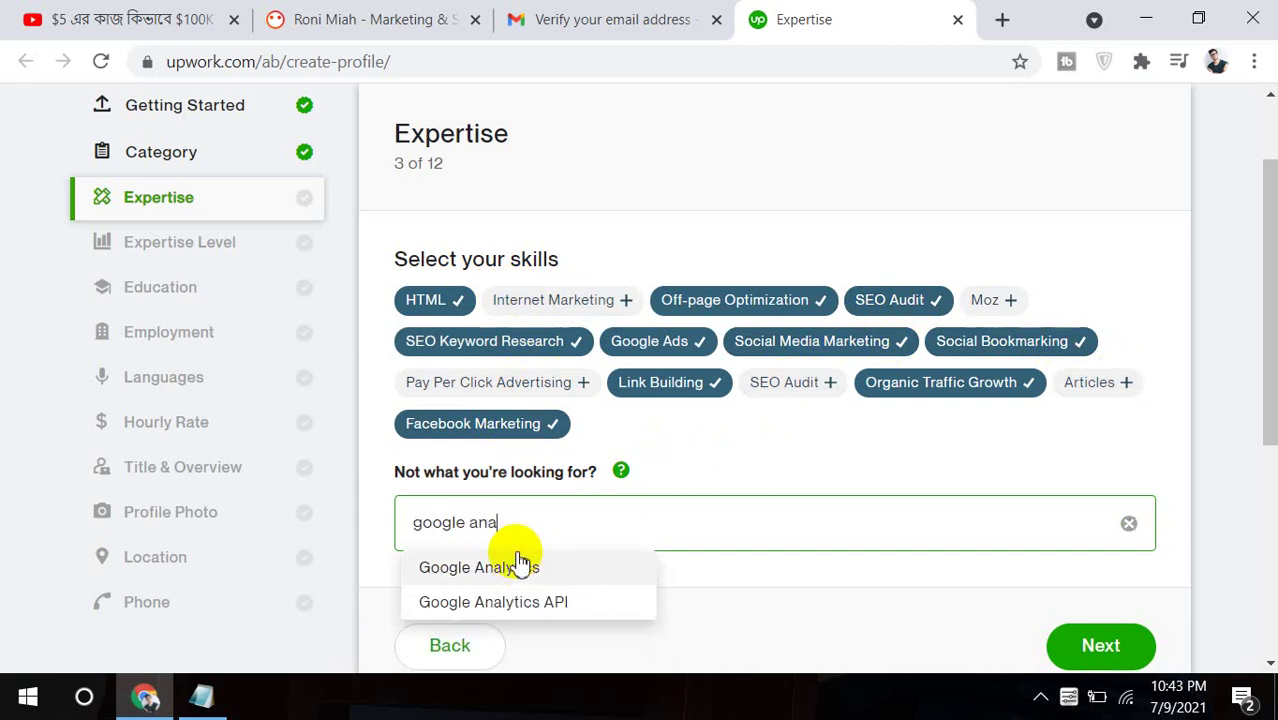
{"action": "left_click", "coordinate": [519, 565]}
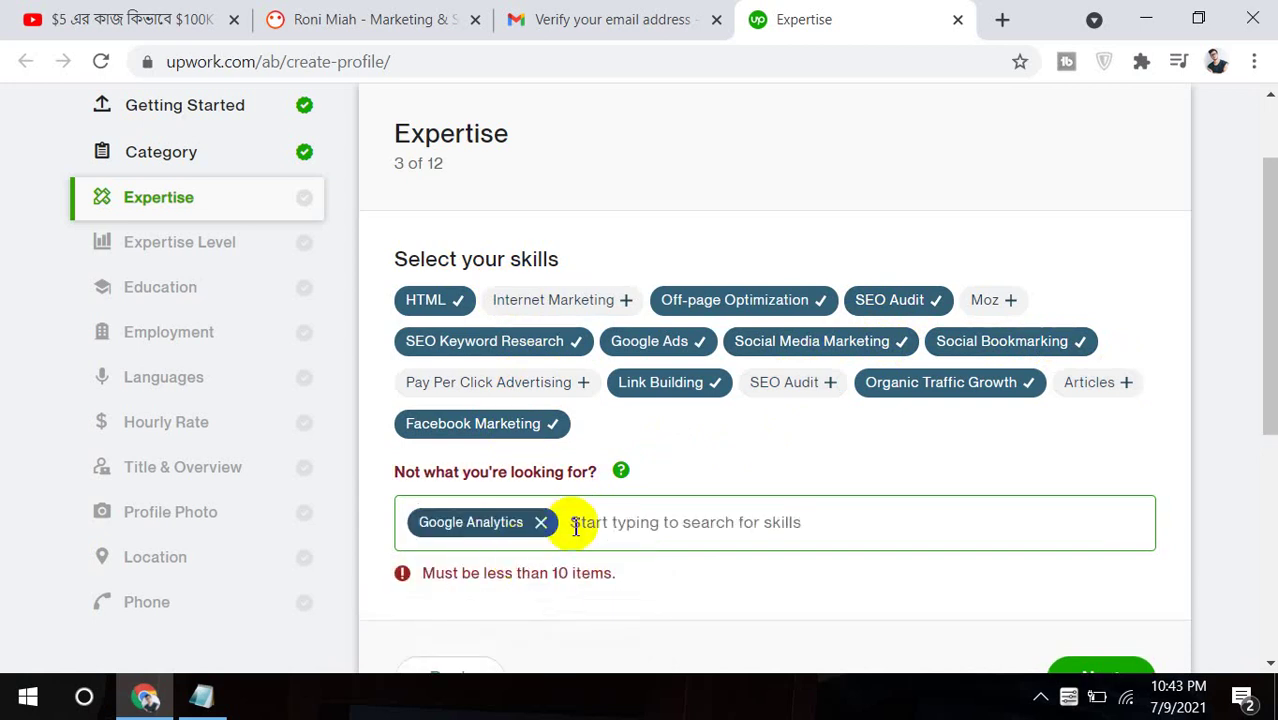
{"action": "left_click", "coordinate": [694, 344]}
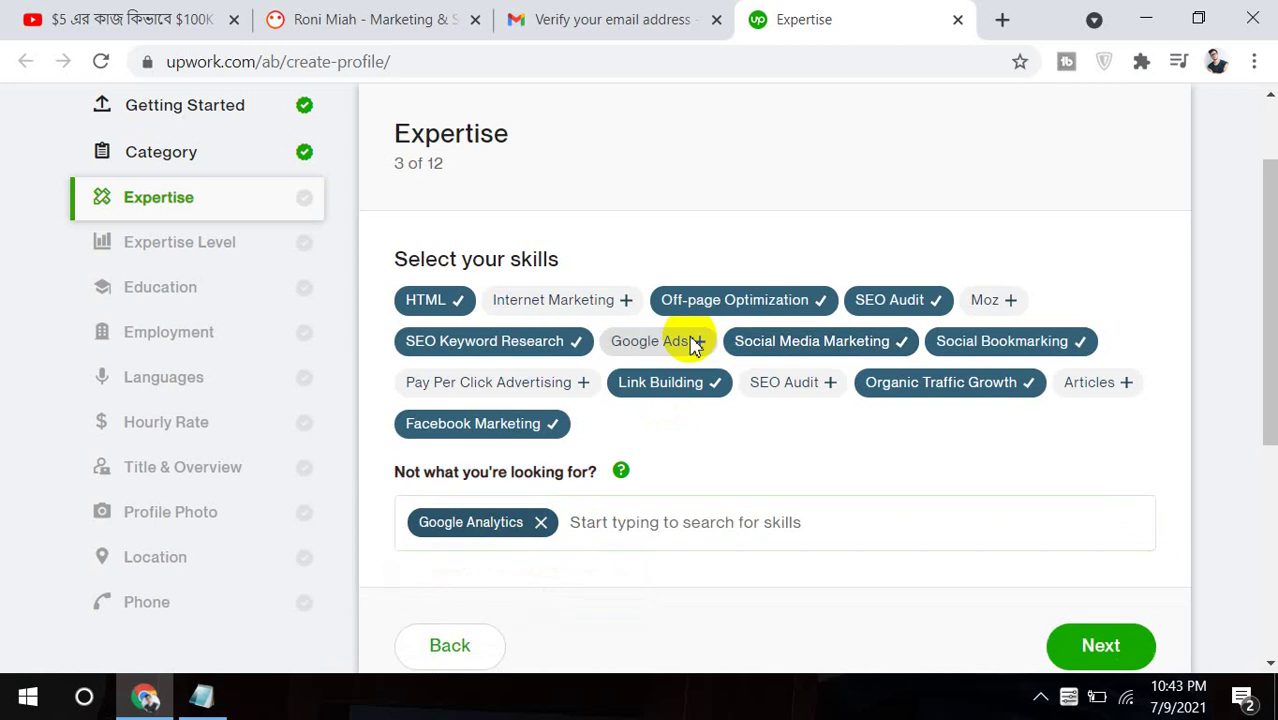
{"action": "left_click", "coordinate": [615, 517]}
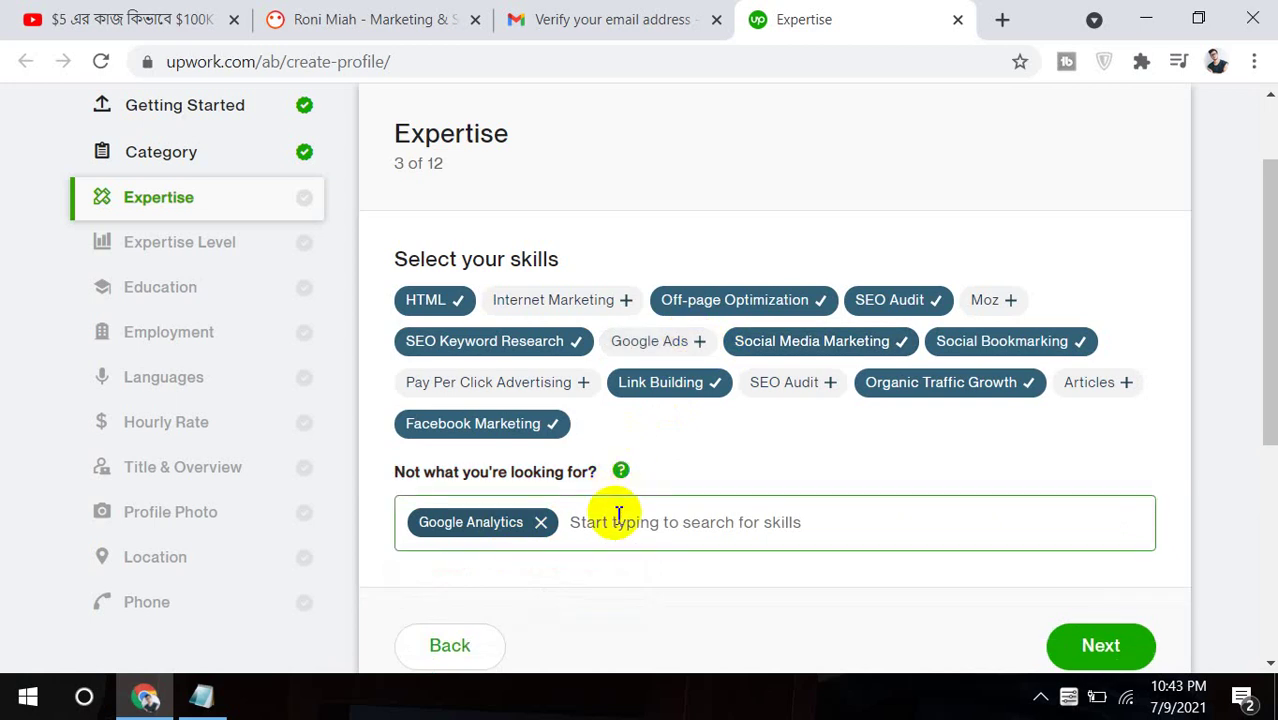
{"action": "type", "text": "gogle"}
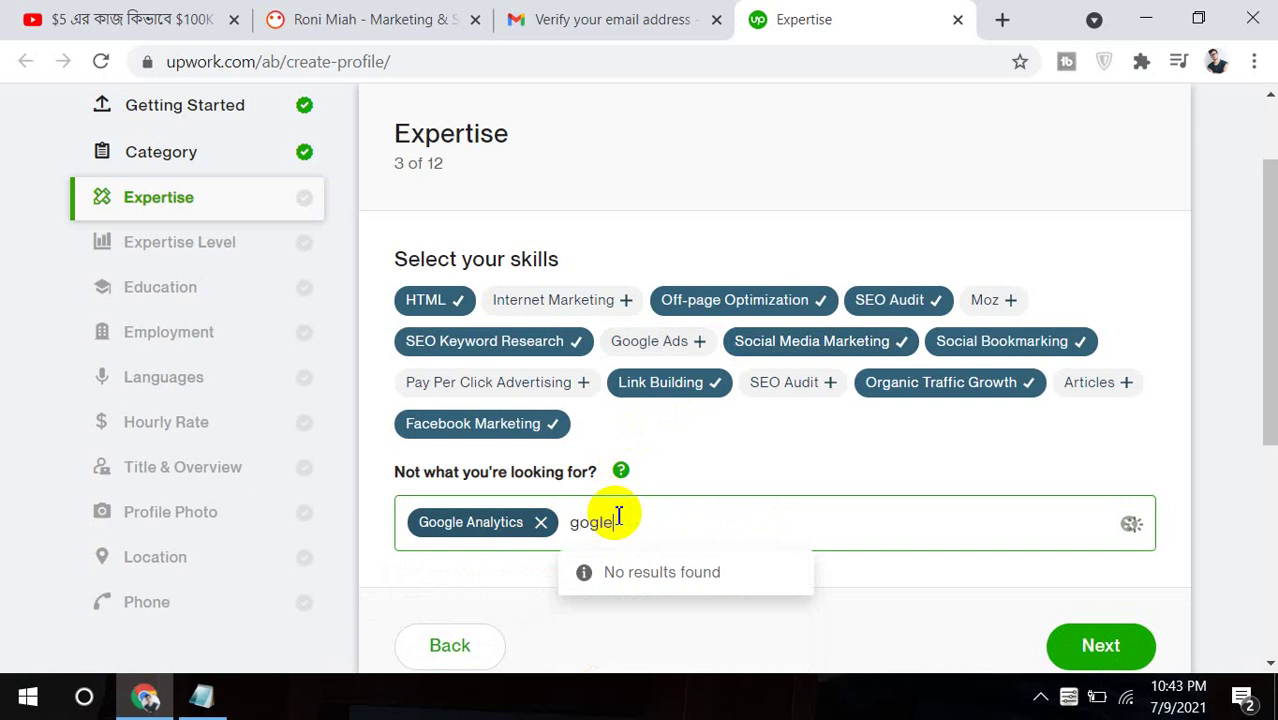
{"action": "type", "text": "oo"}
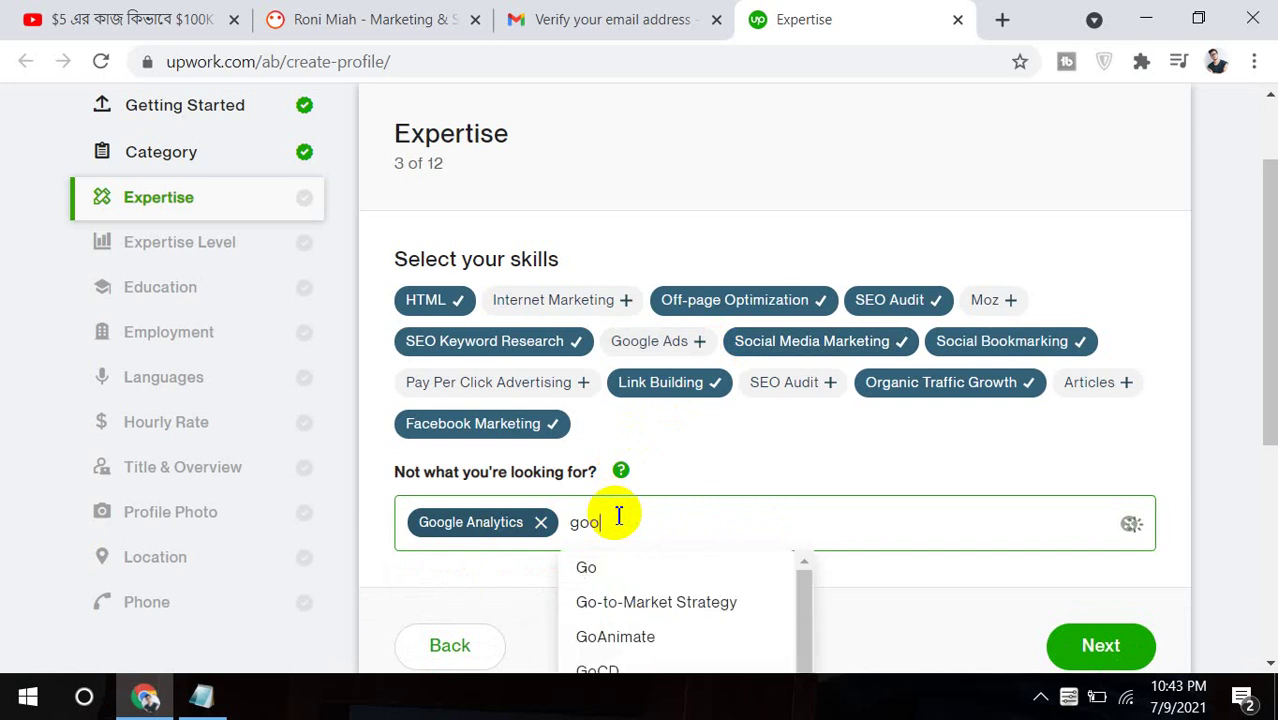
{"action": "type", "text": "gle"}
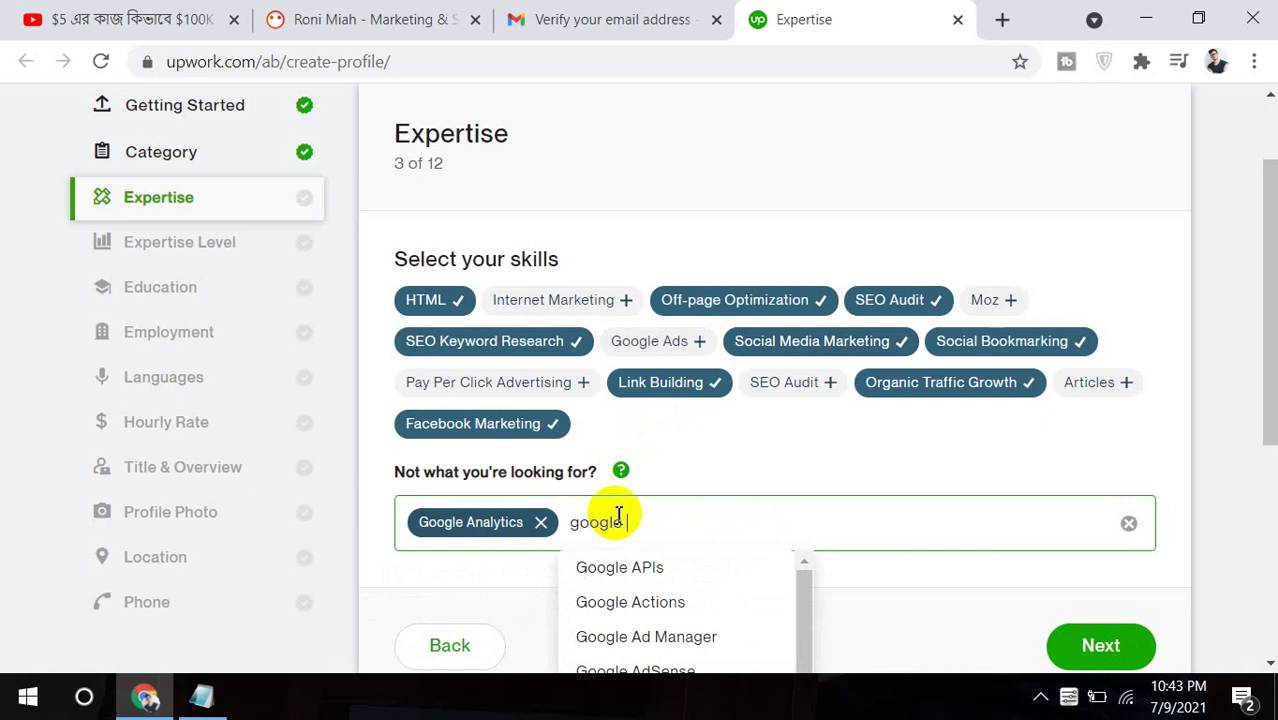
{"action": "type", "text": " tag"}
{"action": "left_click", "coordinate": [639, 567]}
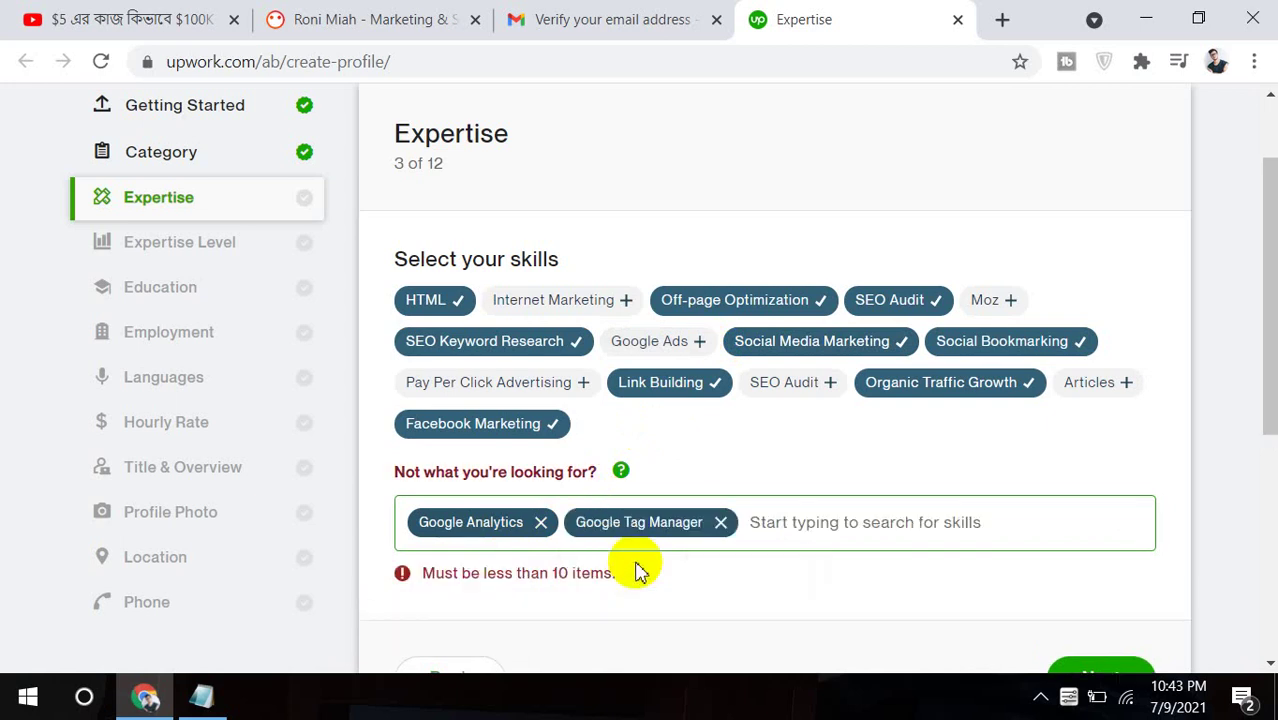
Remove HTML and Organic Traffic Growth, and add facebook pixel as a custom skill.
{"action": "left_click", "coordinate": [462, 305]}
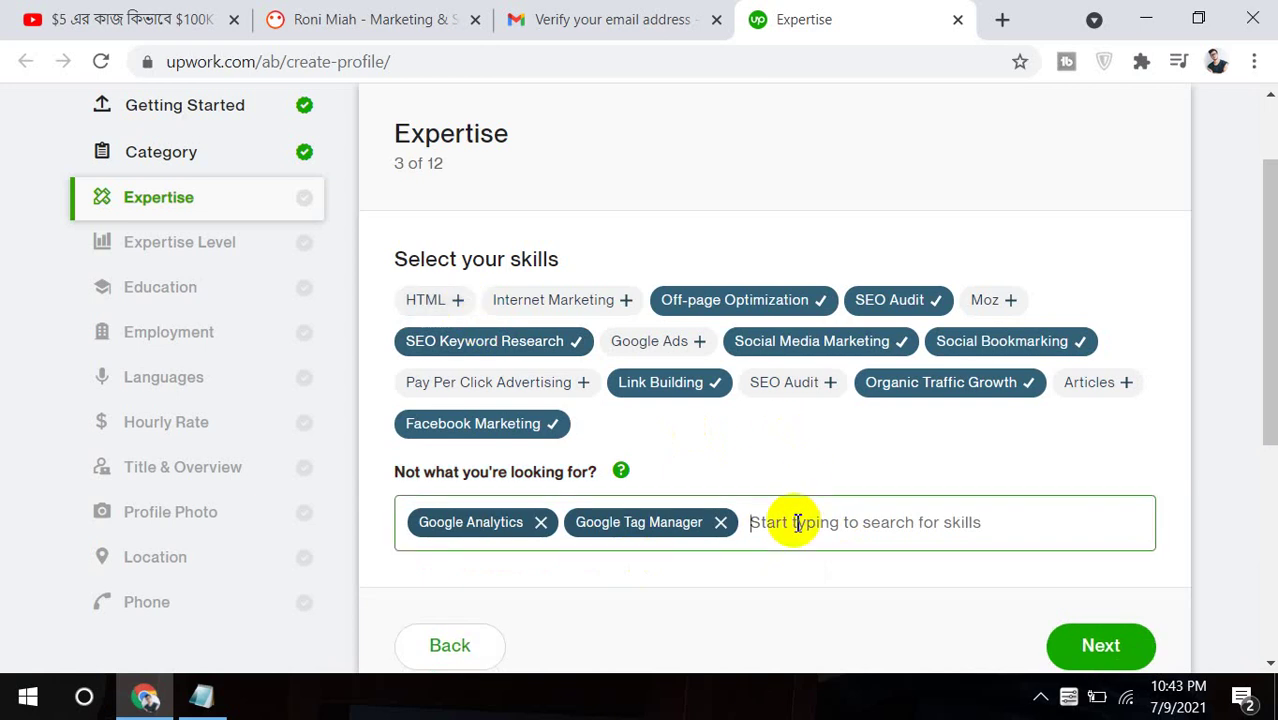
{"action": "type", "text": "fac"}
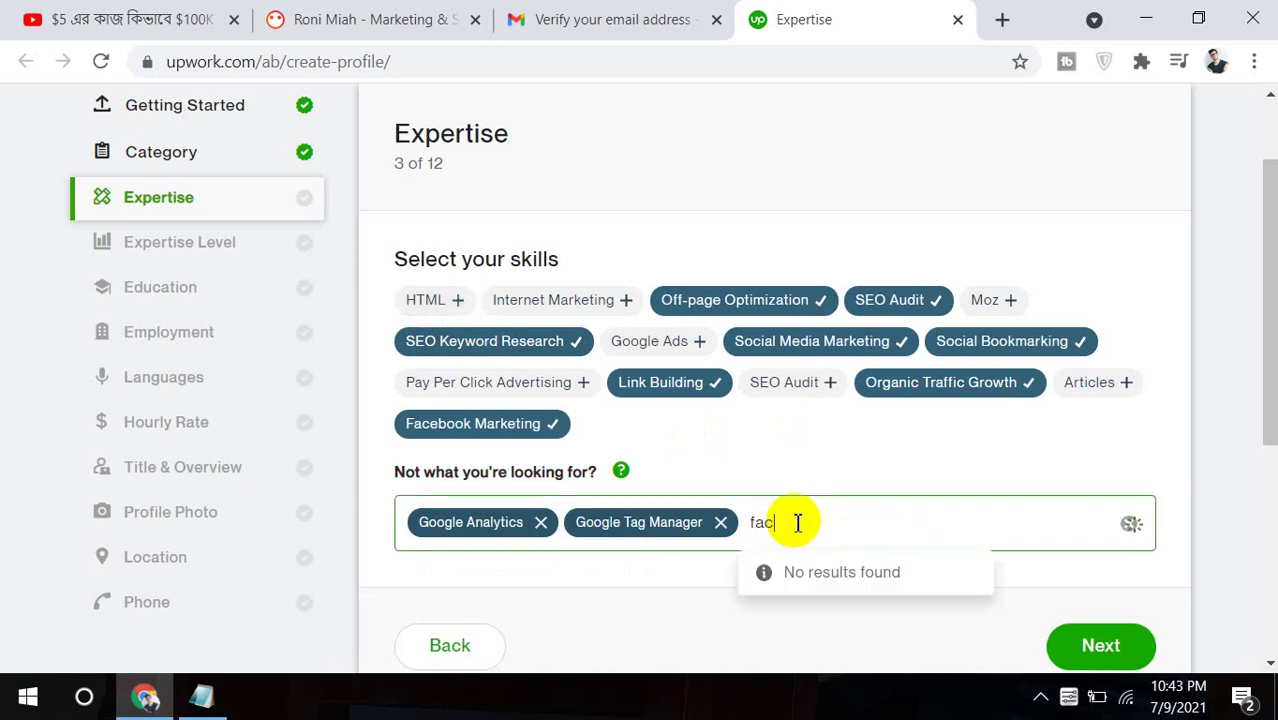
{"action": "type", "text": "ebook"}
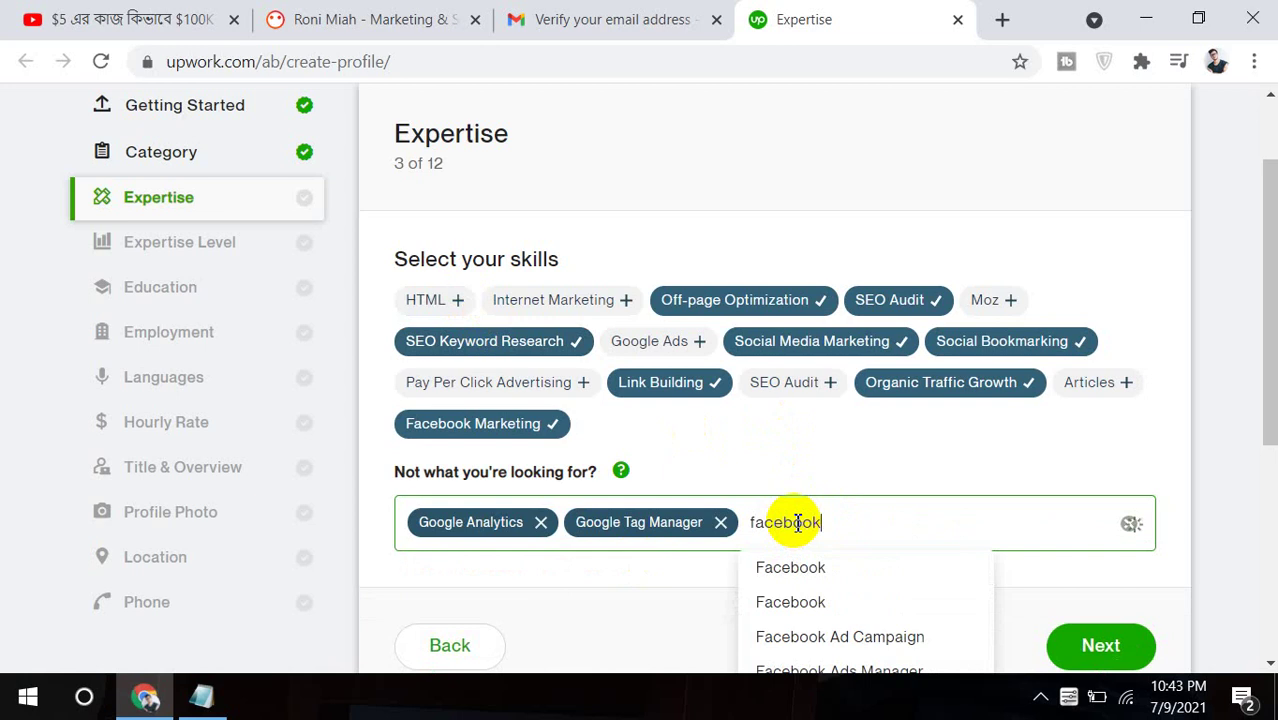
{"action": "type", "text": " pixel"}
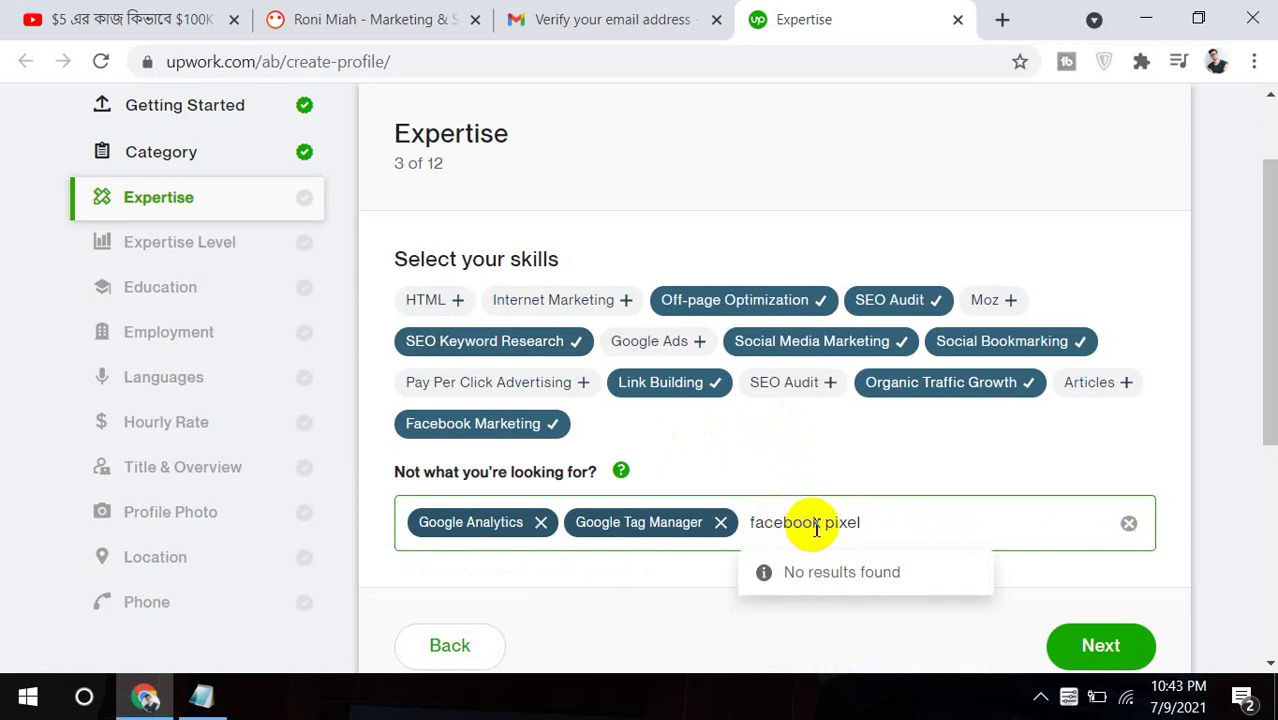
{"action": "key", "text": "Return"}
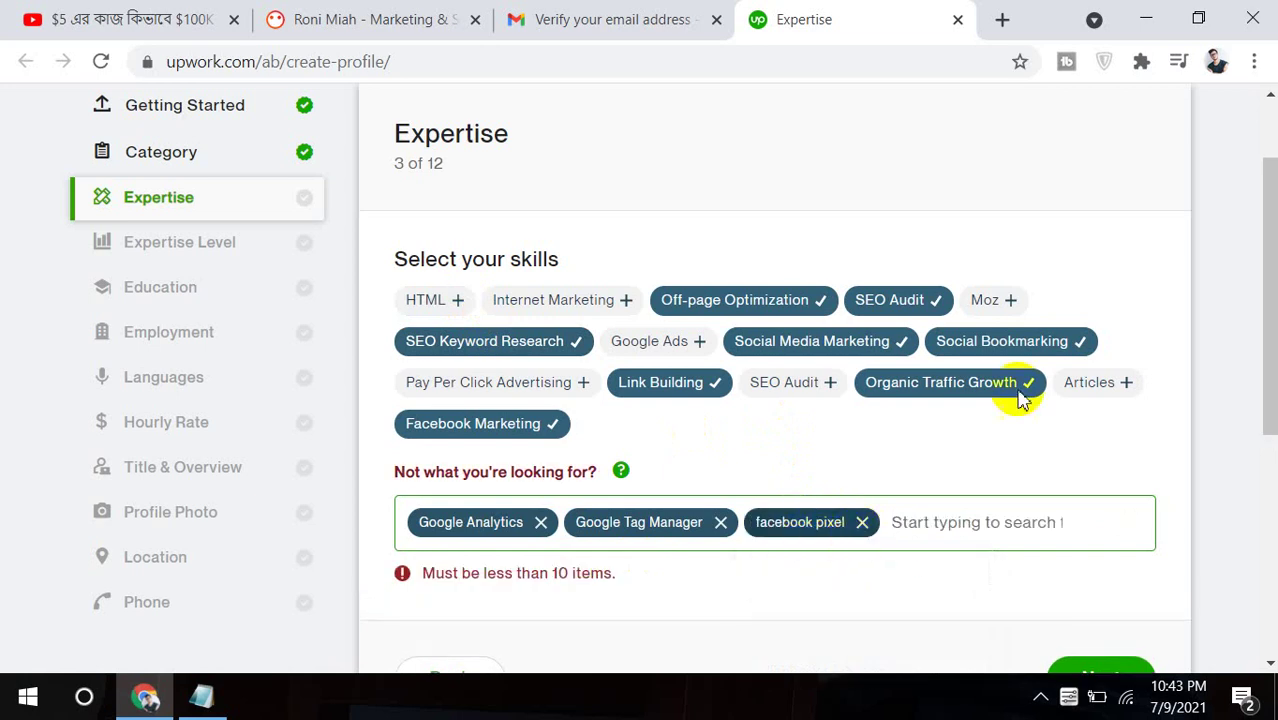
{"action": "left_click", "coordinate": [1027, 382]}
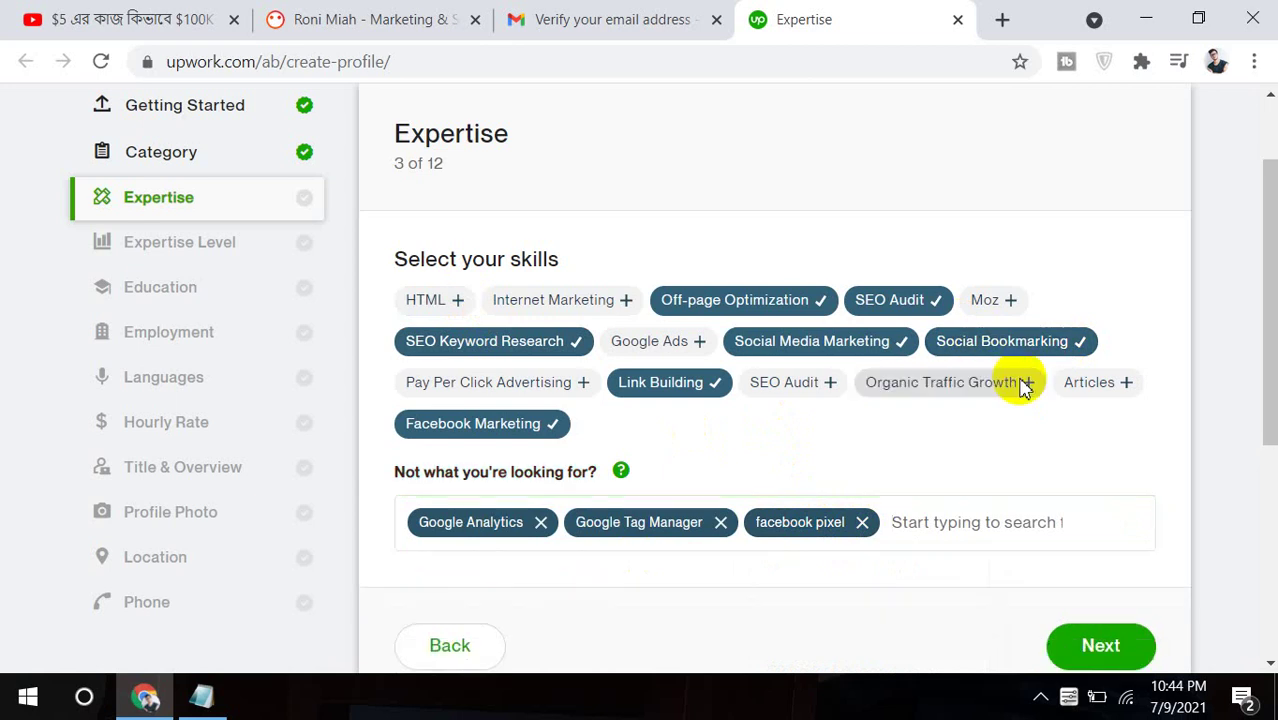
{"action": "left_click_drag", "start_coordinate": [1268, 372], "coordinate": [1267, 400]}
Save the skills and set the experience level to Expert.
{"action": "left_click", "coordinate": [1127, 543]}
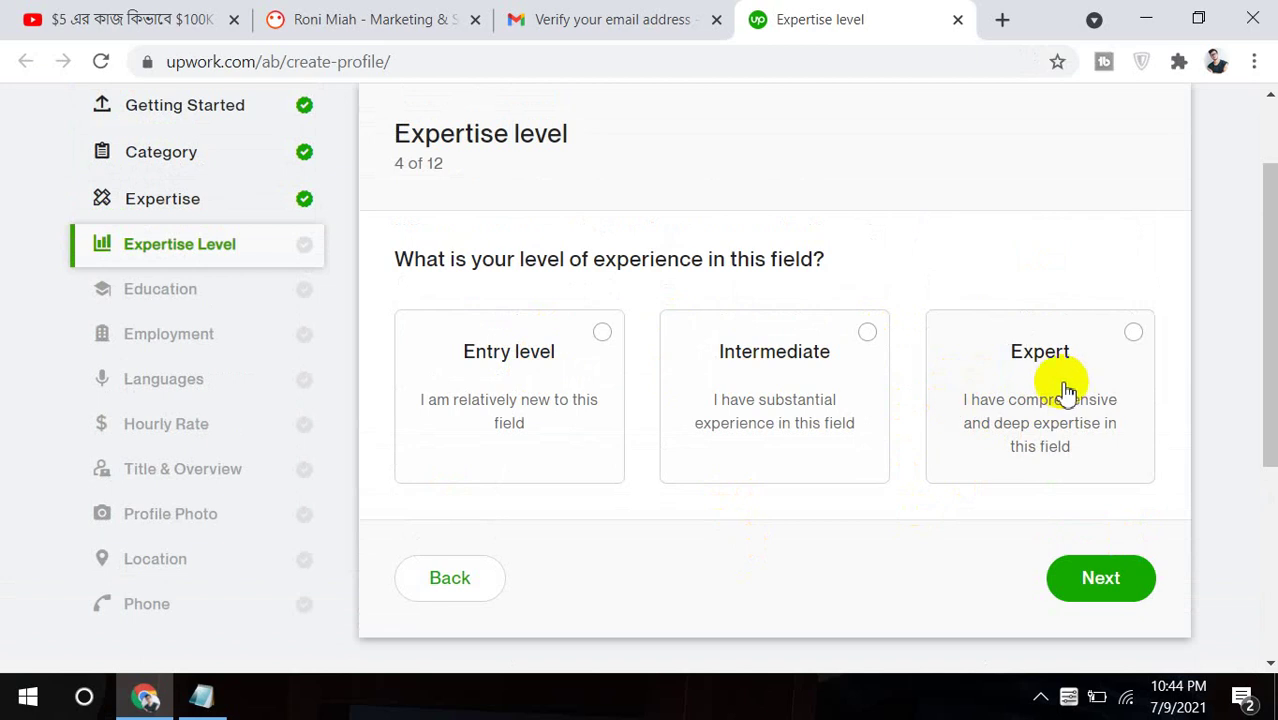
{"action": "left_click", "coordinate": [1132, 333]}
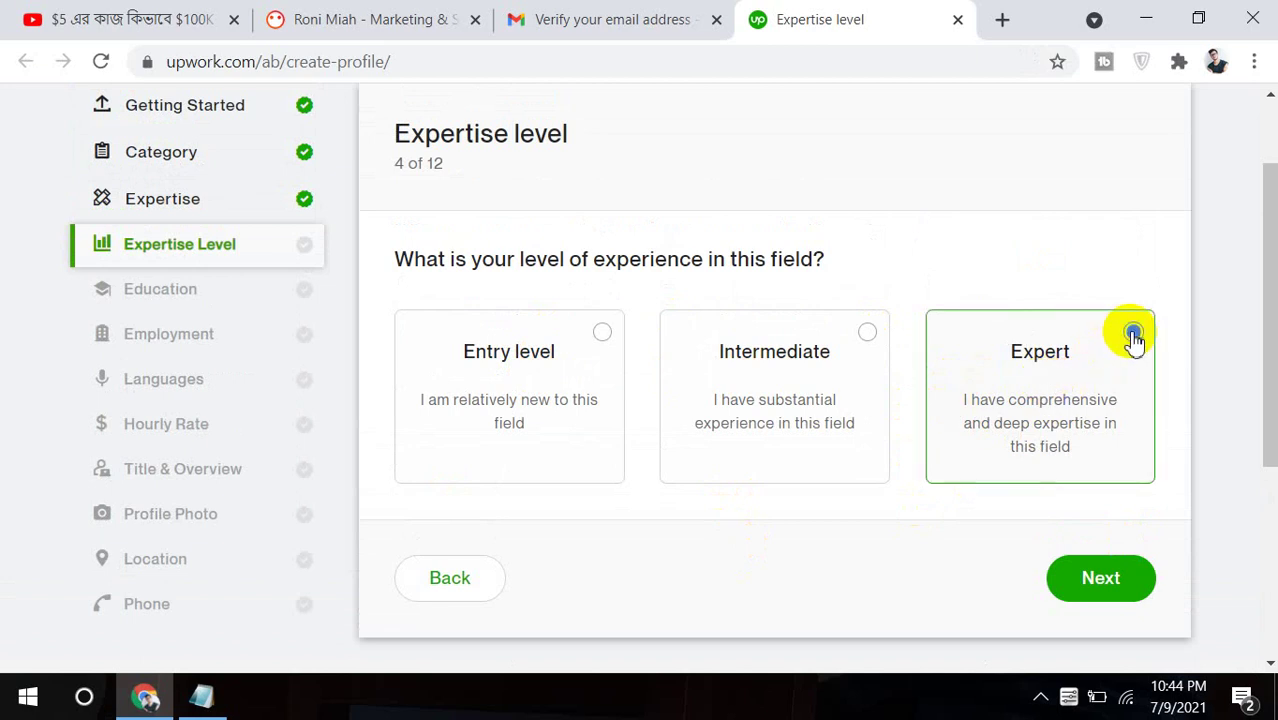
{"action": "left_click", "coordinate": [1070, 588]}
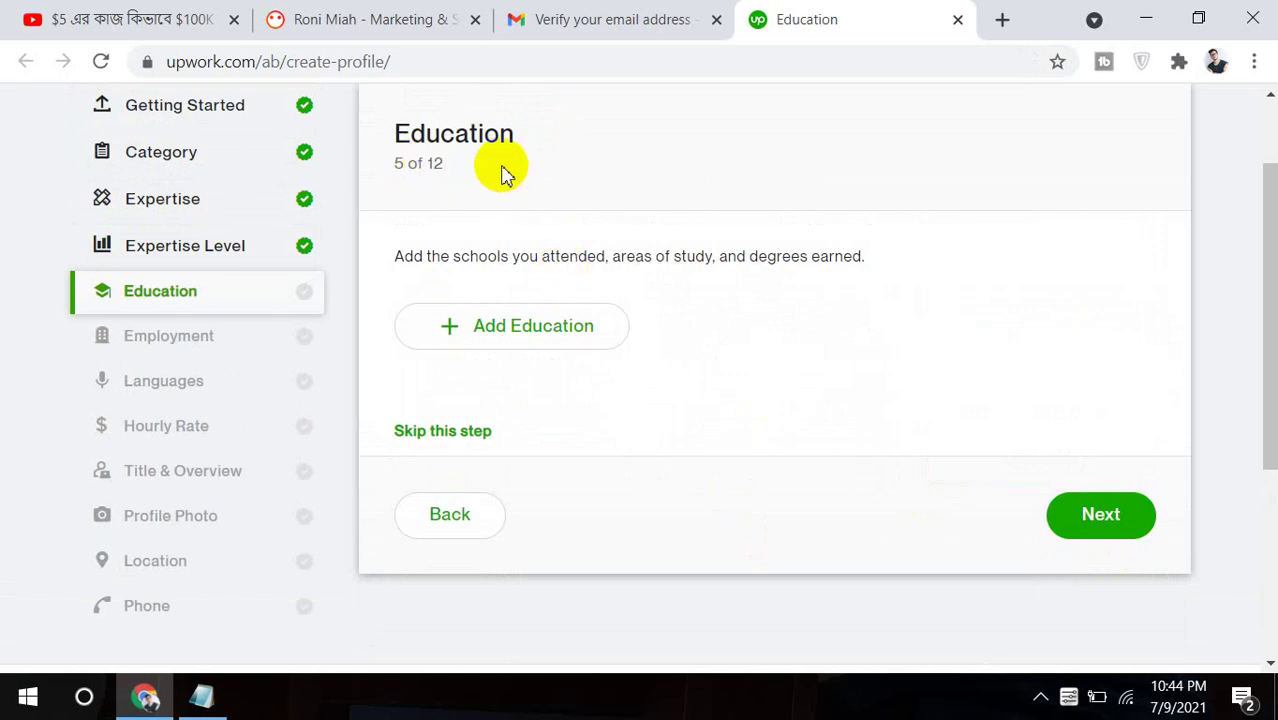
Open the Add education form and copy the college name from the Notepad profile notes.
{"action": "left_click", "coordinate": [511, 334]}
{"action": "left_click", "coordinate": [542, 251]}
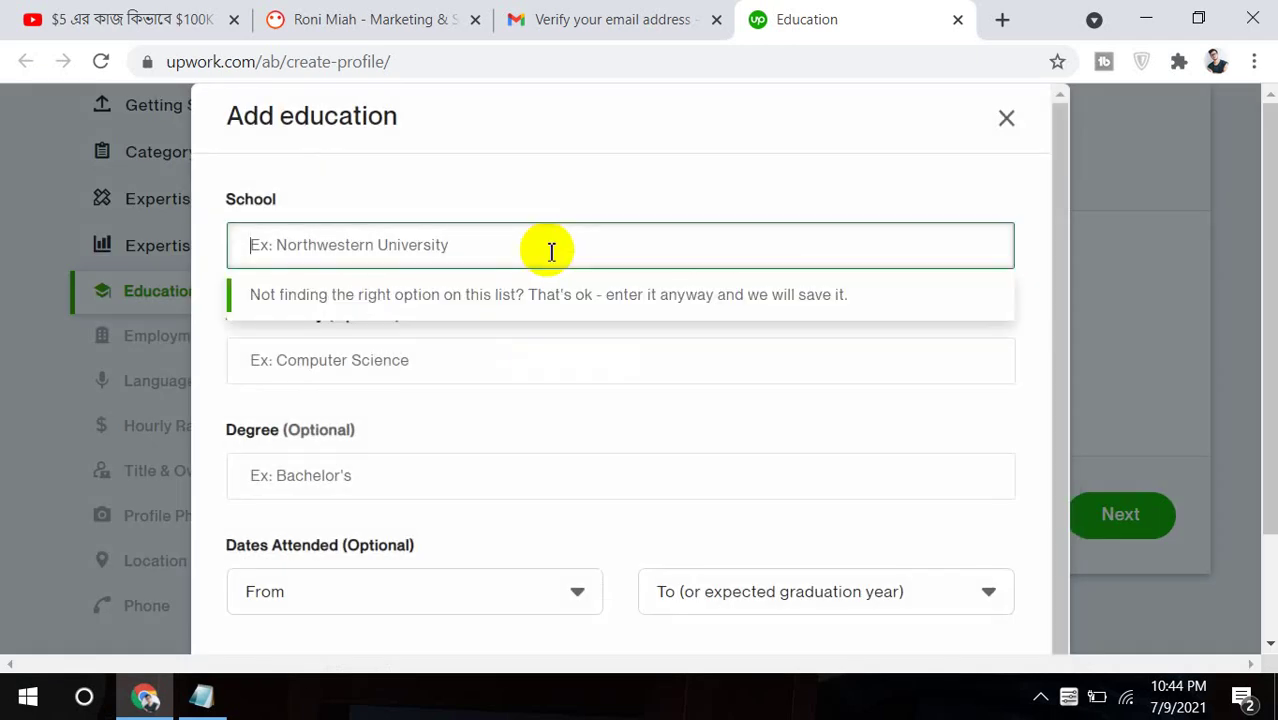
{"action": "left_click", "coordinate": [200, 697]}
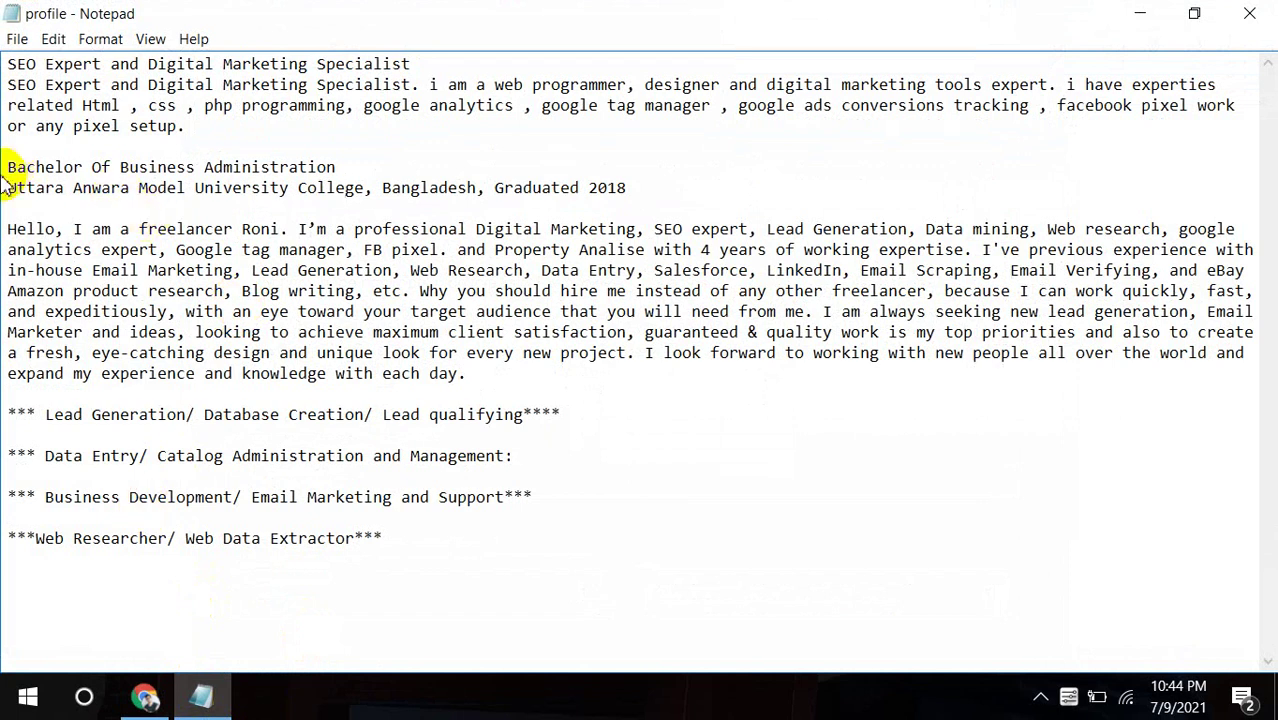
{"action": "left_click_drag", "start_coordinate": [12, 188], "coordinate": [367, 183]}
{"action": "key", "text": "ctrl+c"}
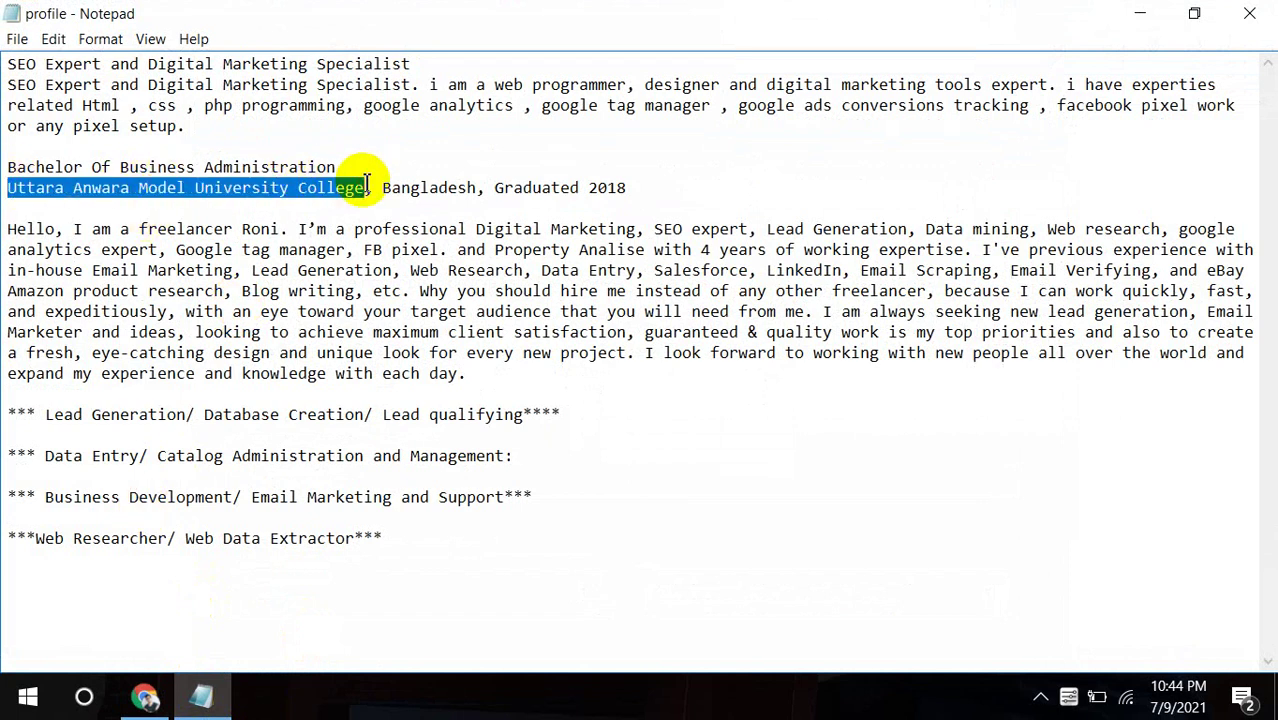
Paste 'Uttara Anwara Model University College' into the School field.
{"action": "left_click", "coordinate": [145, 697]}
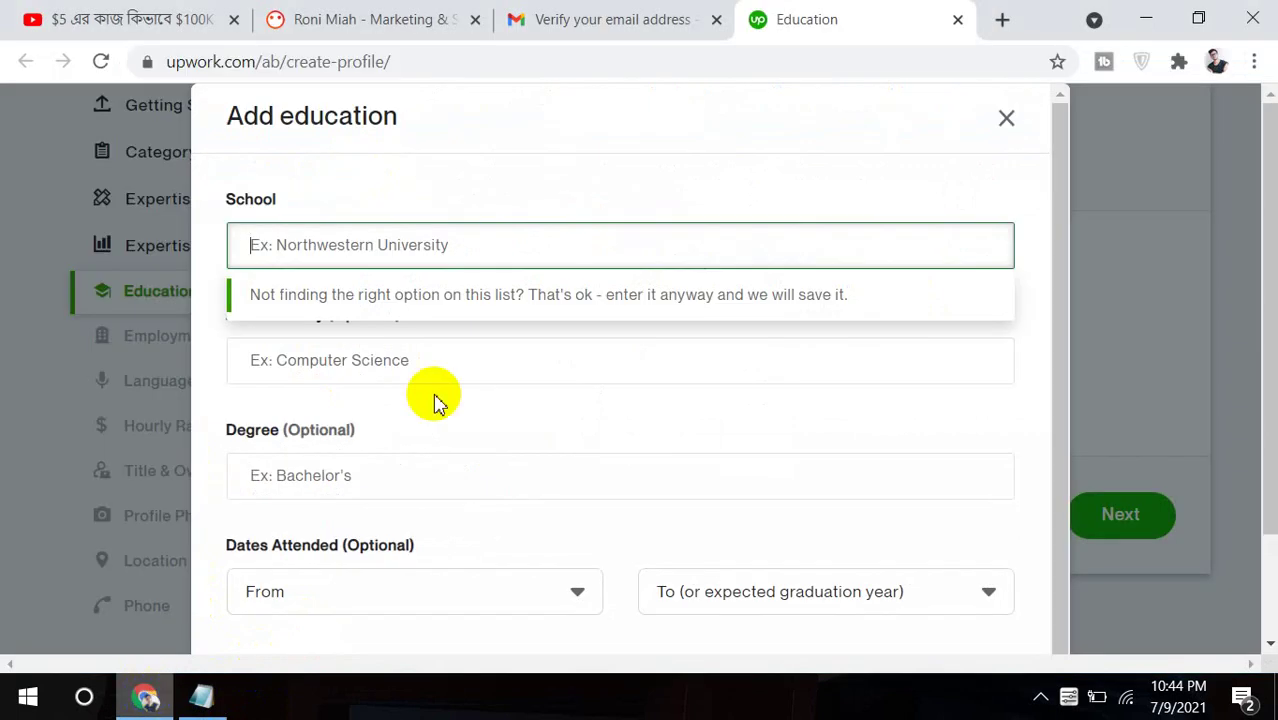
{"action": "key", "text": "ctrl+v"}
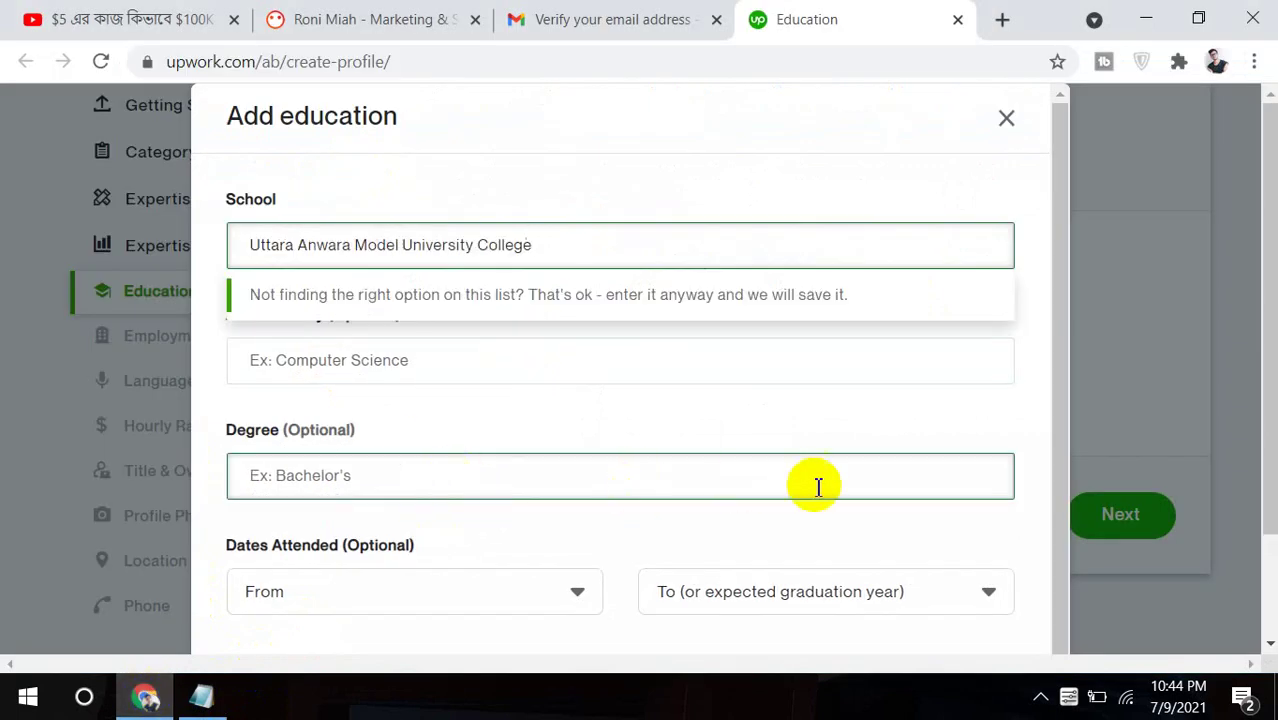
{"action": "left_click_drag", "start_coordinate": [1063, 343], "coordinate": [1061, 408]}
Open the Dates Attended From year list several times to browse the years.
{"action": "left_click", "coordinate": [449, 520]}
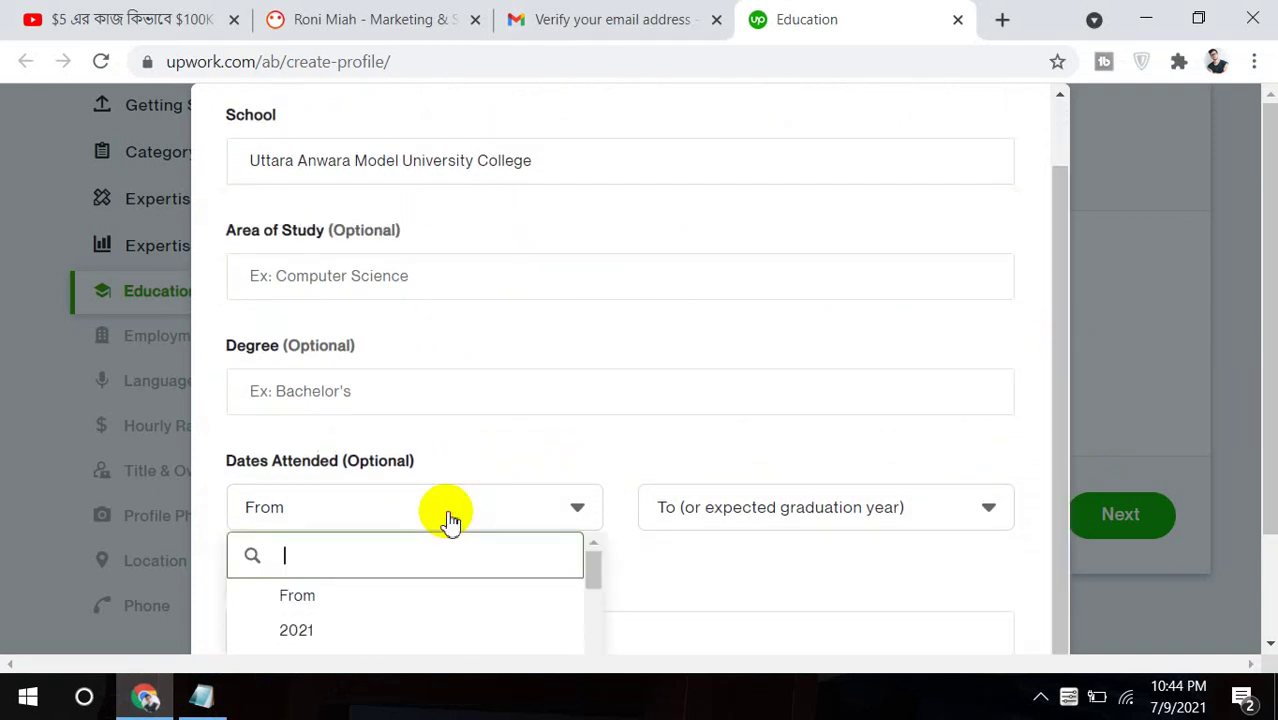
{"action": "left_click", "coordinate": [593, 582]}
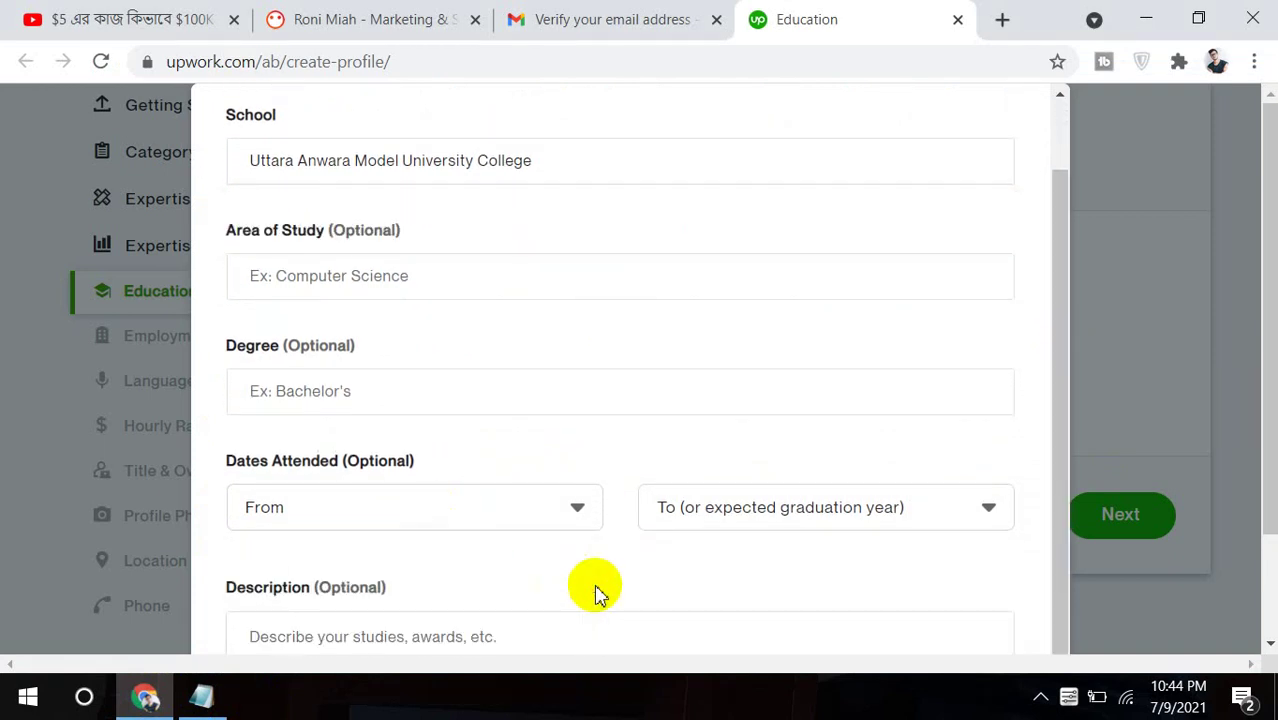
{"action": "left_click", "coordinate": [588, 527]}
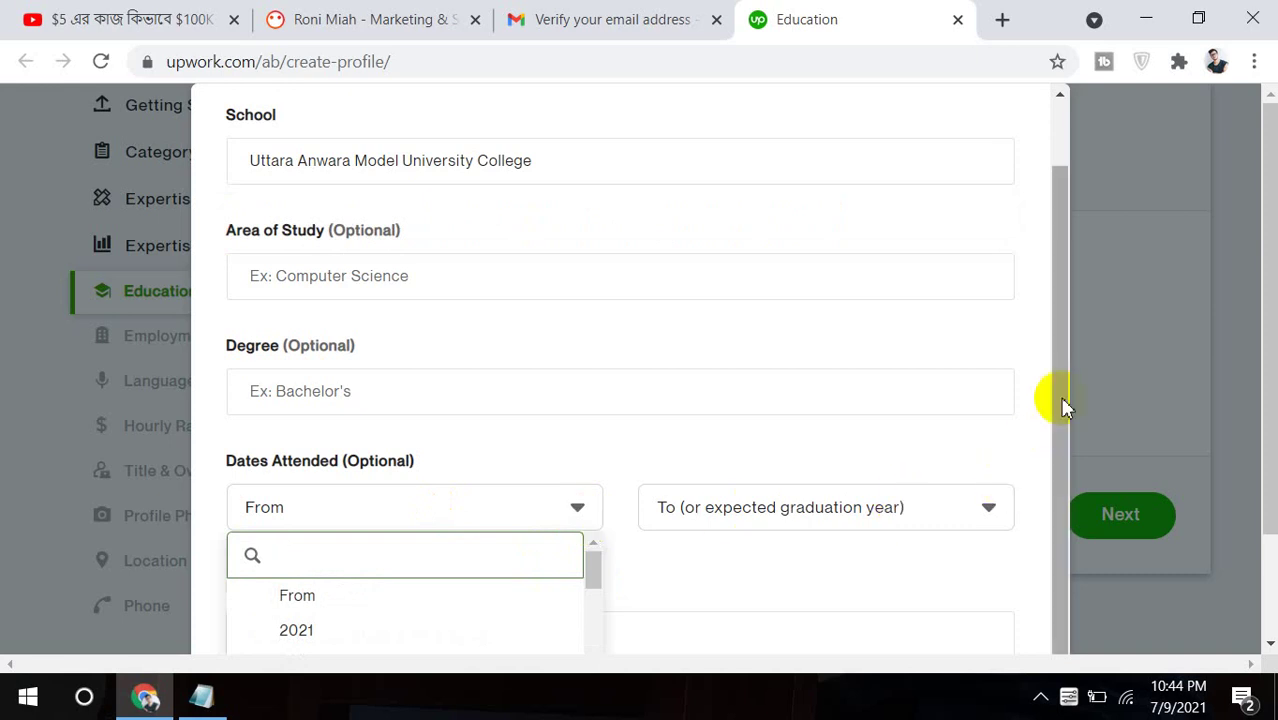
{"action": "left_click_drag", "start_coordinate": [1062, 425], "coordinate": [1061, 479]}
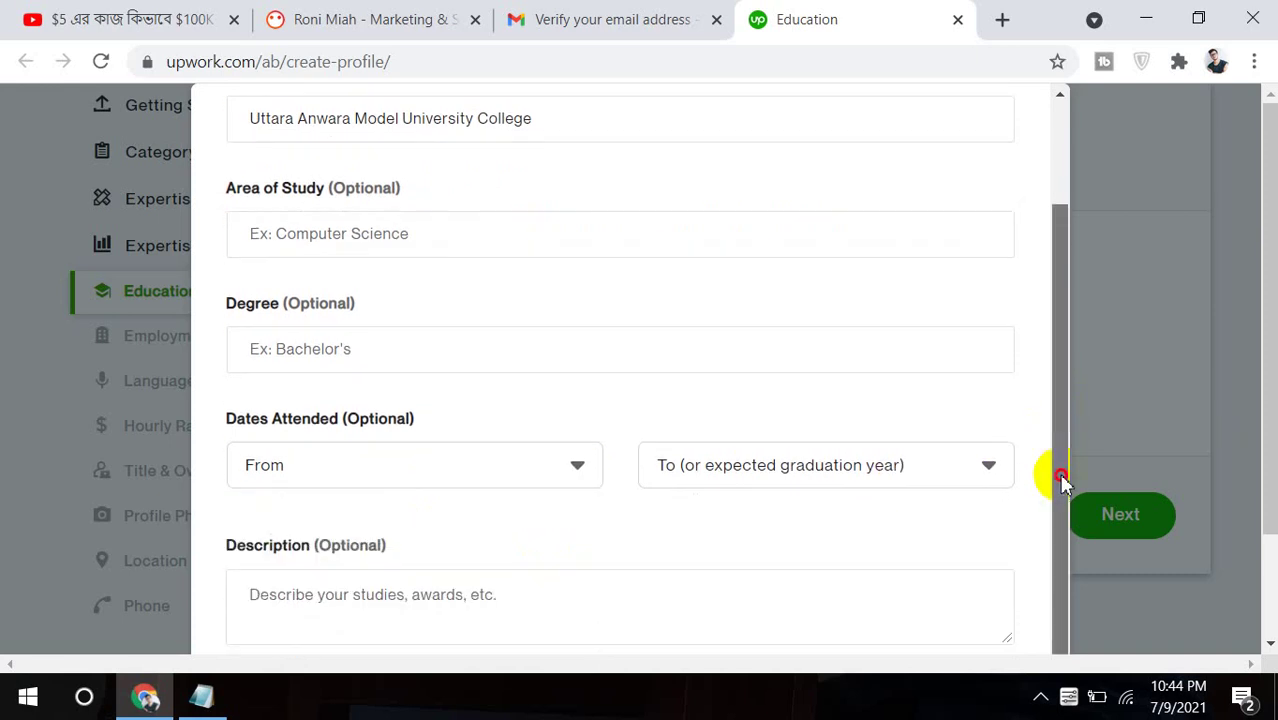
{"action": "left_click", "coordinate": [550, 455]}
{"action": "left_click_drag", "start_coordinate": [593, 516], "coordinate": [590, 540]}
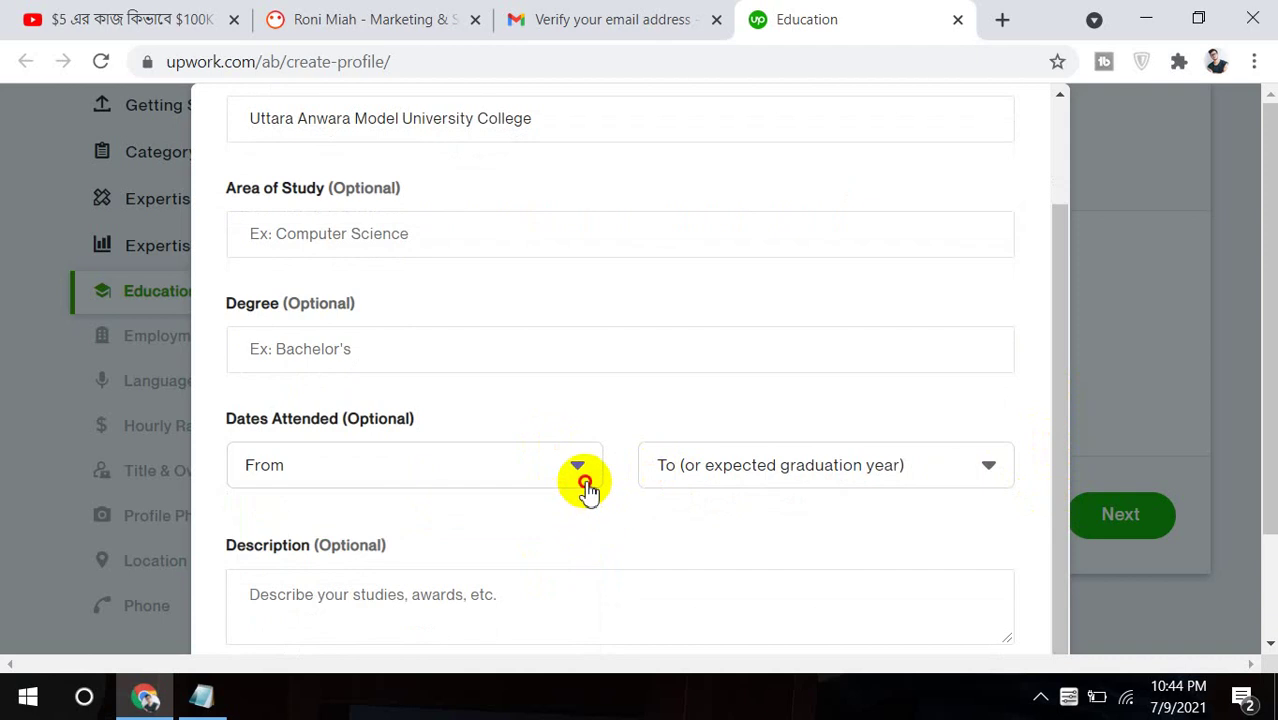
{"action": "left_click", "coordinate": [586, 484]}
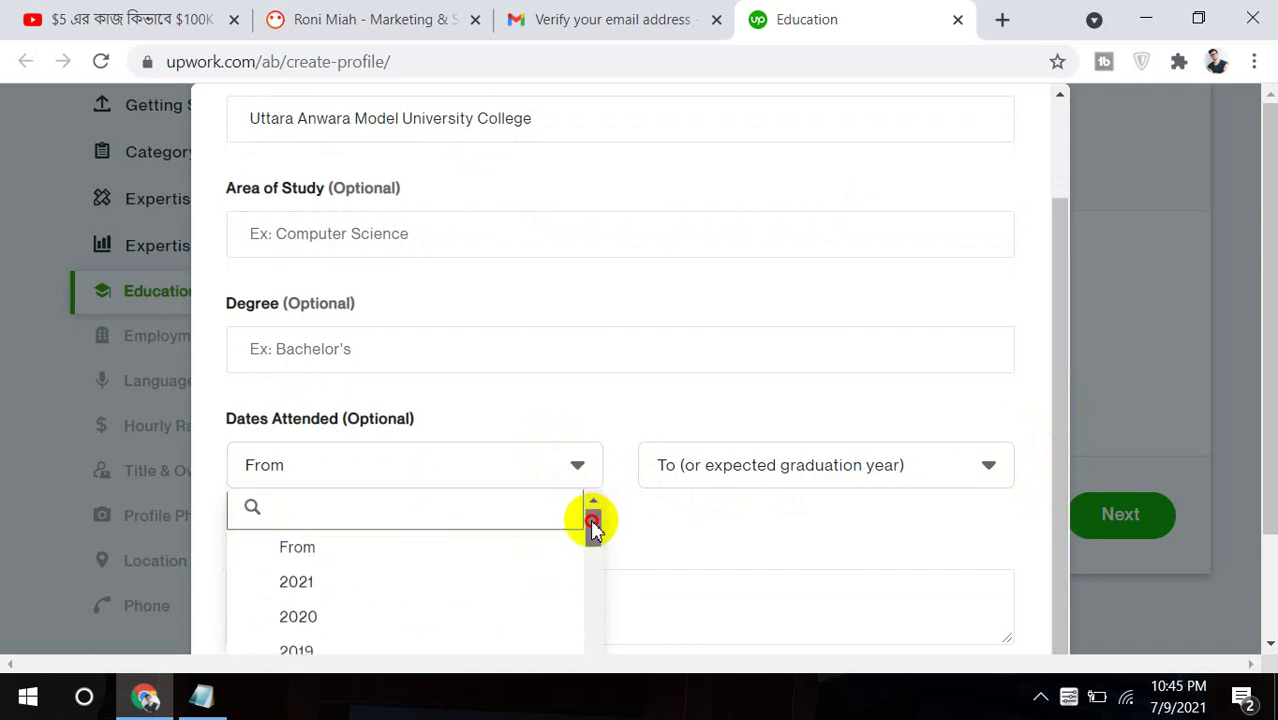
{"action": "left_click", "coordinate": [593, 527]}
{"action": "left_click", "coordinate": [579, 486]}
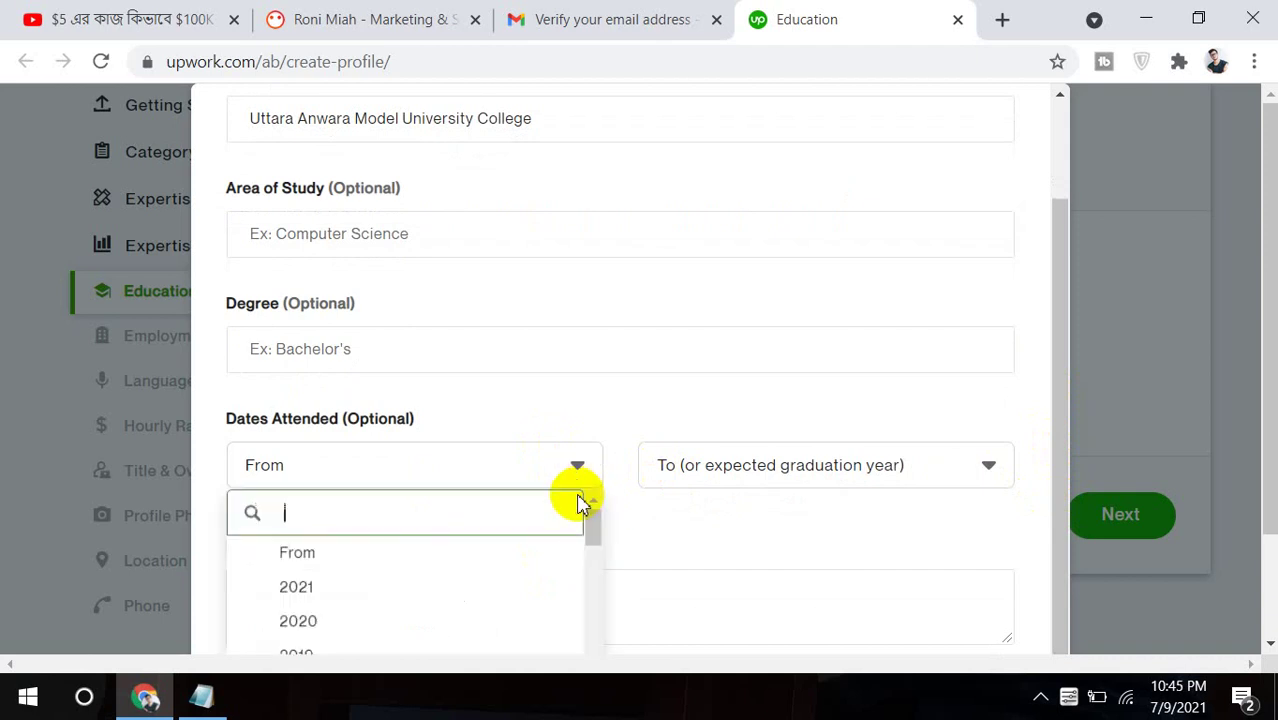
{"action": "left_click", "coordinate": [590, 577]}
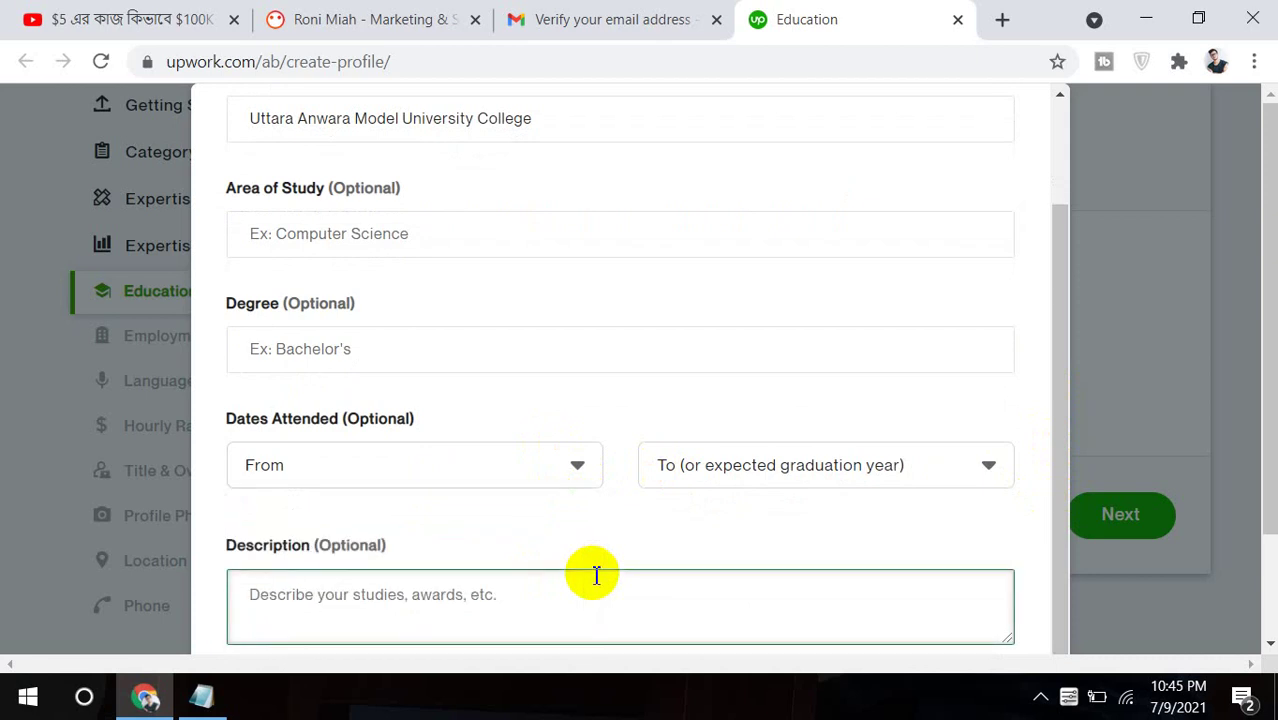
{"action": "left_click", "coordinate": [590, 500]}
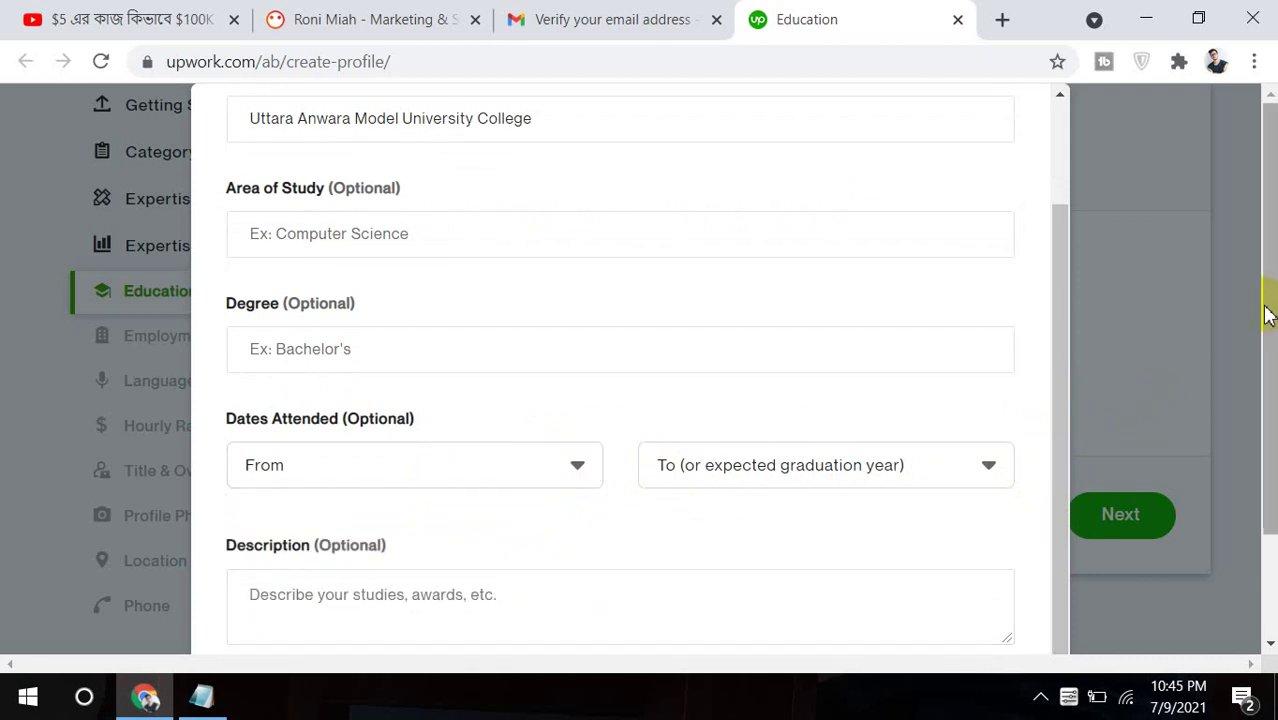
Choose 2016 as the From year for Dates Attended.
{"action": "left_click_drag", "start_coordinate": [1268, 314], "coordinate": [1270, 400]}
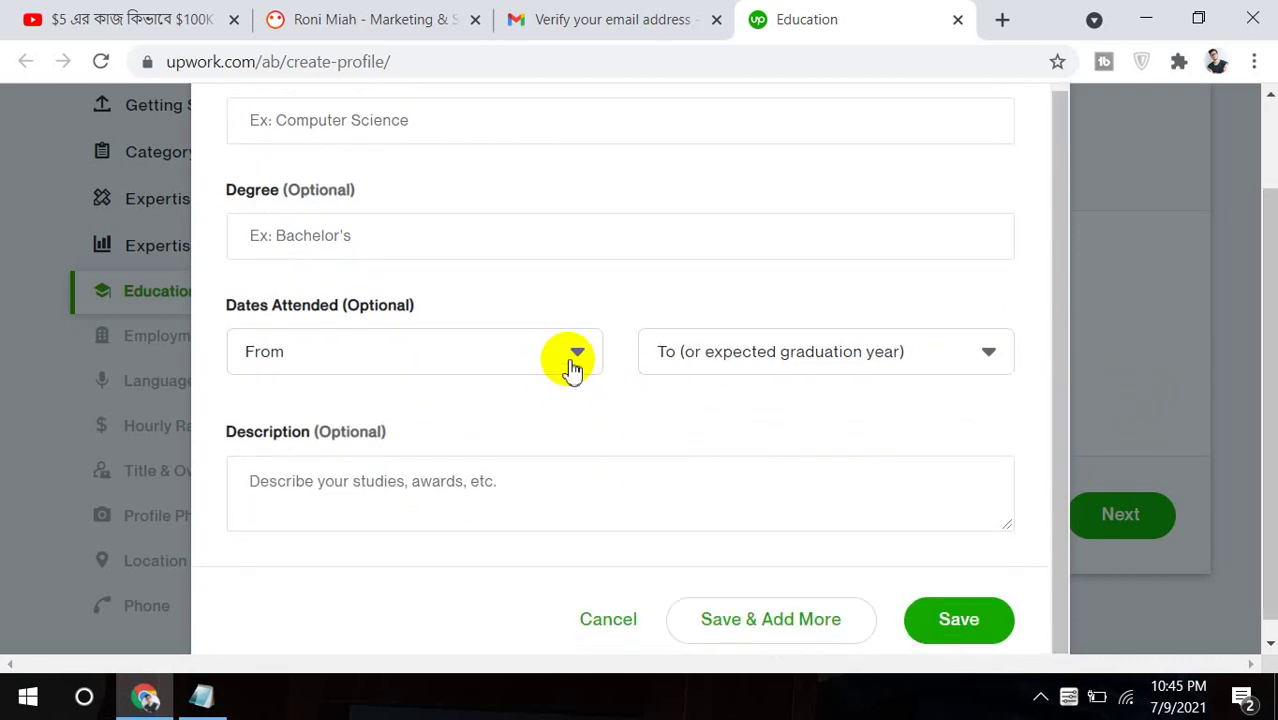
{"action": "left_click", "coordinate": [573, 365]}
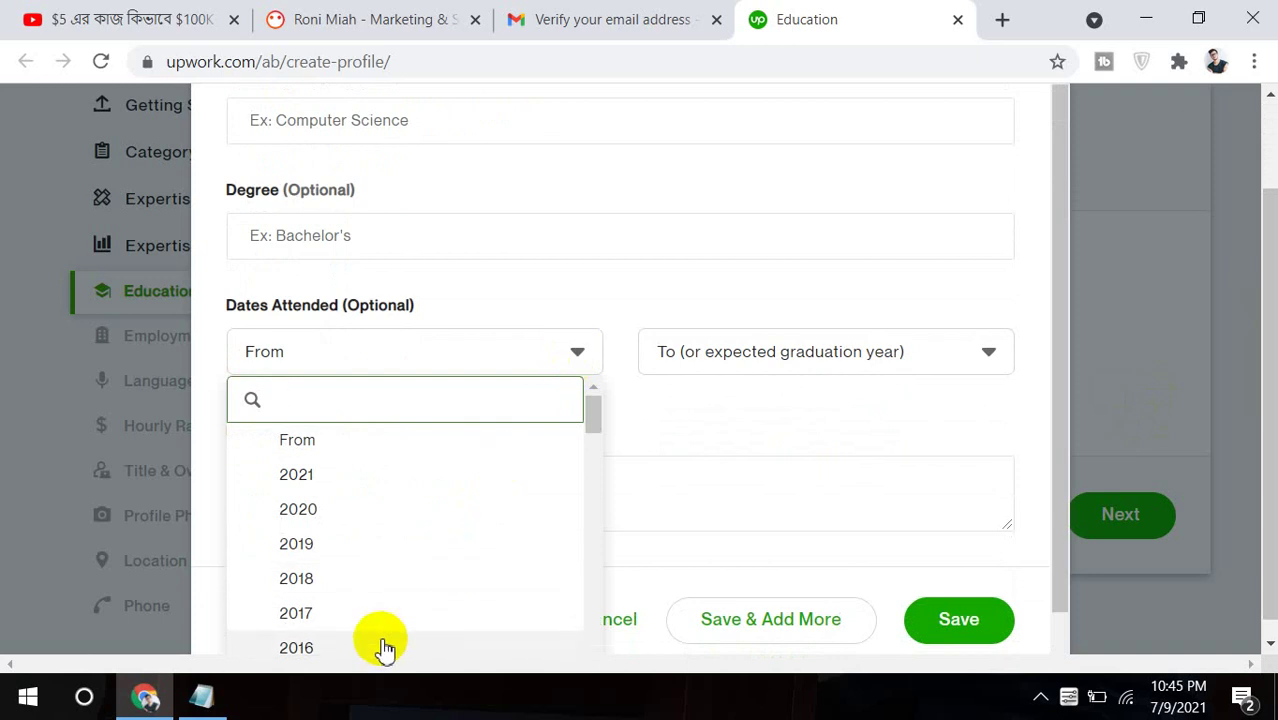
{"action": "left_click", "coordinate": [385, 648]}
{"action": "left_click", "coordinate": [748, 372]}
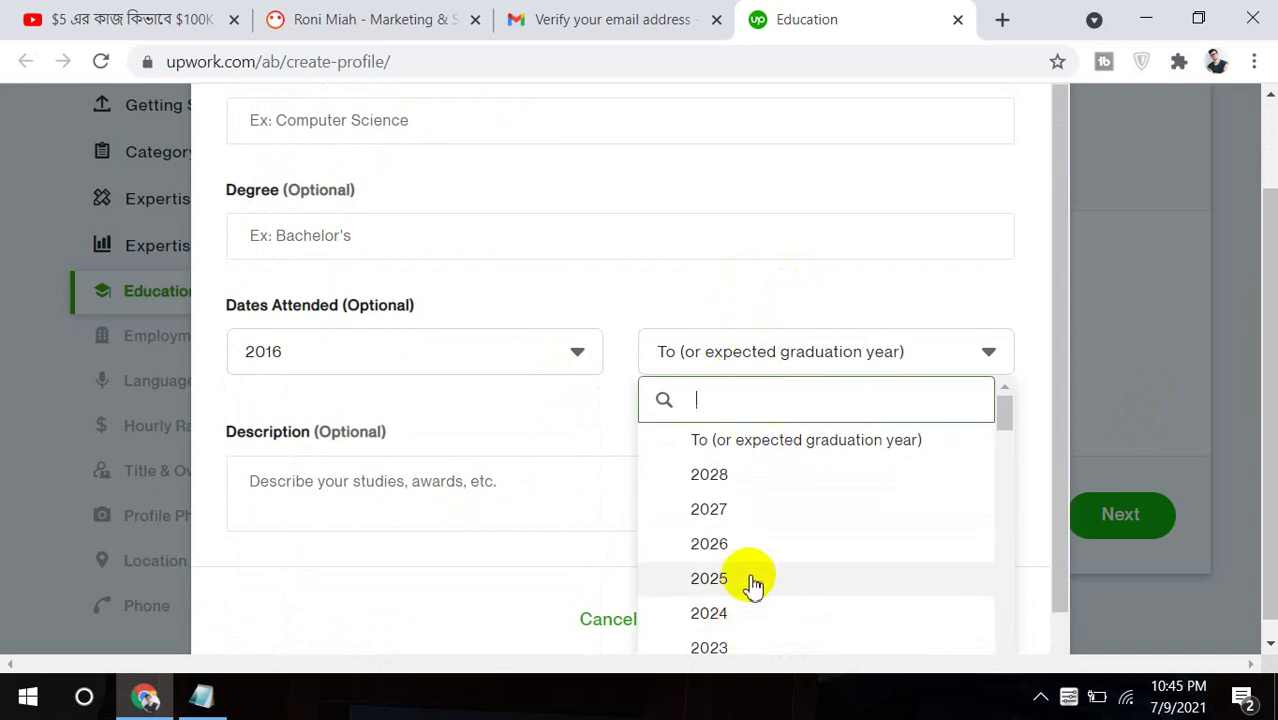
{"action": "left_click", "coordinate": [1008, 548]}
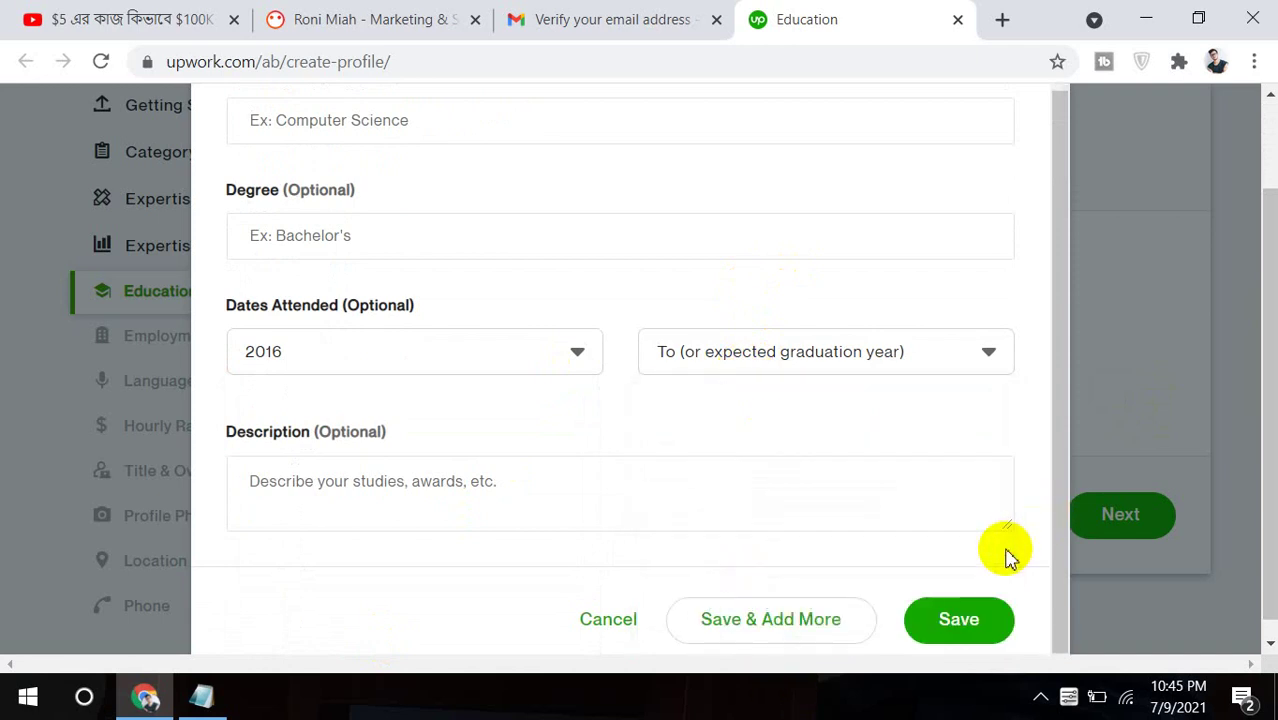
Zoom the page out and open the Dates Attended To year list repeatedly.
{"action": "left_click", "coordinate": [985, 352]}
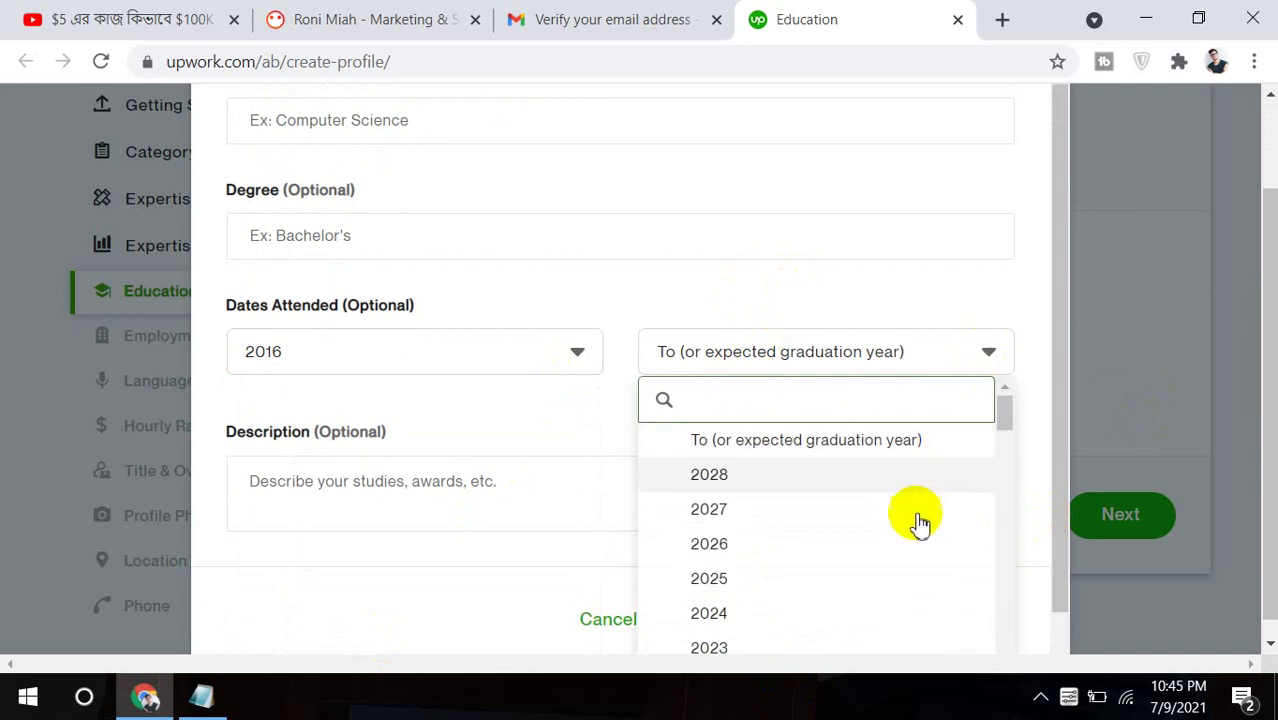
{"action": "left_click", "coordinate": [1005, 413]}
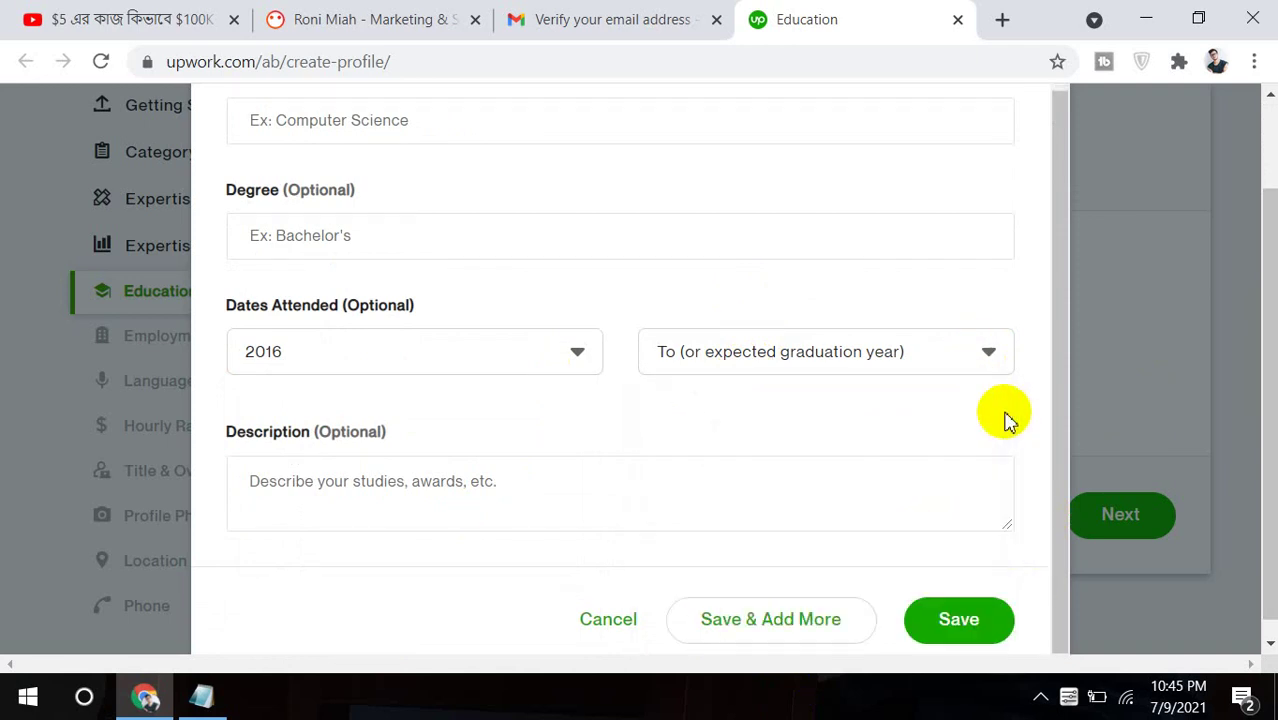
{"action": "left_click", "coordinate": [993, 350]}
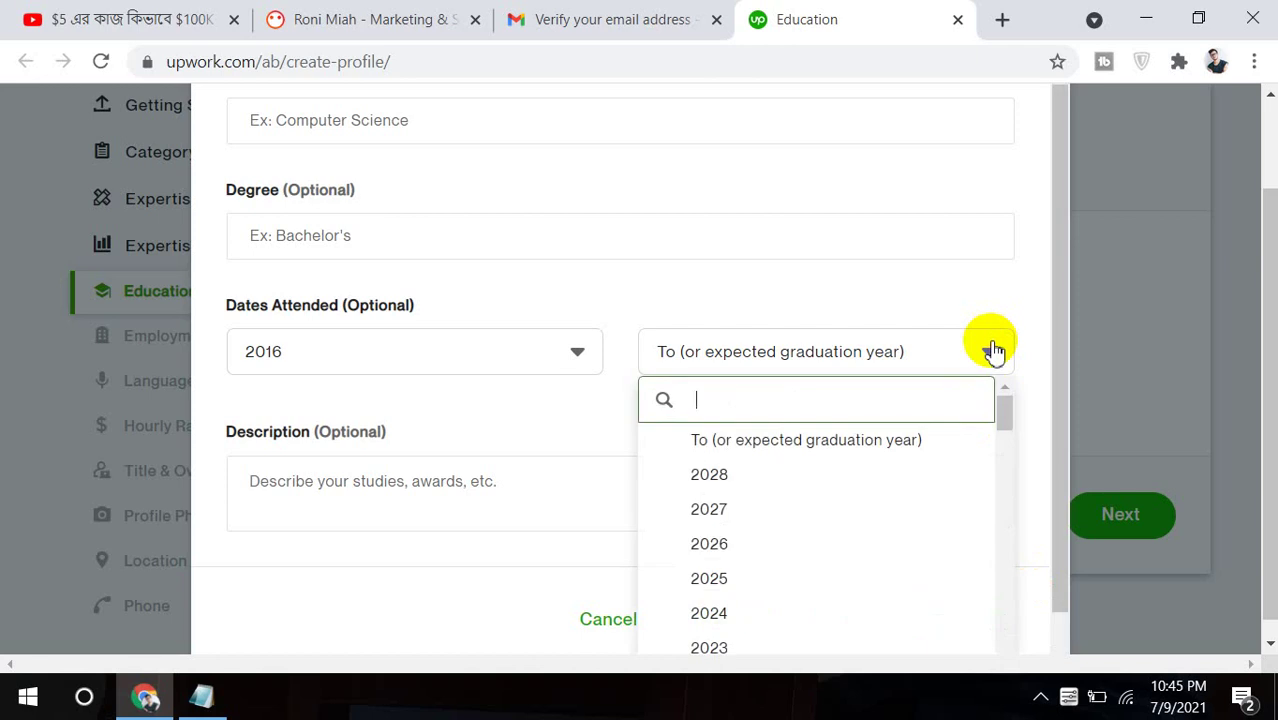
{"action": "key", "text": "ctrl+minus"}
{"action": "key", "text": "ctrl+minus"}
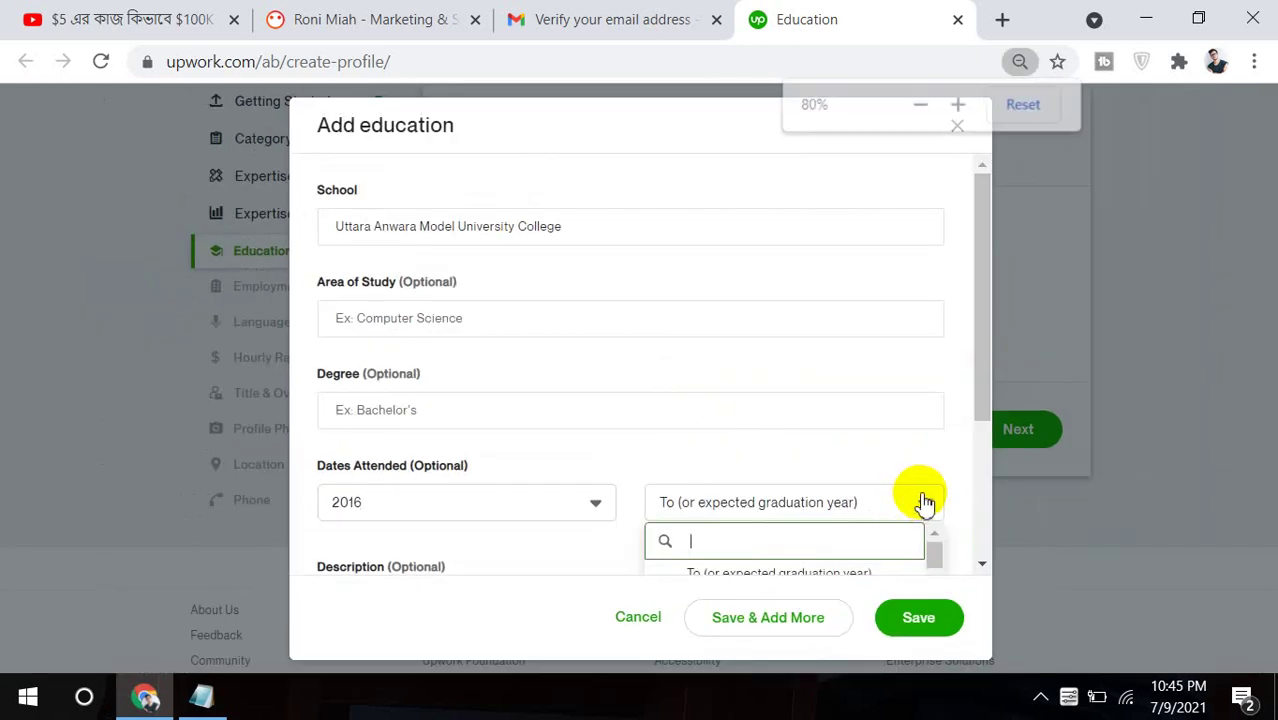
{"action": "left_click", "coordinate": [923, 503]}
{"action": "left_click", "coordinate": [923, 503]}
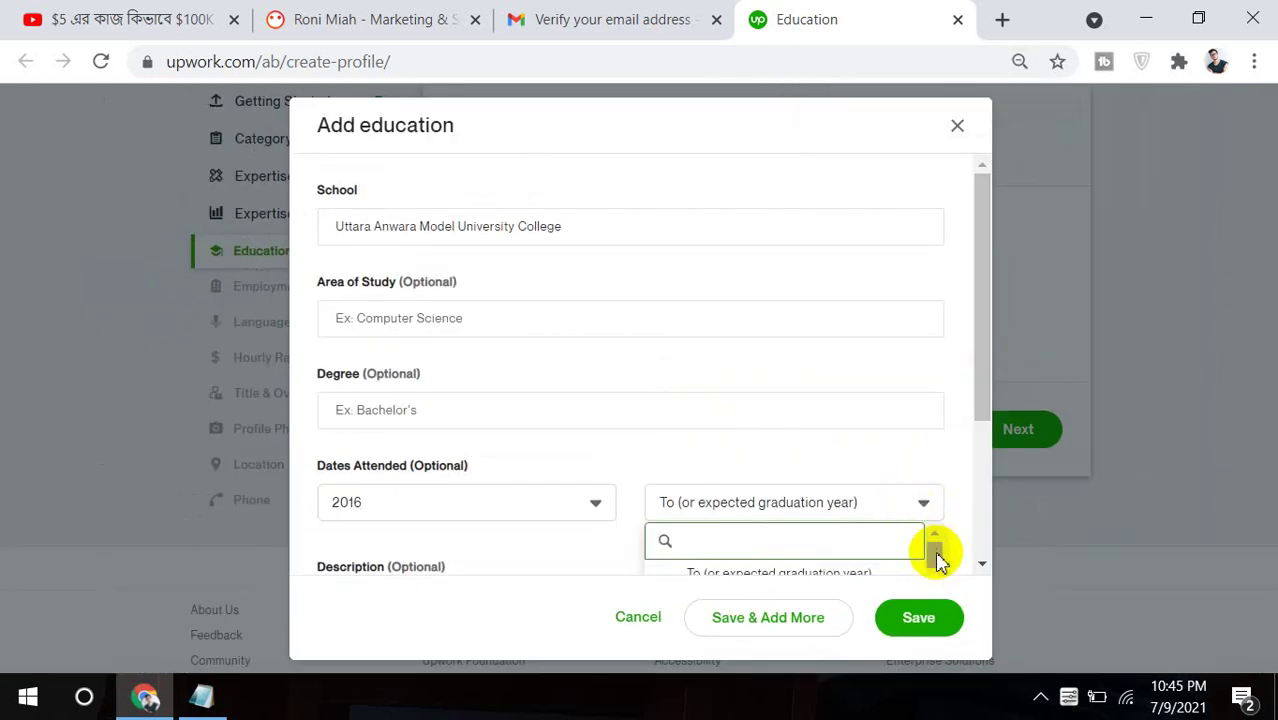
{"action": "scroll", "coordinate": [981, 400], "scroll_direction": "down", "scroll_amount": 2}
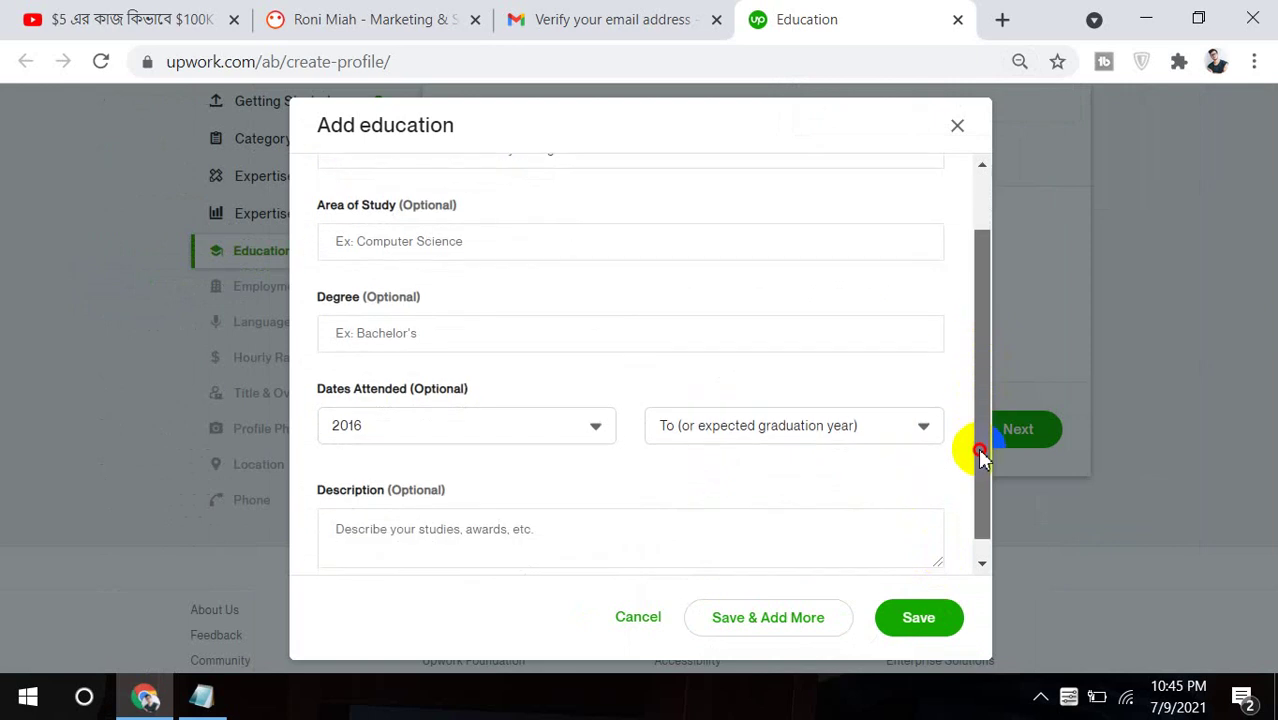
{"action": "left_click", "coordinate": [928, 410]}
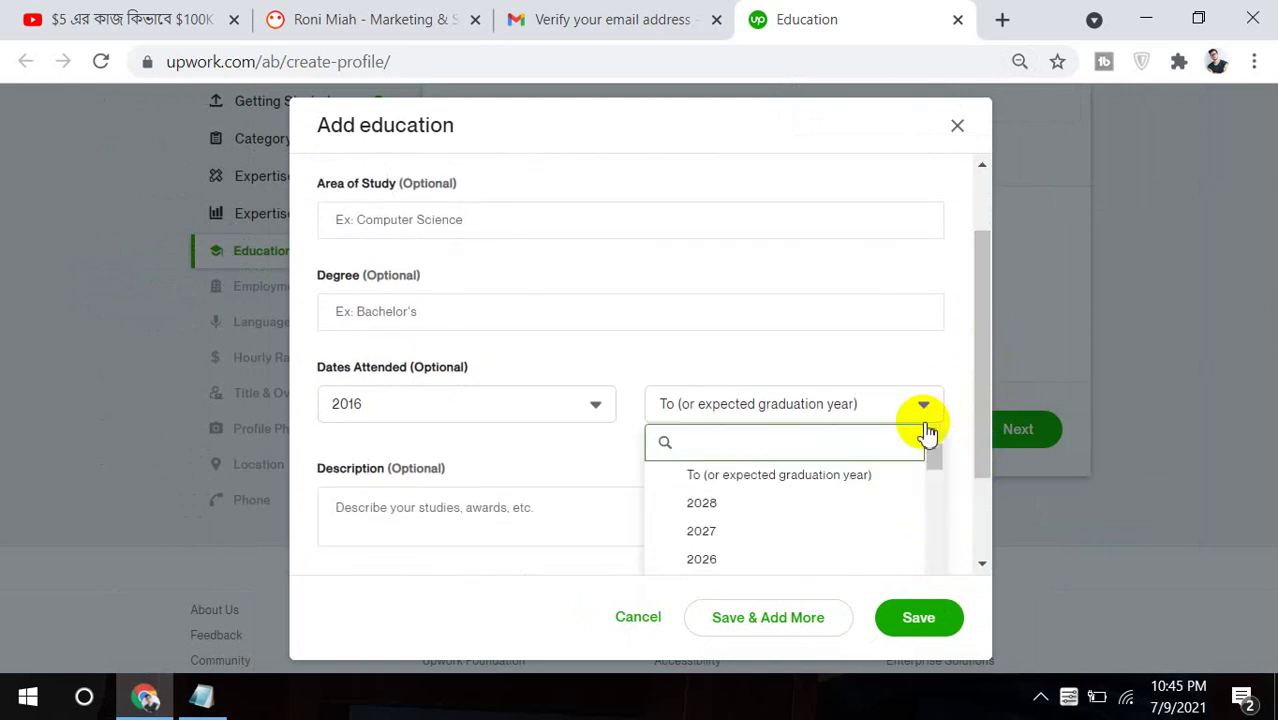
{"action": "left_click", "coordinate": [932, 455]}
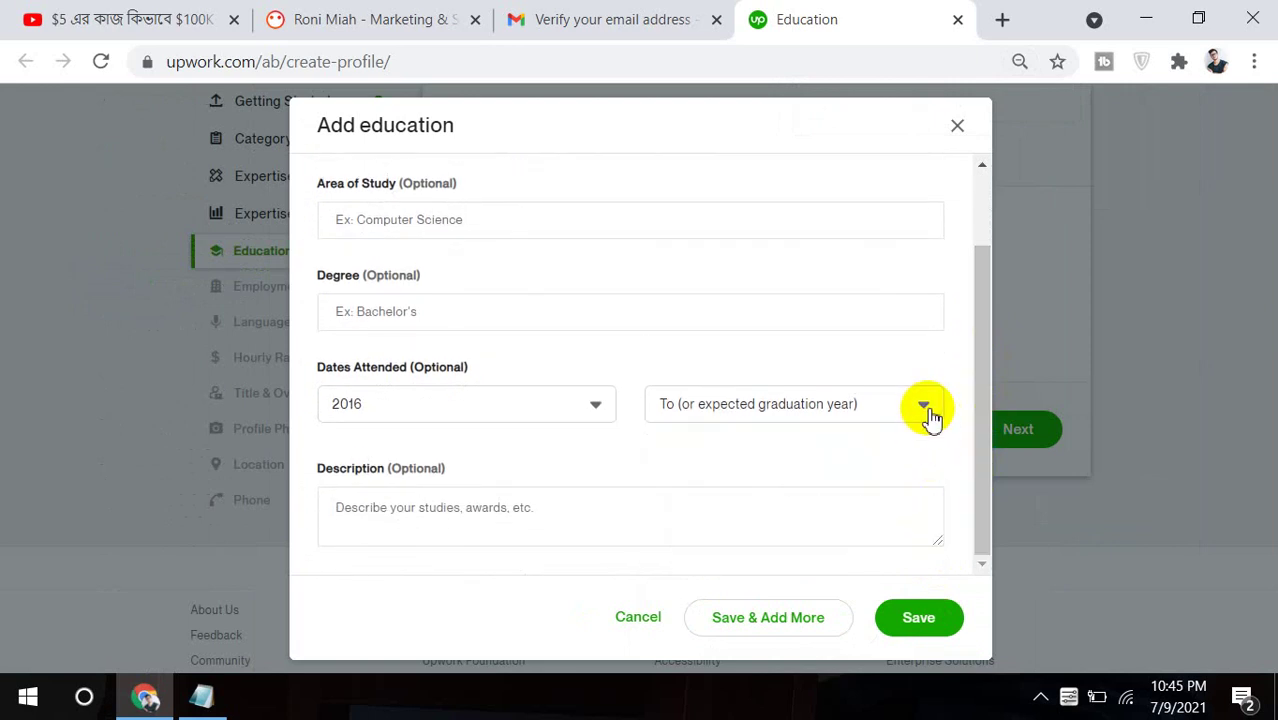
{"action": "left_click", "coordinate": [928, 410]}
{"action": "left_click", "coordinate": [932, 455]}
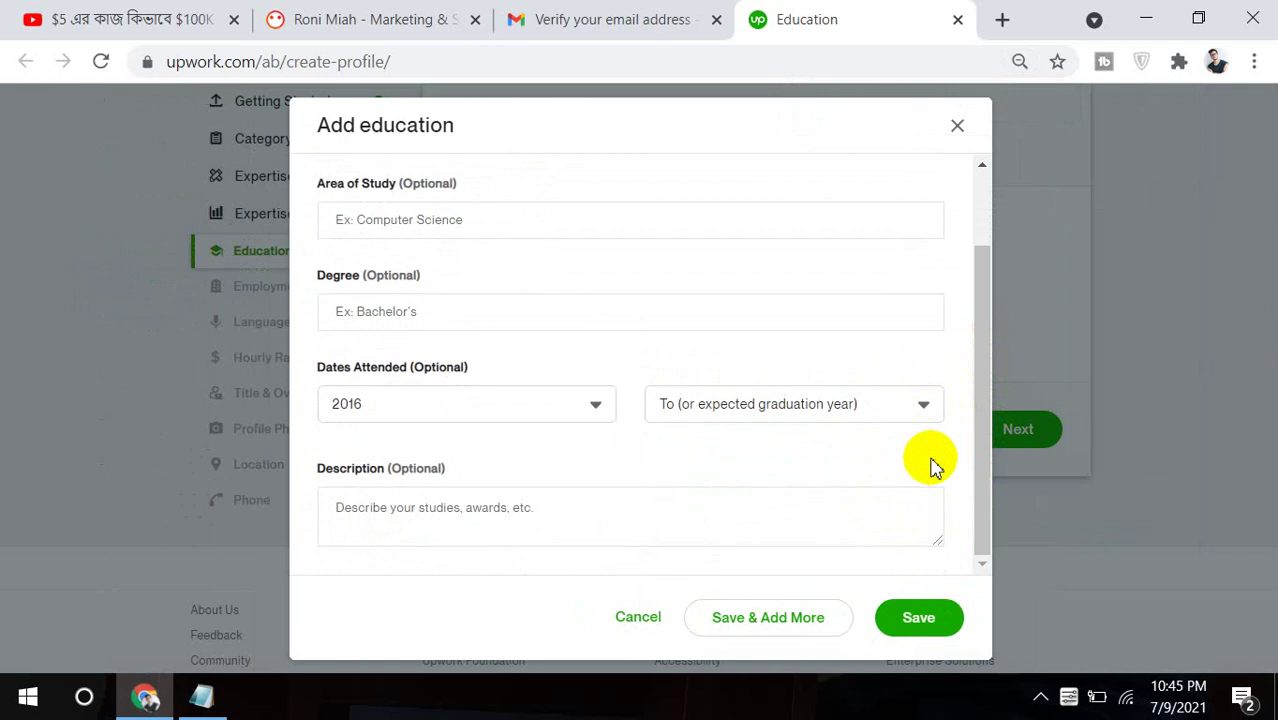
{"action": "left_click", "coordinate": [930, 408]}
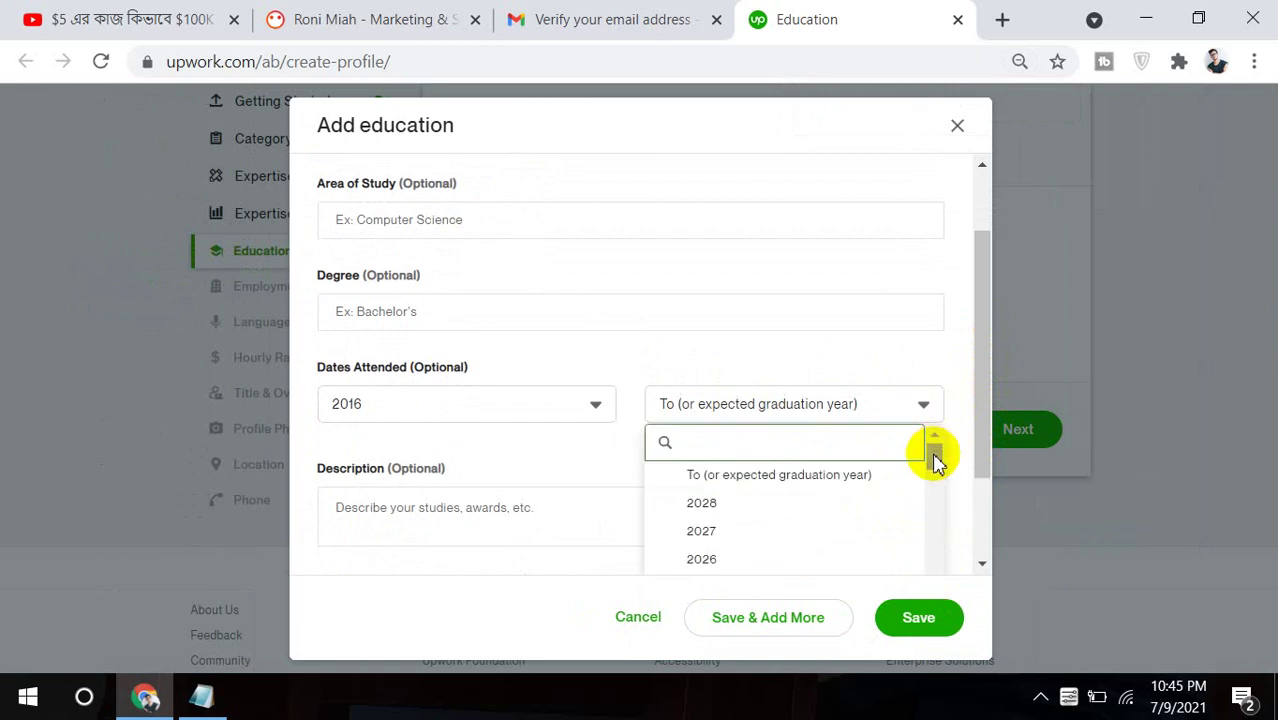
{"action": "left_click", "coordinate": [933, 450]}
{"action": "left_click", "coordinate": [930, 415]}
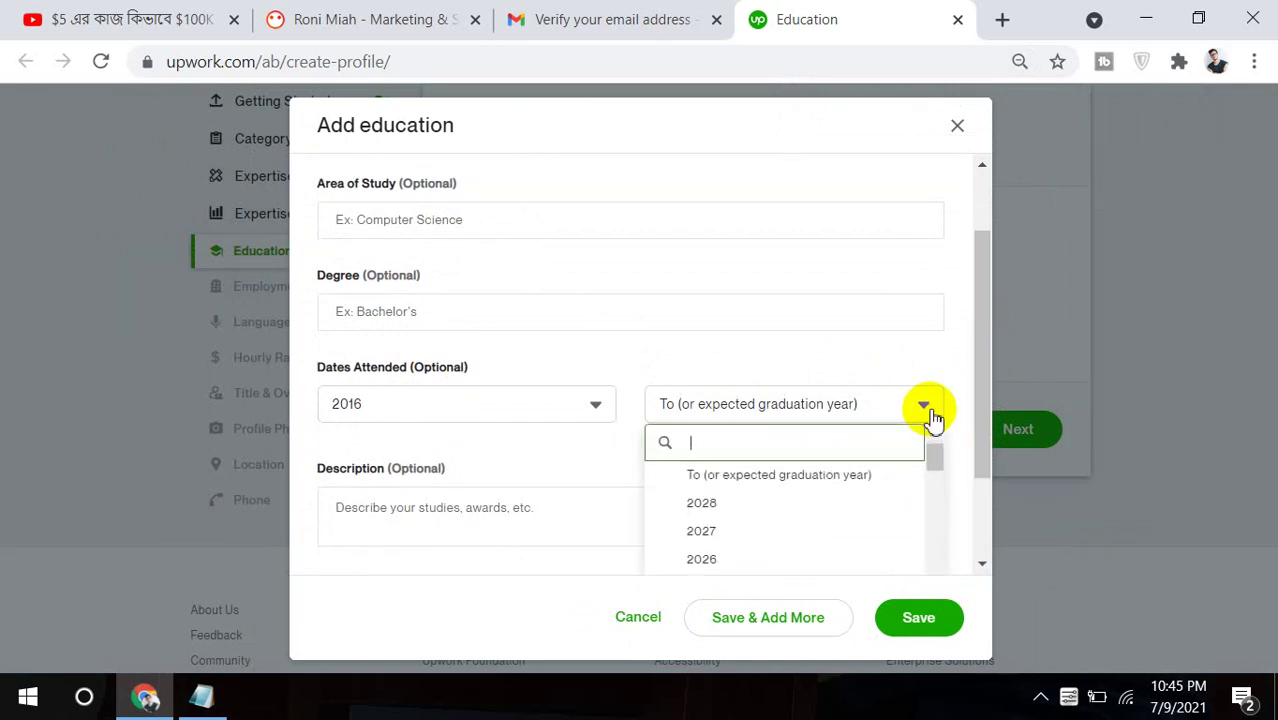
{"action": "left_click", "coordinate": [932, 462]}
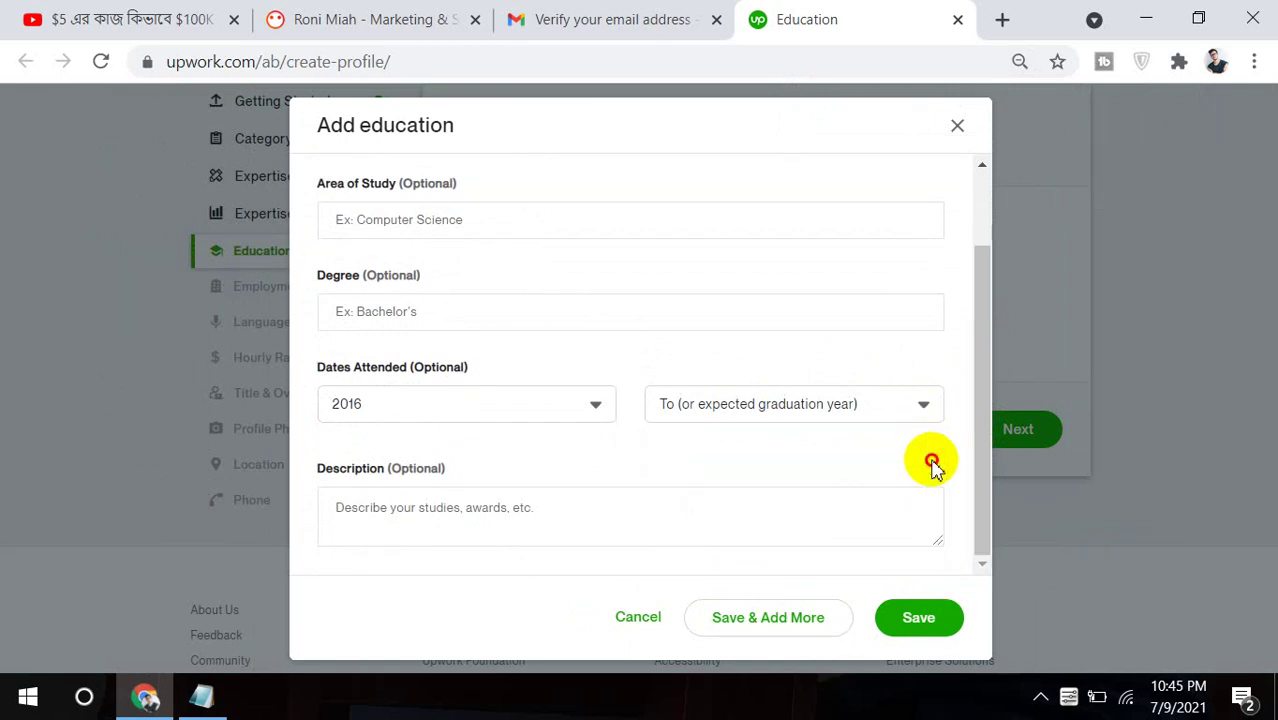
Search 2020 in the To year list, select it, then bring up the Notepad notes.
{"action": "left_click", "coordinate": [928, 405]}
{"action": "type", "text": "20"}
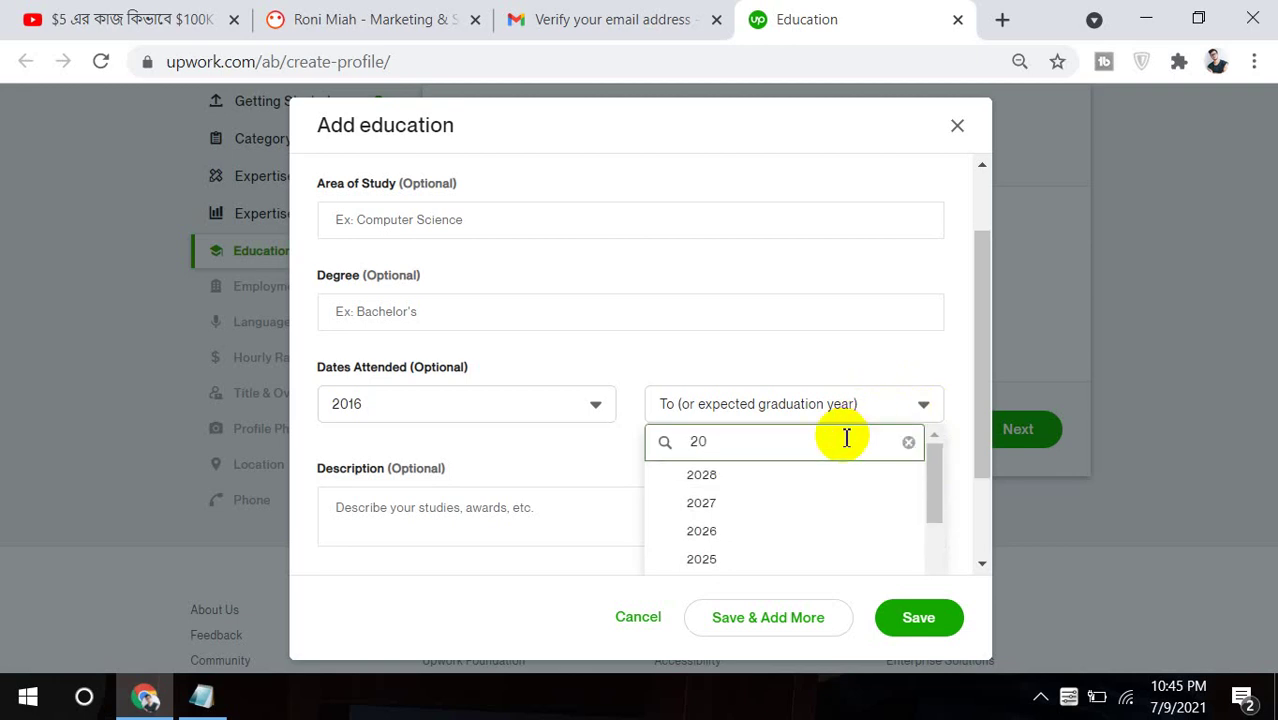
{"action": "type", "text": "20"}
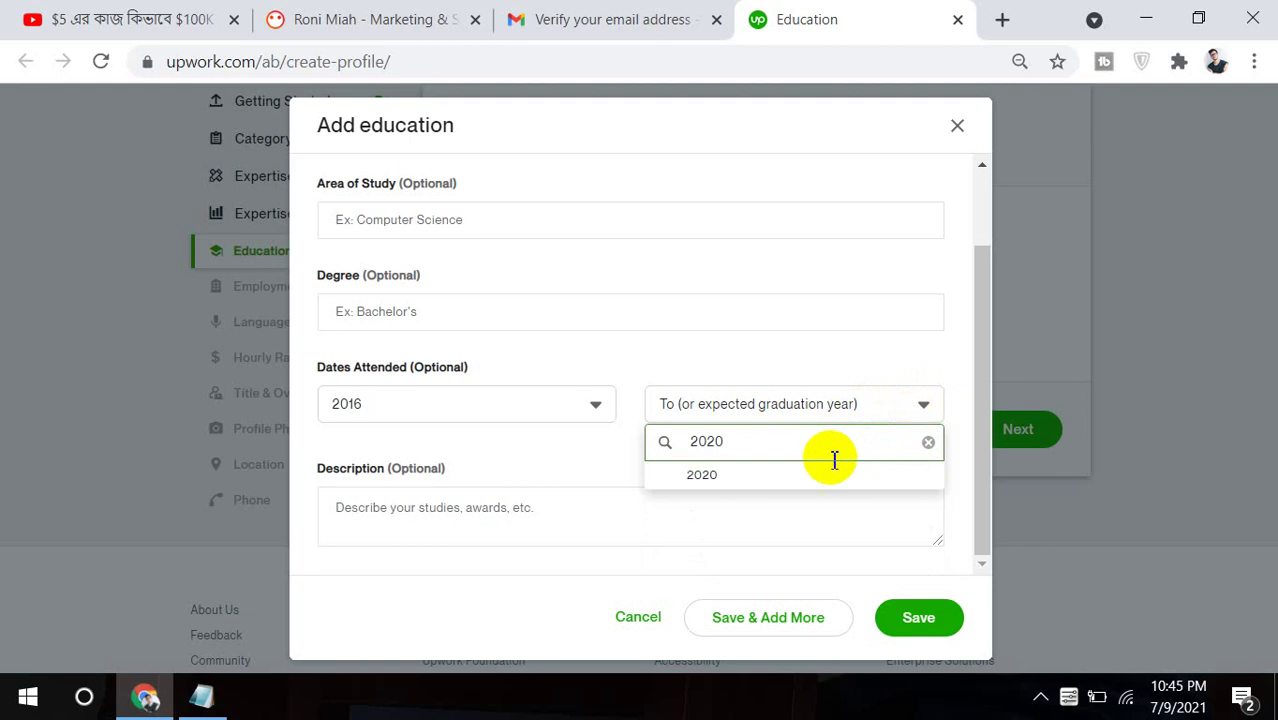
{"action": "left_click", "coordinate": [826, 478]}
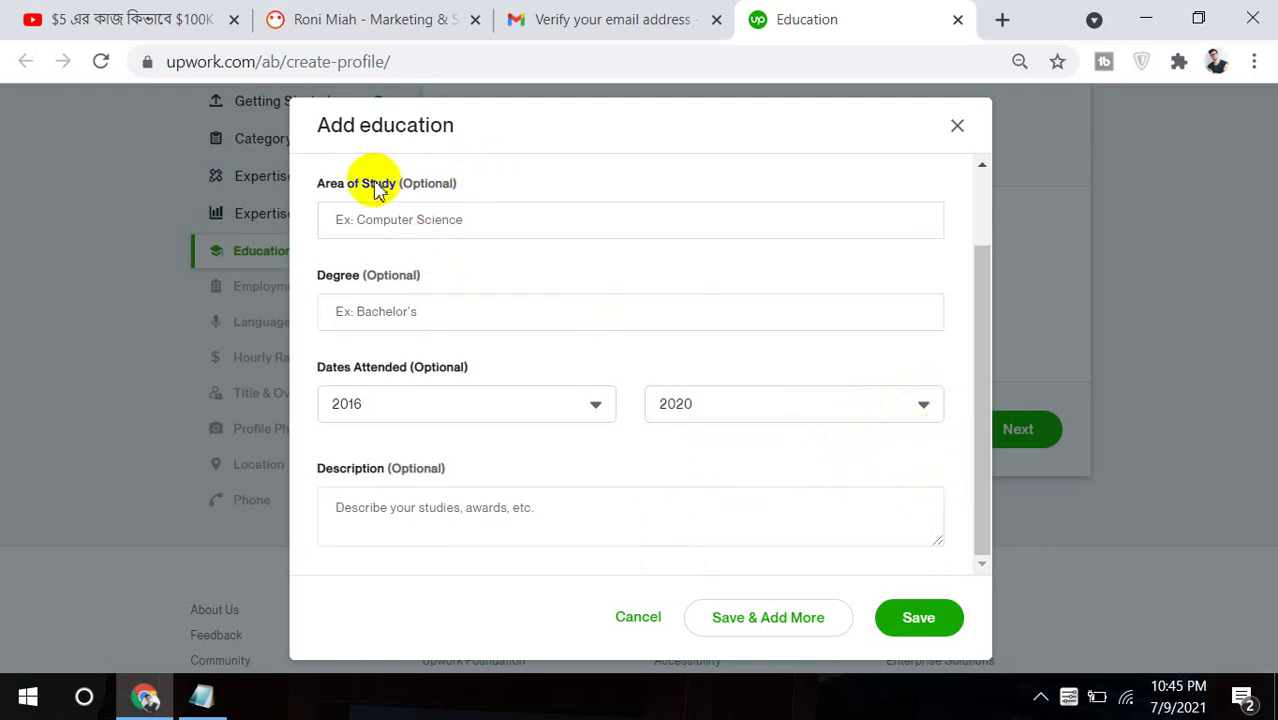
{"action": "left_click", "coordinate": [366, 318]}
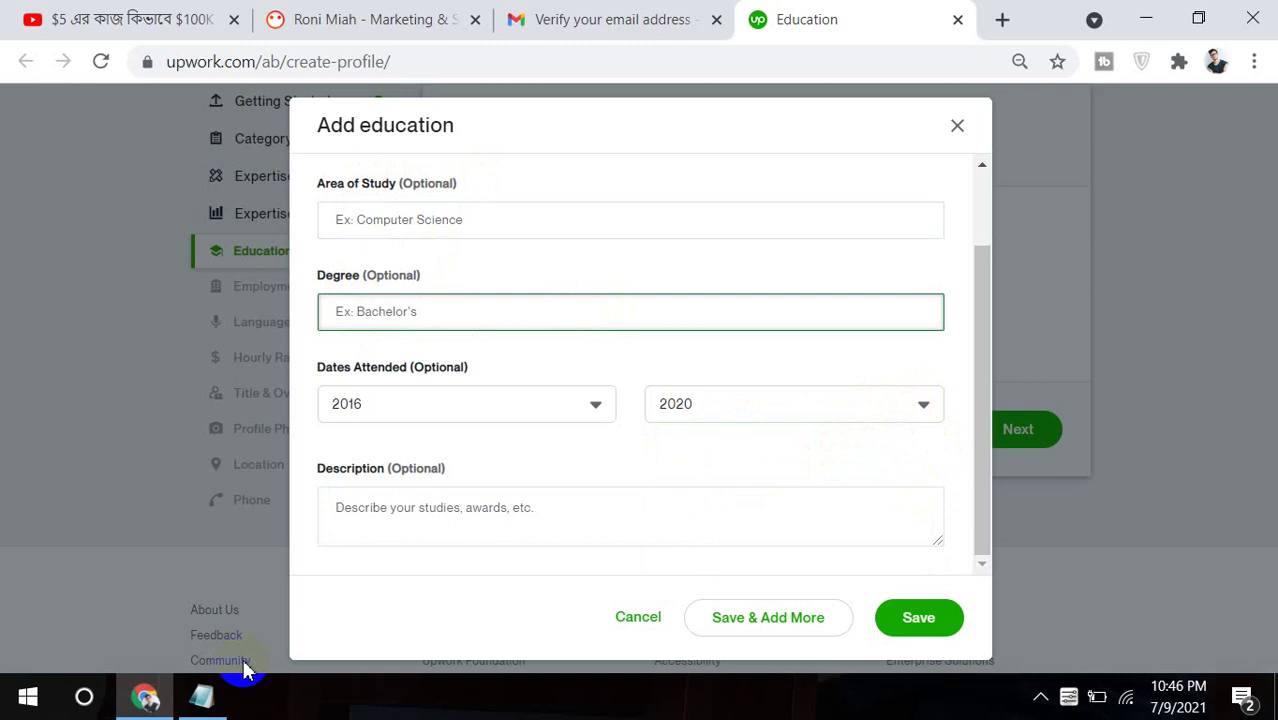
{"action": "left_click", "coordinate": [201, 697]}
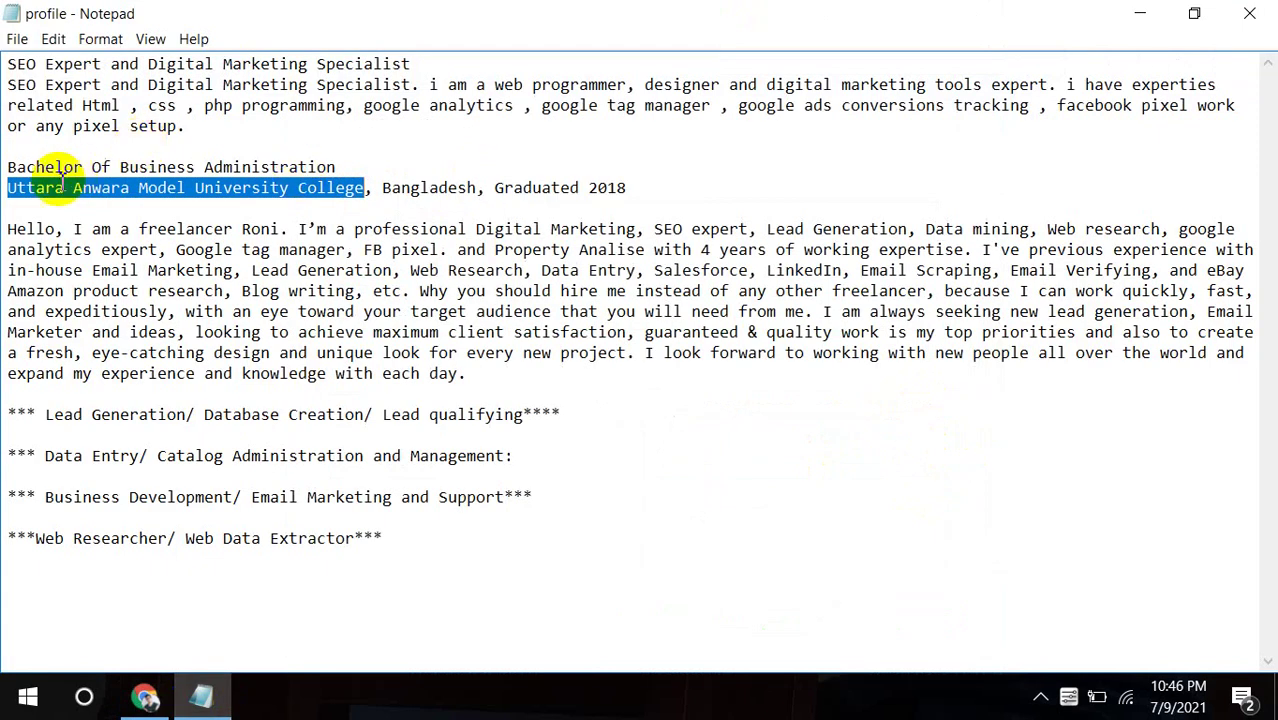
Copy 'Bachelor Of Business Administration' from the Notepad notes and go back to Upwork.
{"action": "left_click", "coordinate": [9, 165]}
{"action": "left_click", "coordinate": [140, 150]}
{"action": "left_click_drag", "start_coordinate": [140, 150], "coordinate": [345, 163]}
{"action": "key", "text": "ctrl+c"}
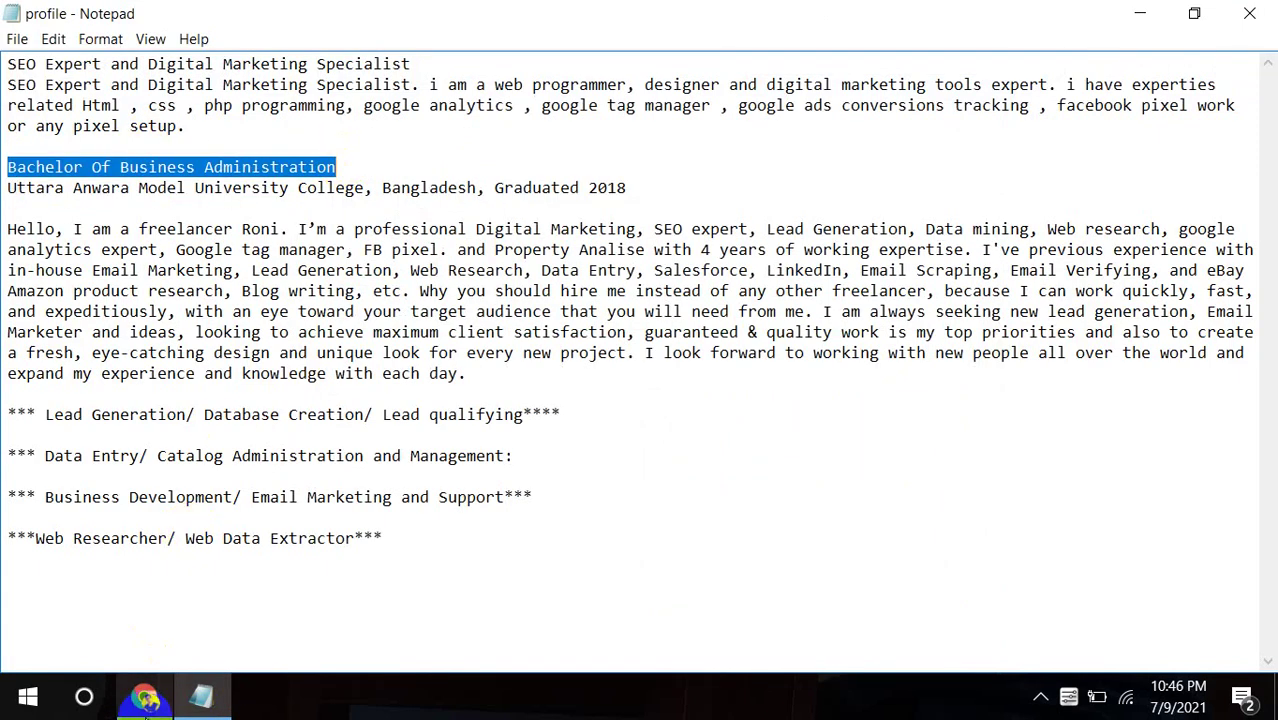
{"action": "left_click", "coordinate": [145, 697]}
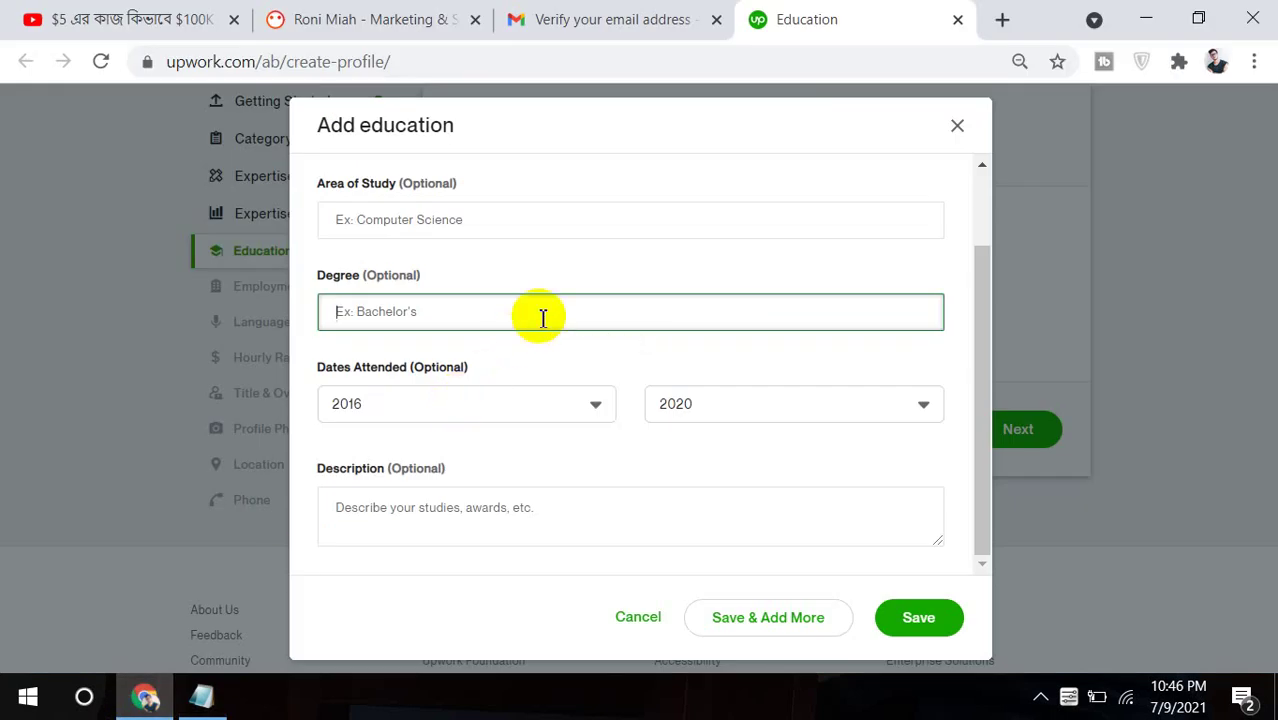
Enter degree Bachelor of Business Administration (BBA), save the education entry, and proceed.
{"action": "key", "text": "ctrl+v"}
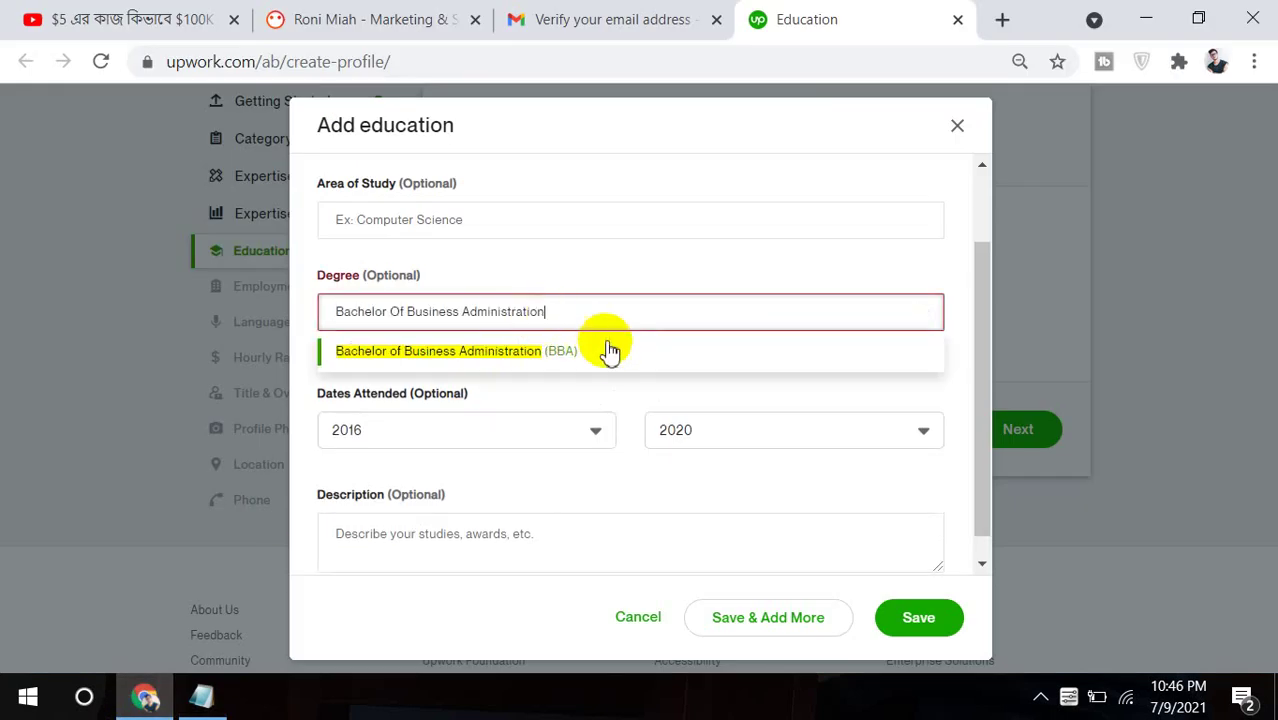
{"action": "left_click", "coordinate": [603, 355]}
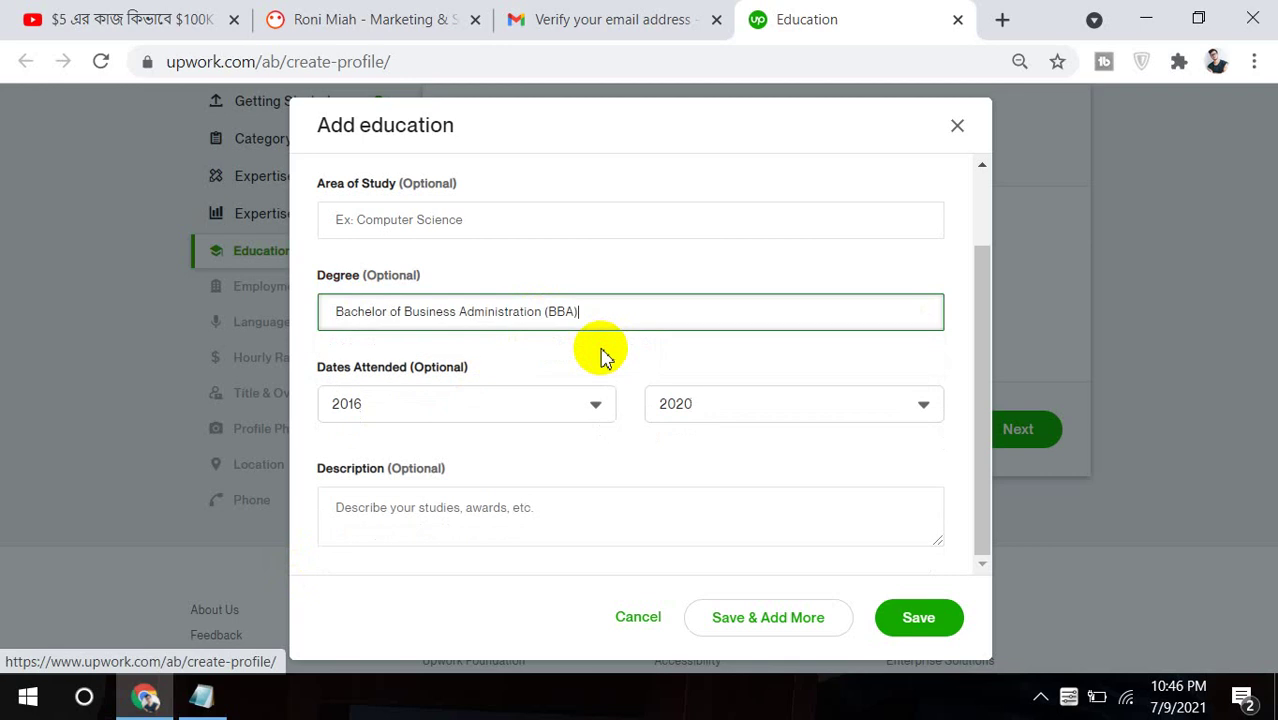
{"action": "left_click", "coordinate": [981, 384]}
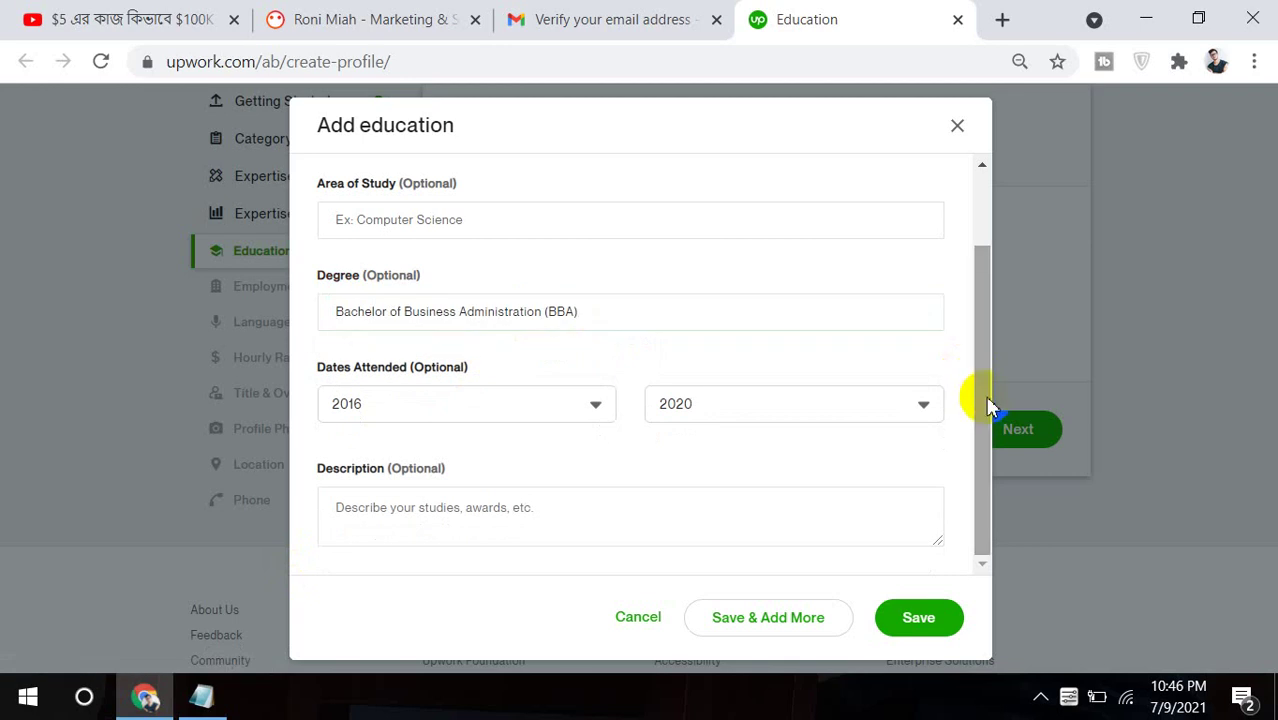
{"action": "left_click", "coordinate": [620, 503]}
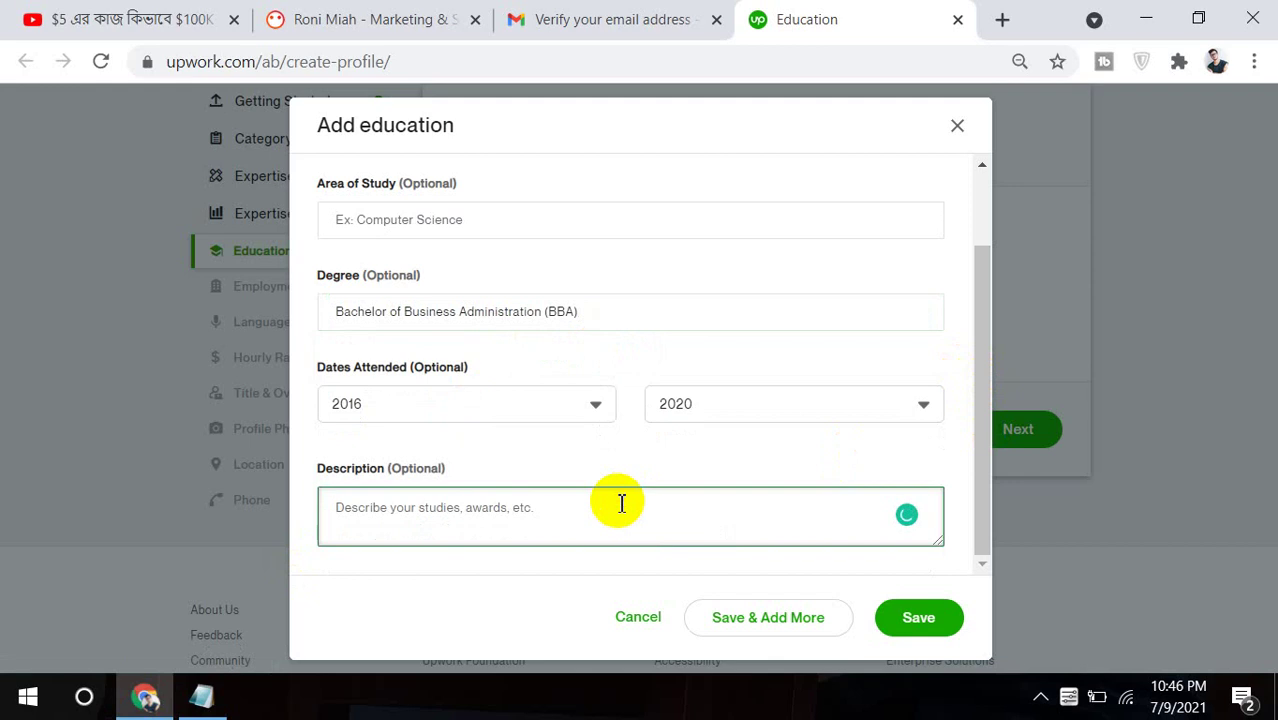
{"action": "left_click", "coordinate": [915, 619]}
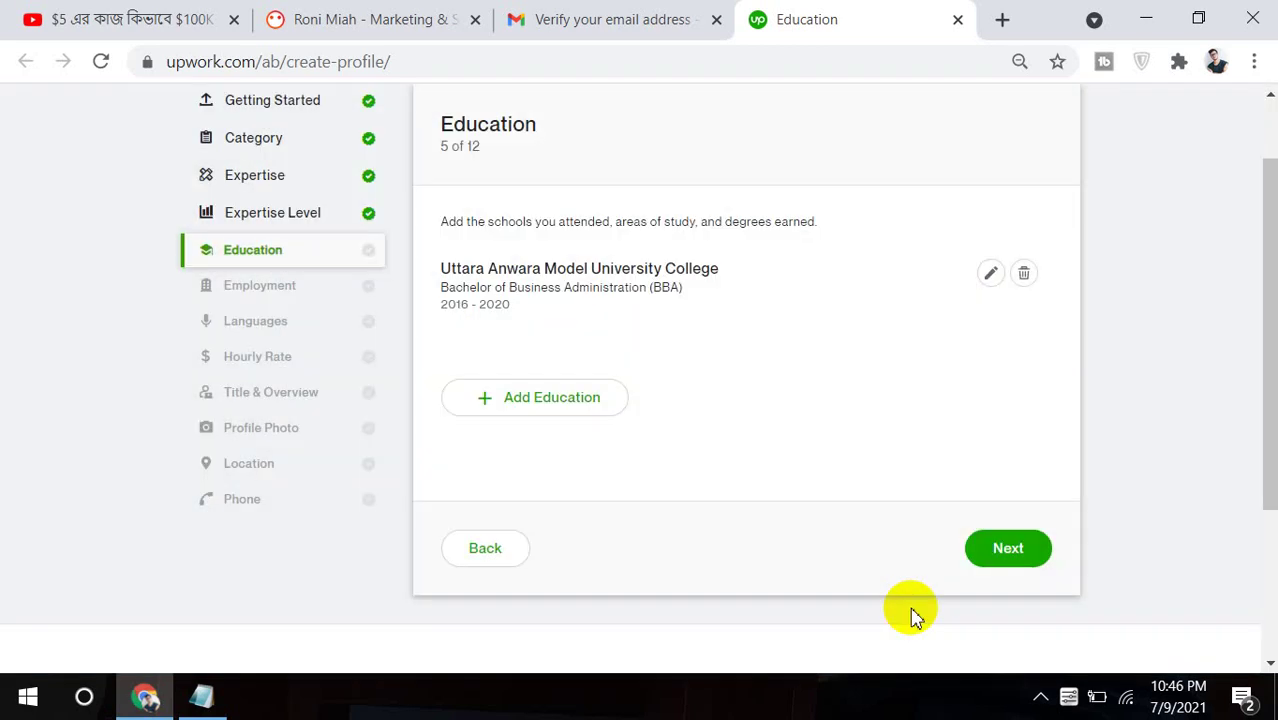
{"action": "left_click", "coordinate": [1040, 550]}
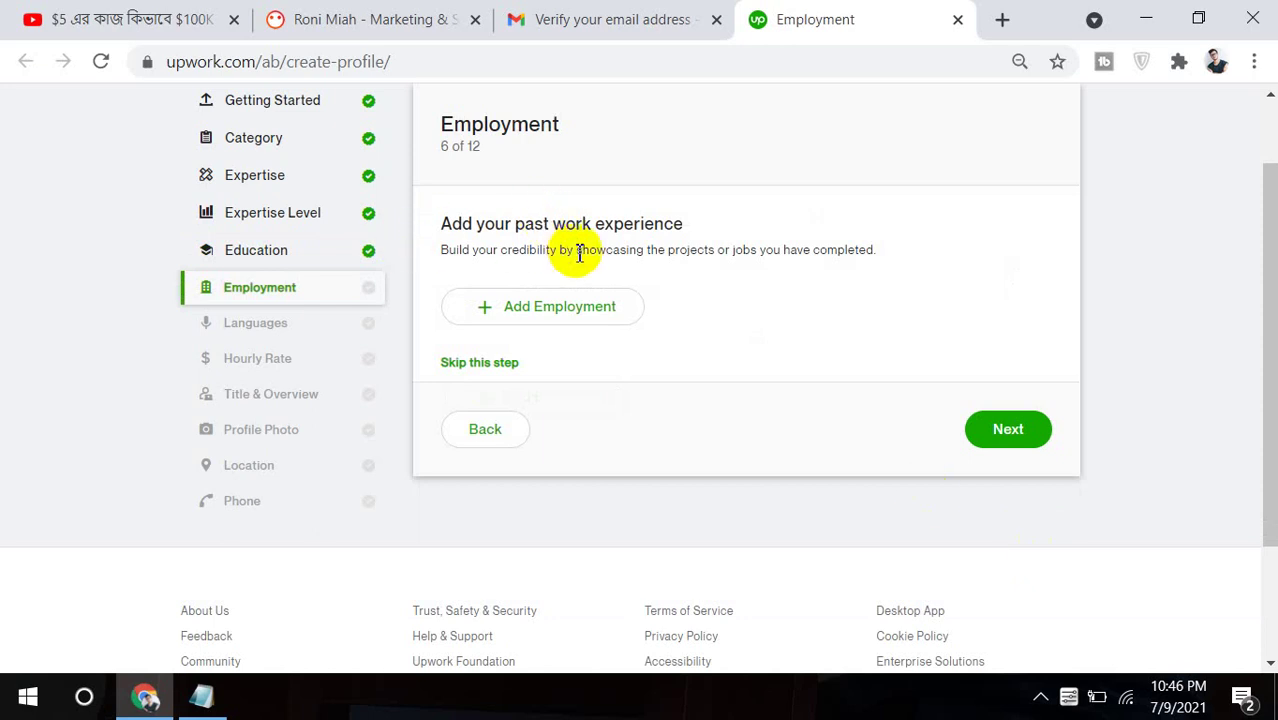
Add an employment entry with company Coder Trust, city dhaka, and begin the title 'Digita'.
{"action": "left_click", "coordinate": [533, 312]}
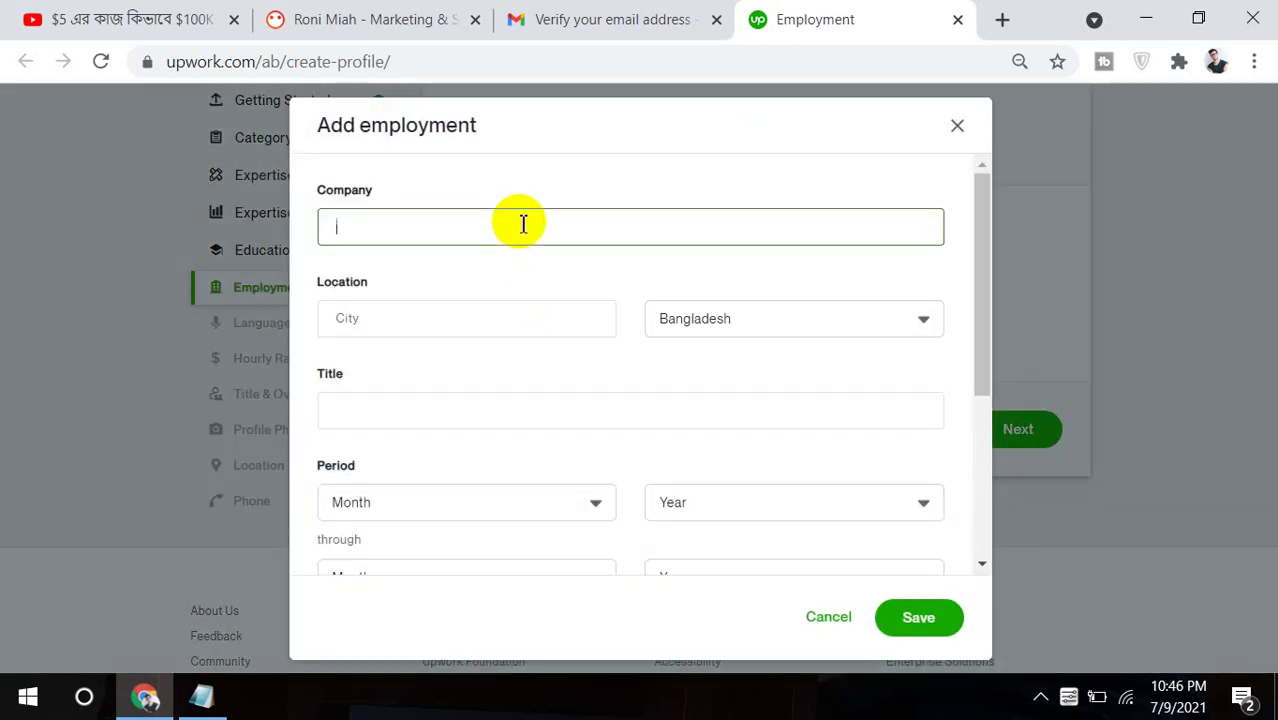
{"action": "type", "text": "one "}
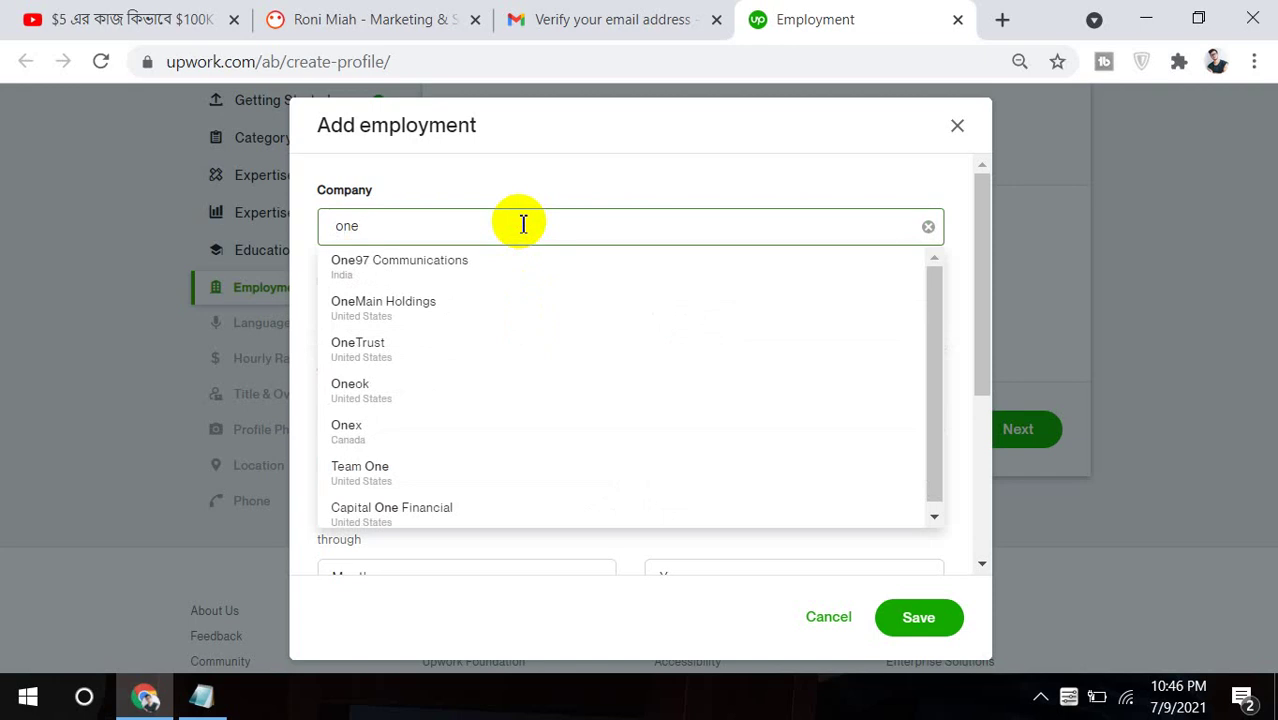
{"action": "type", "text": "dre"}
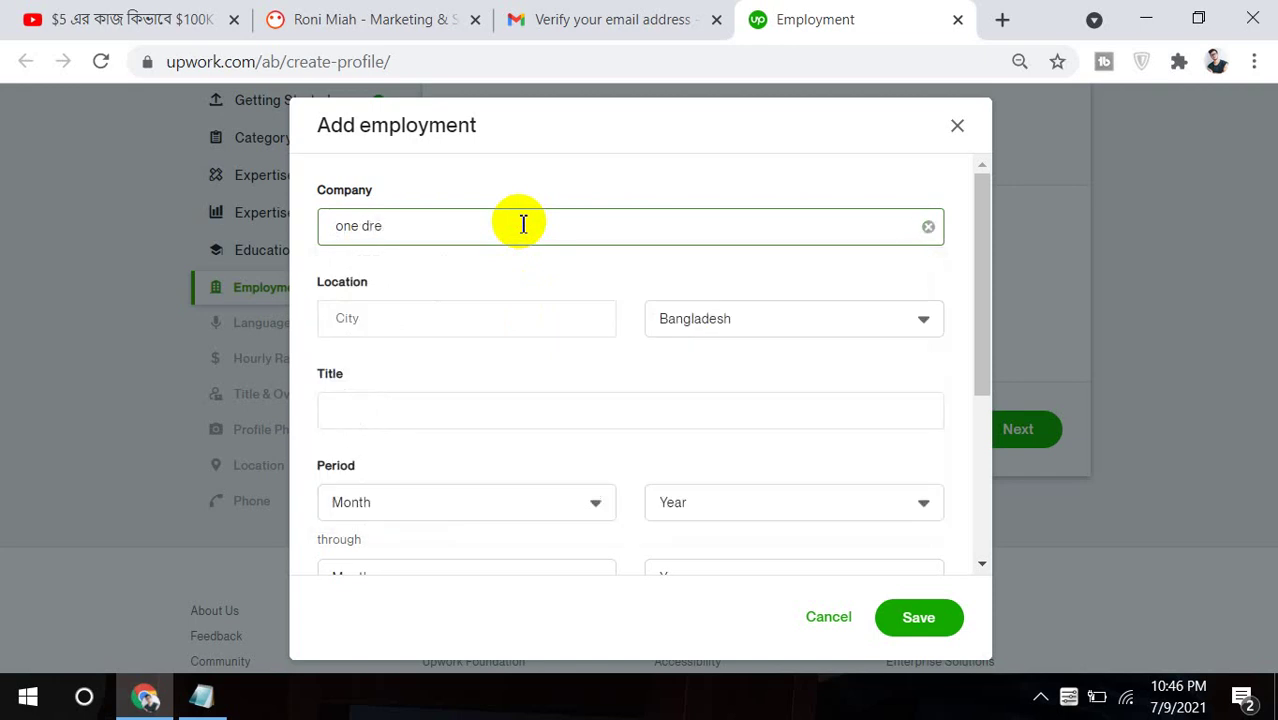
{"action": "left_click", "coordinate": [1006, 19]}
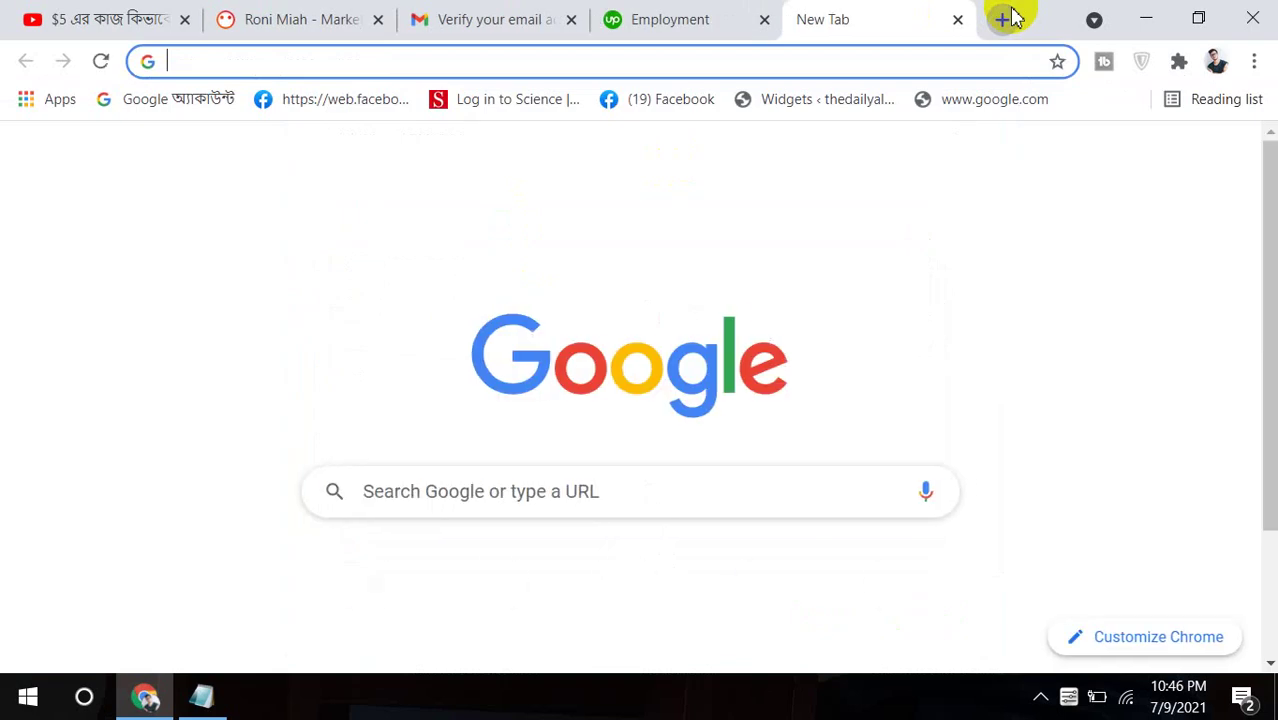
{"action": "left_click", "coordinate": [707, 12]}
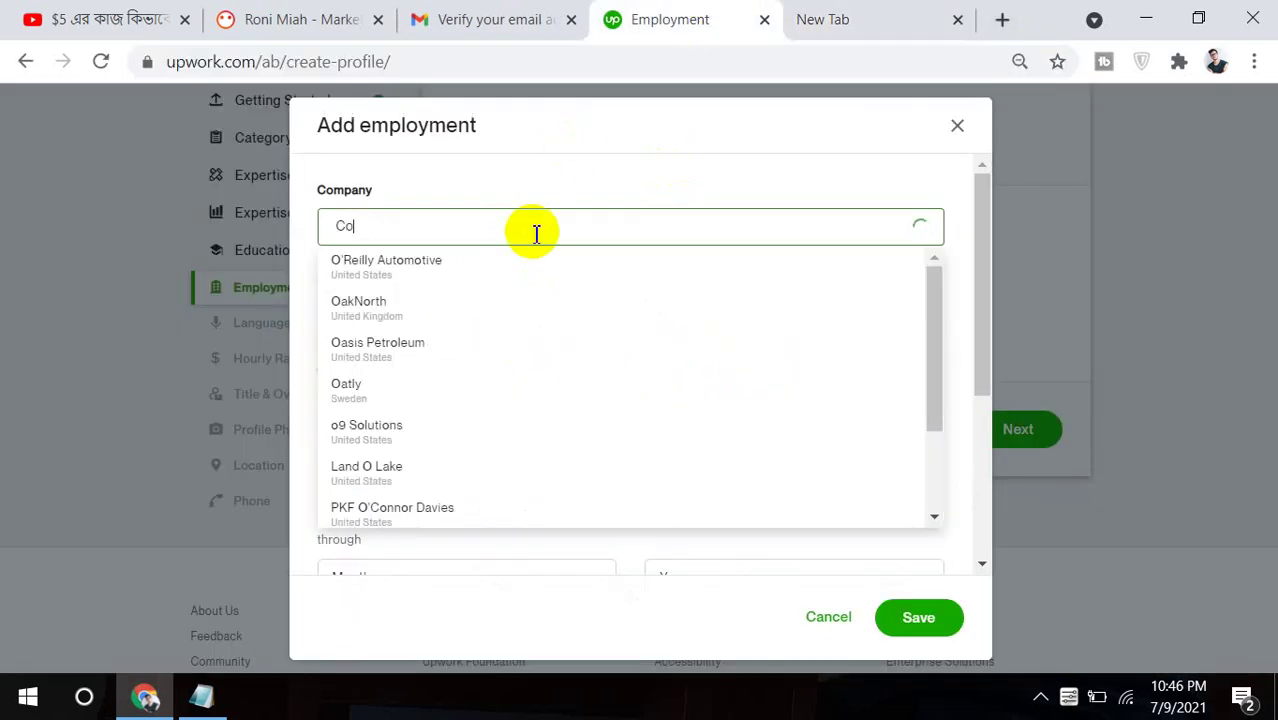
{"action": "type", "text": "der Trust"}
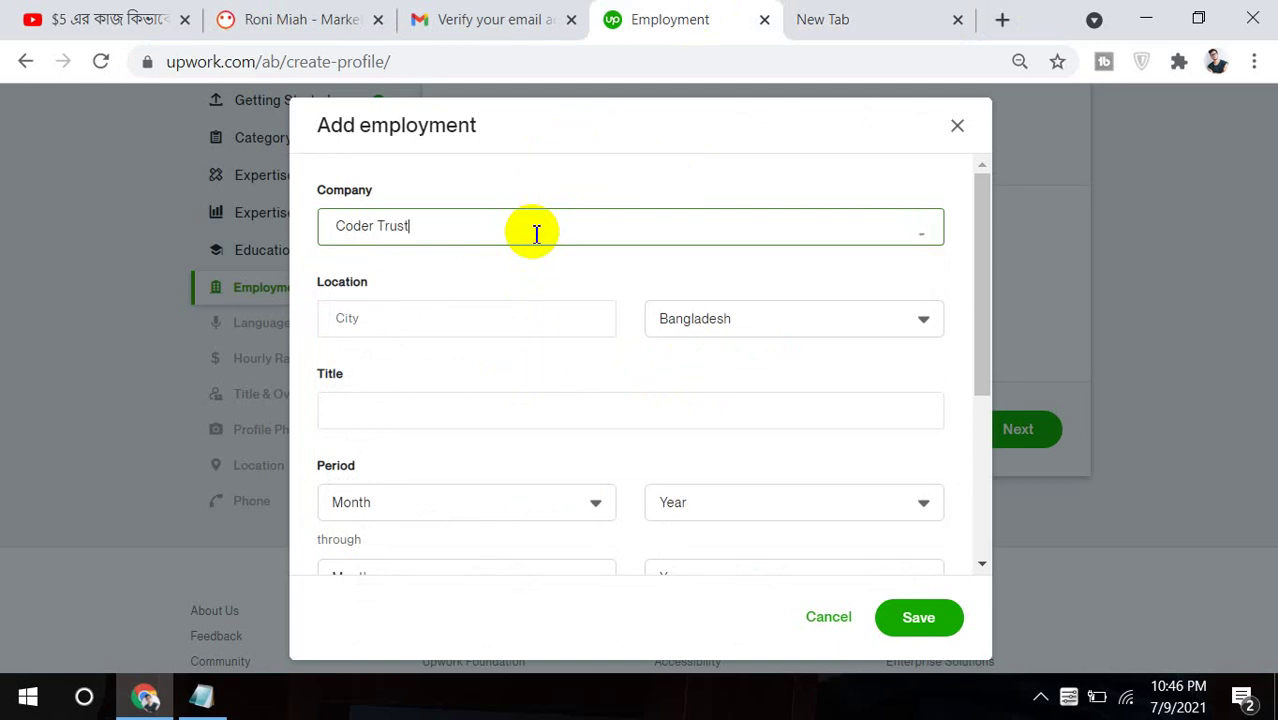
{"action": "left_click", "coordinate": [492, 320]}
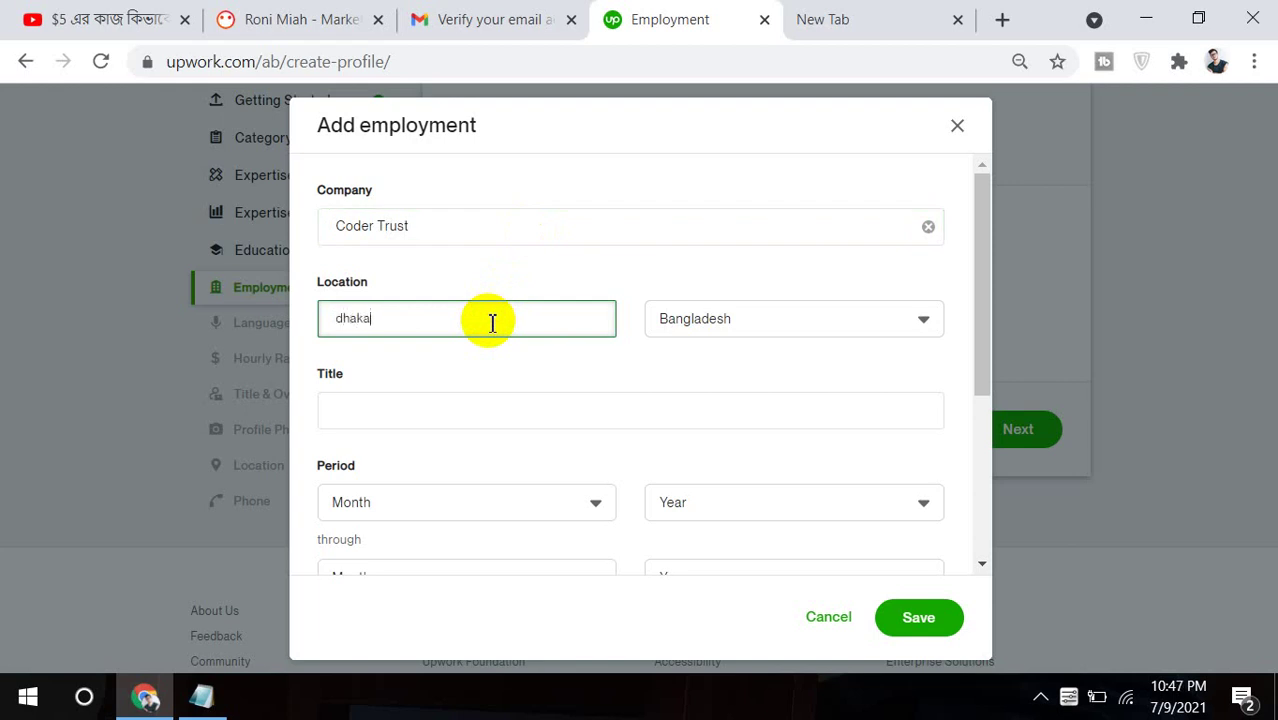
{"action": "left_click", "coordinate": [400, 424]}
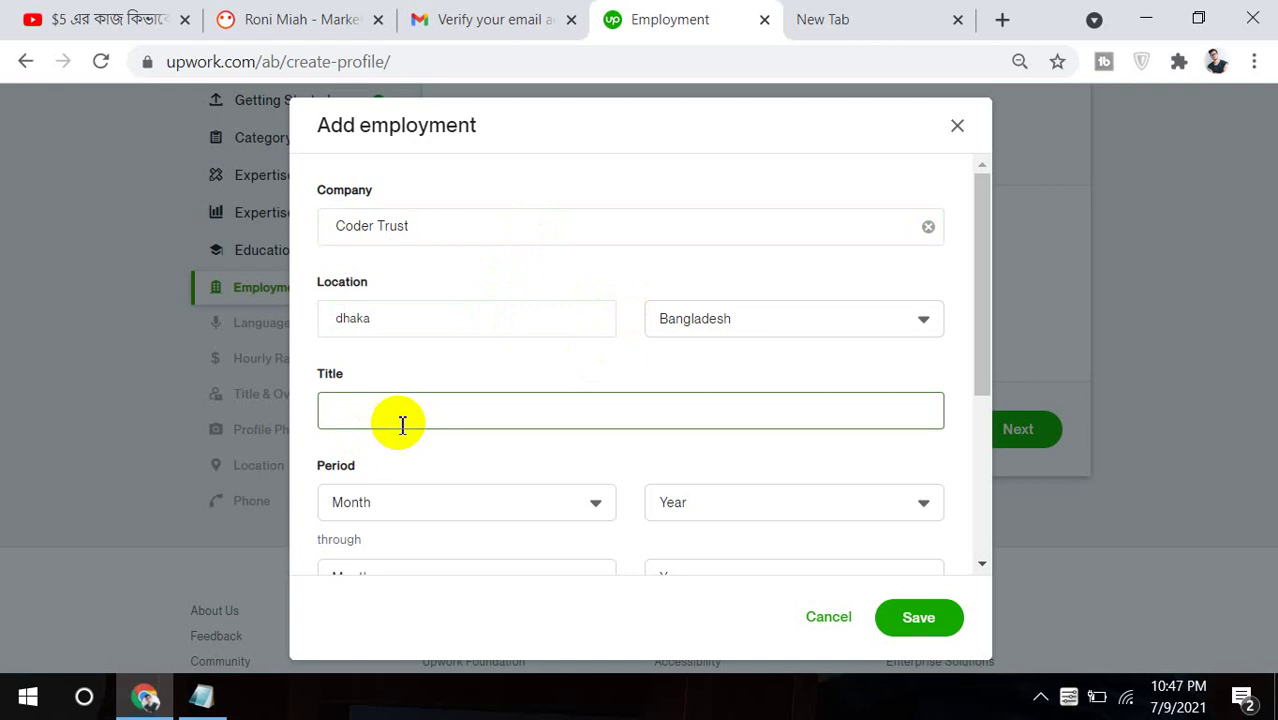
{"action": "type", "text": "Dig"}
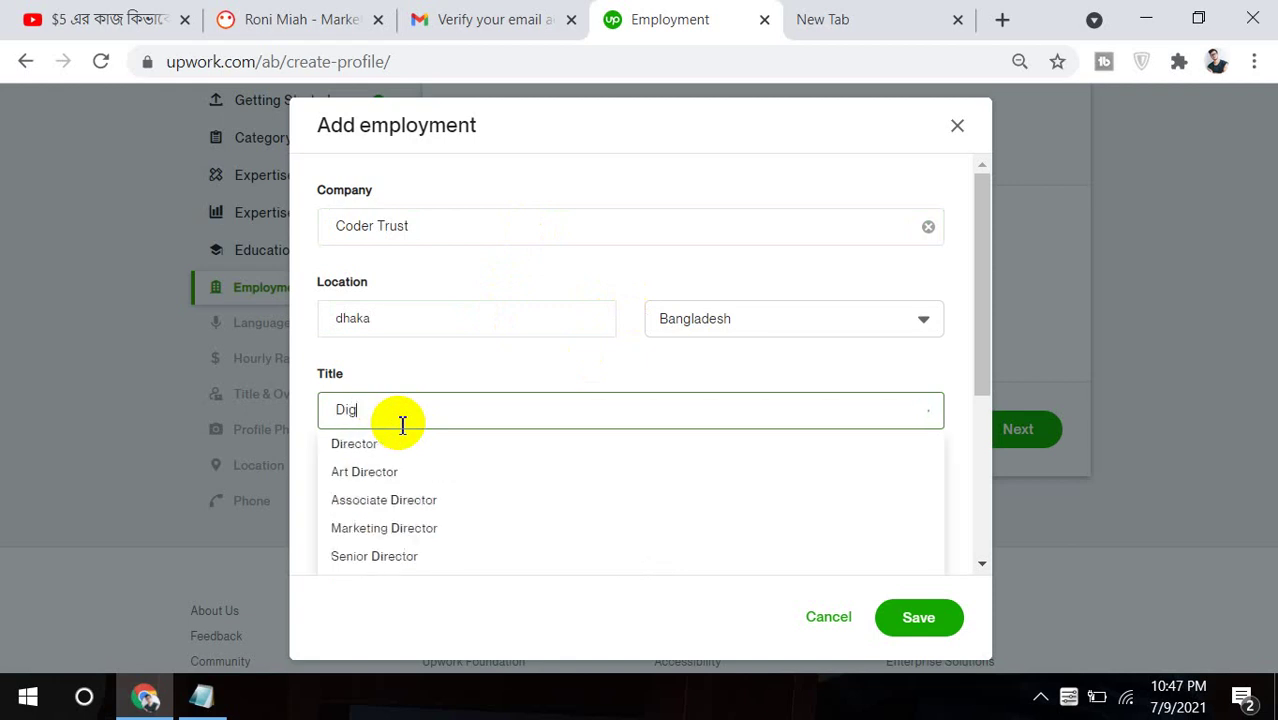
{"action": "type", "text": "ital marketing manager"}
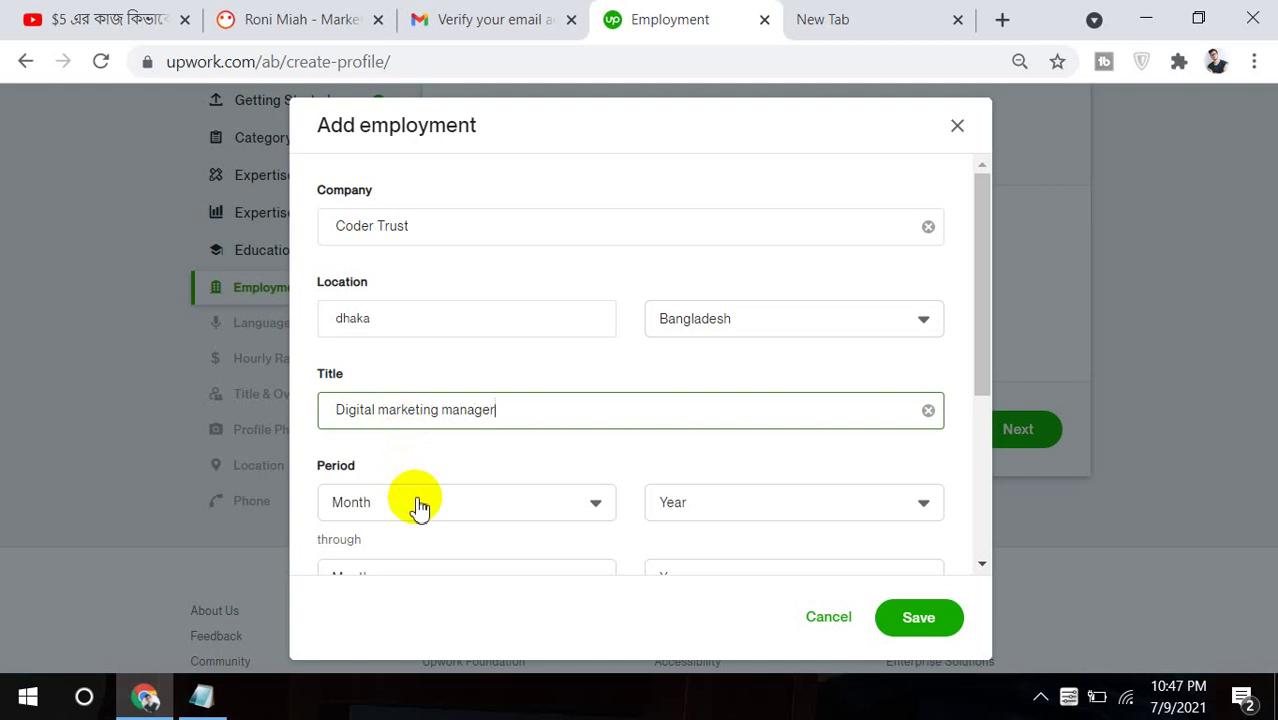
Set the employment period from January 2017 to April 2020.
{"action": "left_click", "coordinate": [416, 506]}
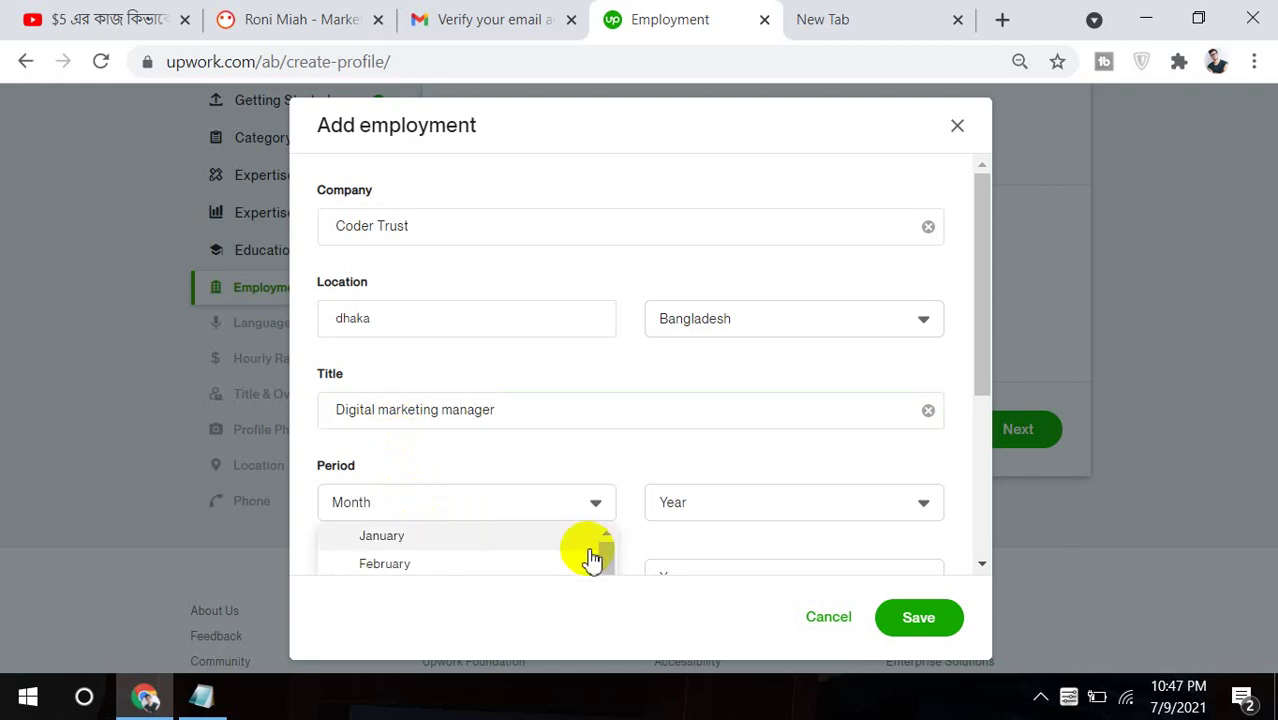
{"action": "left_click", "coordinate": [568, 542]}
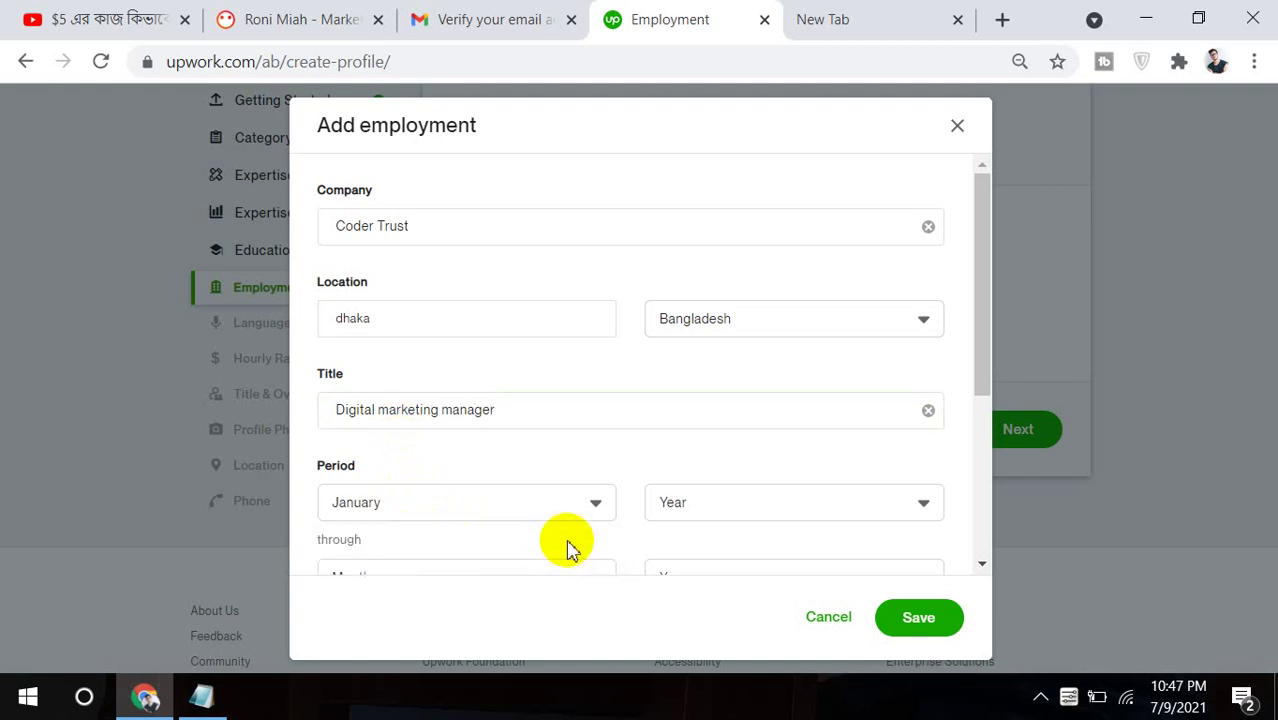
{"action": "left_click", "coordinate": [747, 513]}
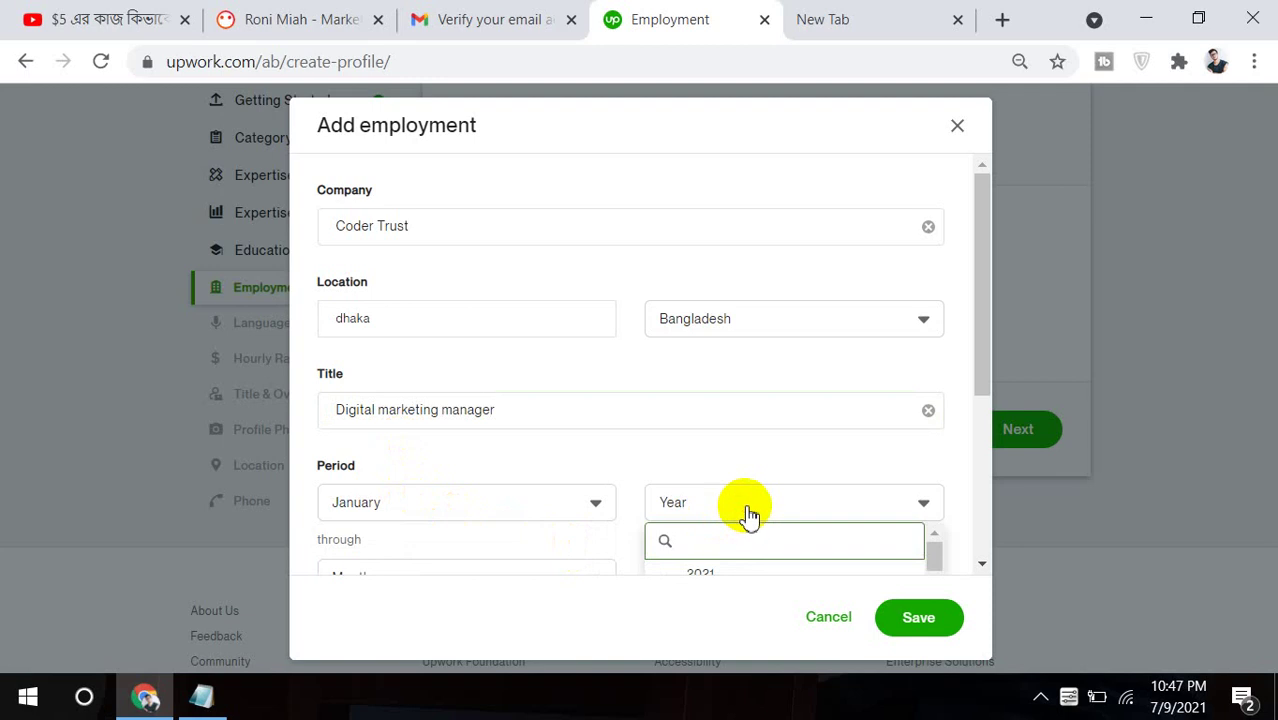
{"action": "left_click", "coordinate": [745, 575]}
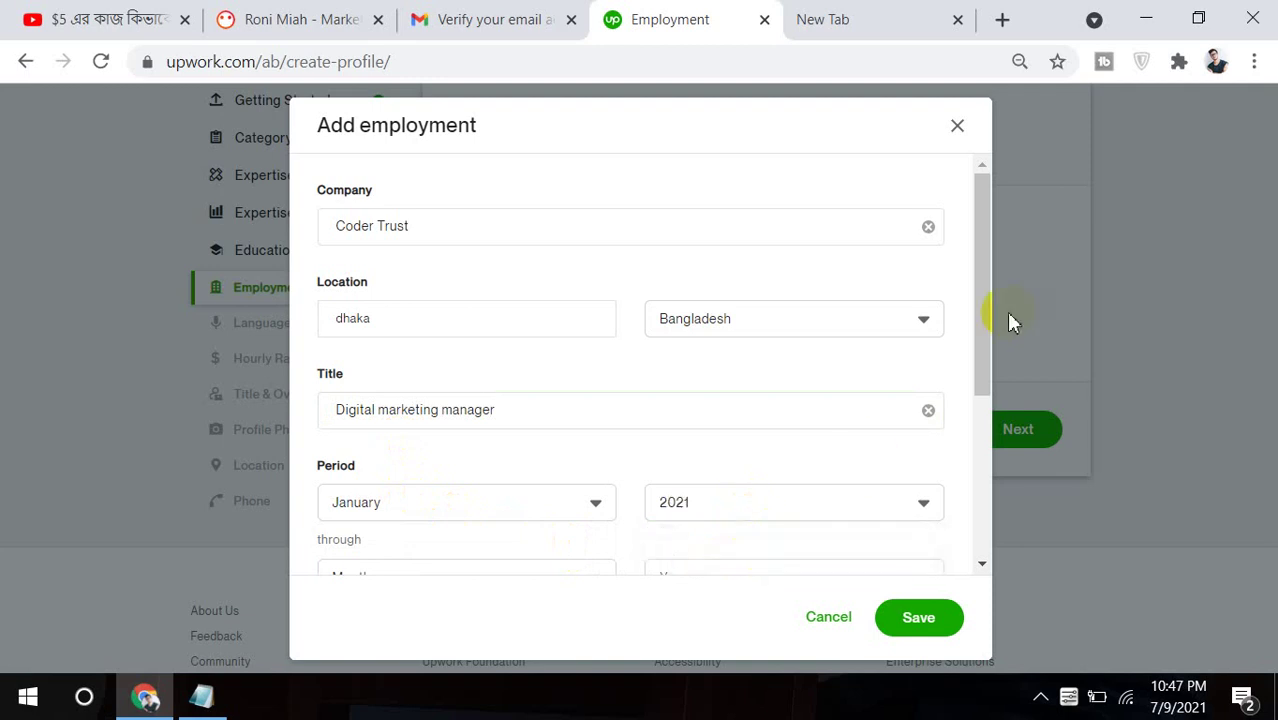
{"action": "left_click_drag", "start_coordinate": [984, 318], "coordinate": [970, 408]}
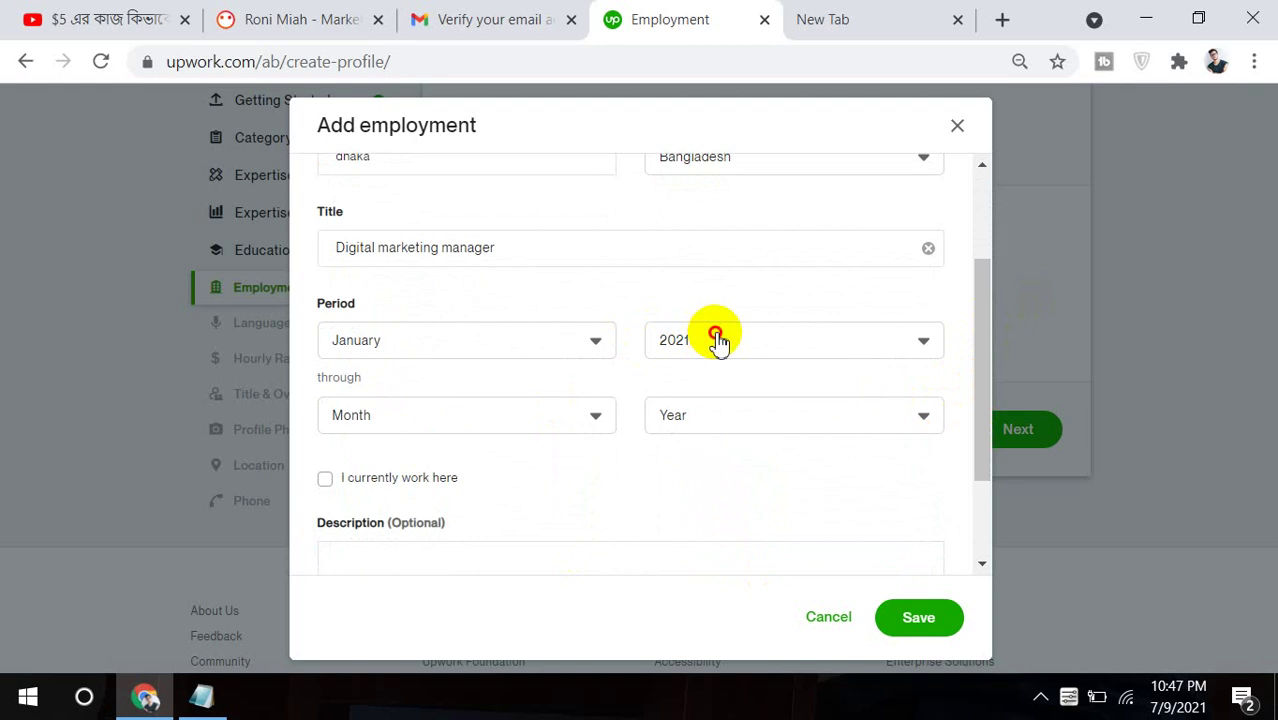
{"action": "left_click", "coordinate": [716, 338]}
{"action": "left_click", "coordinate": [723, 524]}
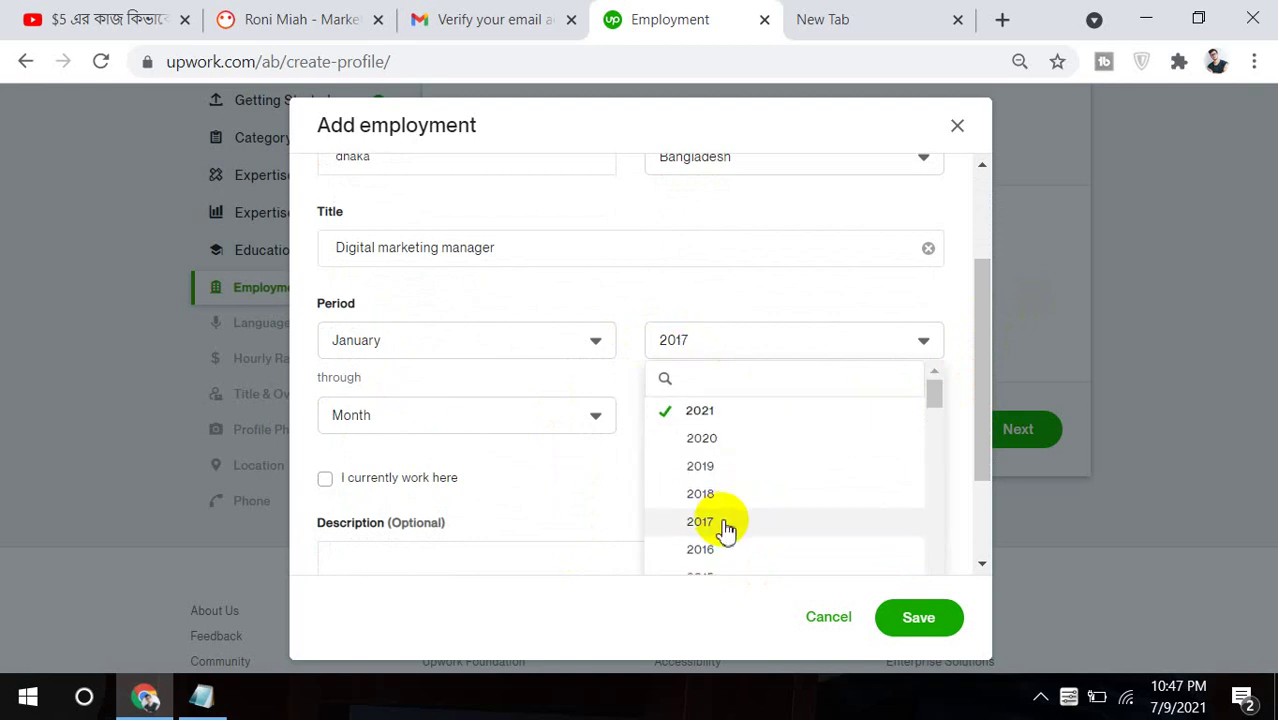
{"action": "left_click", "coordinate": [737, 418]}
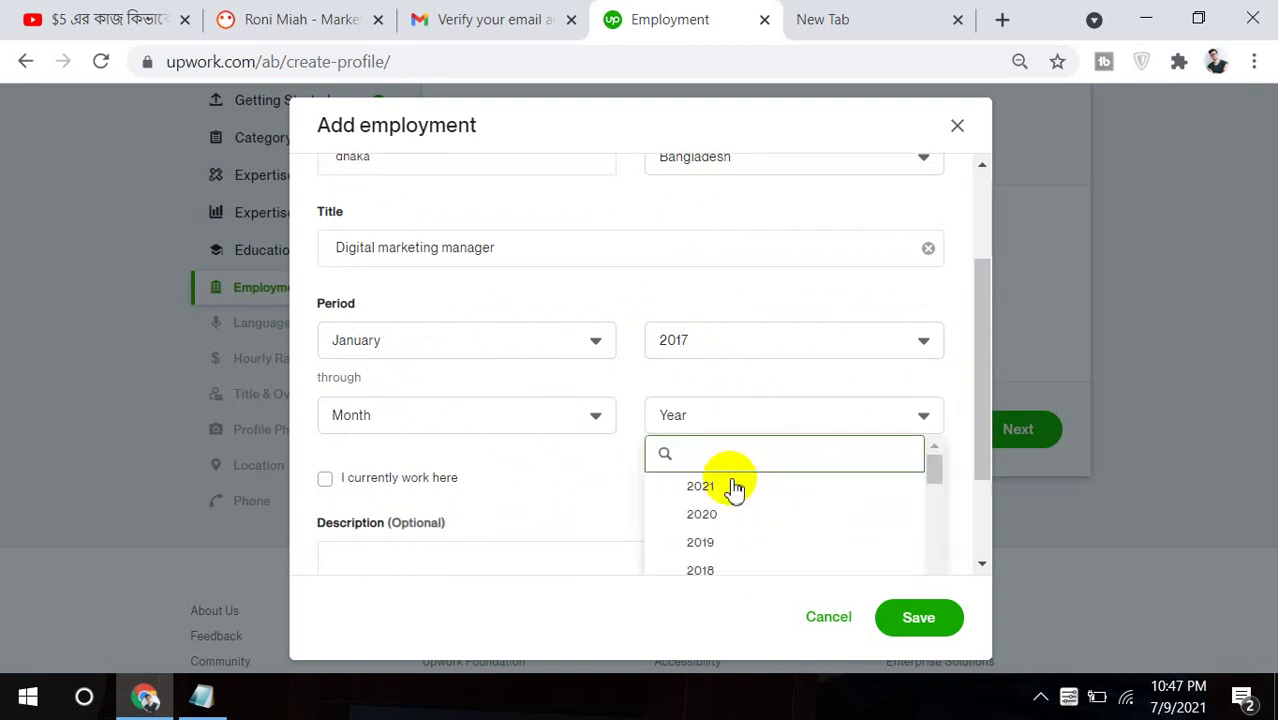
{"action": "left_click", "coordinate": [722, 514]}
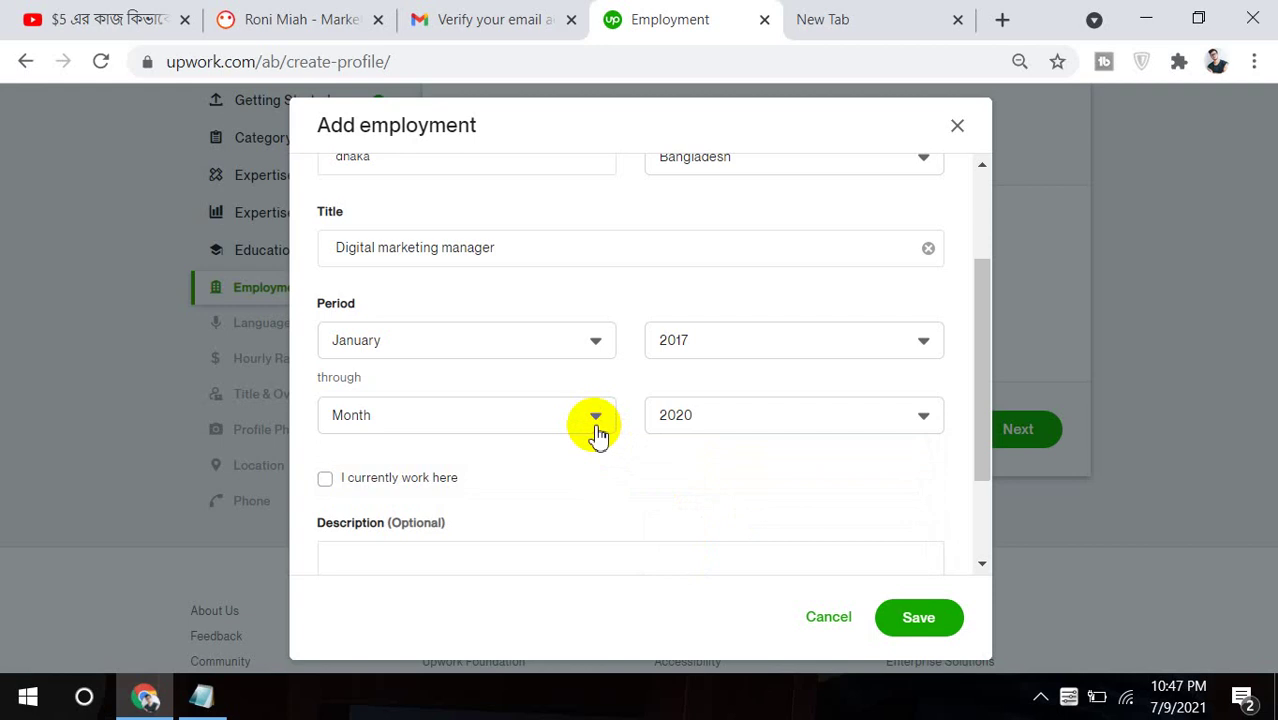
{"action": "left_click", "coordinate": [596, 430]}
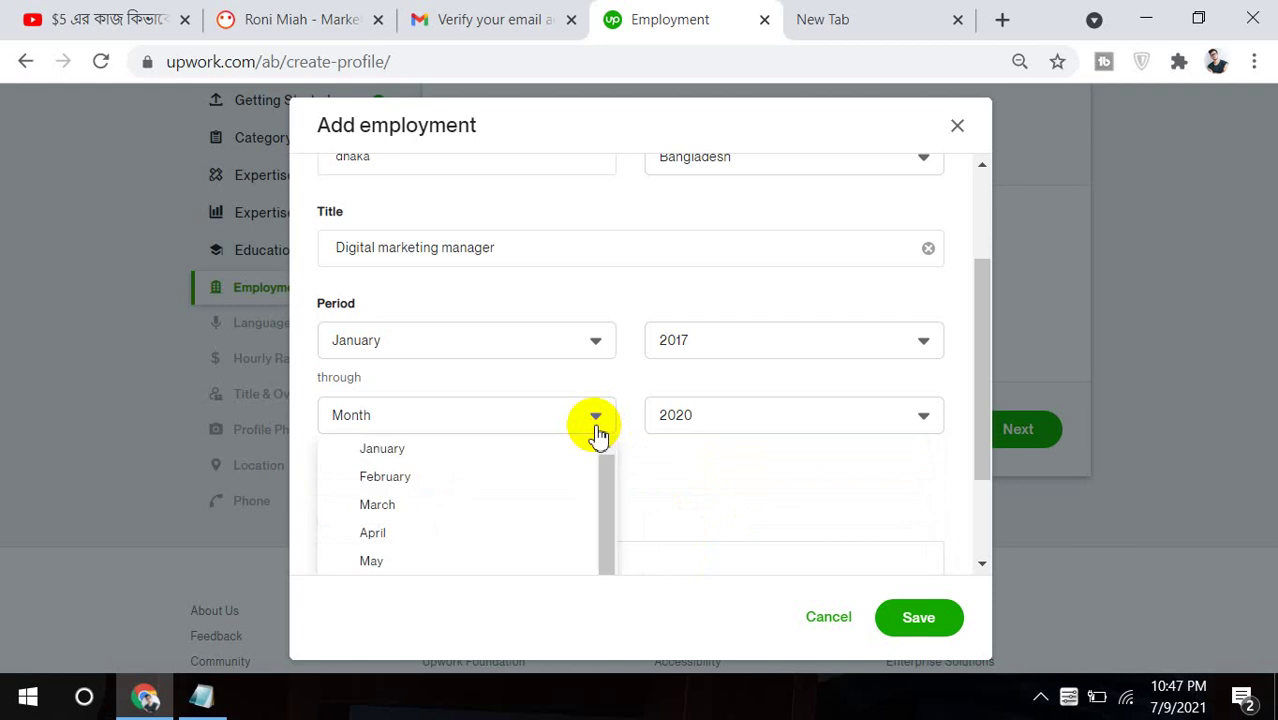
{"action": "left_click", "coordinate": [514, 548]}
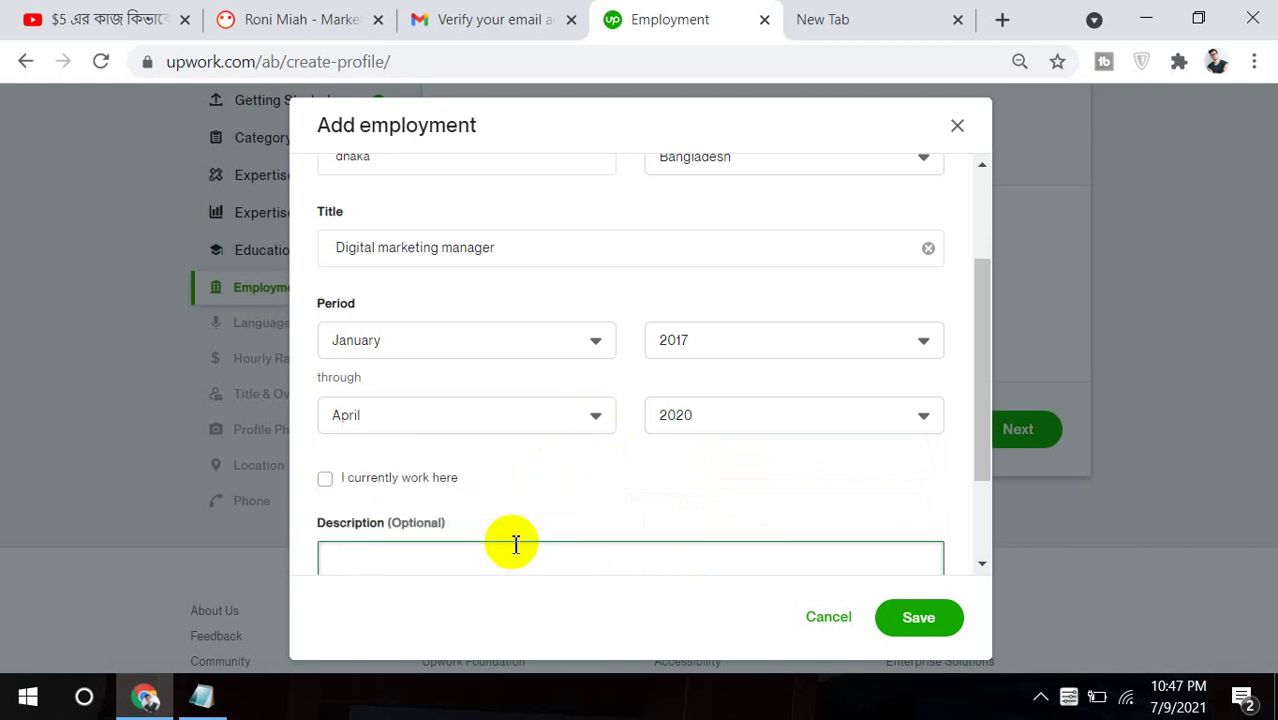
Leave 'I currently work here' unchecked, save the Coder Trust job, and continue.
{"action": "left_click", "coordinate": [322, 484]}
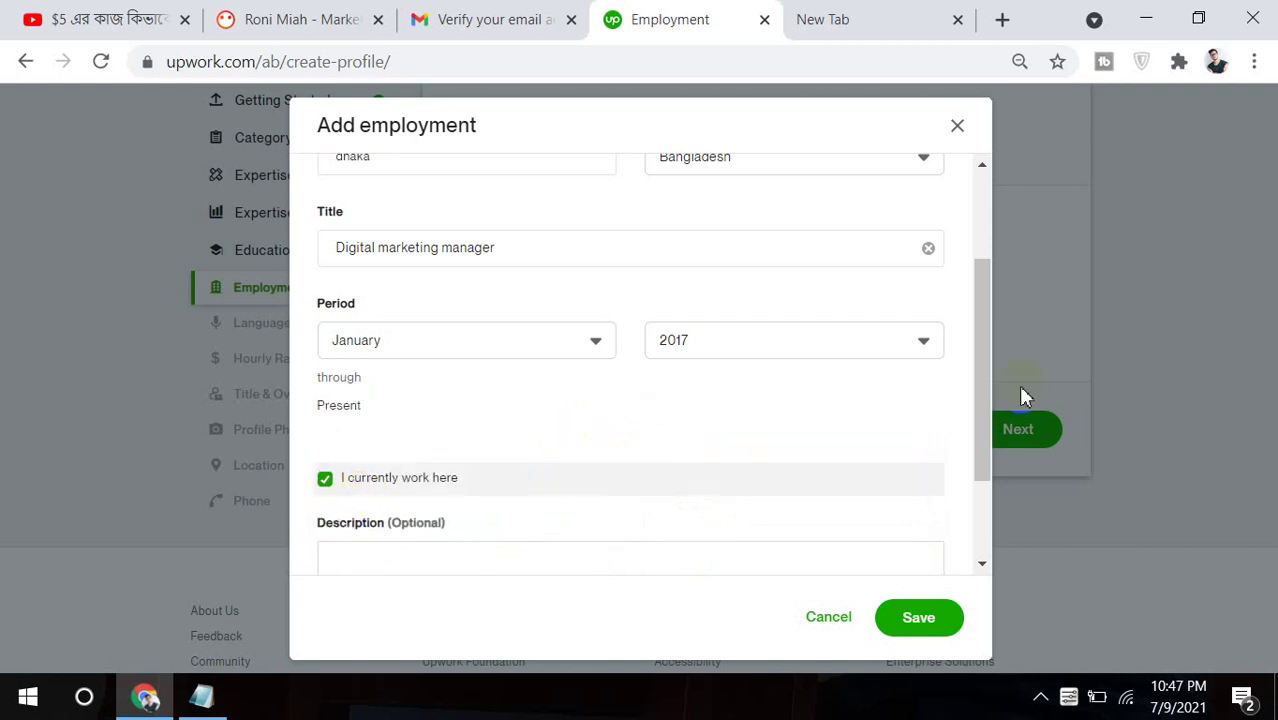
{"action": "left_click", "coordinate": [324, 479]}
{"action": "left_click_drag", "start_coordinate": [984, 348], "coordinate": [979, 440]}
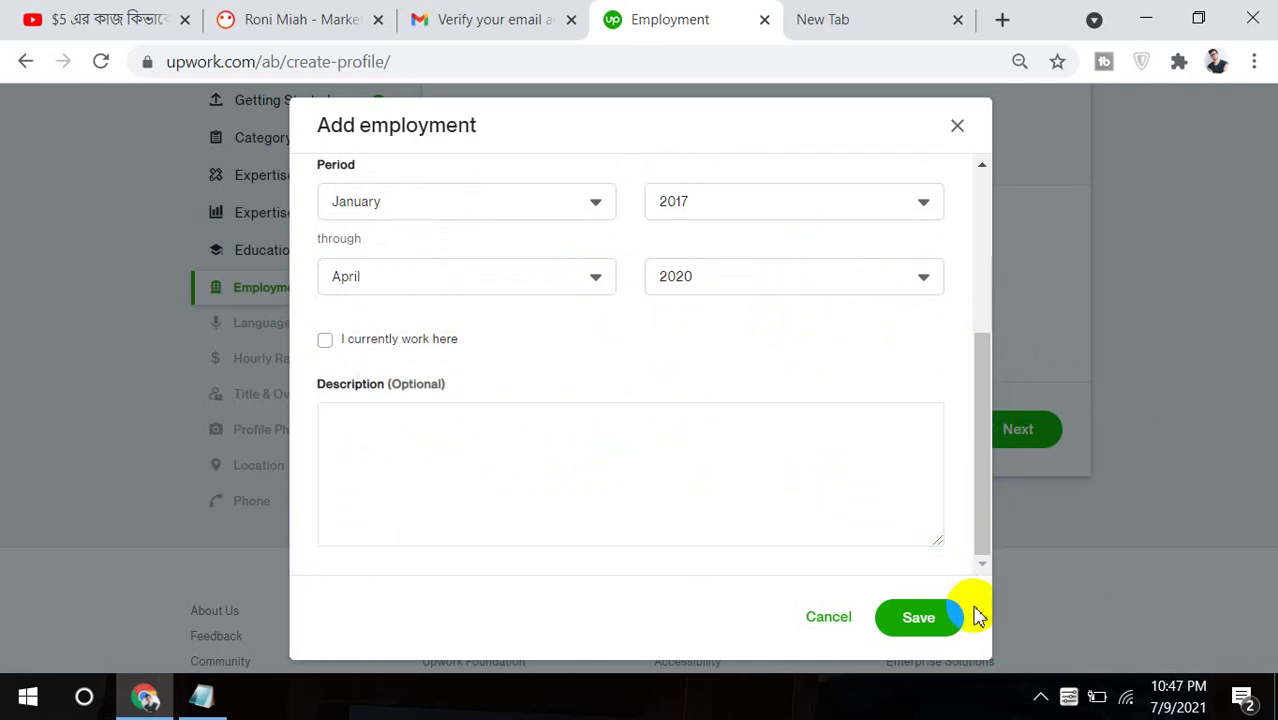
{"action": "left_click", "coordinate": [918, 617]}
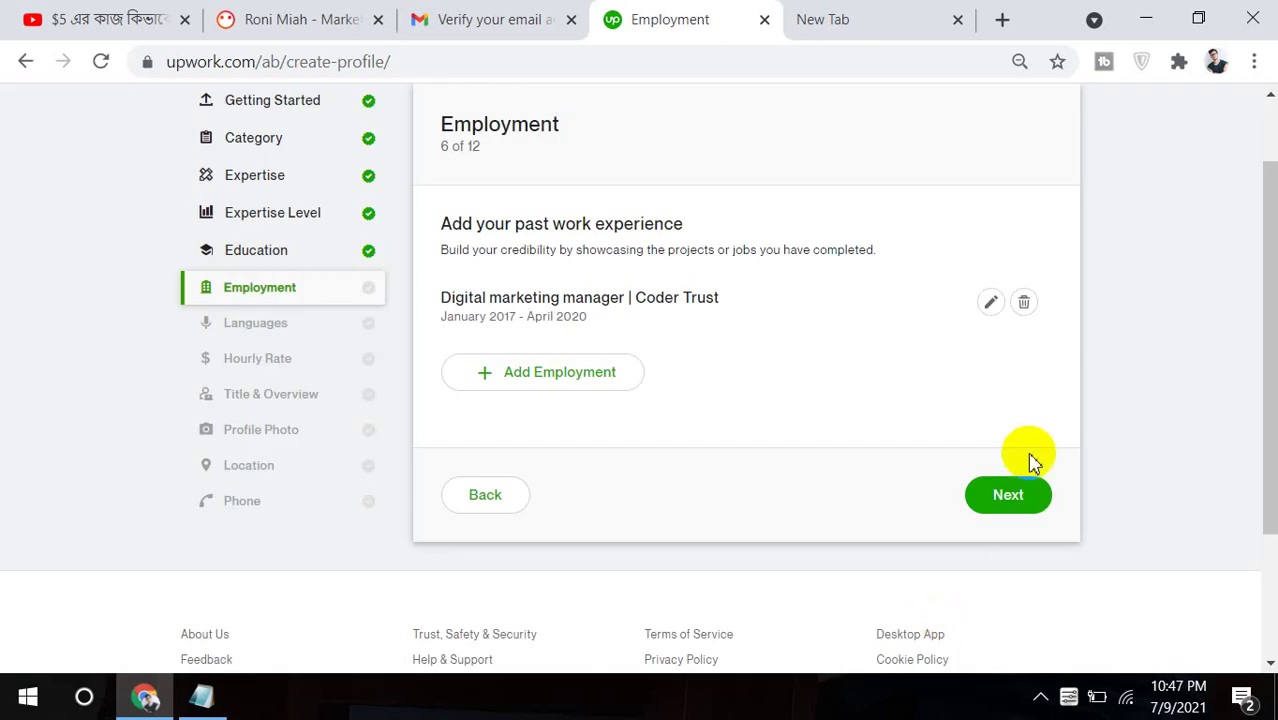
{"action": "left_click", "coordinate": [1010, 497]}
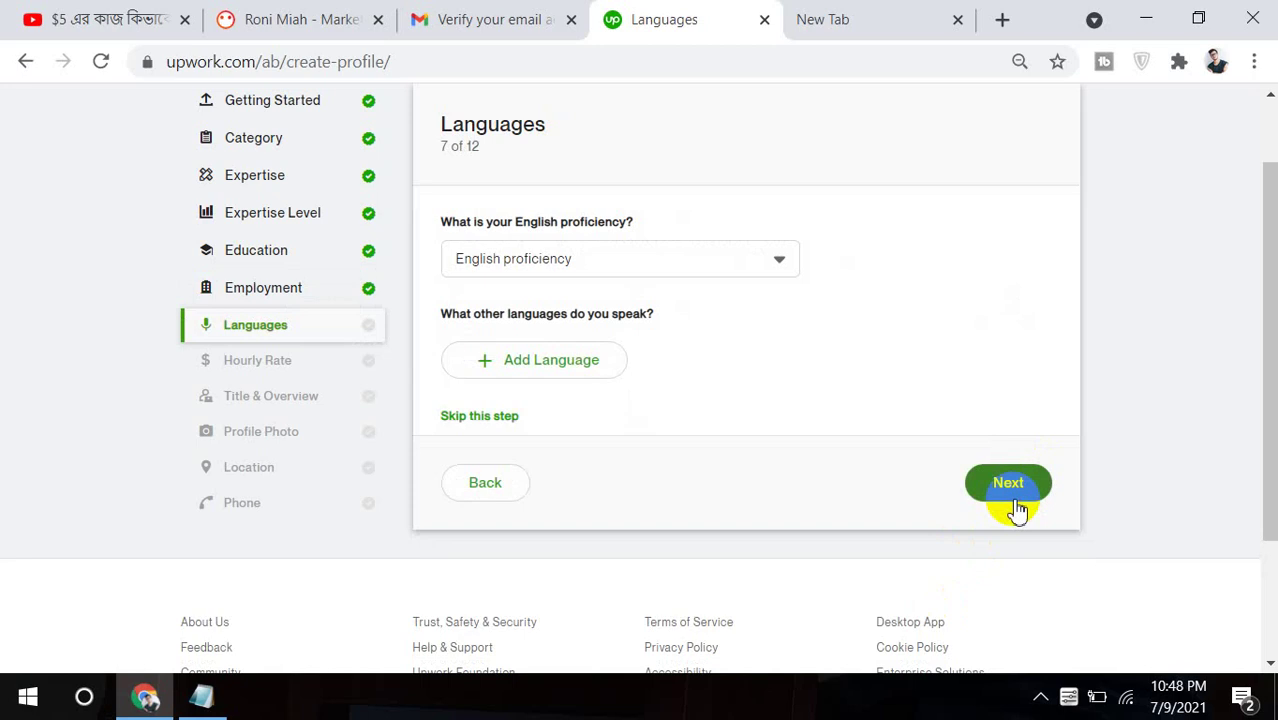
Set English to Fluent and add Bengali as a second language at Fluent.
{"action": "left_click", "coordinate": [674, 262]}
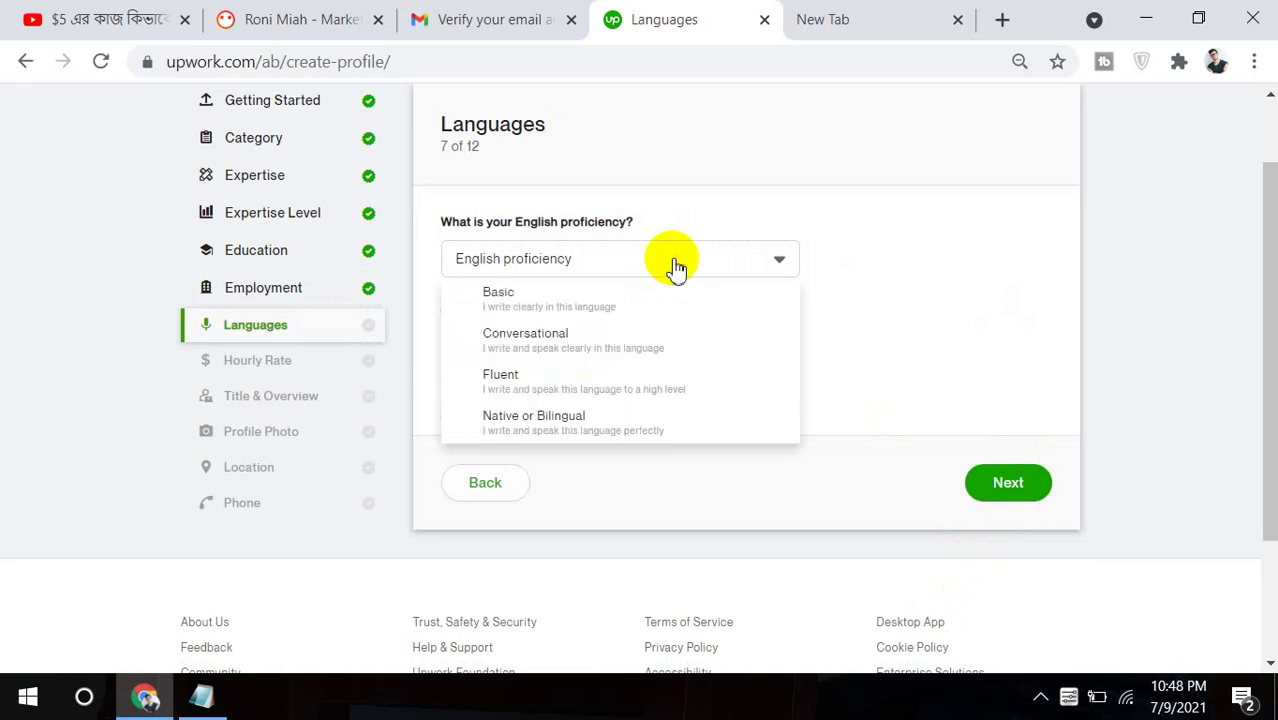
{"action": "left_click", "coordinate": [572, 375]}
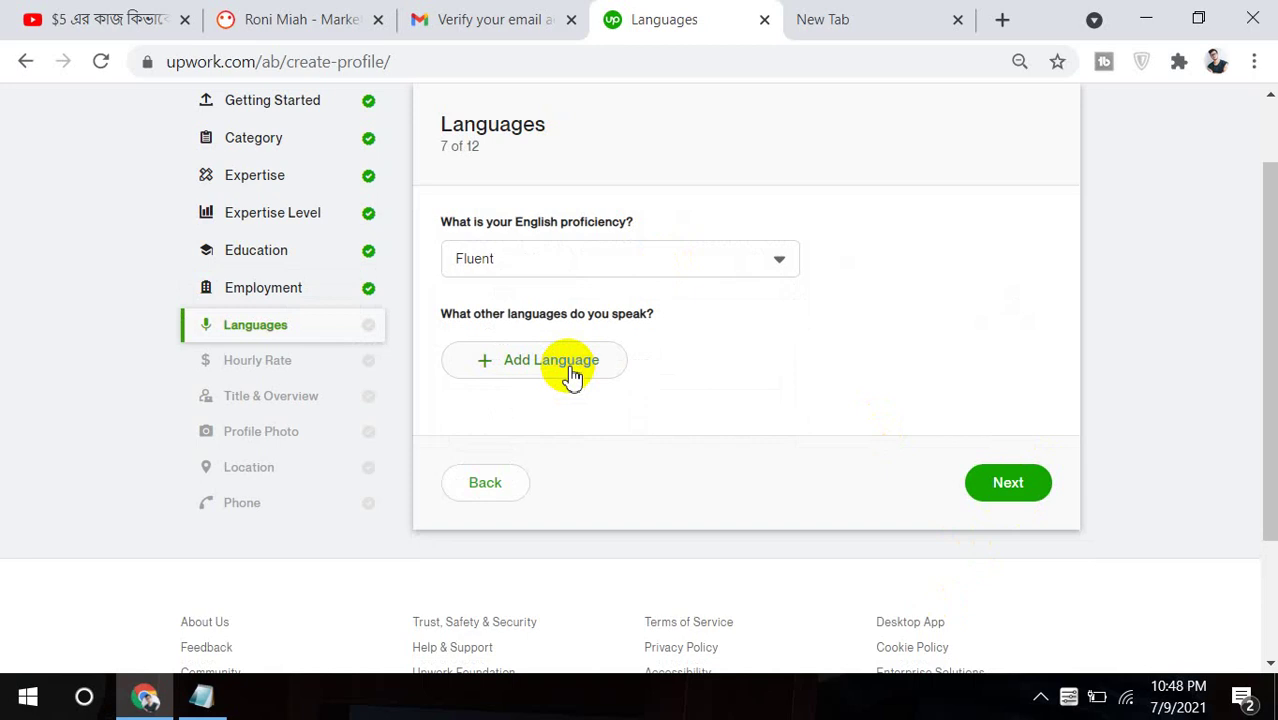
{"action": "left_click", "coordinate": [572, 370]}
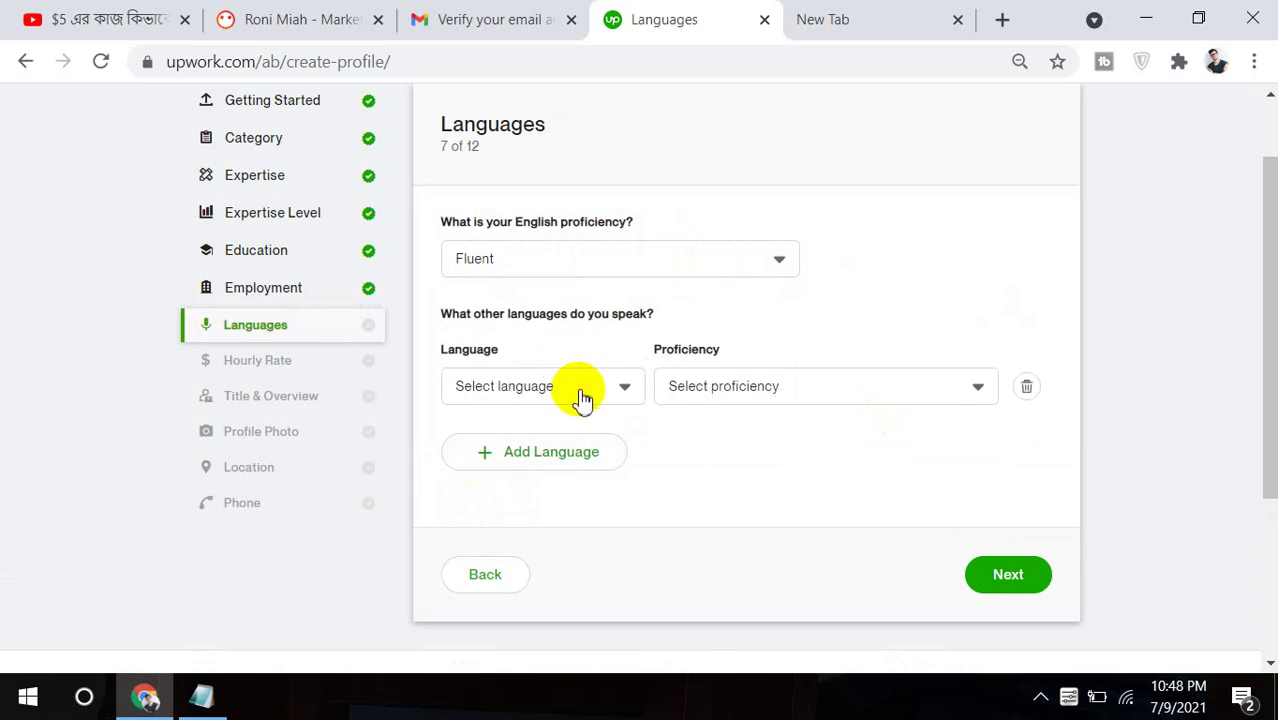
{"action": "left_click", "coordinate": [583, 399]}
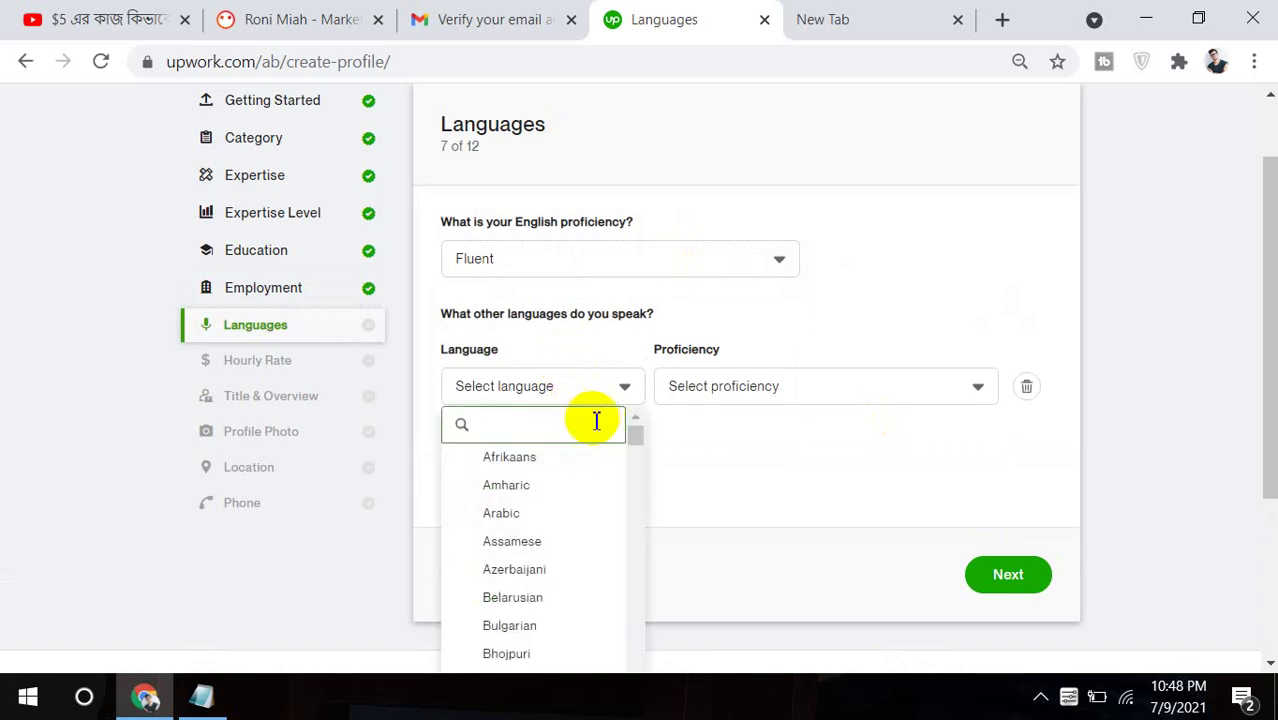
{"action": "type", "text": "e"}
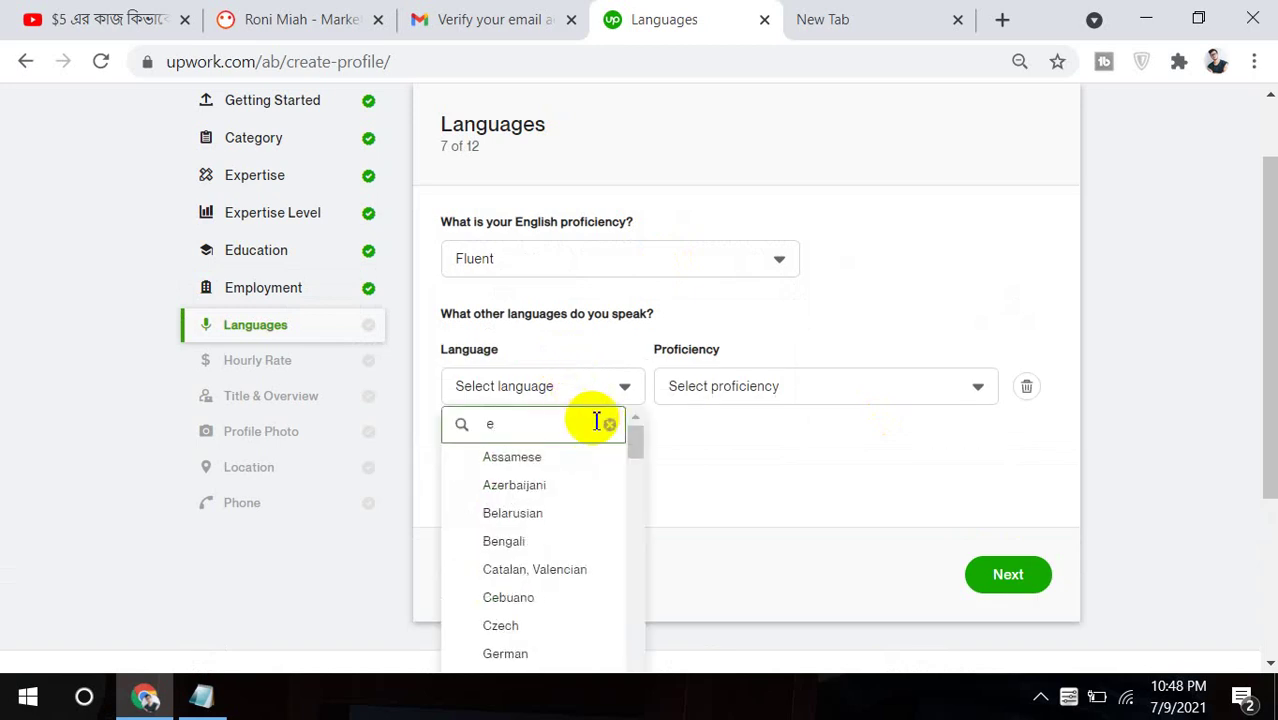
{"action": "type", "text": "ng"}
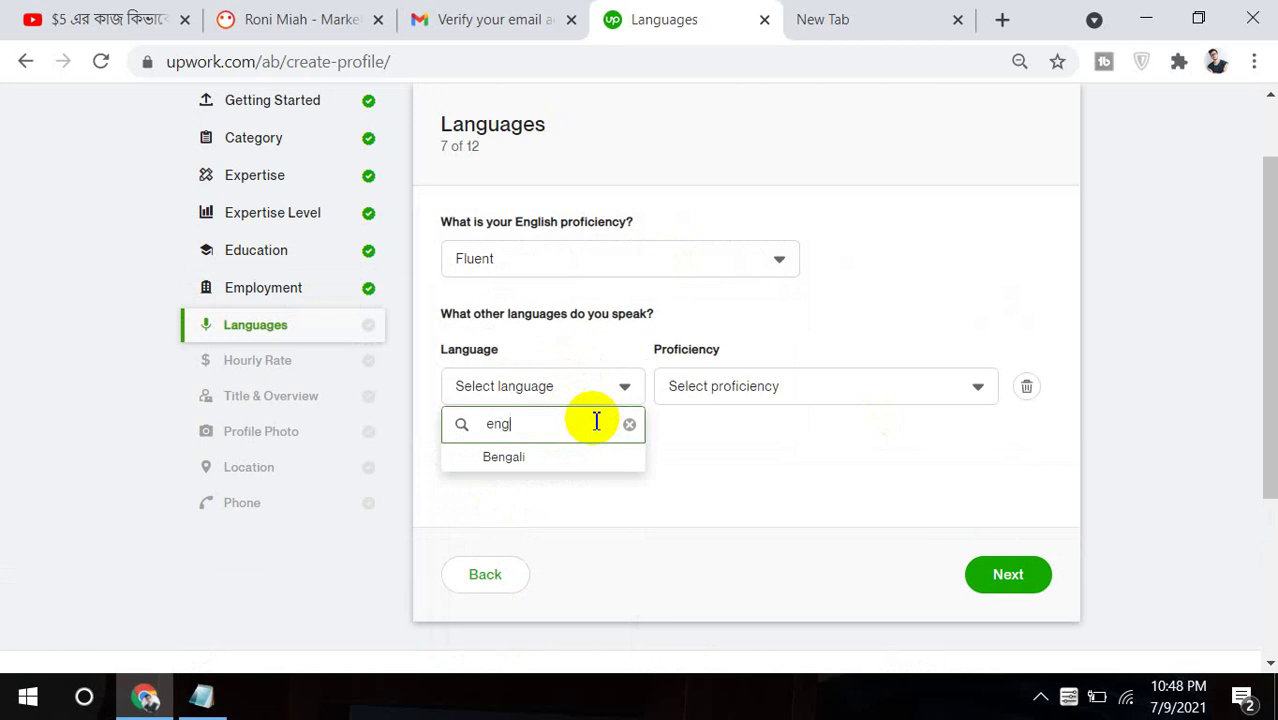
{"action": "left_click", "coordinate": [570, 457]}
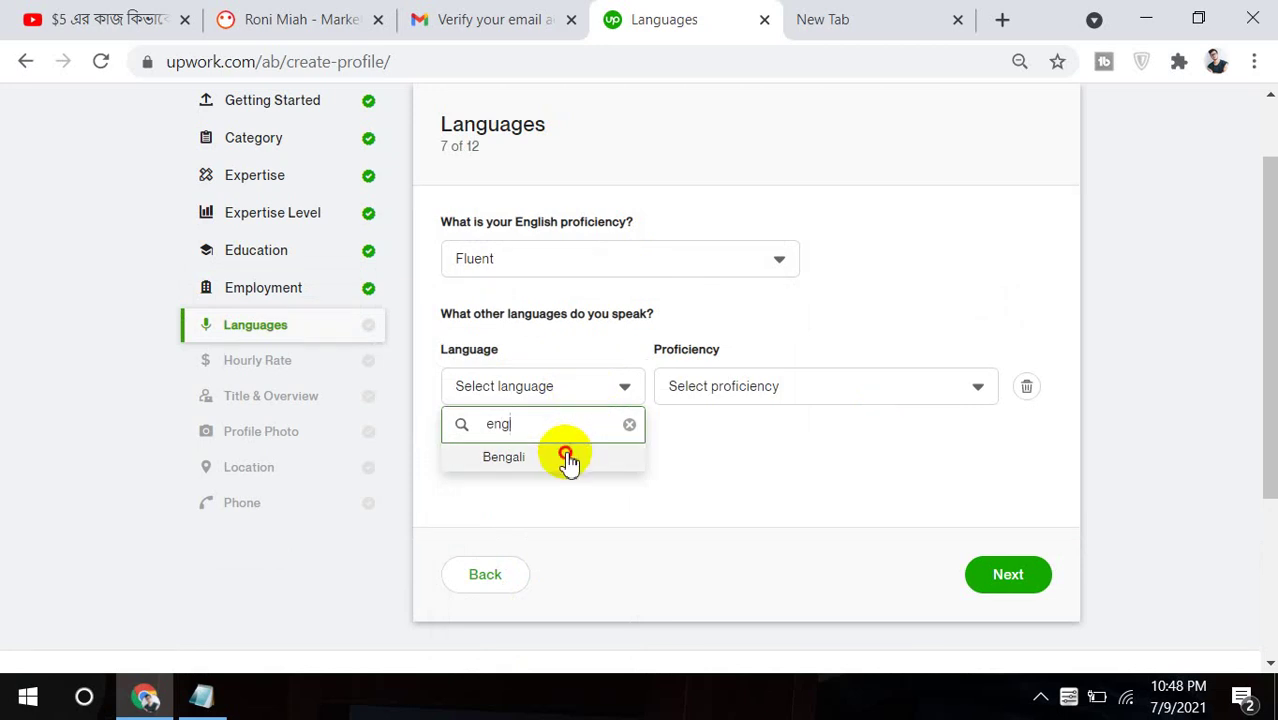
{"action": "left_click", "coordinate": [748, 391]}
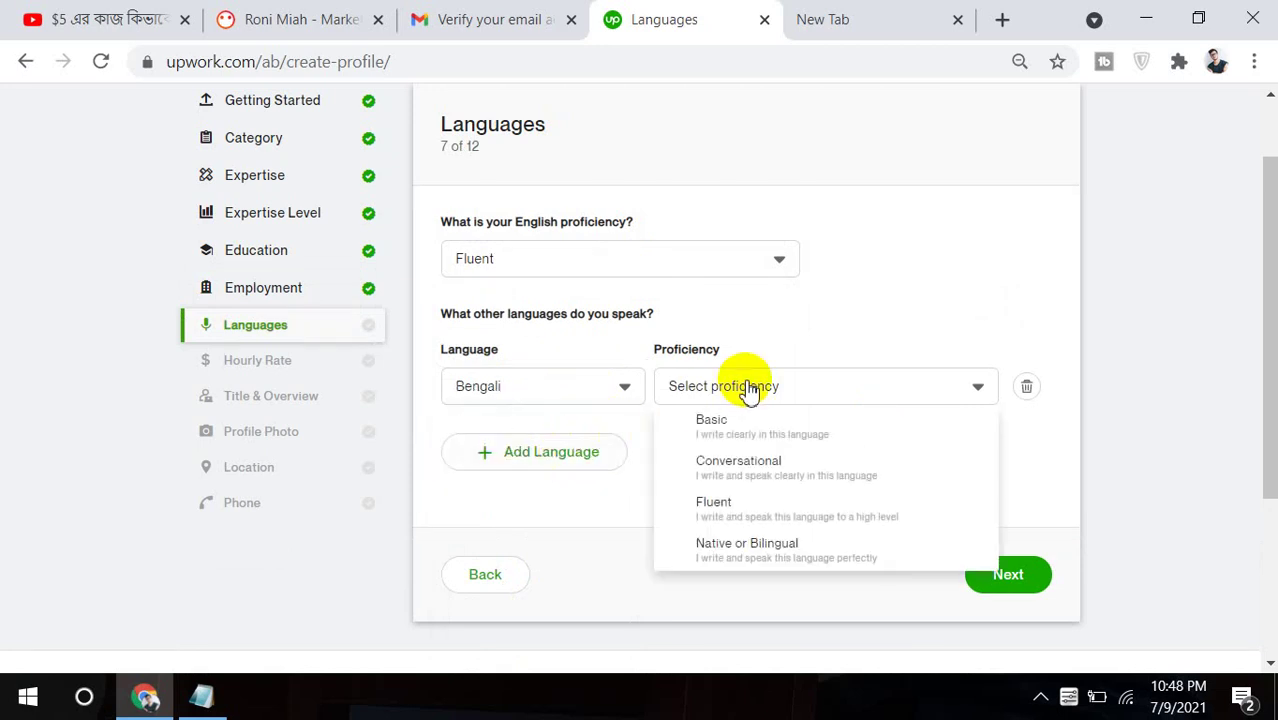
{"action": "left_click", "coordinate": [725, 512]}
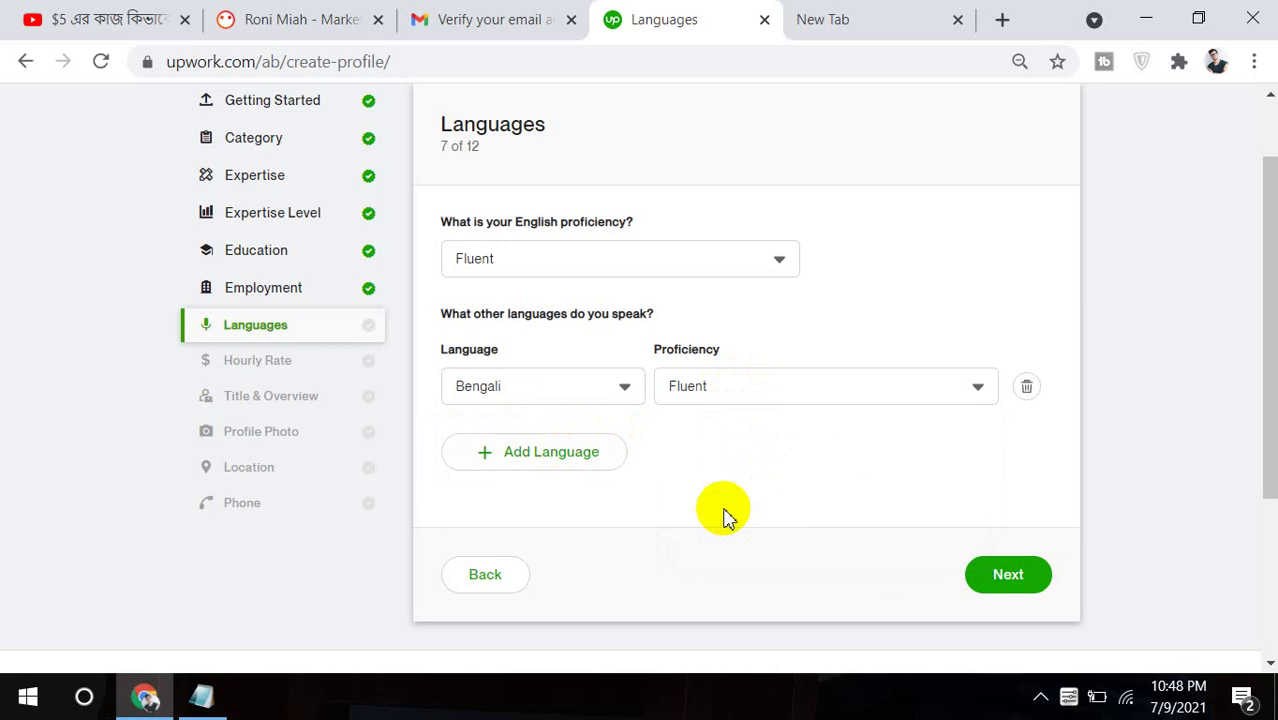
Enter a $20 hourly rate ($16.00 received after fees) and continue.
{"action": "left_click", "coordinate": [1020, 578]}
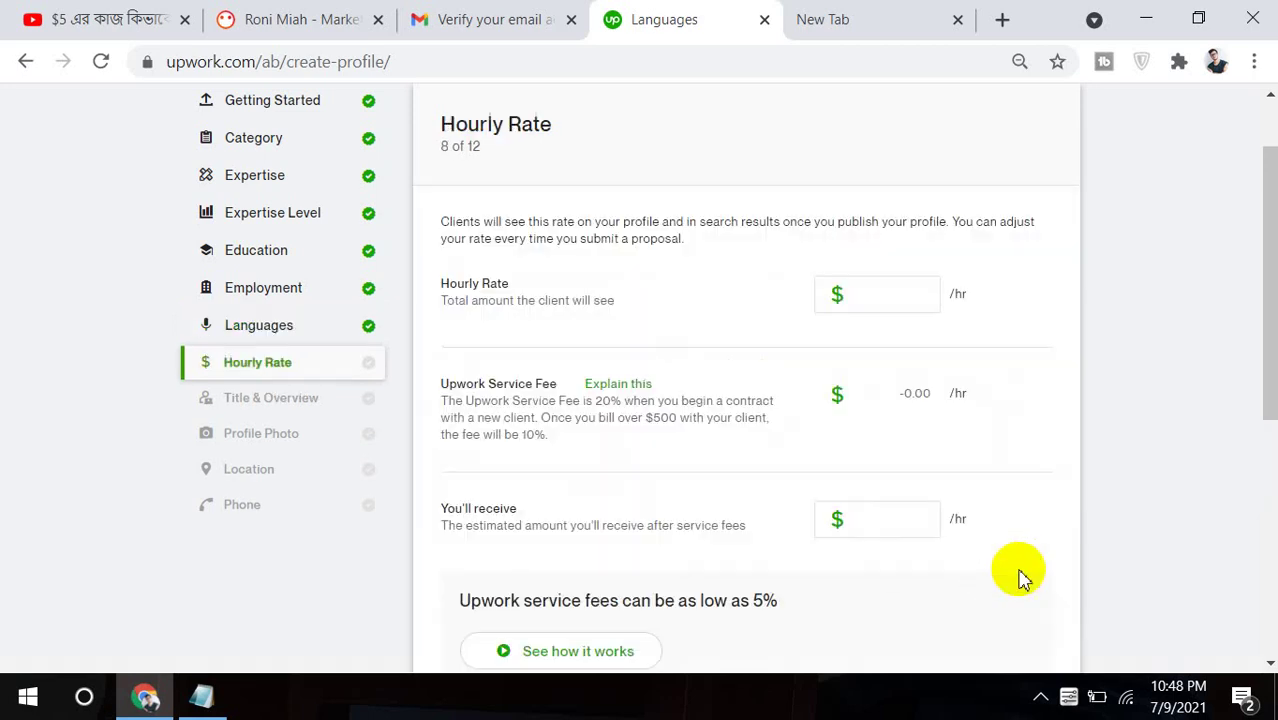
{"action": "left_click", "coordinate": [859, 287]}
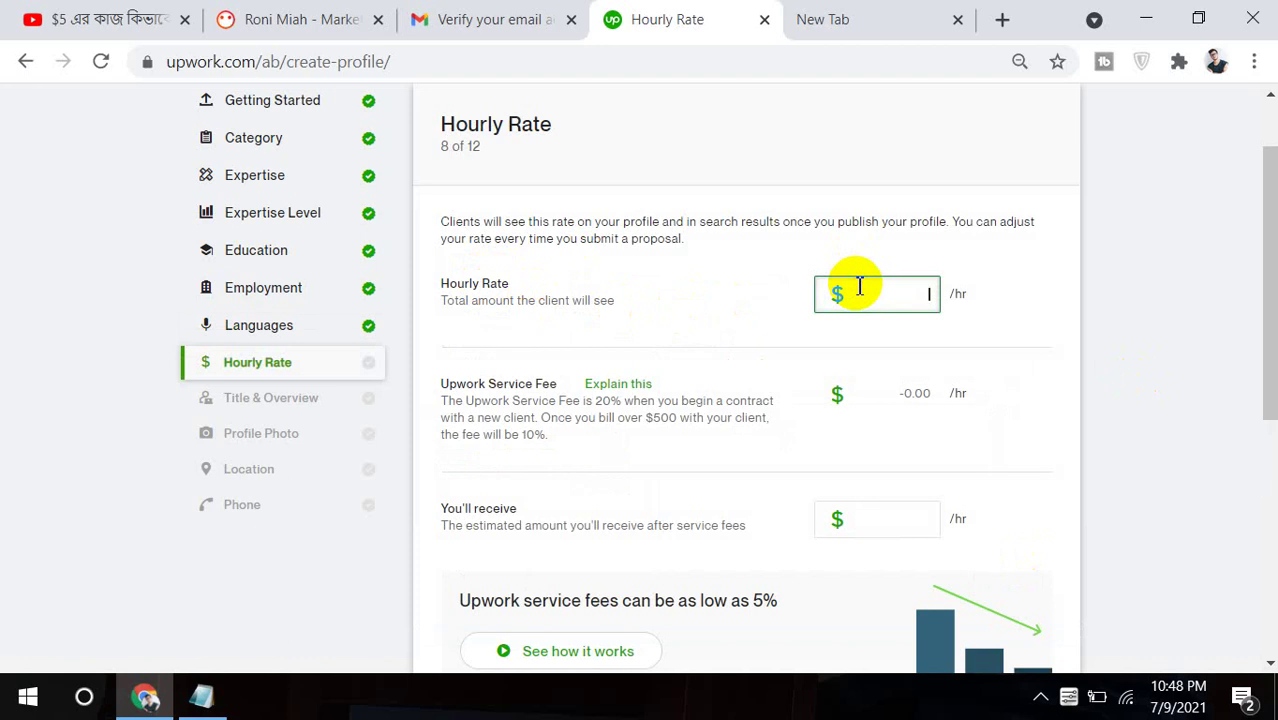
{"action": "type", "text": "20"}
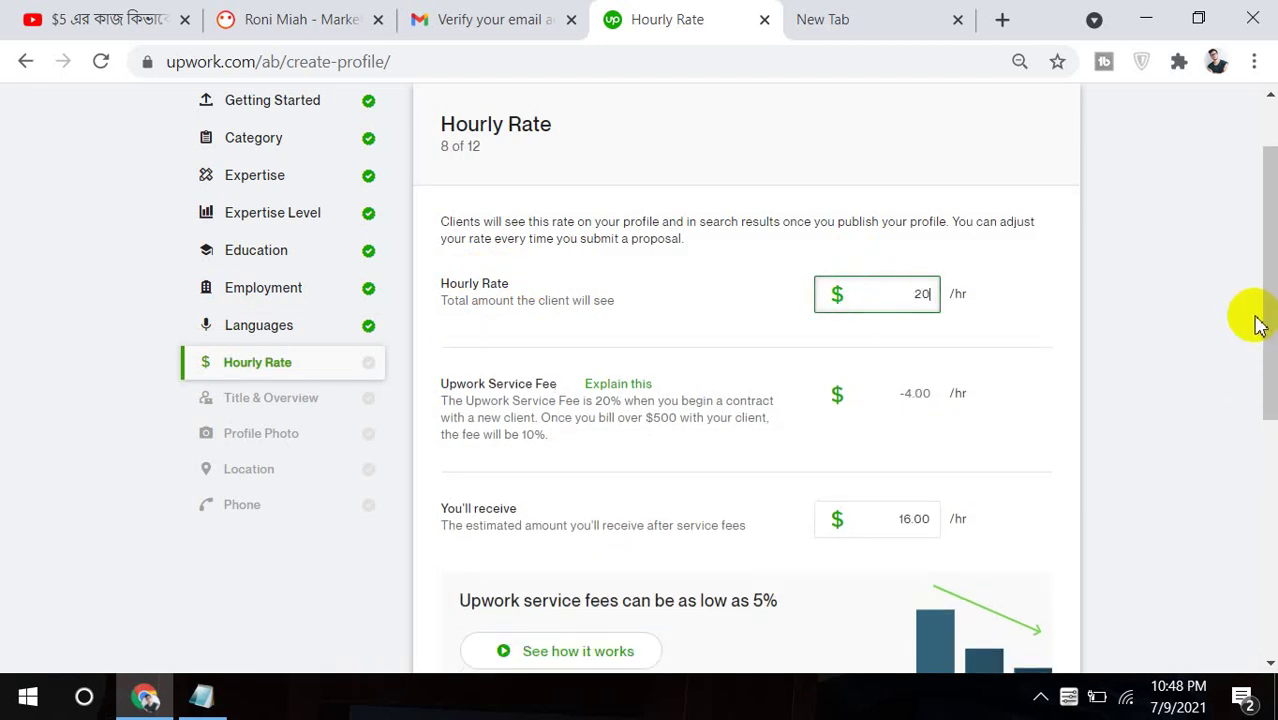
{"action": "left_click_drag", "start_coordinate": [1260, 323], "coordinate": [1258, 470]}
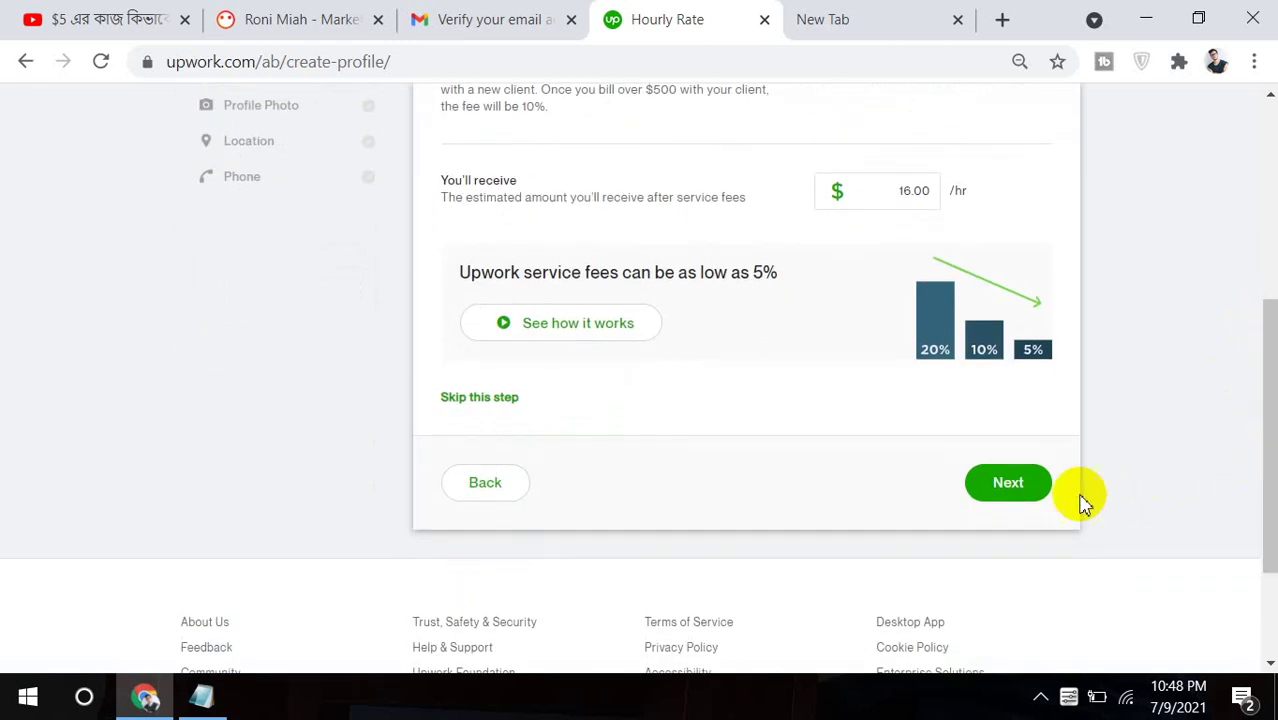
{"action": "left_click", "coordinate": [1010, 488]}
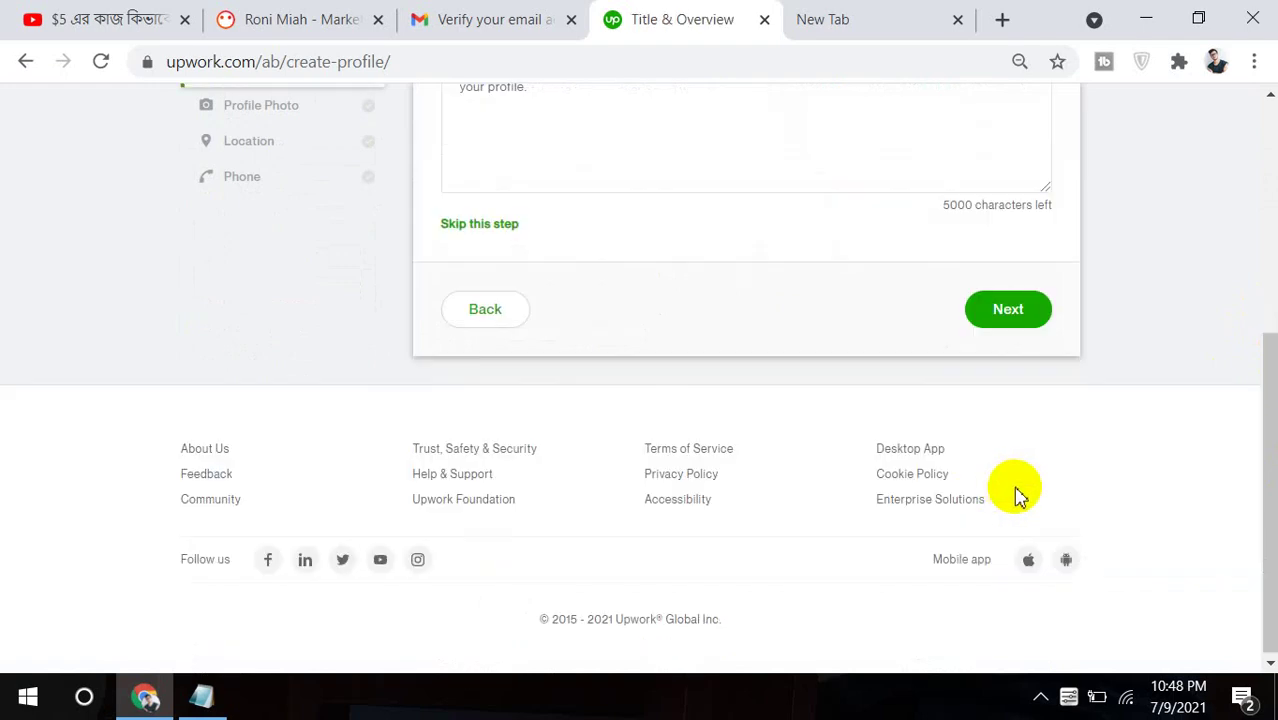
Paste 'SEO Expert and Digital Marketing Specialist' from the notes into the Title field.
{"action": "left_click_drag", "start_coordinate": [1261, 479], "coordinate": [1265, 267]}
{"action": "left_click", "coordinate": [673, 363]}
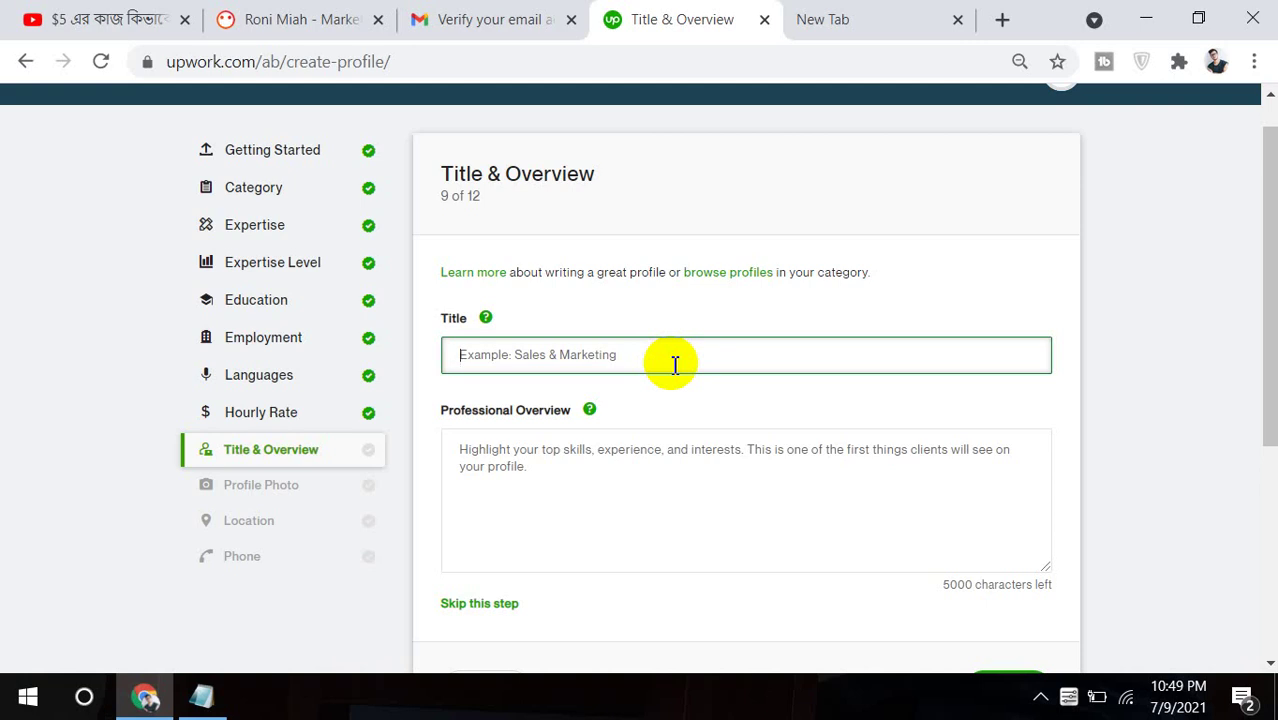
{"action": "left_click", "coordinate": [212, 700]}
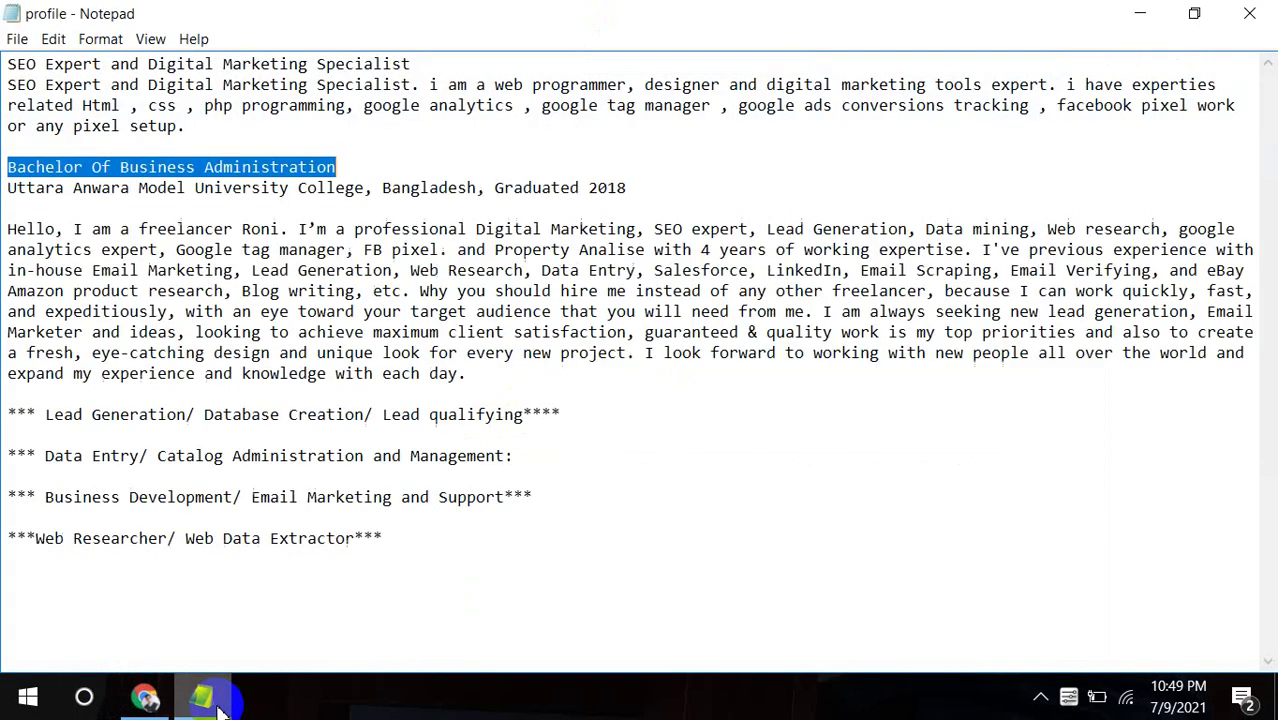
{"action": "left_click_drag", "start_coordinate": [10, 63], "coordinate": [424, 55]}
{"action": "key", "text": "ctrl+c"}
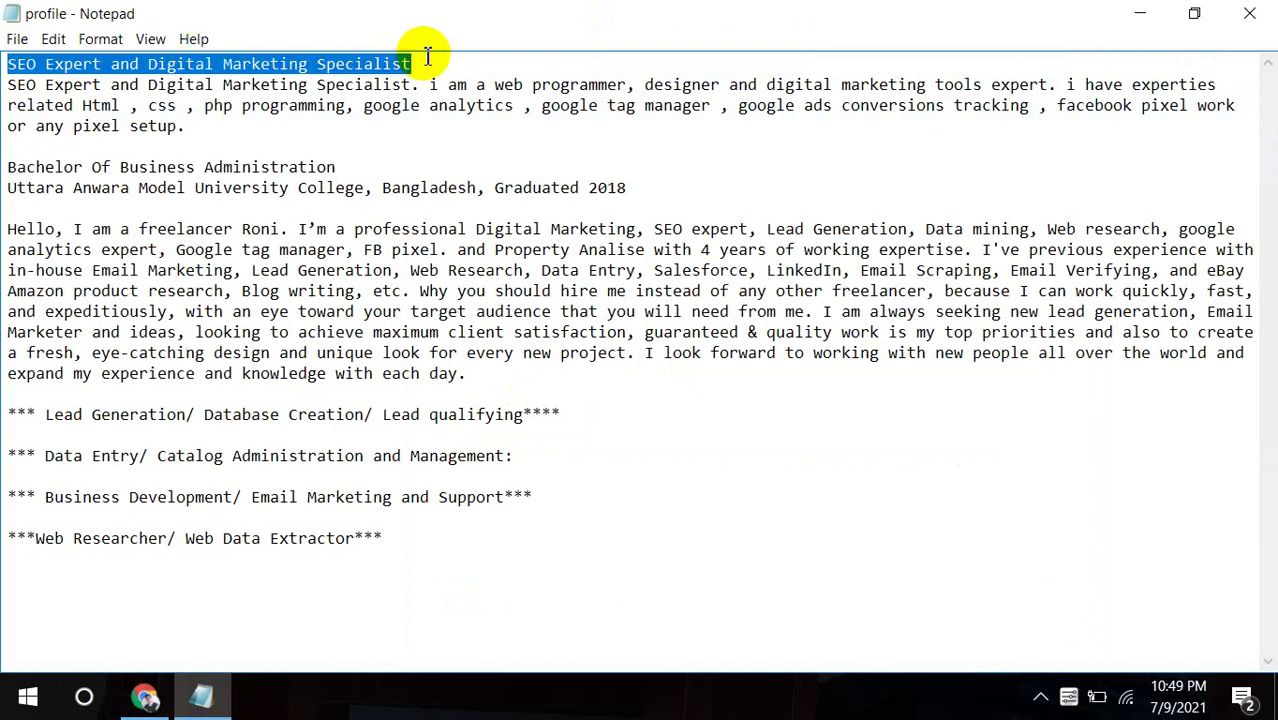
{"action": "left_click", "coordinate": [146, 697]}
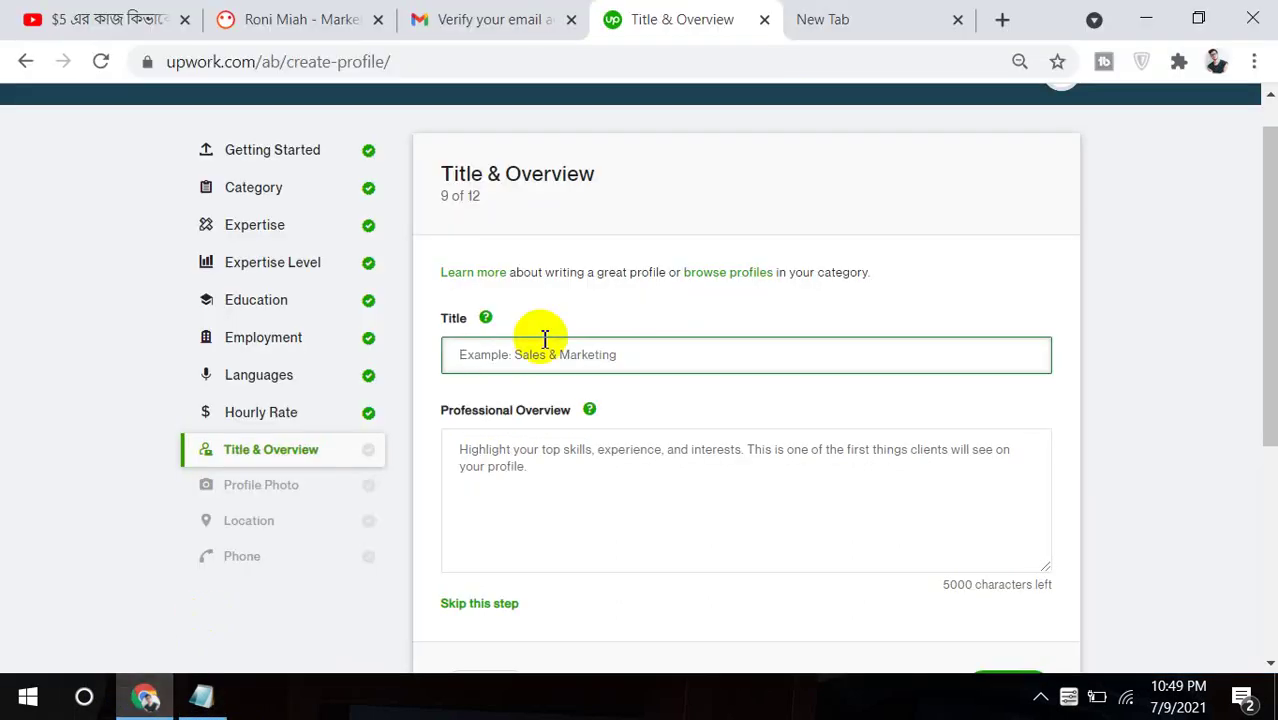
{"action": "key", "text": "ctrl+v"}
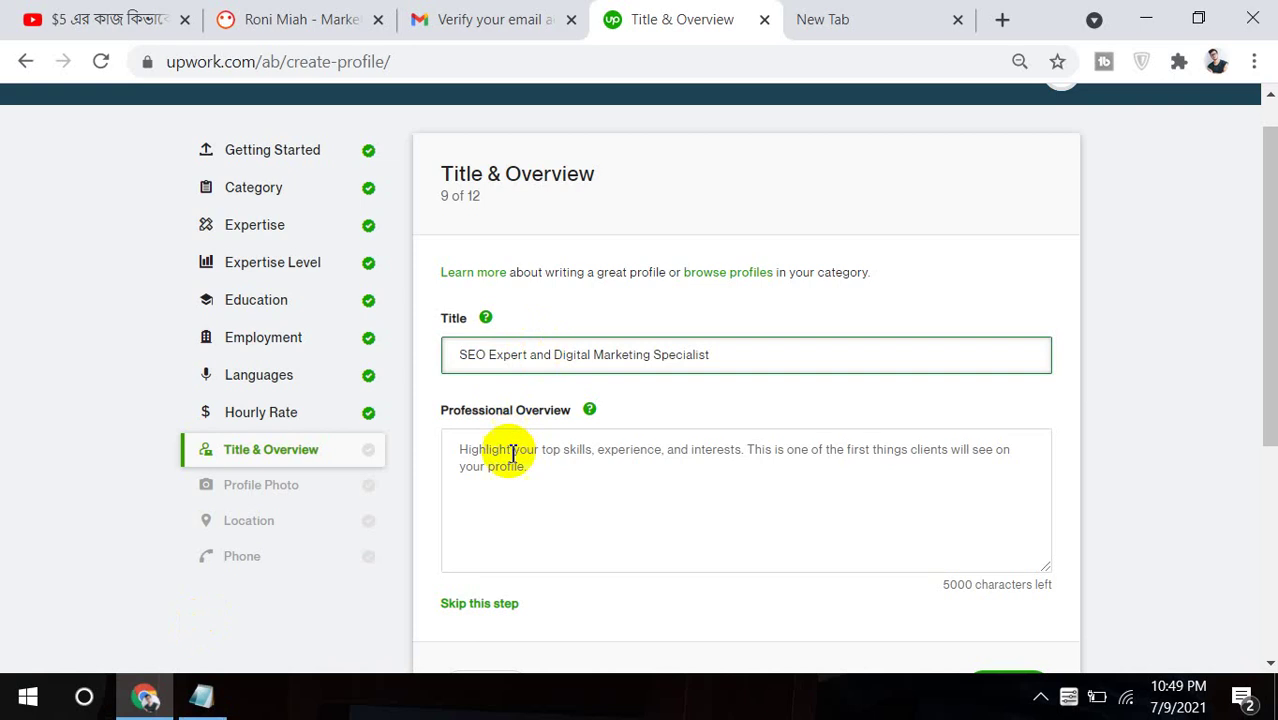
Paste the overview paragraph and skill lines from the notes into Professional Overview and continue.
{"action": "left_click", "coordinate": [510, 457]}
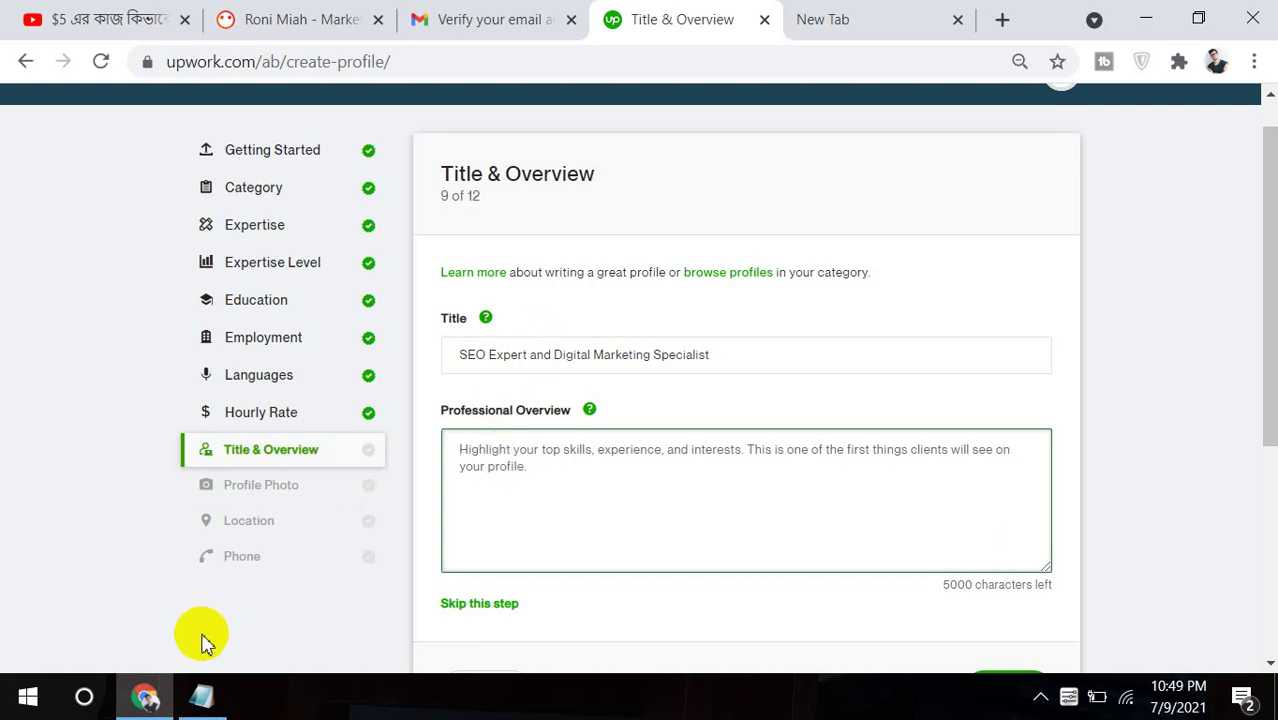
{"action": "left_click", "coordinate": [202, 697]}
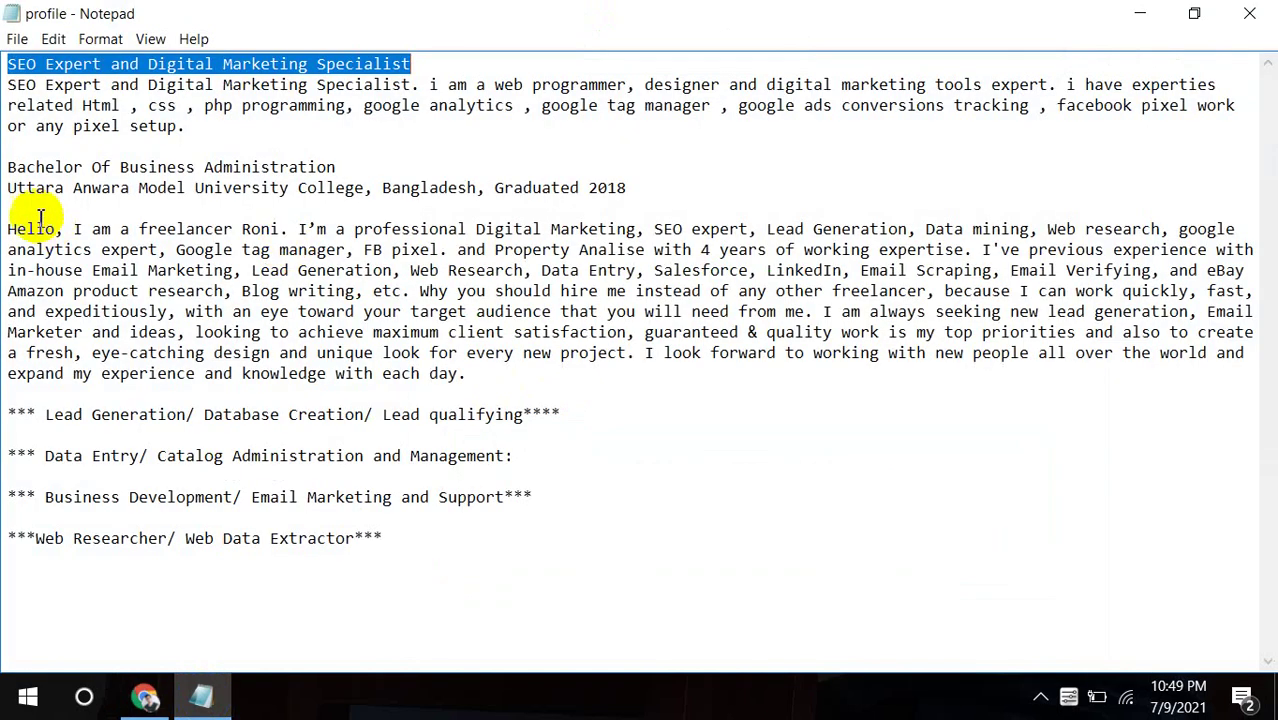
{"action": "left_click_drag", "start_coordinate": [14, 228], "coordinate": [418, 540]}
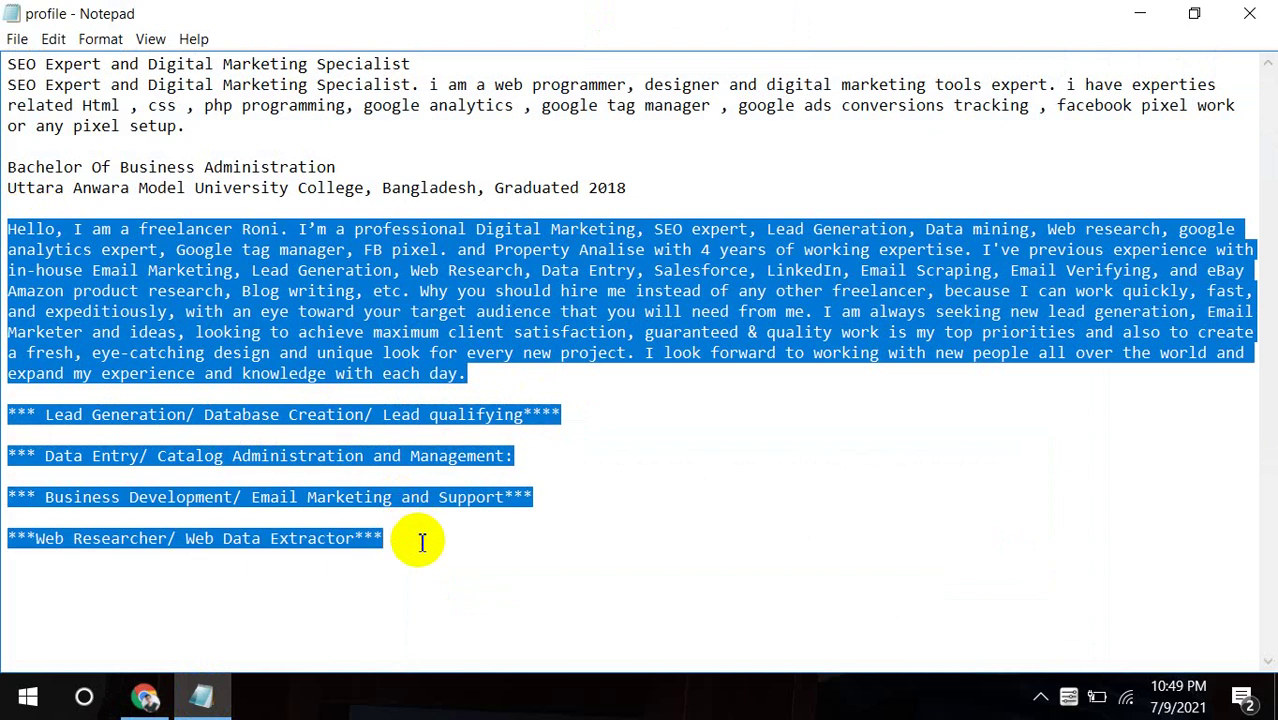
{"action": "left_click", "coordinate": [146, 697]}
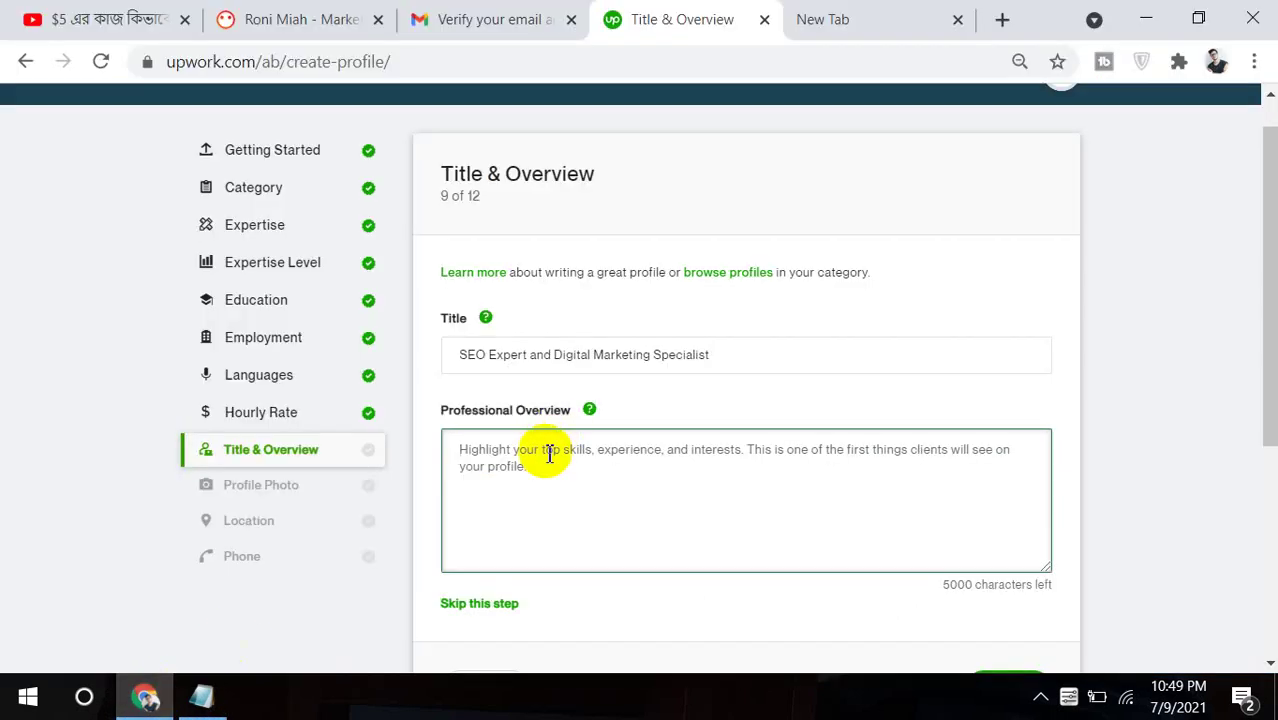
{"action": "key", "text": "ctrl+v"}
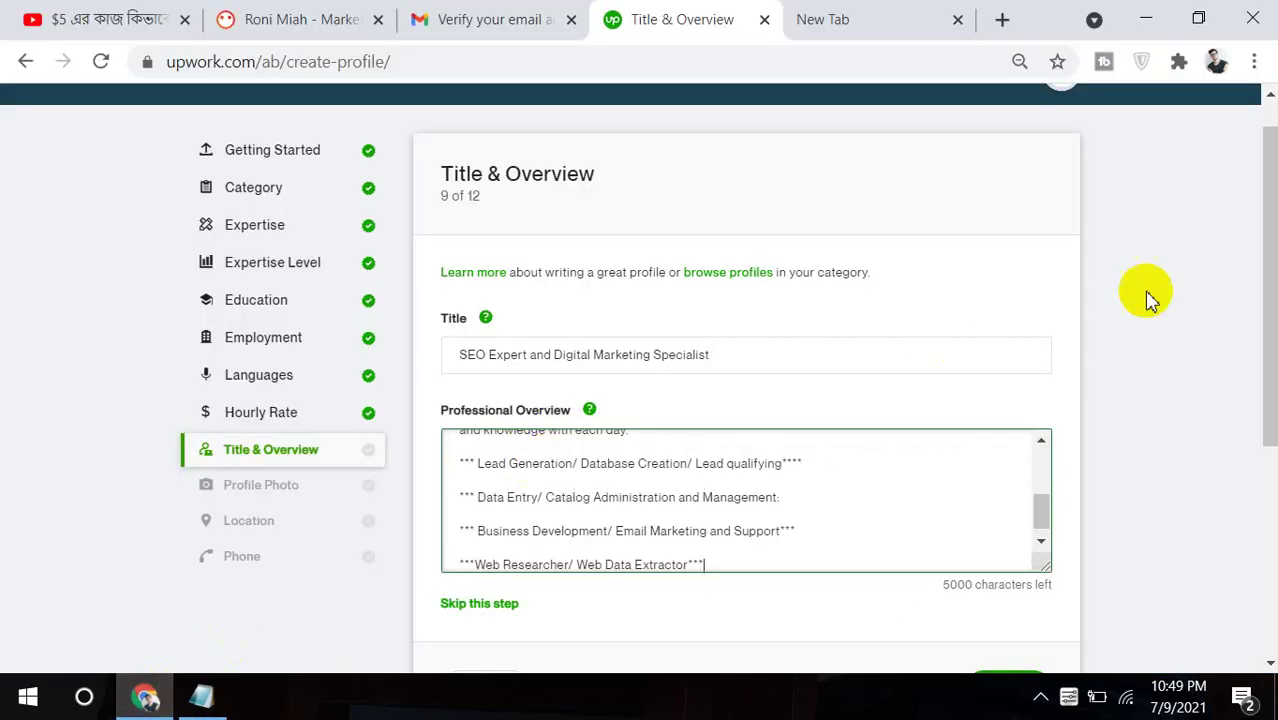
{"action": "left_click_drag", "start_coordinate": [1272, 283], "coordinate": [1256, 385]}
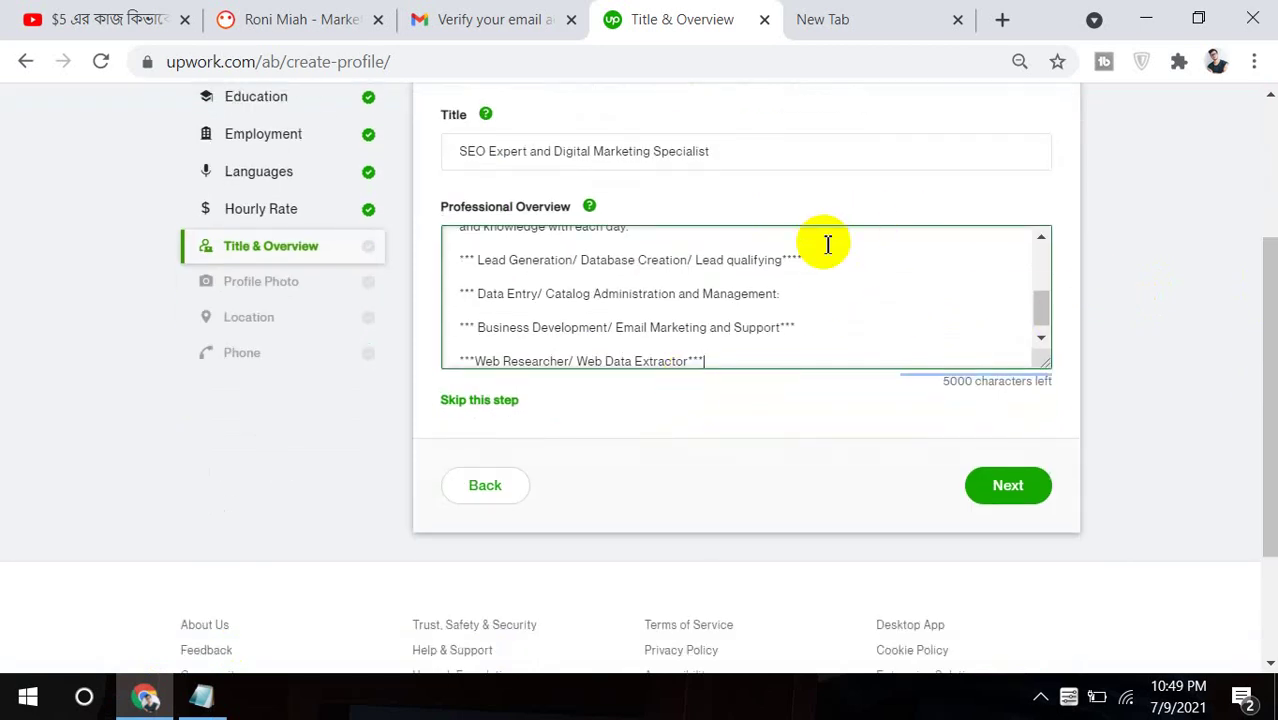
{"action": "left_click", "coordinate": [1018, 492]}
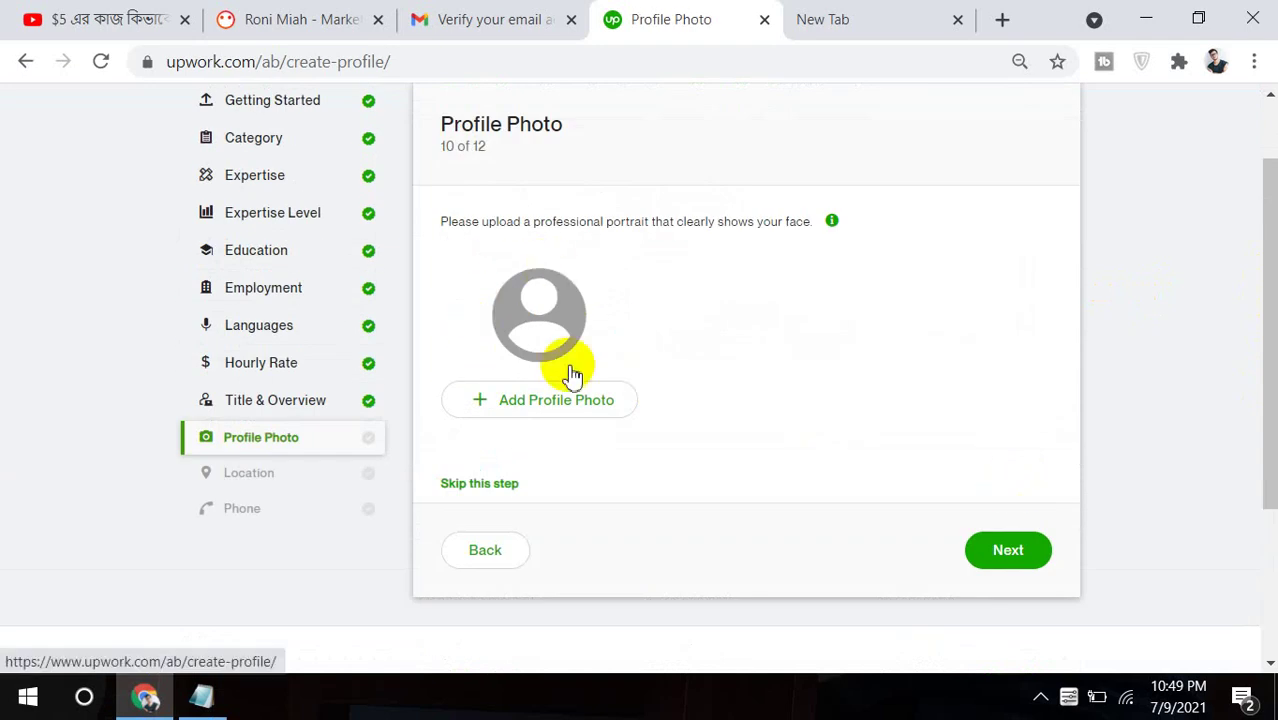
Choose Add Profile Photo, then Select Profile Image to browse Downloads for a photo.
{"action": "left_click", "coordinate": [497, 400]}
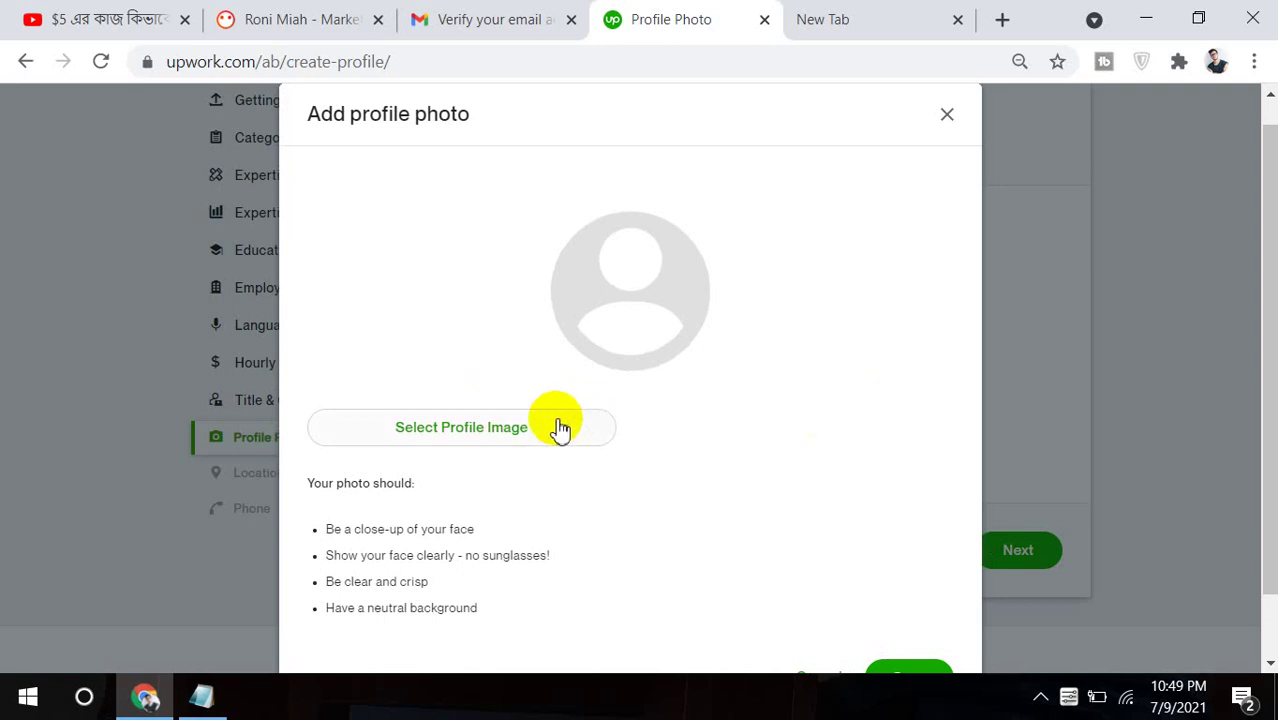
{"action": "left_click", "coordinate": [558, 427]}
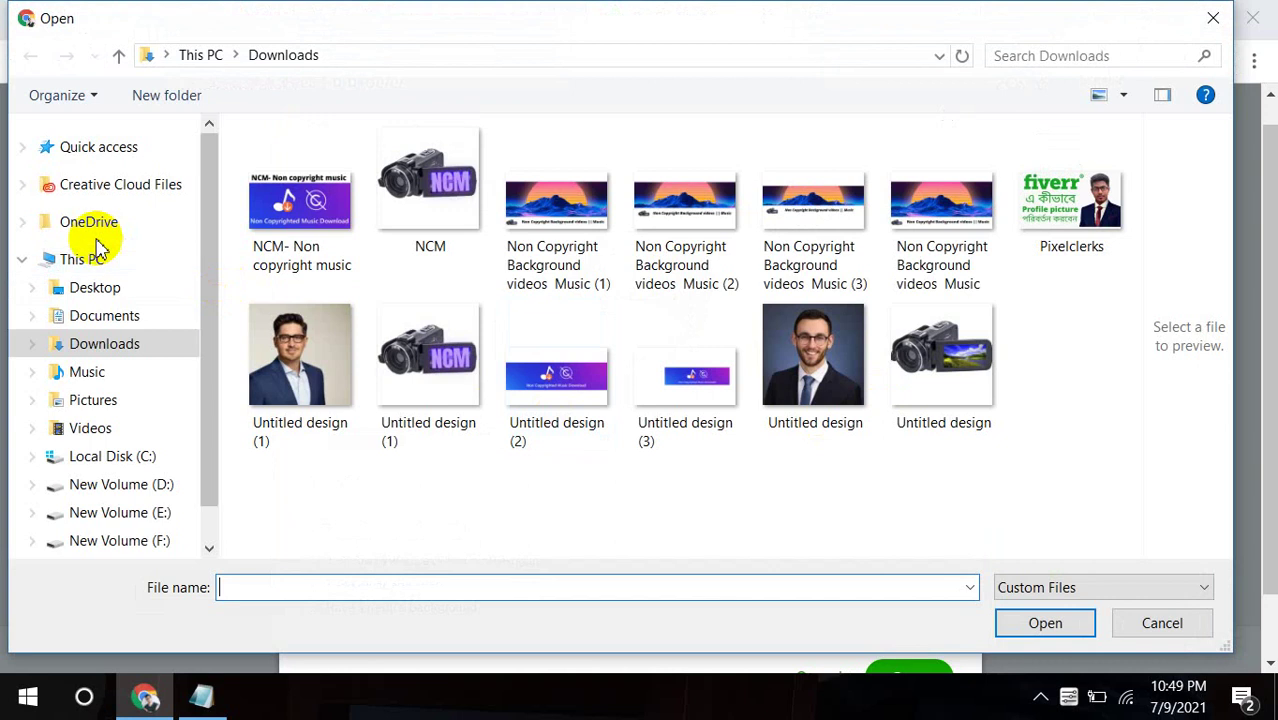
Look through Documents > Downloads and the personal information folder on New Volume (F:).
{"action": "left_click", "coordinate": [119, 323]}
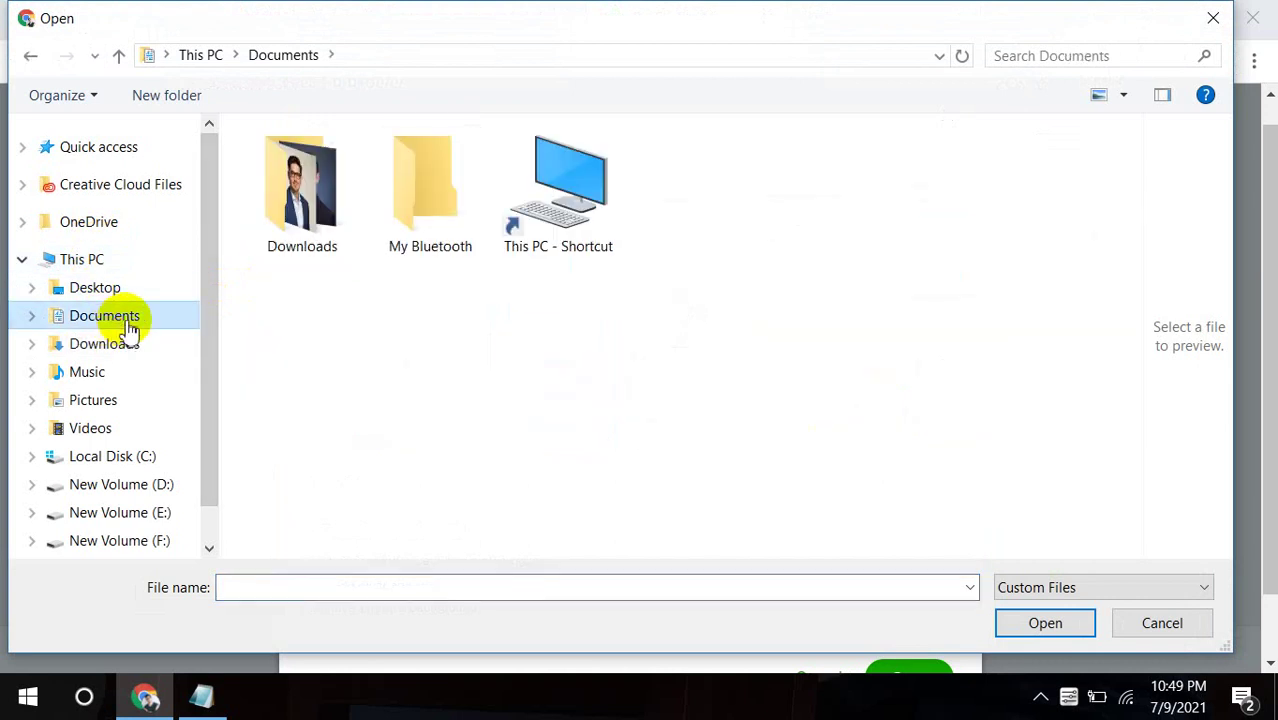
{"action": "double_click", "coordinate": [350, 195]}
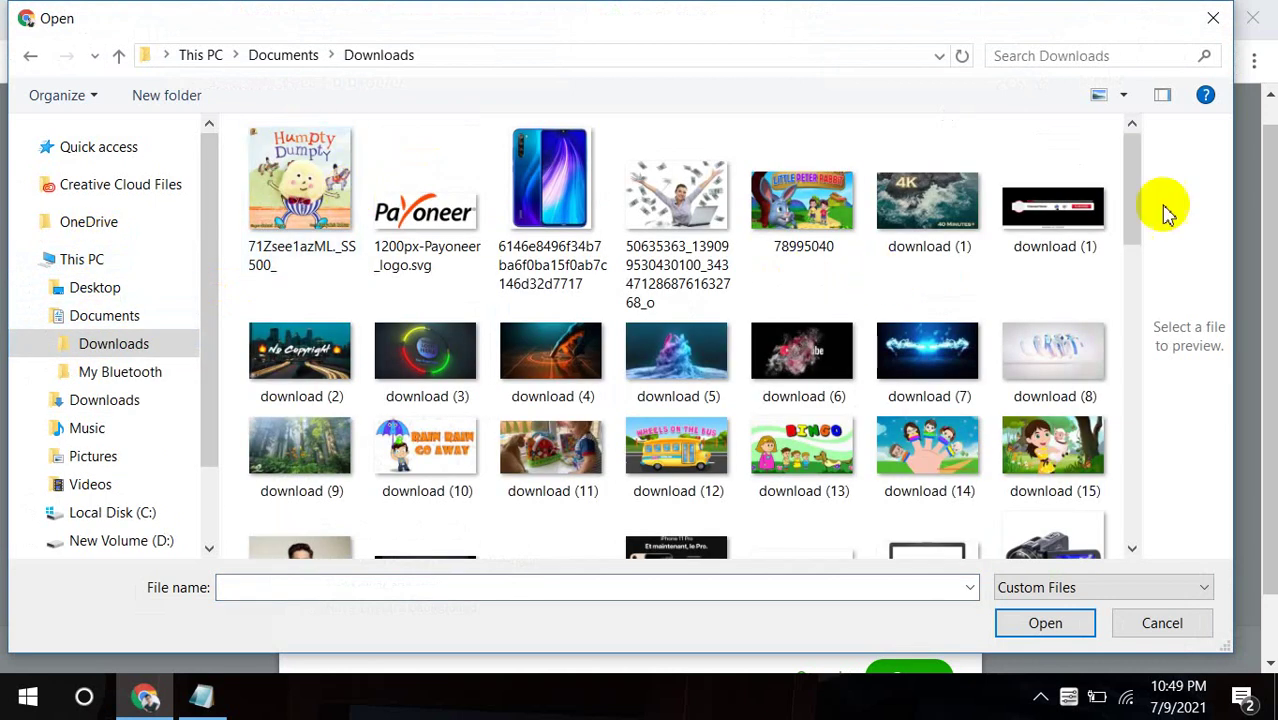
{"action": "left_click_drag", "start_coordinate": [1131, 205], "coordinate": [1144, 471]}
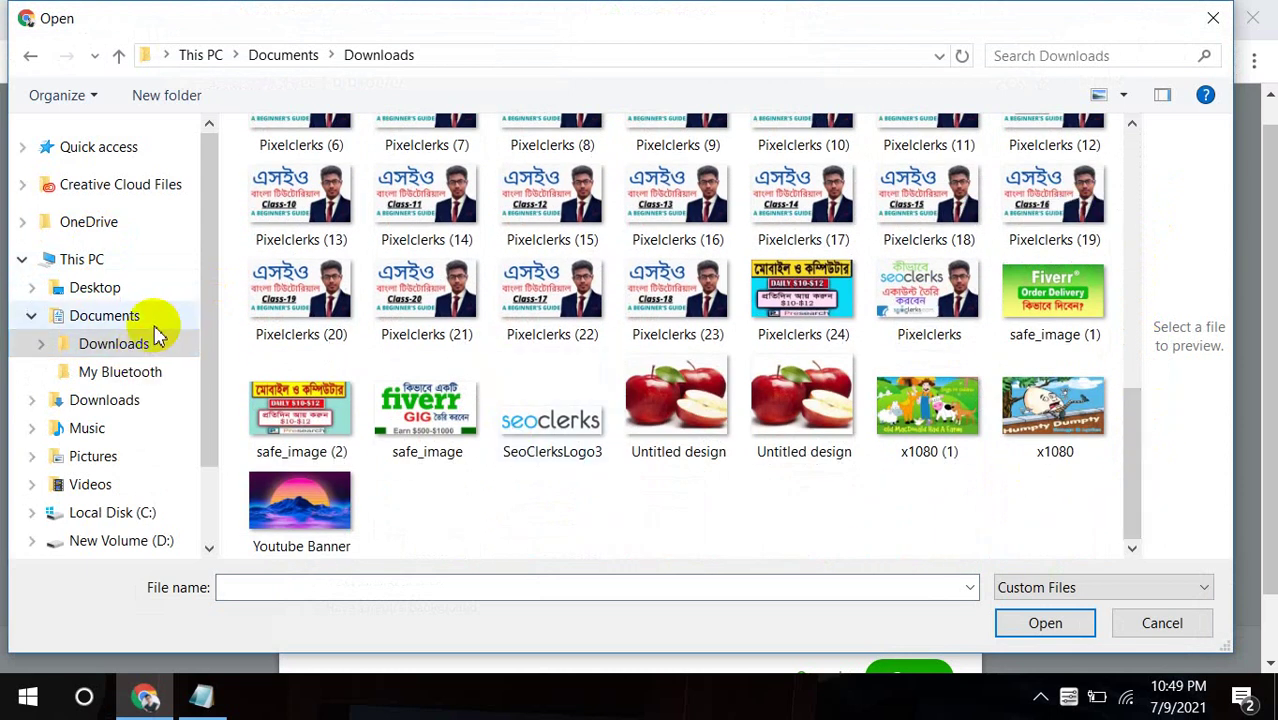
{"action": "left_click", "coordinate": [110, 316]}
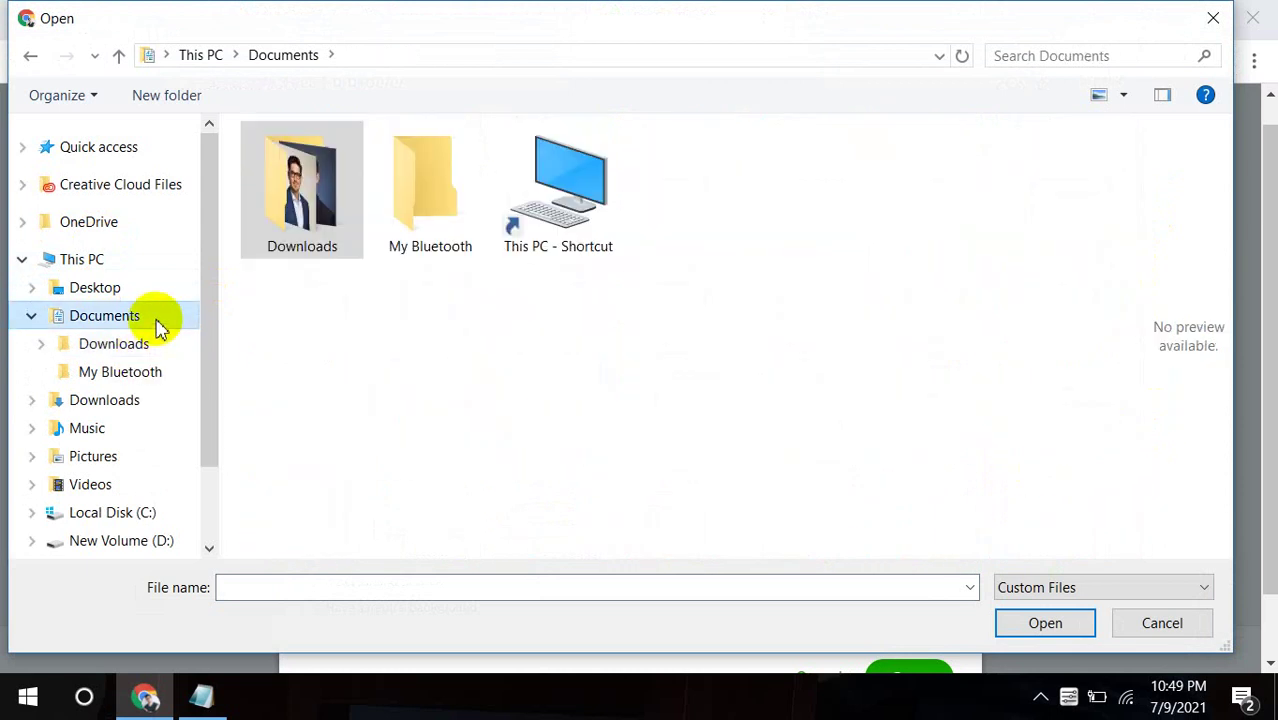
{"action": "left_click", "coordinate": [125, 258]}
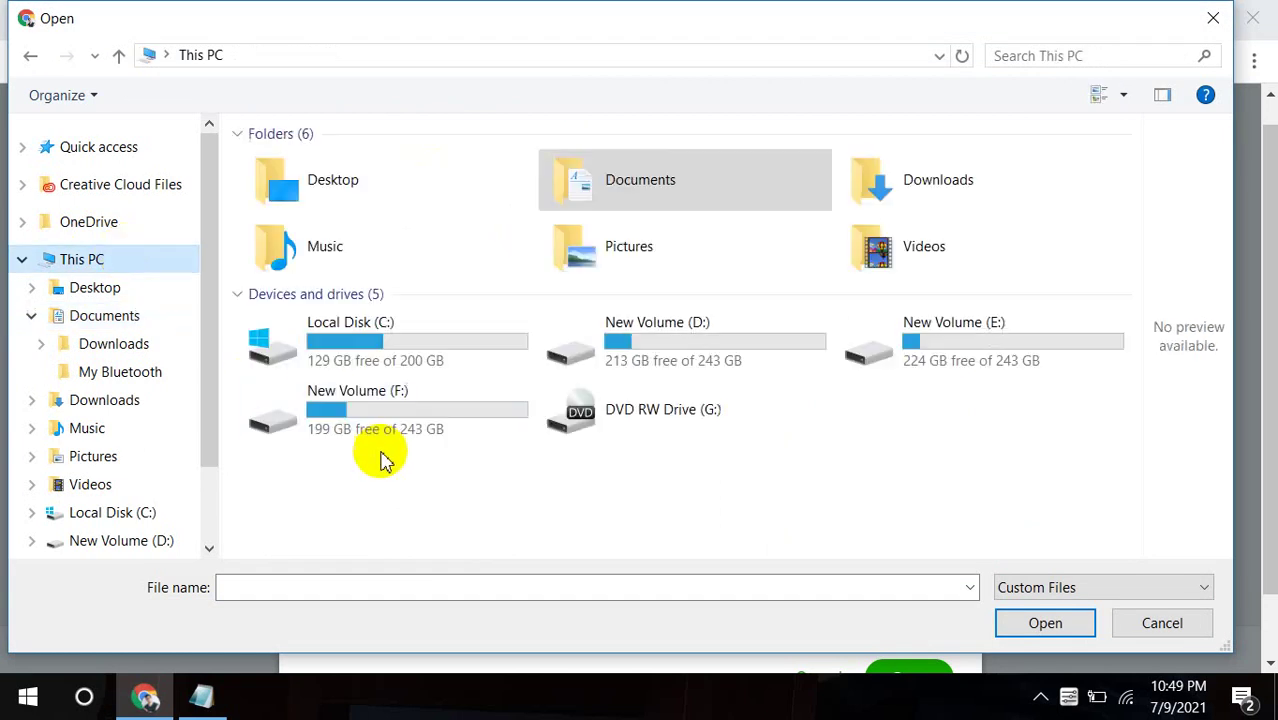
{"action": "double_click", "coordinate": [381, 428]}
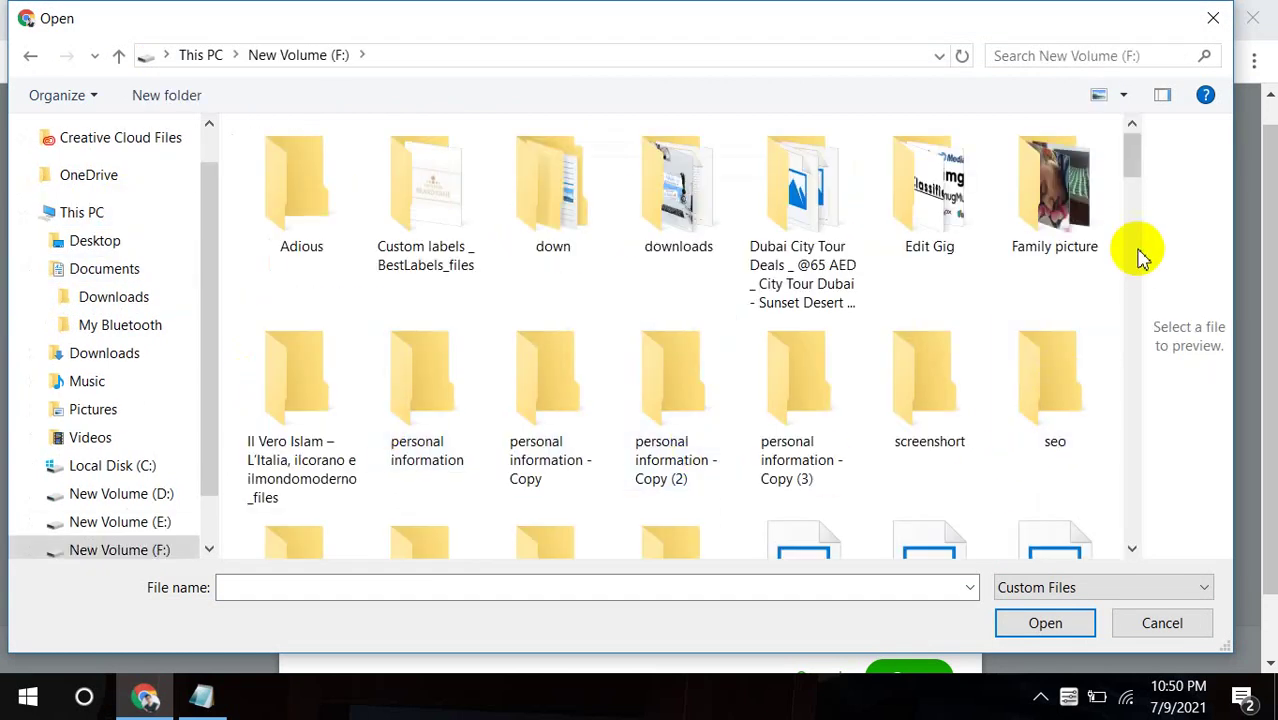
{"action": "left_click_drag", "start_coordinate": [1135, 136], "coordinate": [1134, 163]}
{"action": "double_click", "coordinate": [456, 329]}
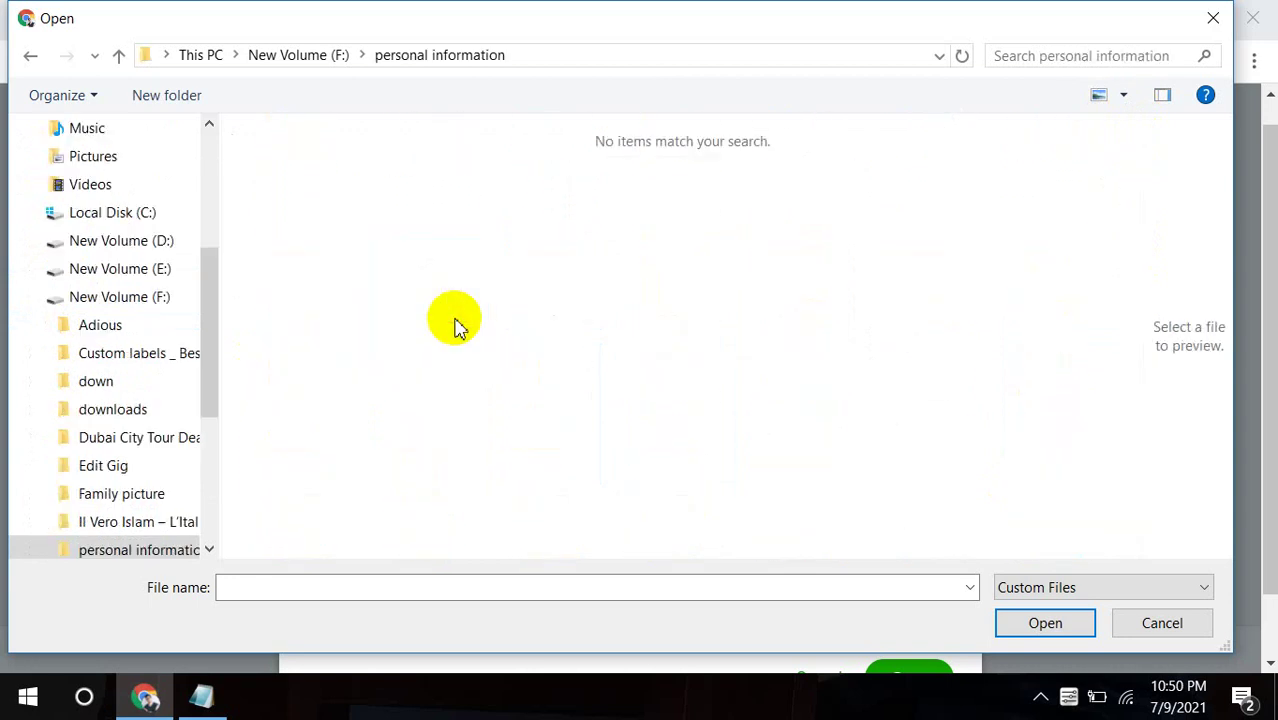
{"action": "left_click", "coordinate": [34, 60]}
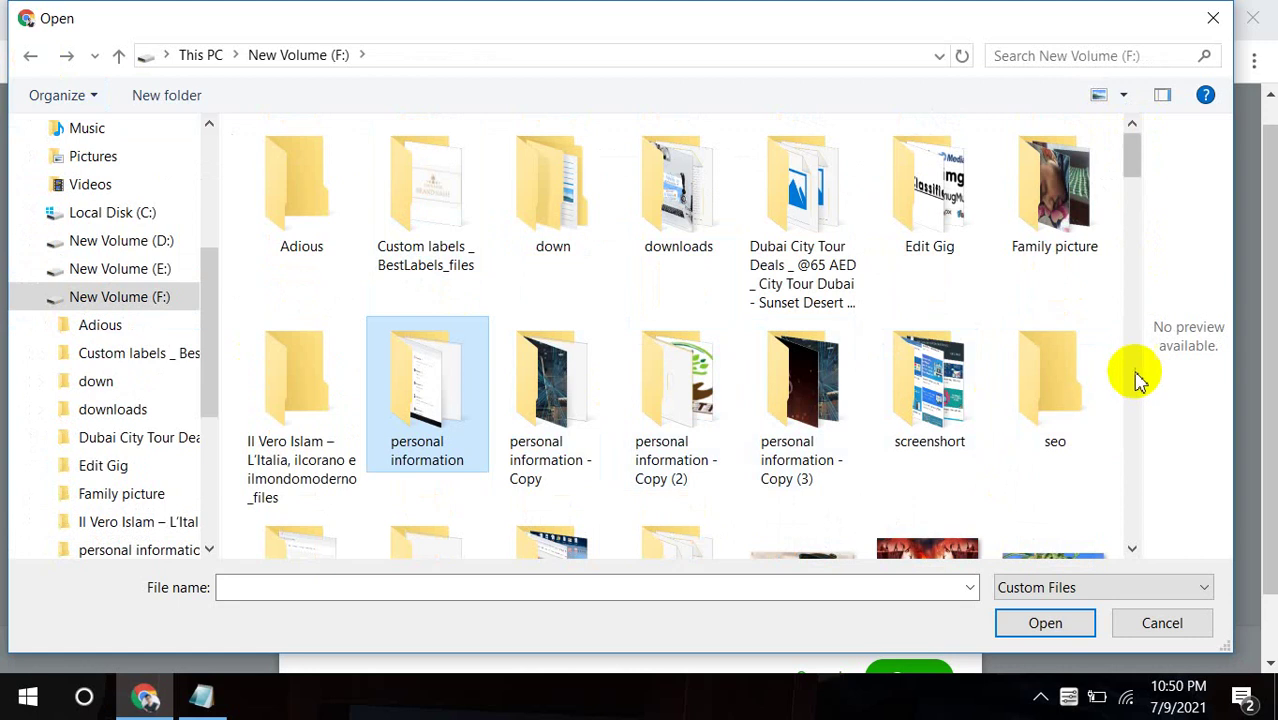
{"action": "mouse_move", "coordinate": [1133, 168]}
{"action": "left_mouse_down"}
{"action": "mouse_move", "coordinate": [1138, 197]}
{"action": "mouse_move", "coordinate": [1163, 172]}
{"action": "mouse_move", "coordinate": [1132, 150]}
{"action": "left_mouse_up"}
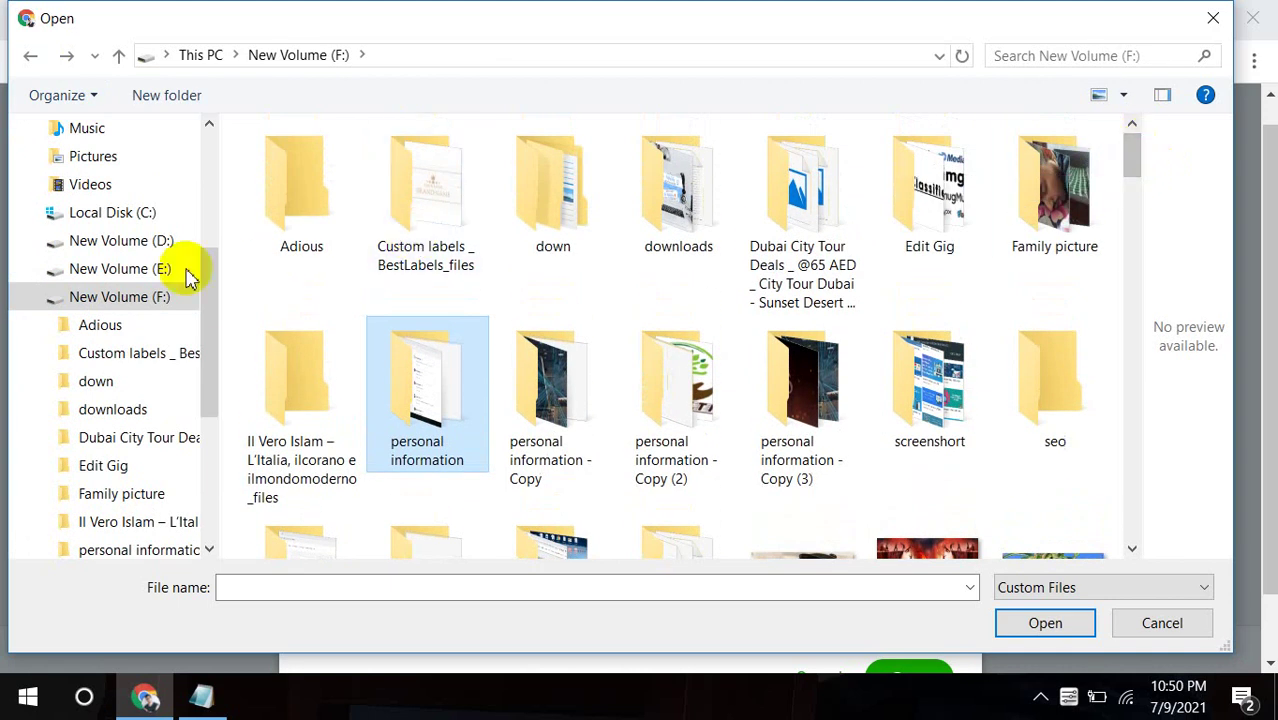
Check the E:, D: and C: drives and Pictures > Screenshots, then return to New Volume (F:).
{"action": "left_click", "coordinate": [140, 269]}
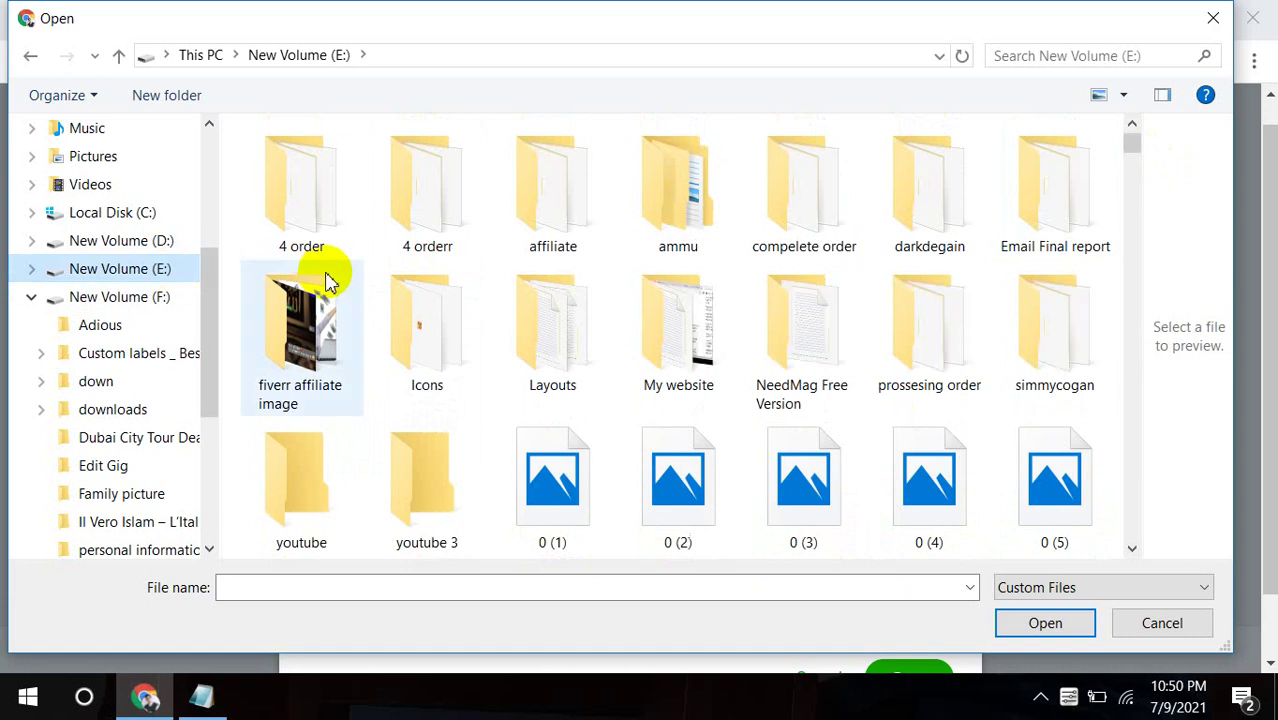
{"action": "left_click", "coordinate": [130, 242]}
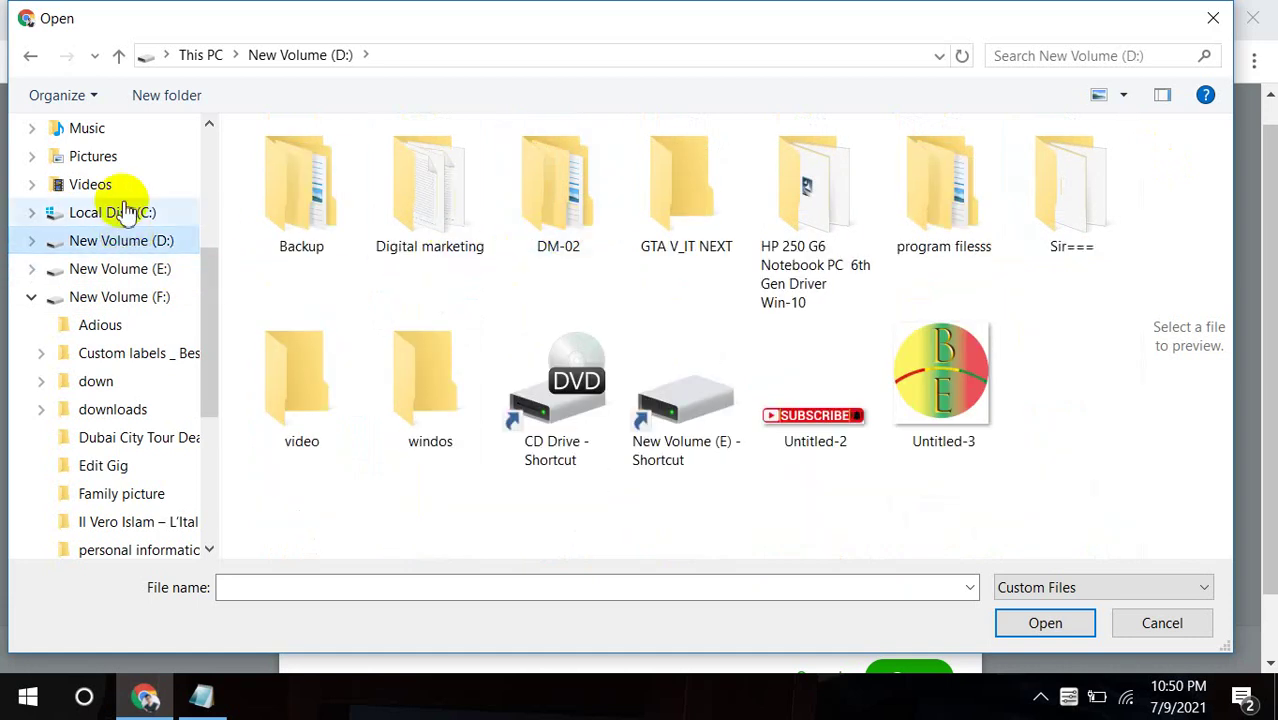
{"action": "left_click", "coordinate": [125, 212]}
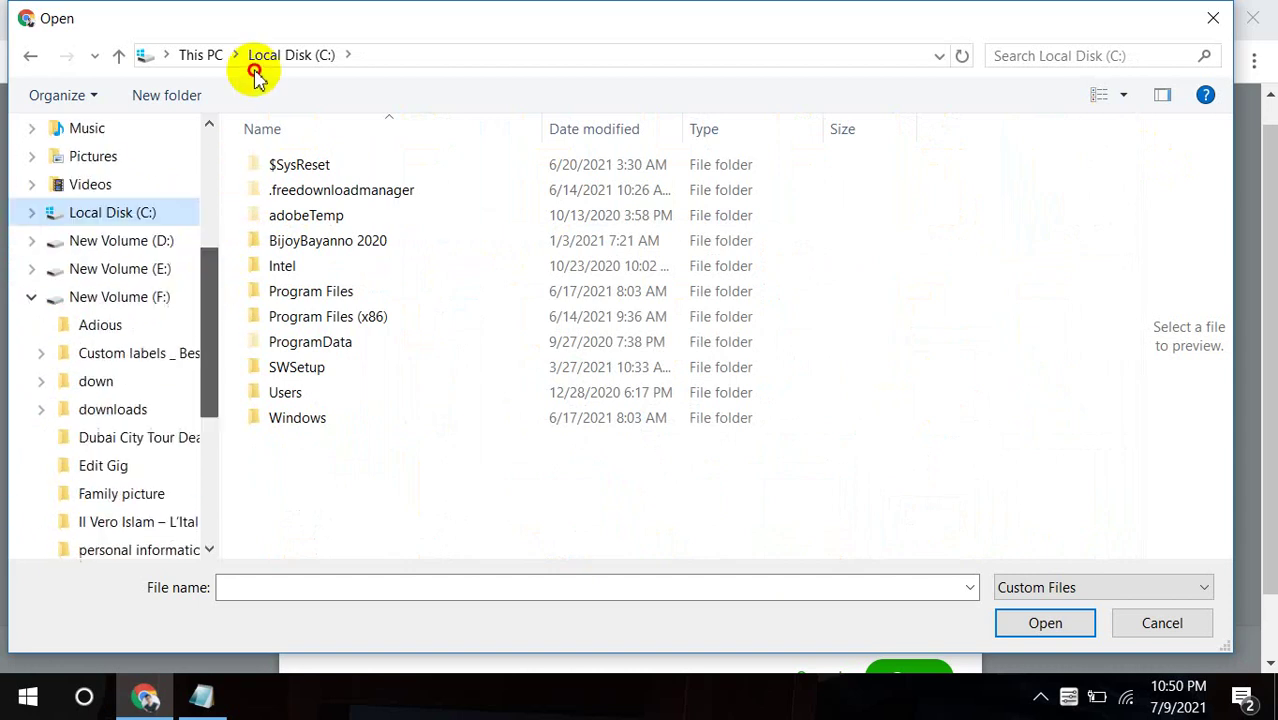
{"action": "left_click", "coordinate": [99, 168]}
{"action": "left_click", "coordinate": [442, 172]}
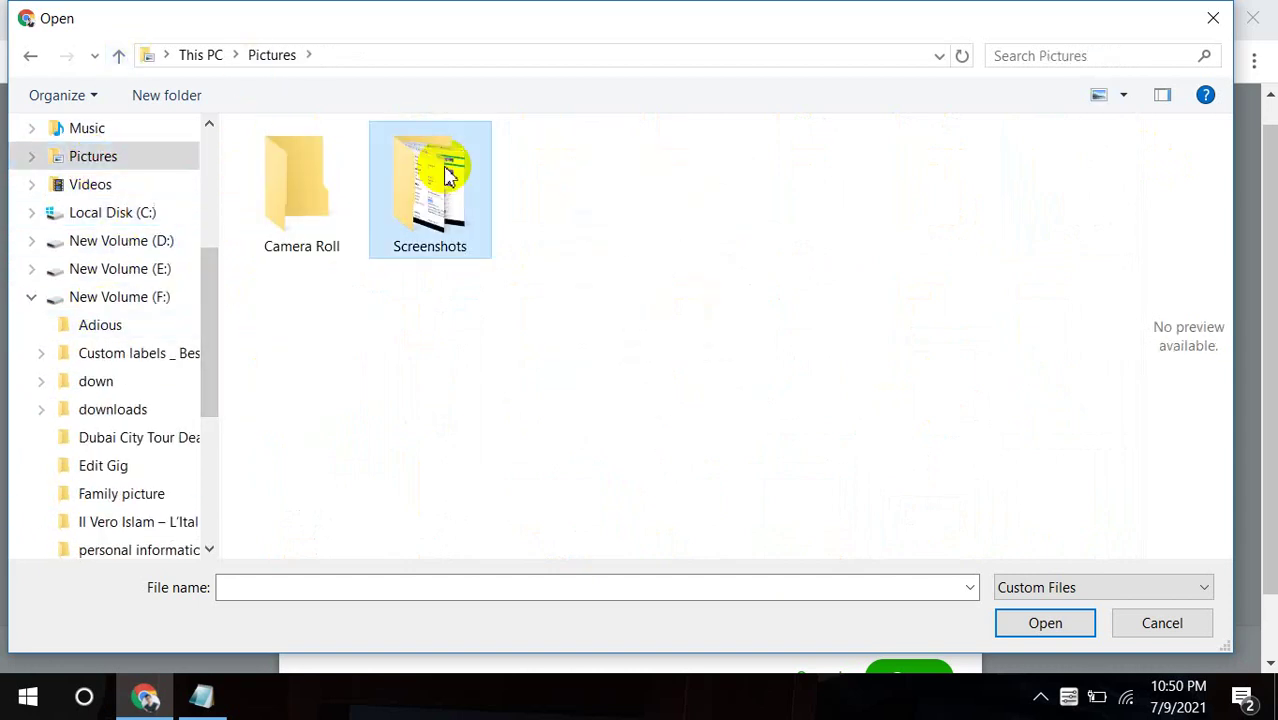
{"action": "left_click_drag", "start_coordinate": [220, 295], "coordinate": [188, 200]}
{"action": "left_click", "coordinate": [132, 218]}
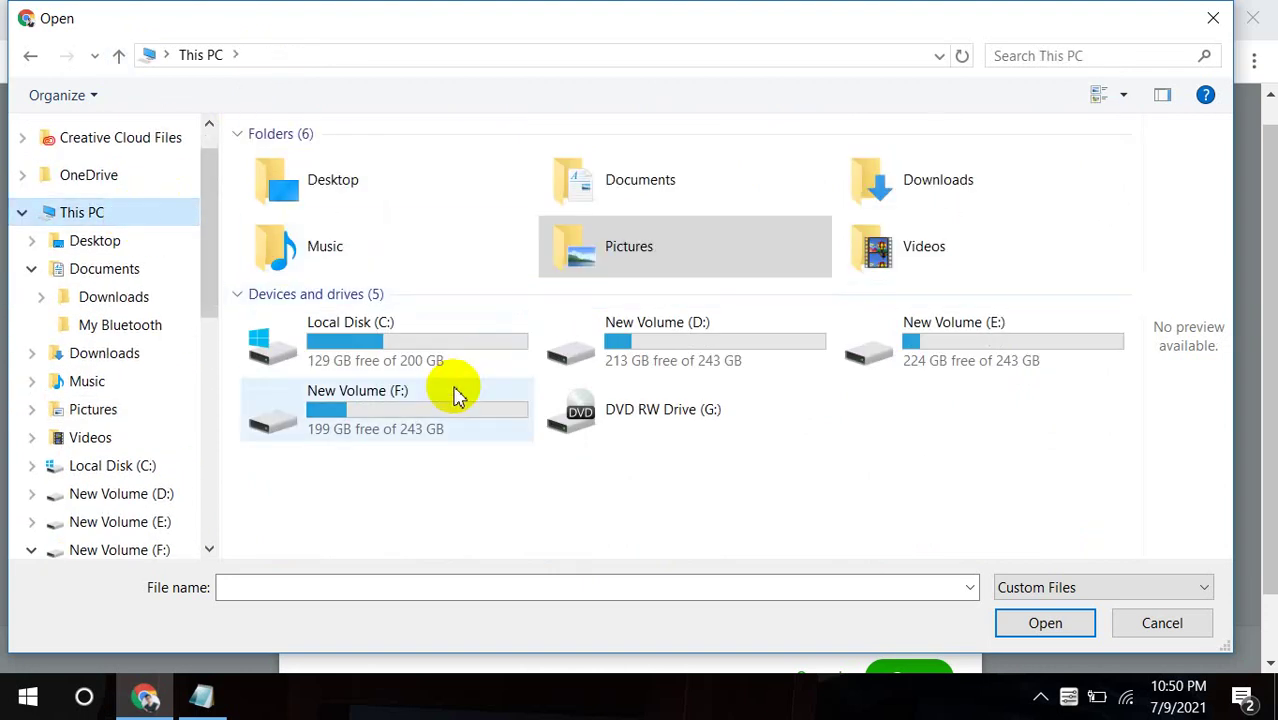
{"action": "double_click", "coordinate": [455, 395]}
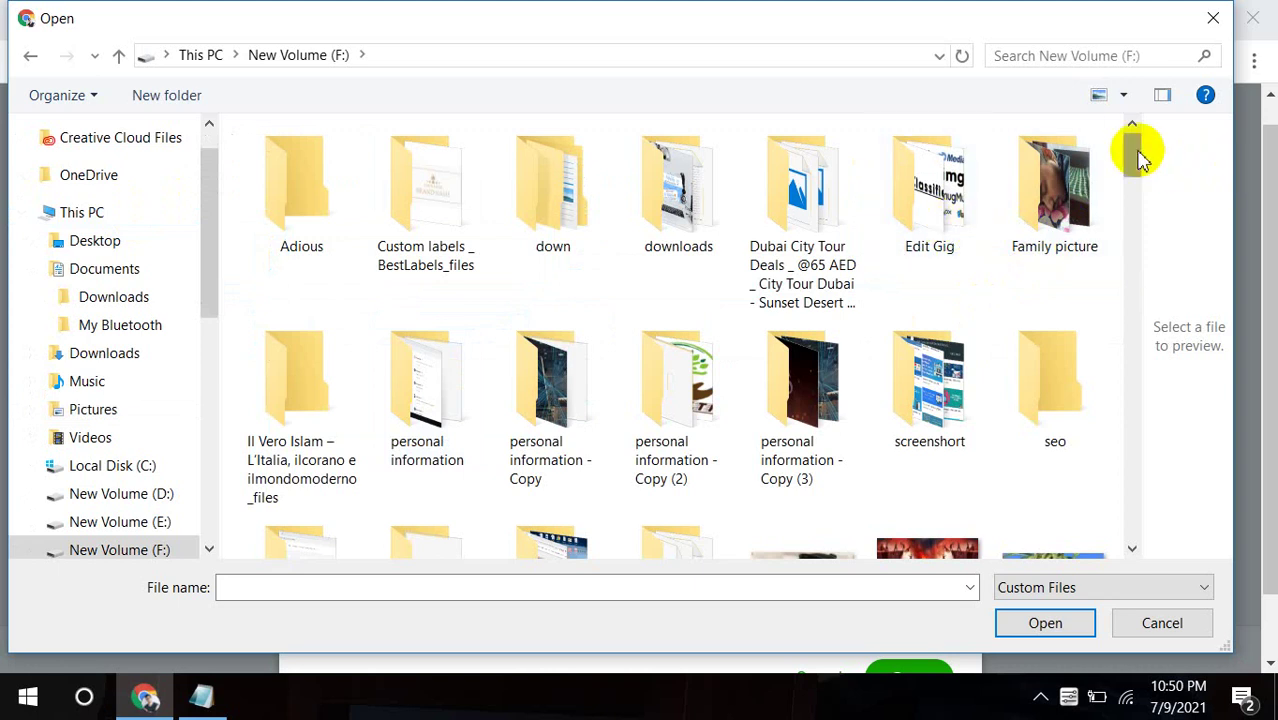
{"action": "left_click_drag", "start_coordinate": [1133, 148], "coordinate": [1137, 168]}
{"action": "scroll", "coordinate": [1135, 165], "scroll_direction": "down", "scroll_amount": 2}
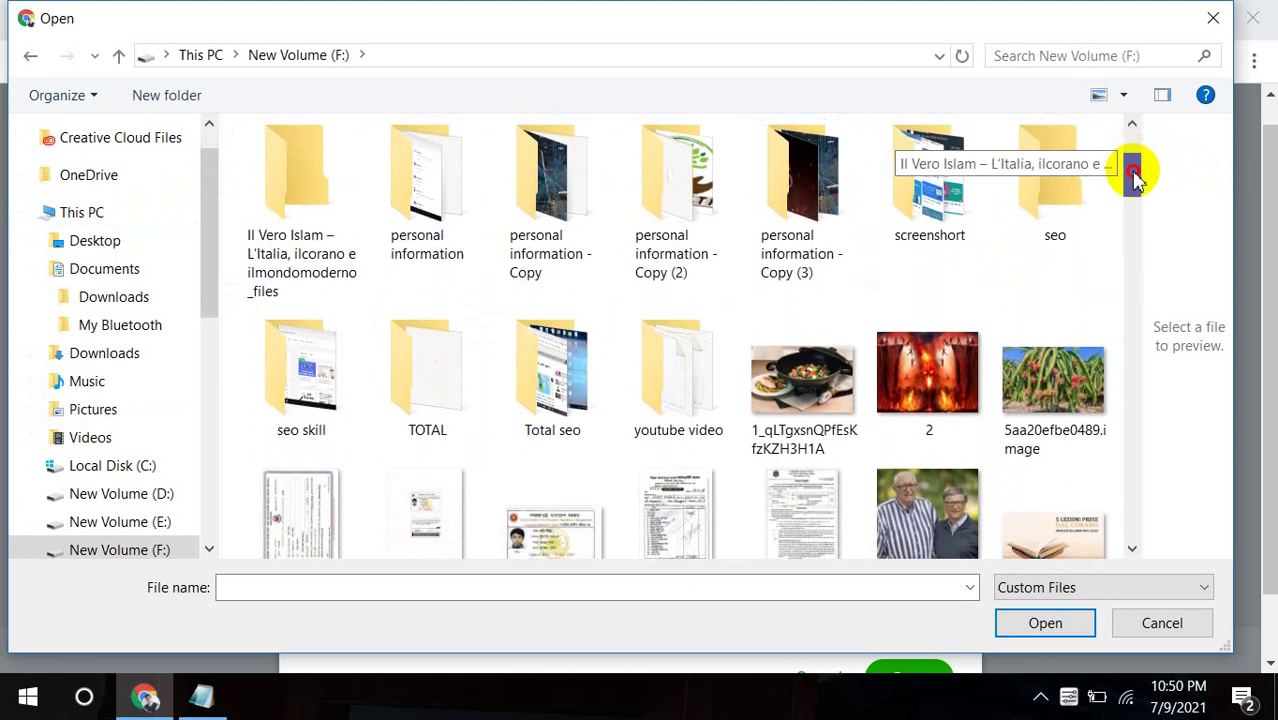
In the F: personal information folders, set the file type filter to All Files.
{"action": "double_click", "coordinate": [835, 222]}
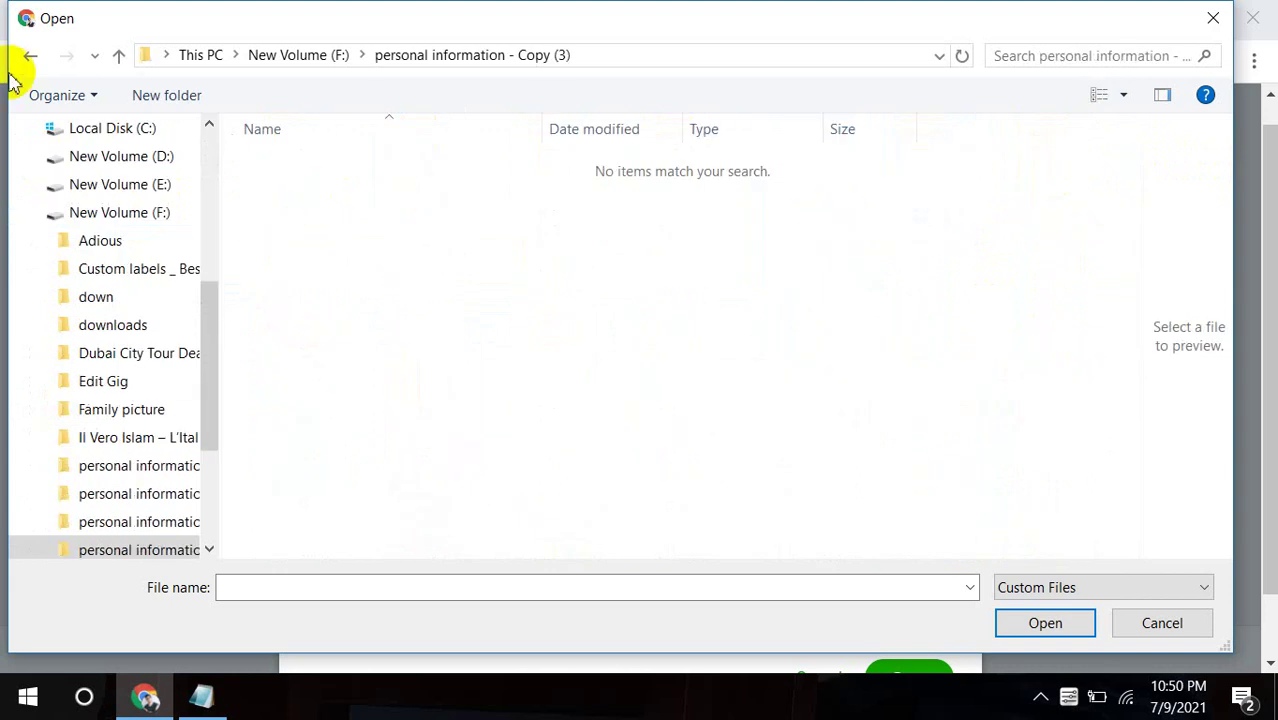
{"action": "left_click", "coordinate": [28, 58]}
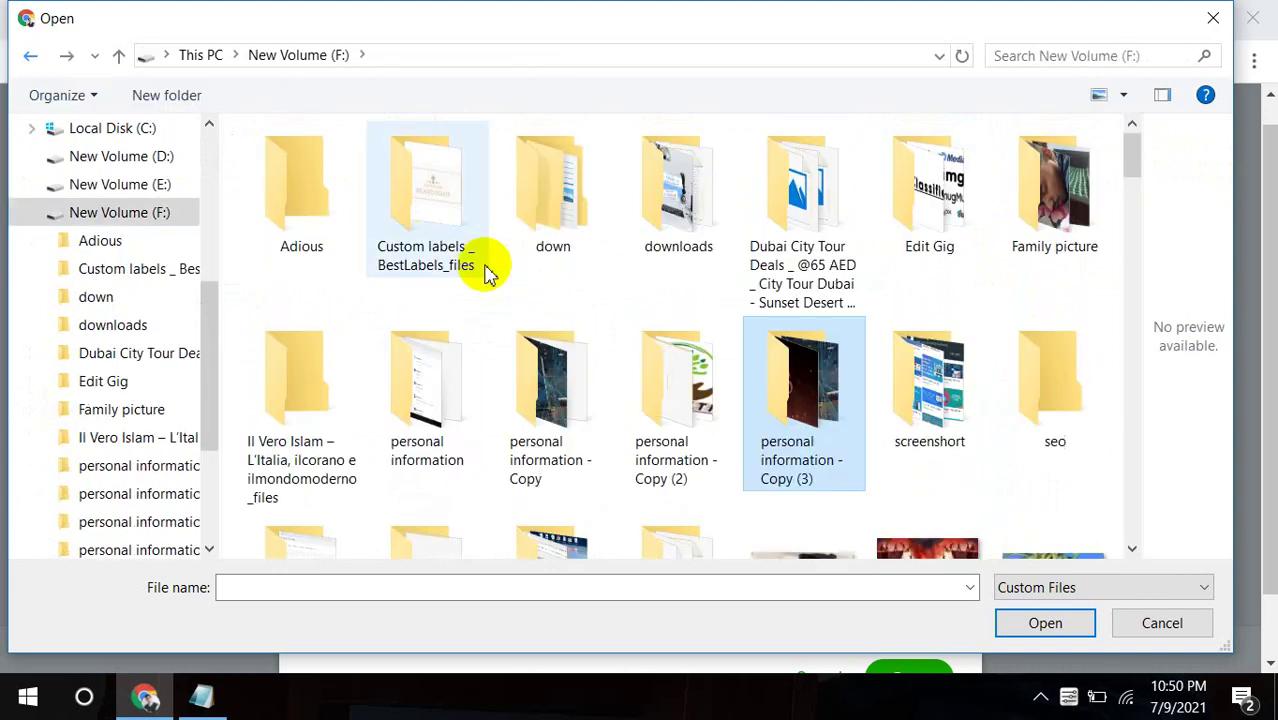
{"action": "double_click", "coordinate": [470, 385]}
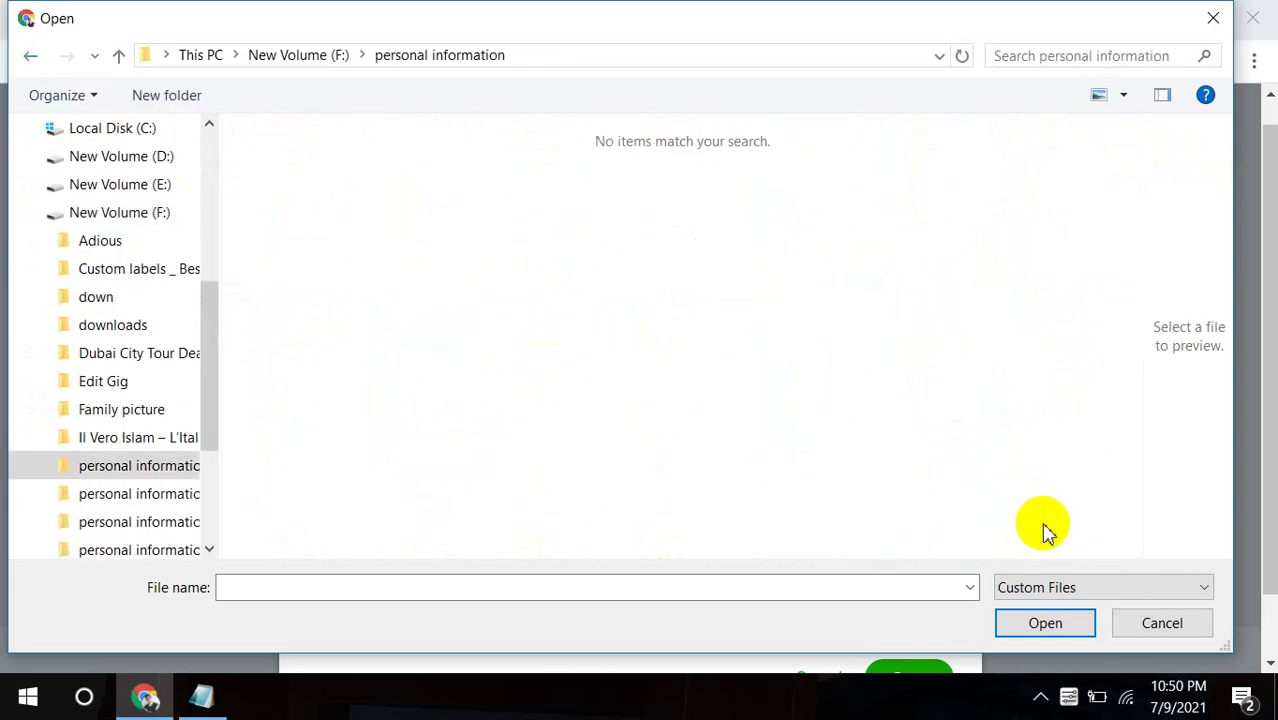
{"action": "left_click", "coordinate": [1060, 590]}
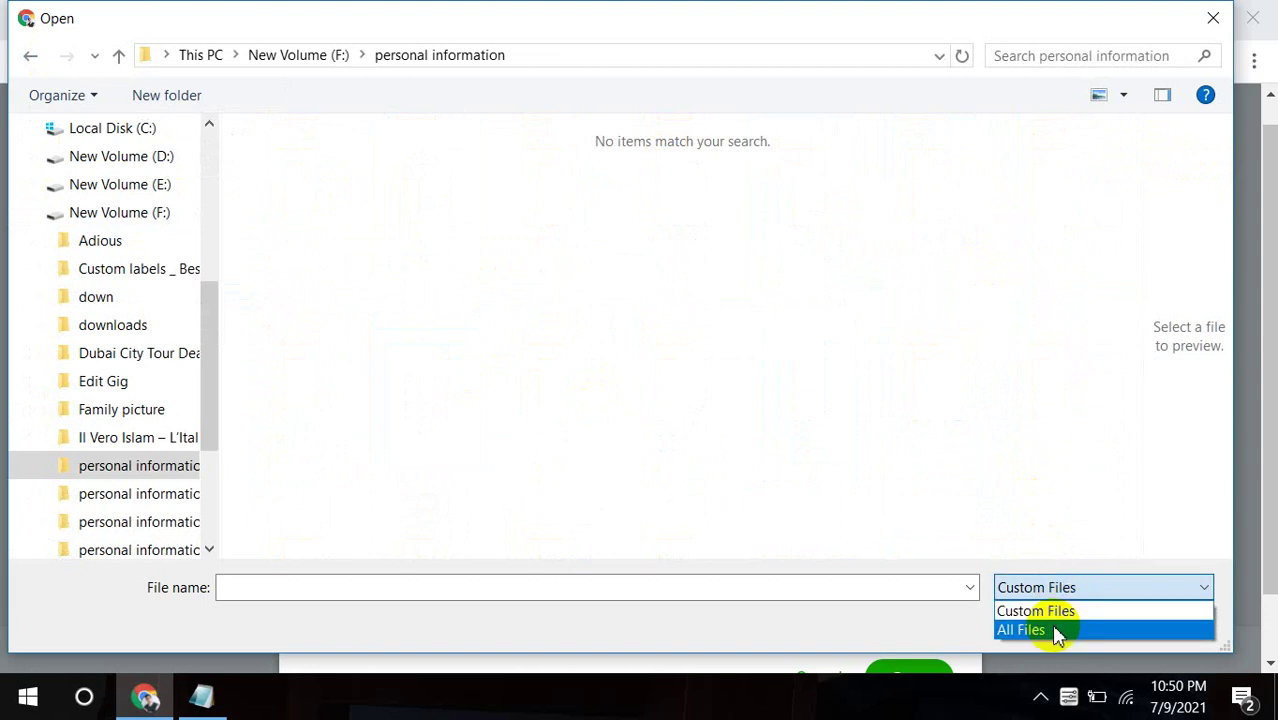
{"action": "left_click", "coordinate": [1052, 630]}
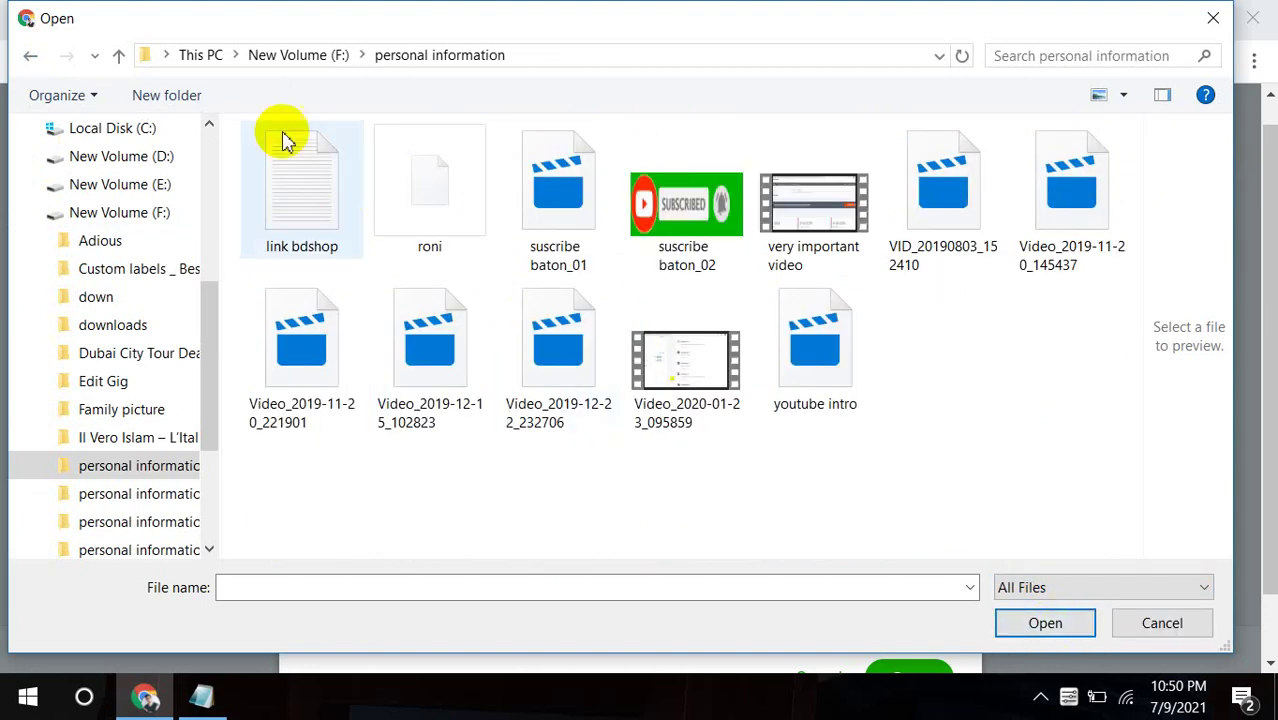
{"action": "left_click", "coordinate": [30, 55]}
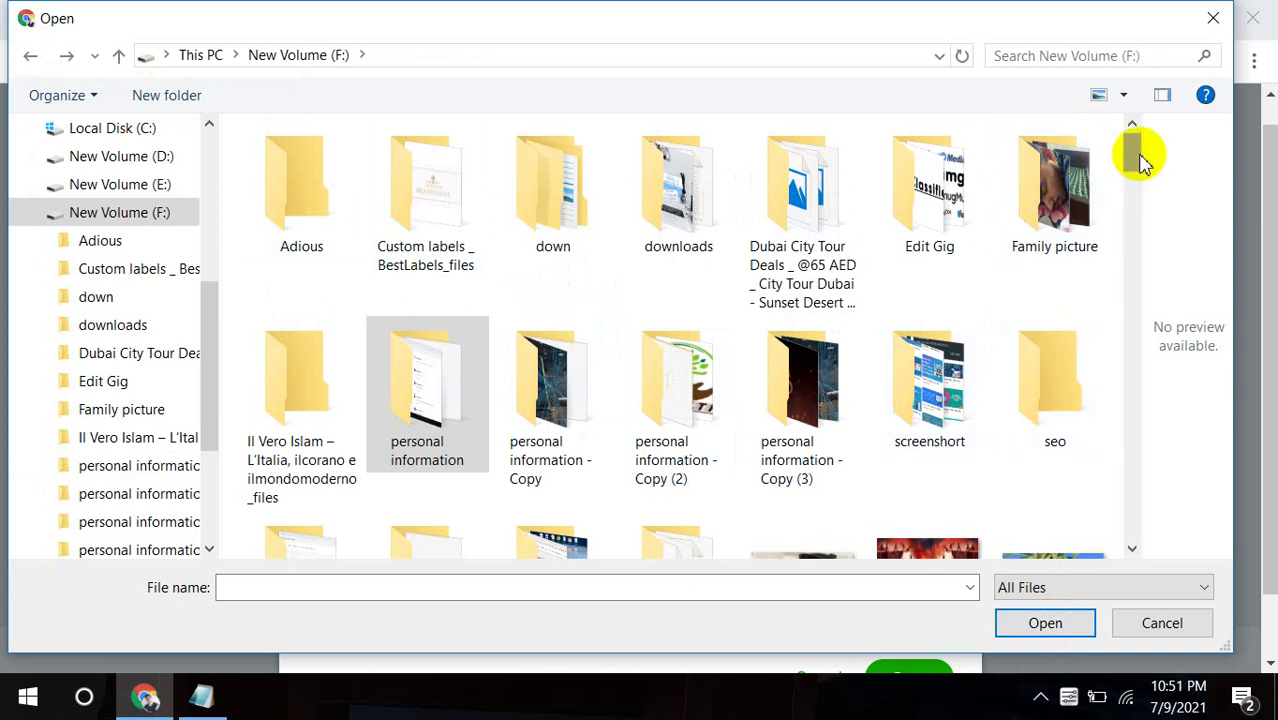
{"action": "left_click_drag", "start_coordinate": [1139, 157], "coordinate": [1139, 180]}
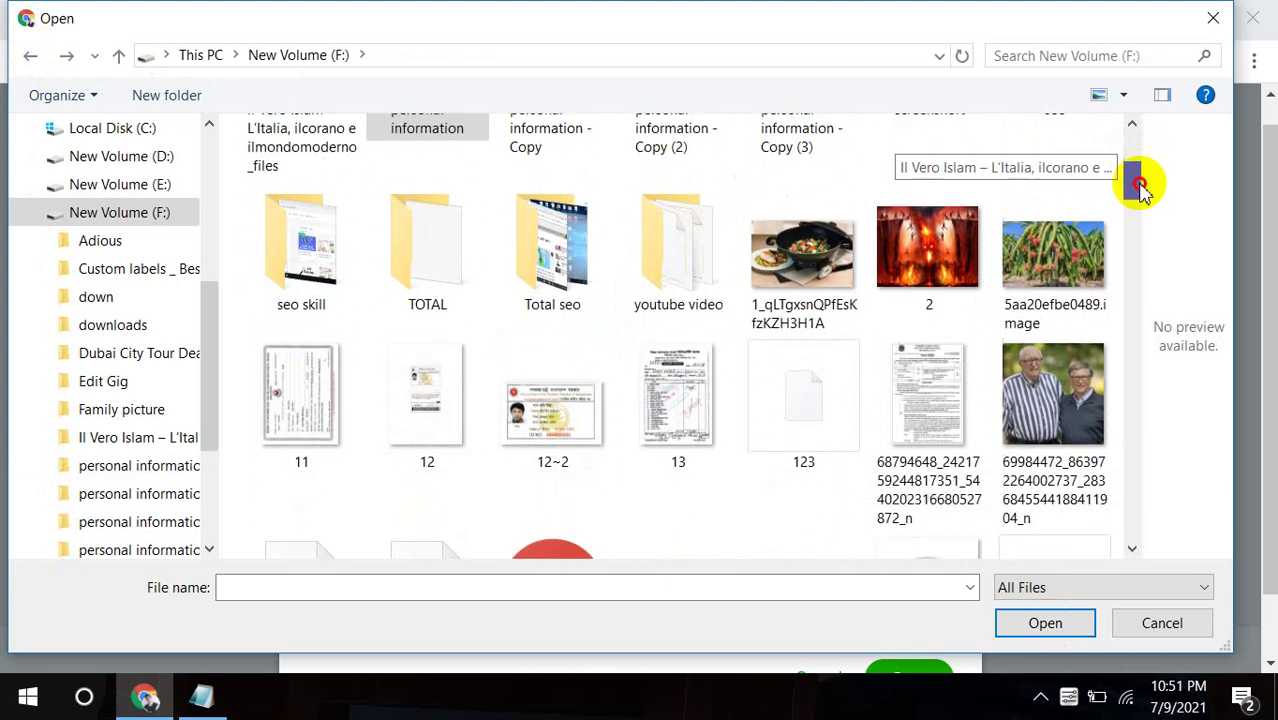
Choose images (8) from Documents > Downloads as the portrait to upload.
{"action": "left_click", "coordinate": [150, 186]}
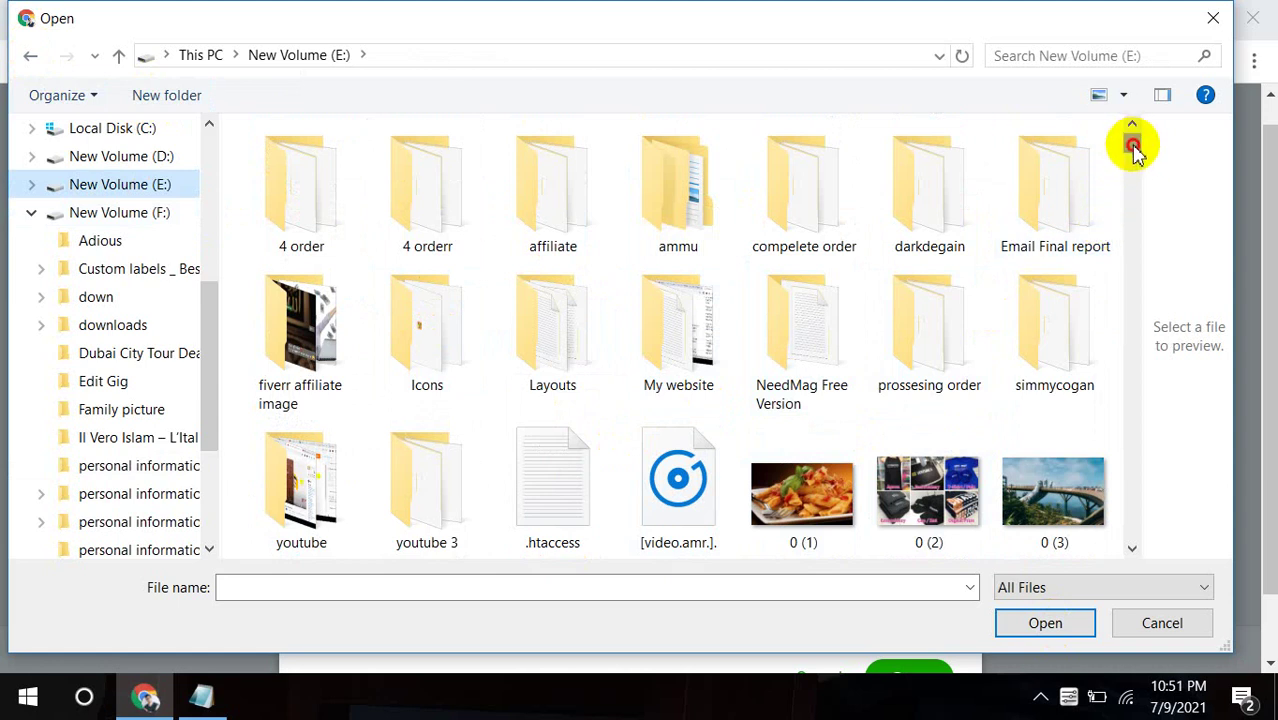
{"action": "scroll", "coordinate": [1133, 147], "scroll_direction": "down", "scroll_amount": 2}
{"action": "left_click_drag", "start_coordinate": [1133, 147], "coordinate": [1127, 232]}
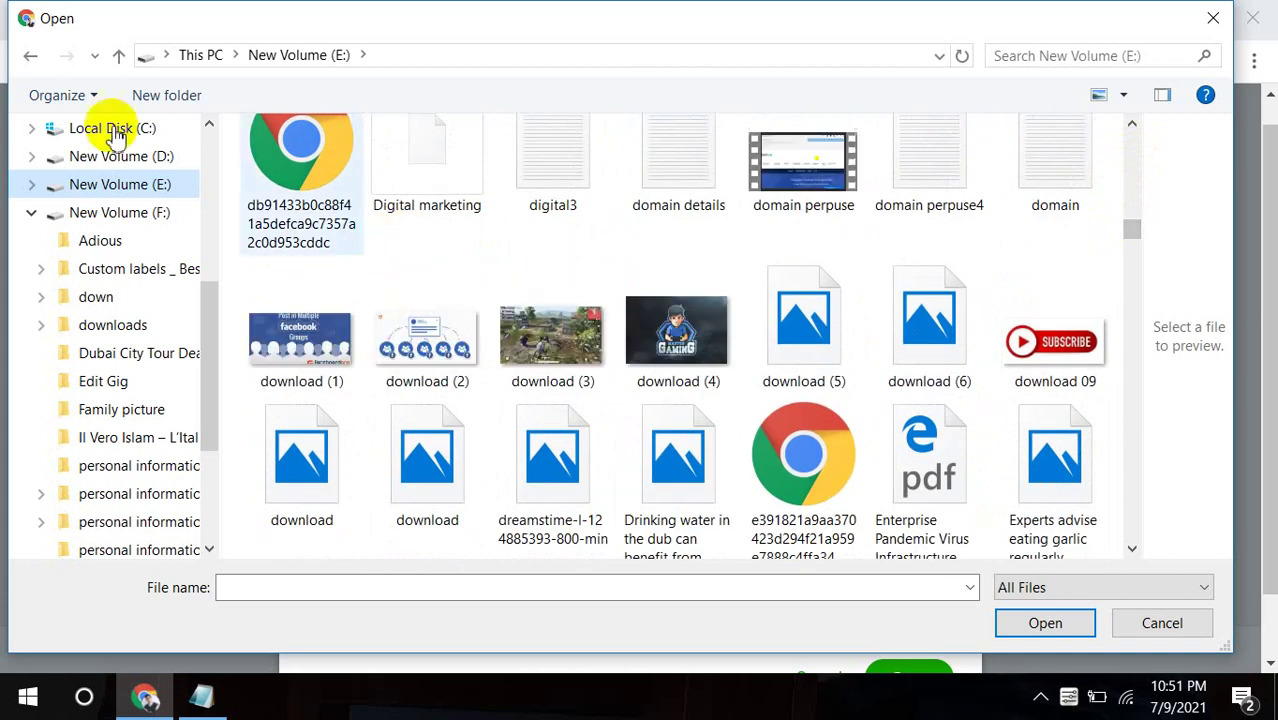
{"action": "scroll", "coordinate": [205, 288], "scroll_direction": "up", "scroll_amount": 5}
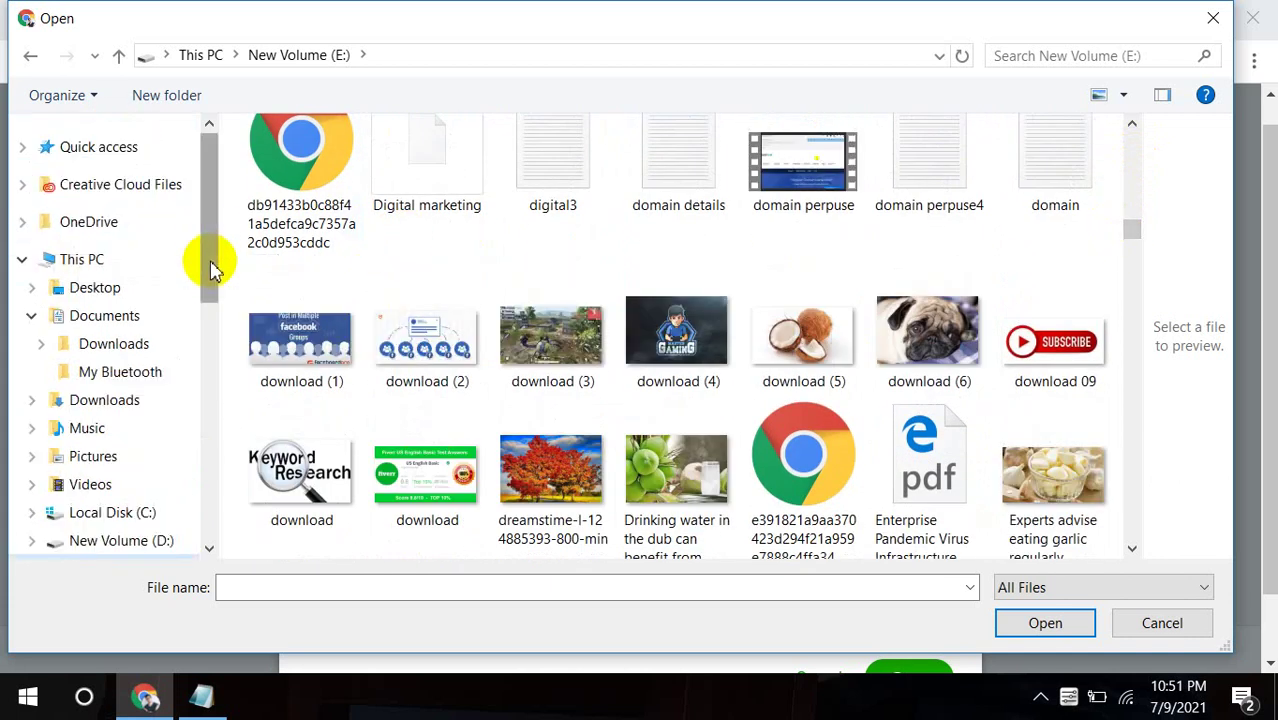
{"action": "left_click", "coordinate": [150, 316]}
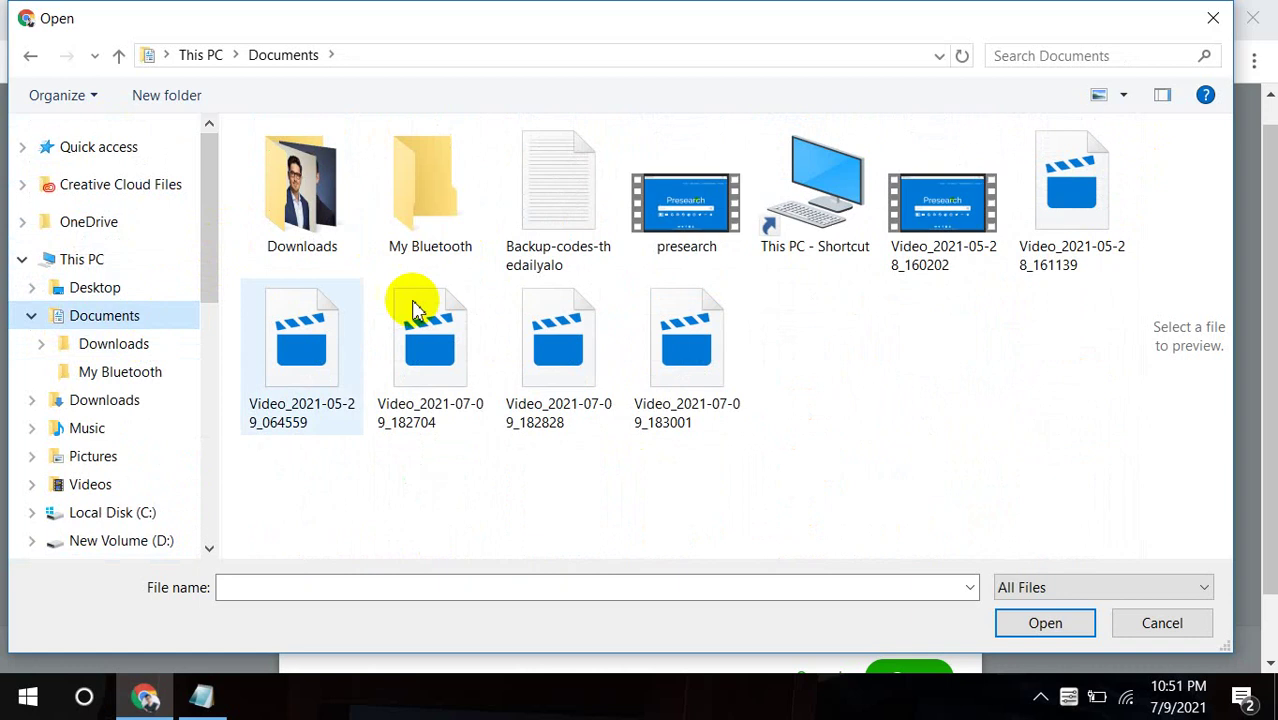
{"action": "double_click", "coordinate": [318, 180]}
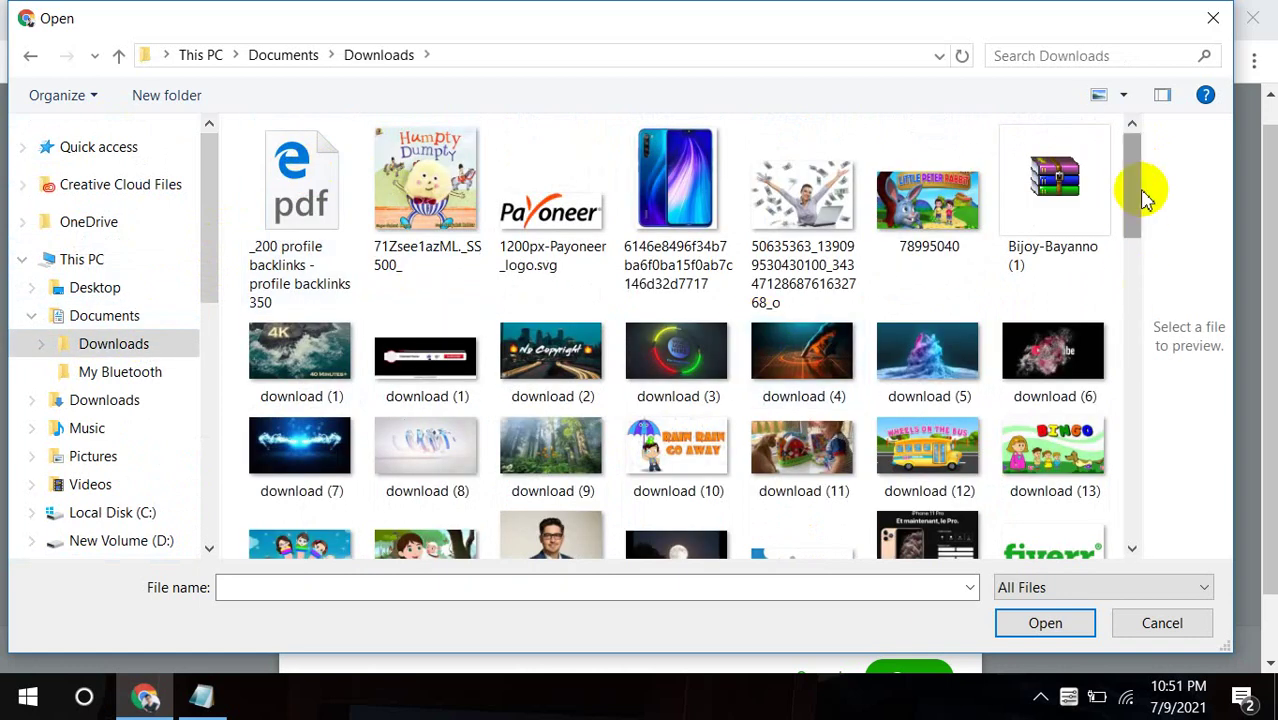
{"action": "left_click_drag", "start_coordinate": [1135, 207], "coordinate": [1190, 318]}
{"action": "left_click", "coordinate": [676, 462]}
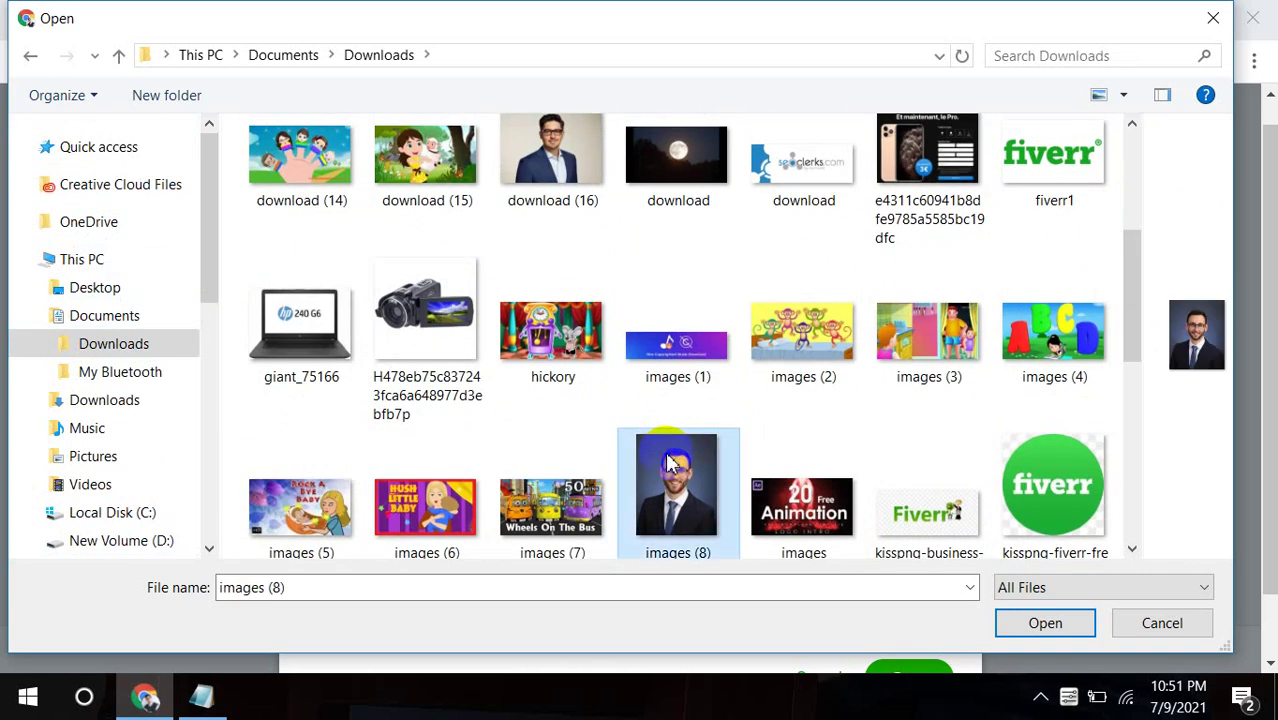
{"action": "left_click", "coordinate": [1050, 628]}
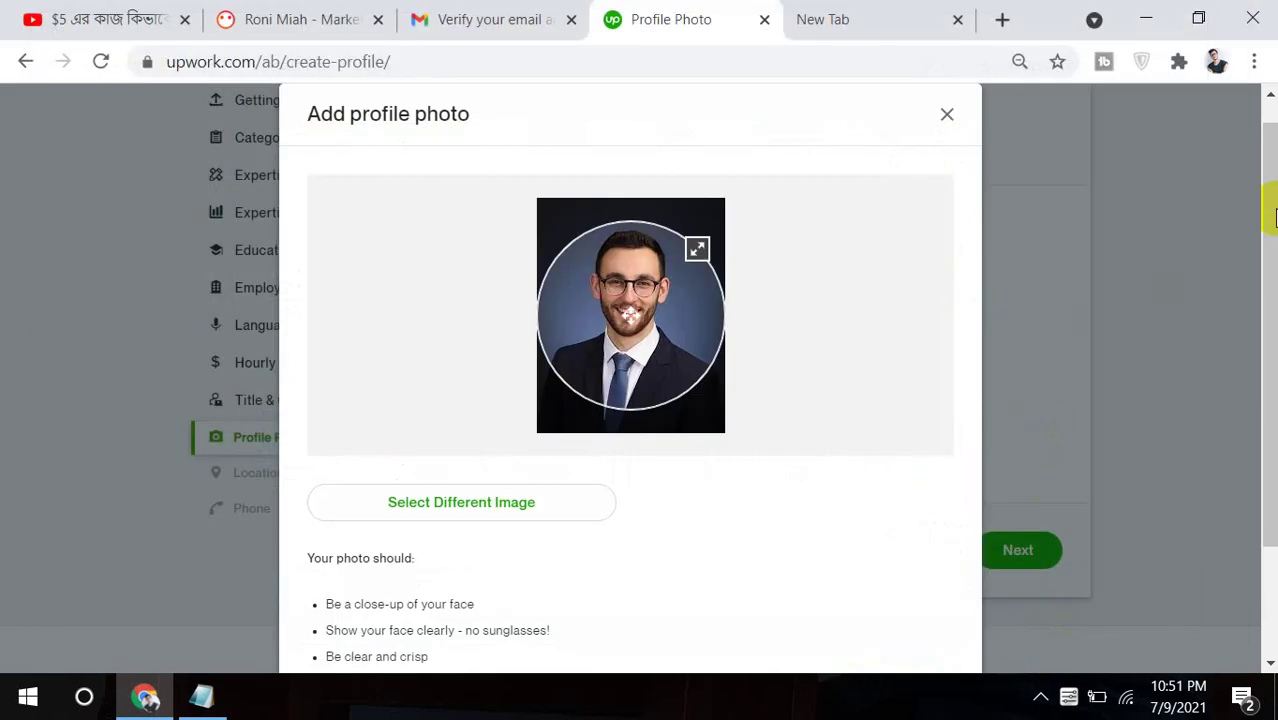
Try saving the images (8) portrait and dismiss the can't-upload-image error.
{"action": "scroll", "coordinate": [1272, 234], "scroll_direction": "down", "scroll_amount": 2}
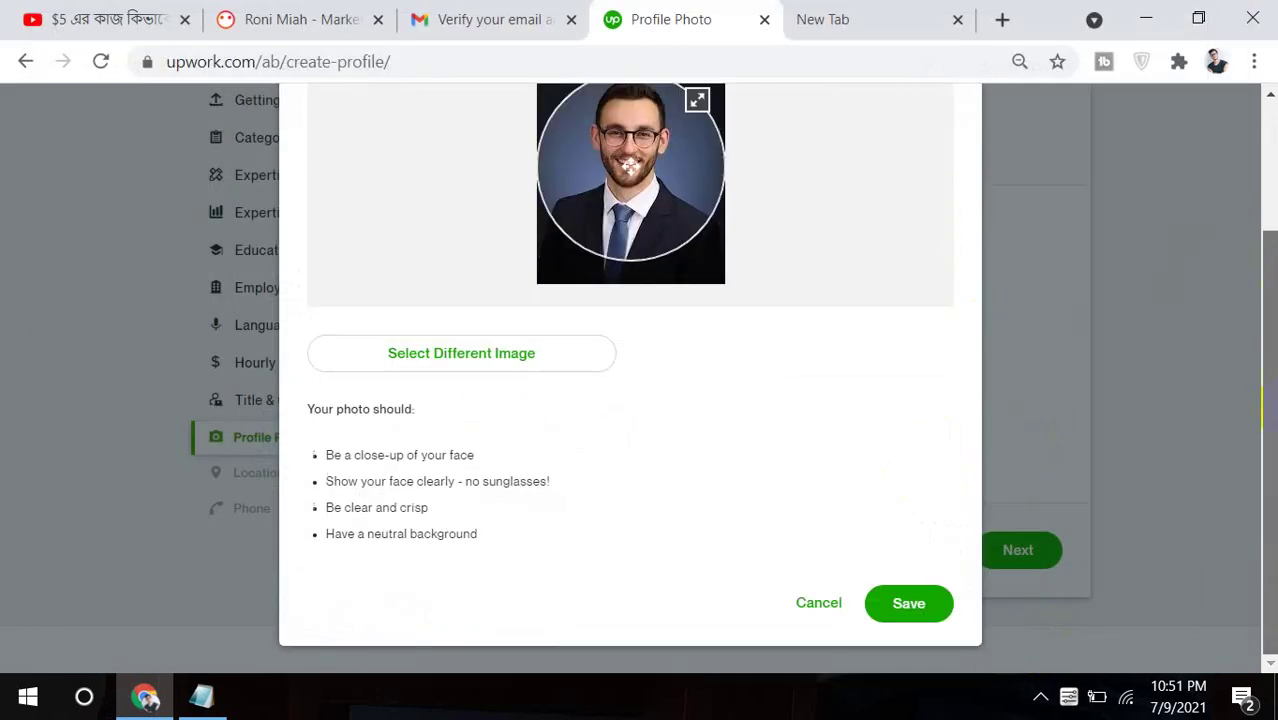
{"action": "left_click", "coordinate": [921, 602]}
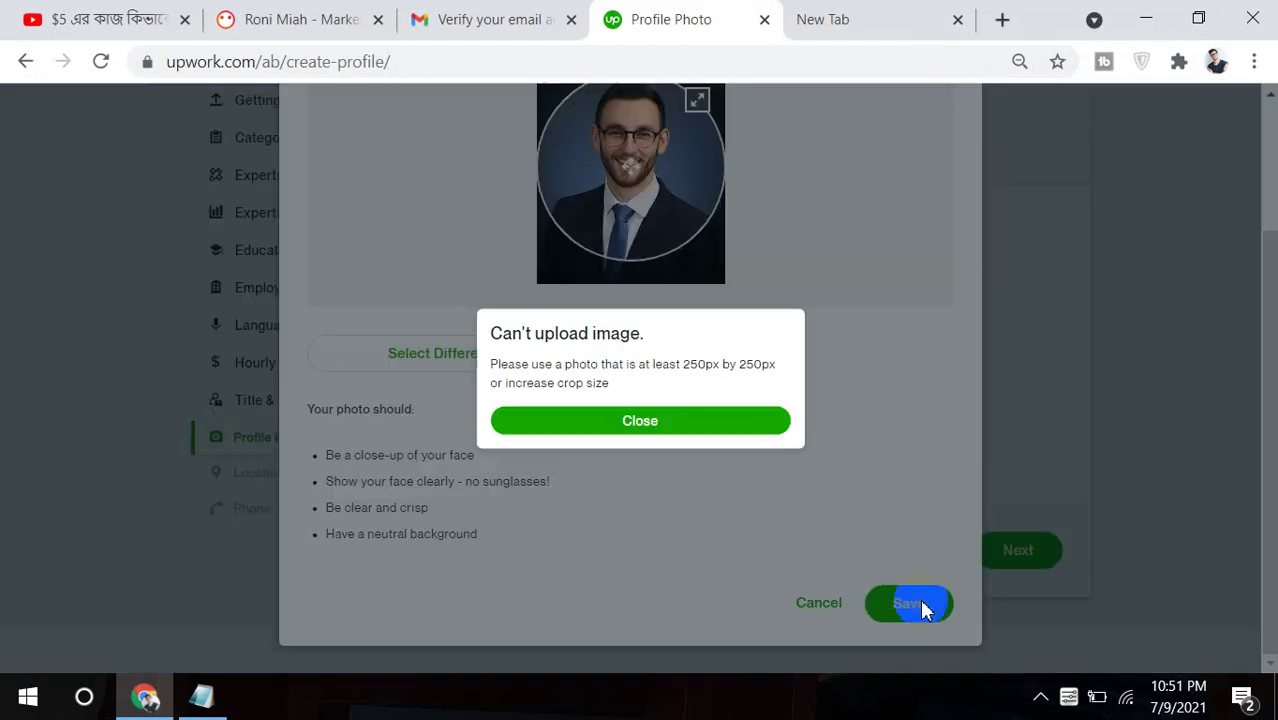
{"action": "left_click", "coordinate": [709, 418]}
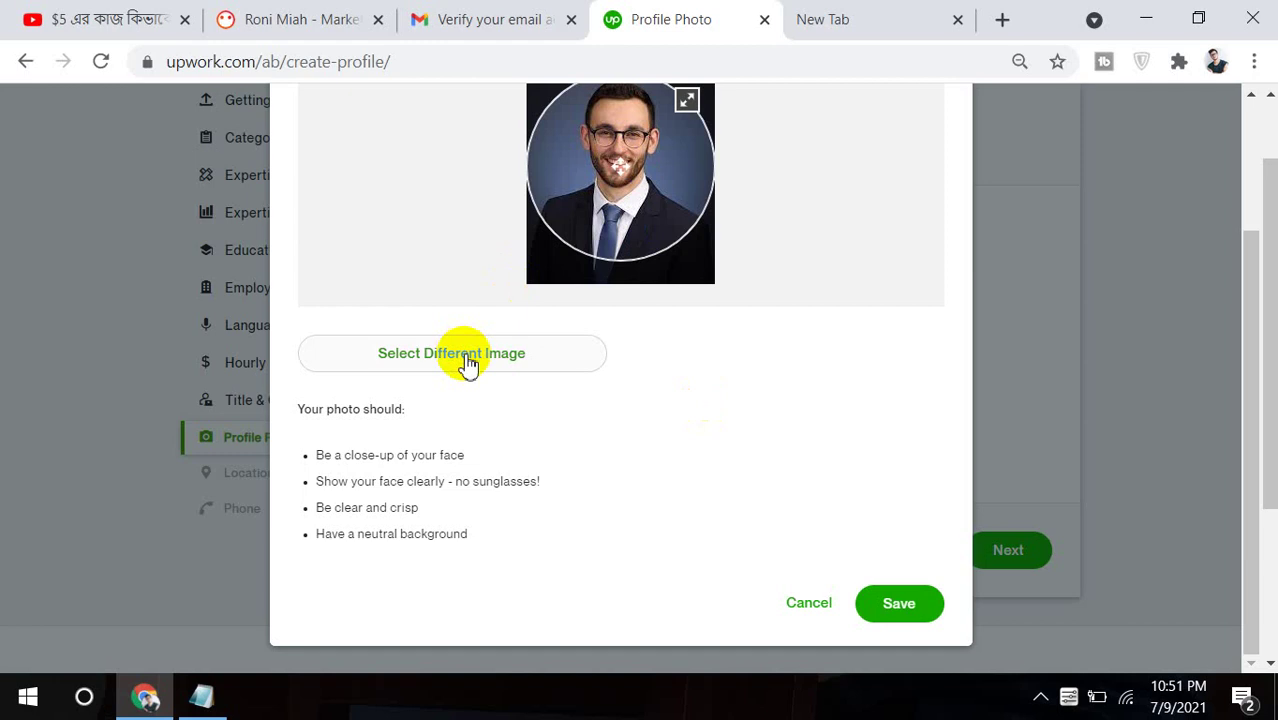
Upload Untitled design (1) from the other Downloads folder, save it, and move to Location.
{"action": "left_click", "coordinate": [465, 357]}
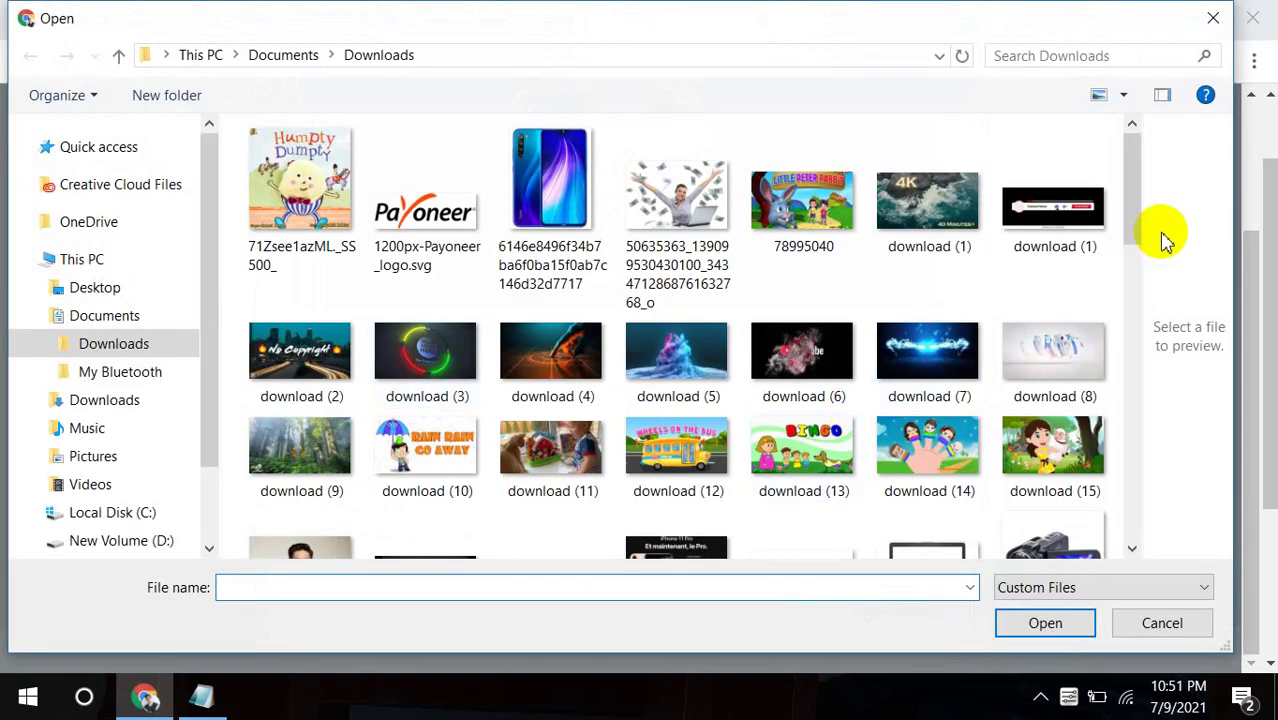
{"action": "left_click_drag", "start_coordinate": [1127, 203], "coordinate": [1135, 266]}
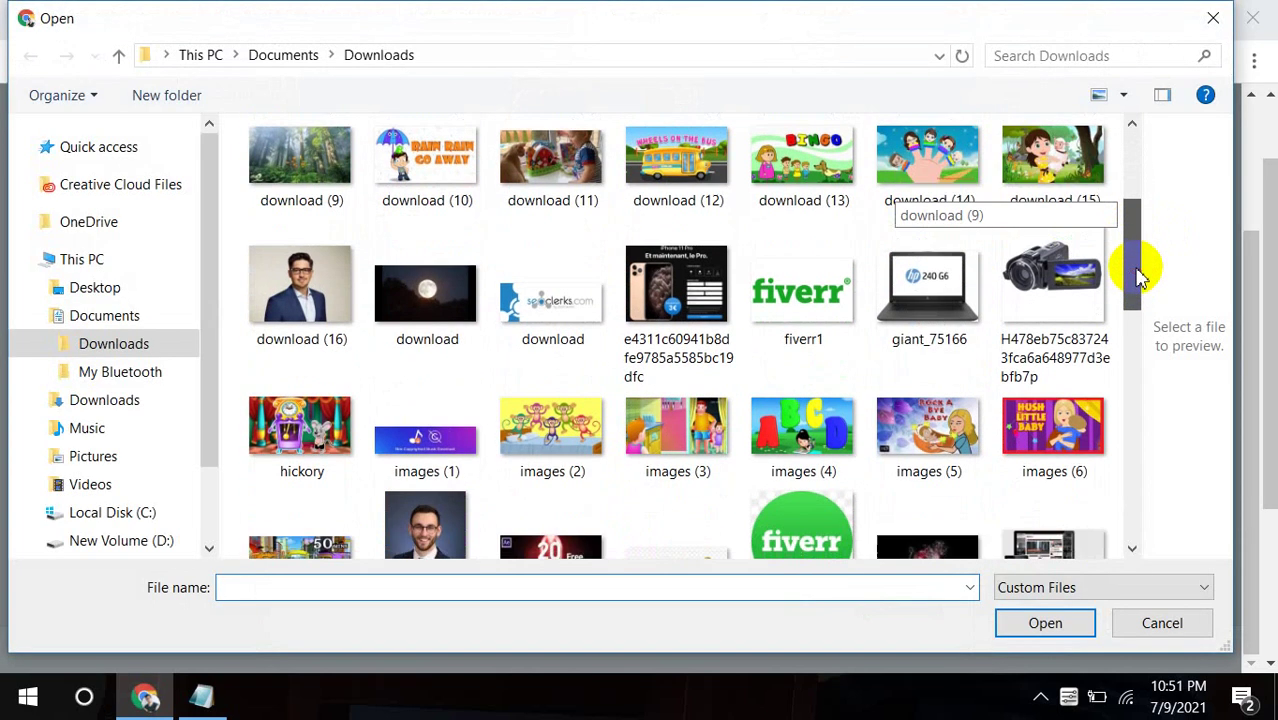
{"action": "left_click", "coordinate": [352, 305]}
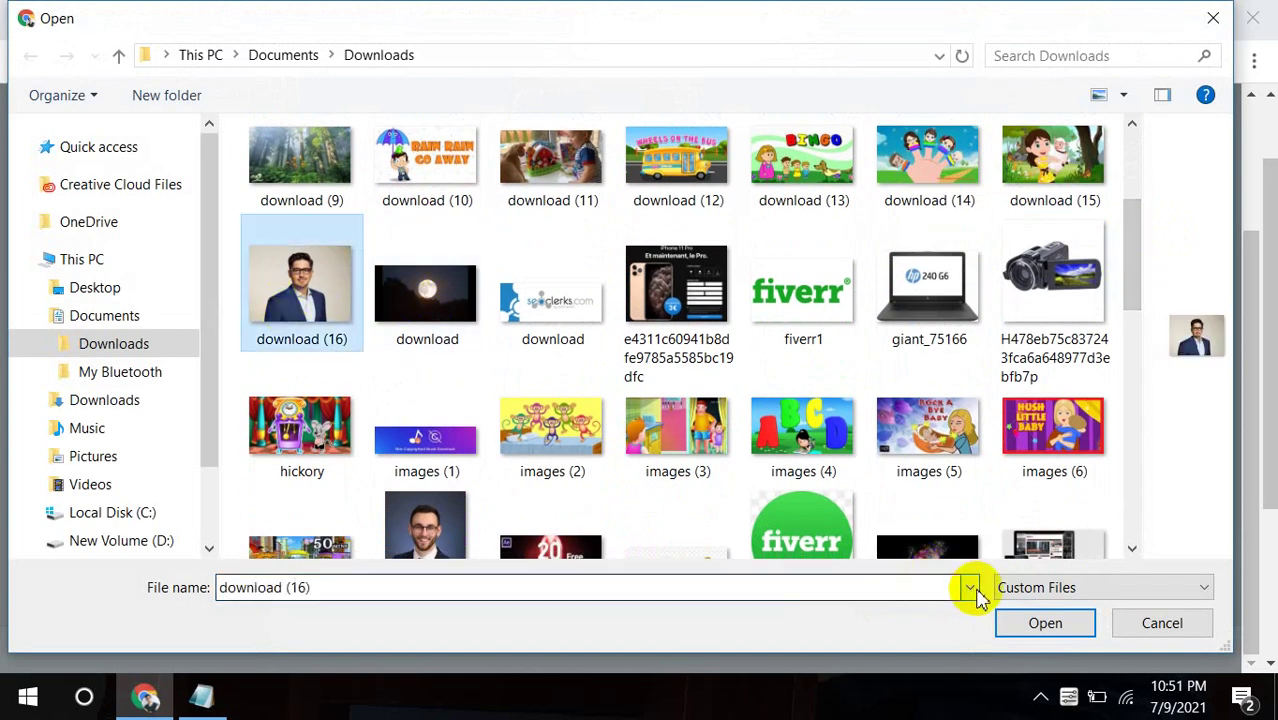
{"action": "left_click", "coordinate": [106, 416]}
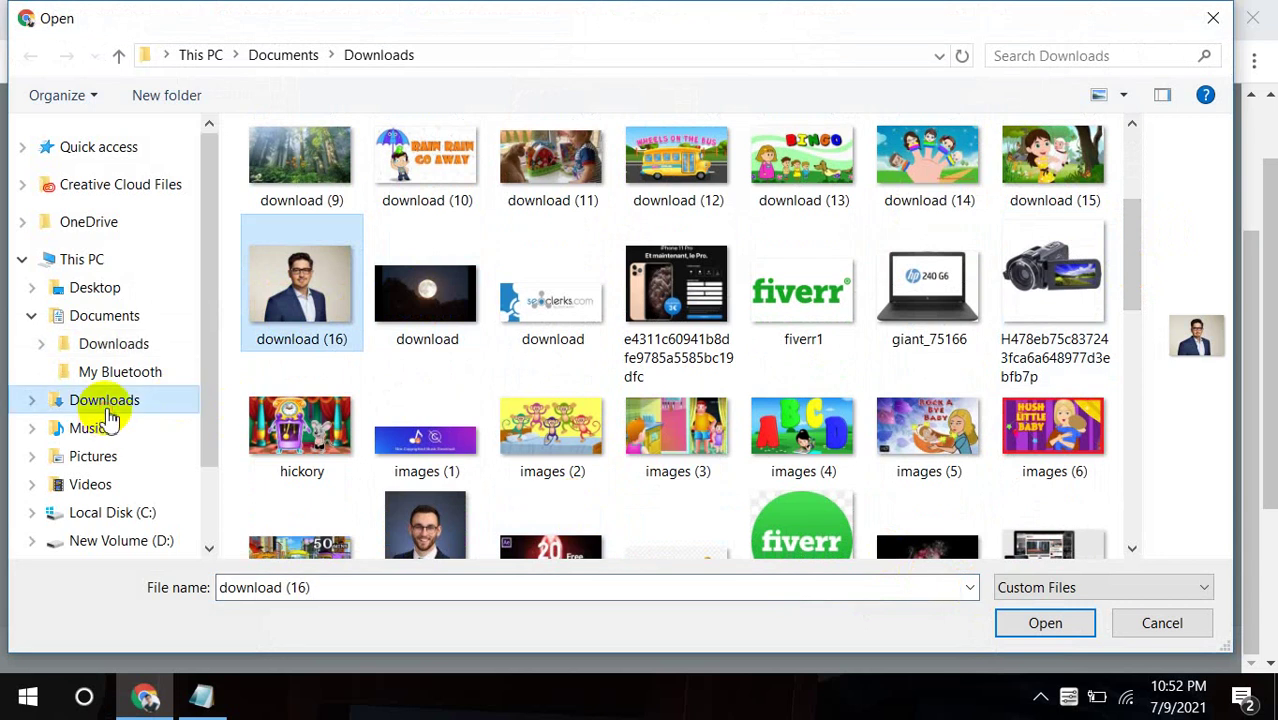
{"action": "left_click", "coordinate": [330, 387]}
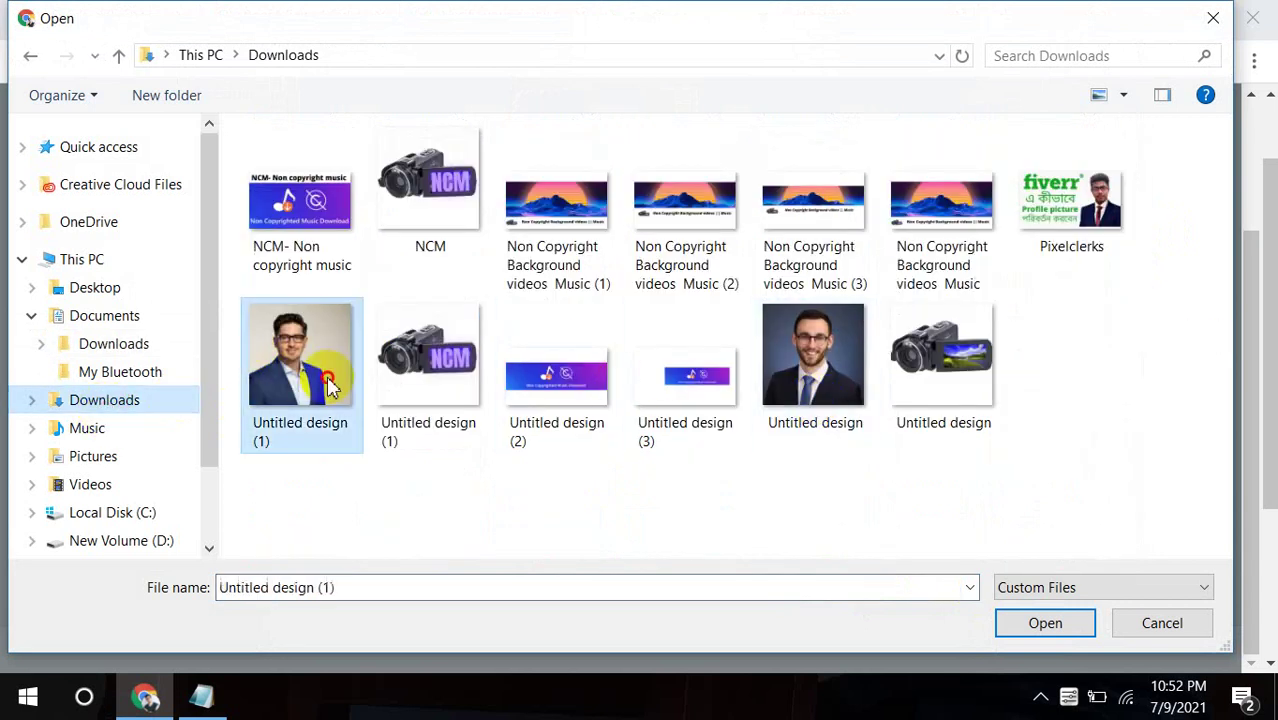
{"action": "left_click", "coordinate": [1045, 623]}
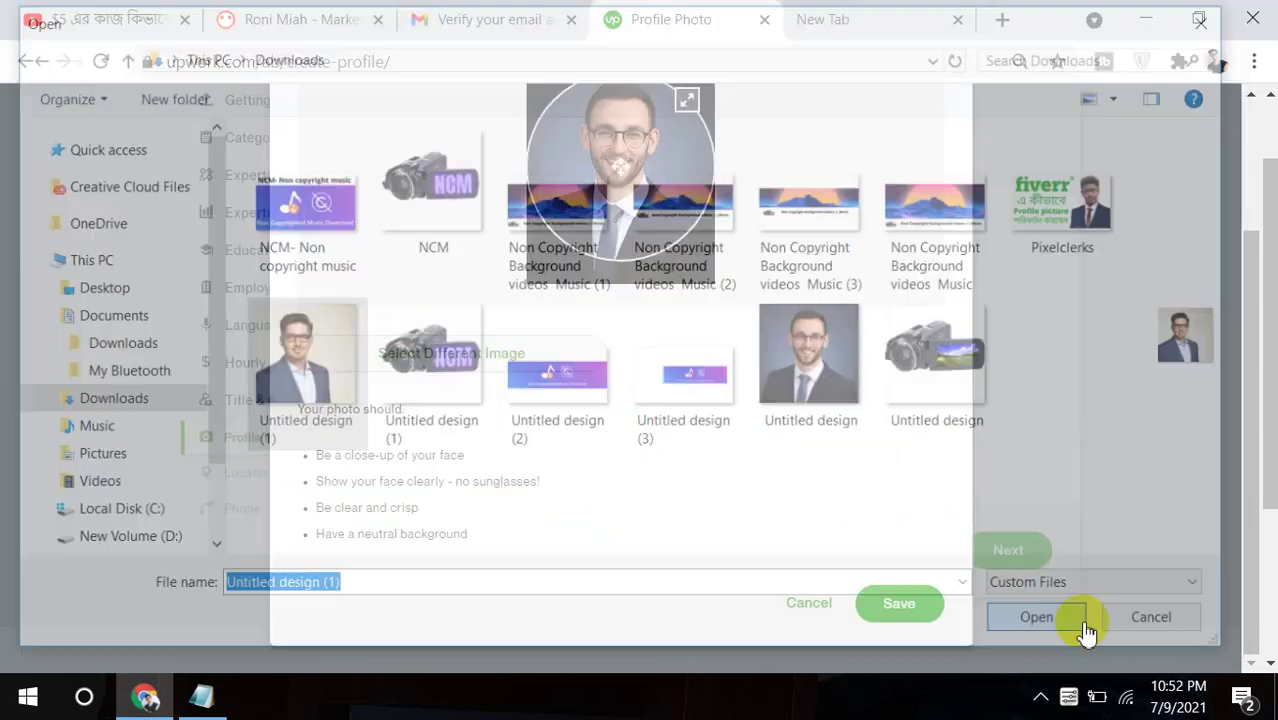
{"action": "left_click", "coordinate": [898, 600]}
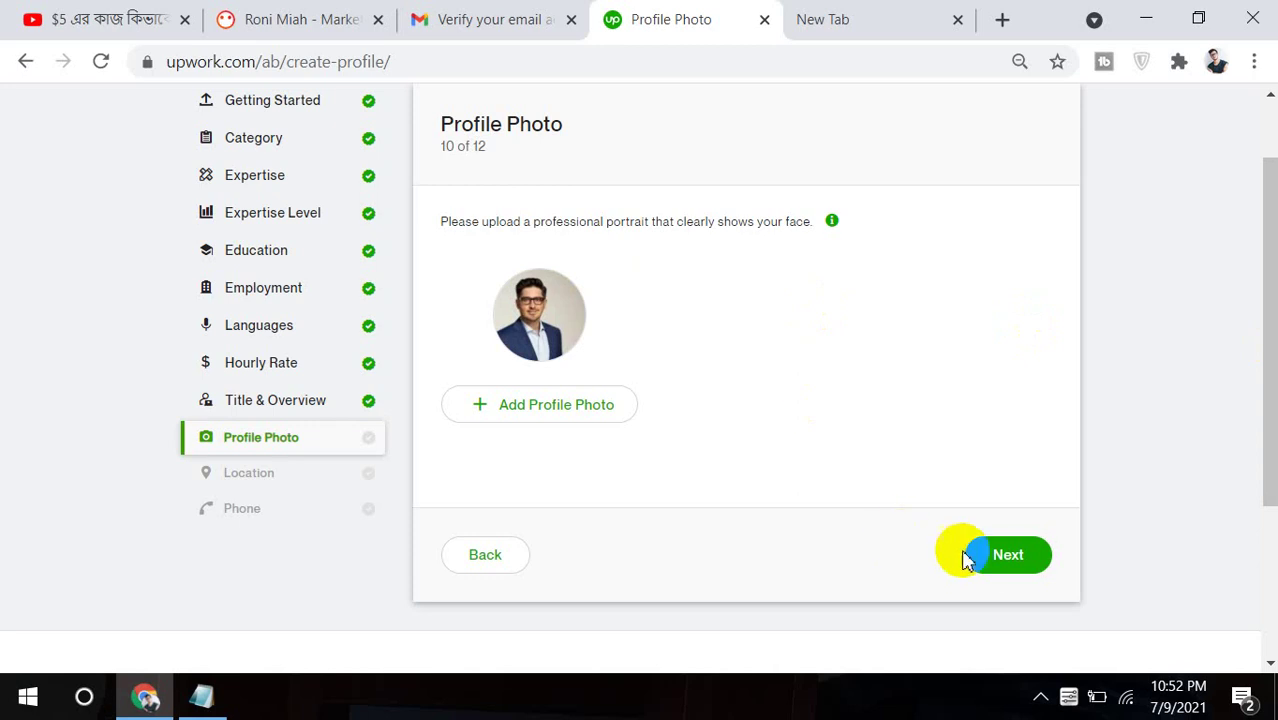
{"action": "left_click", "coordinate": [997, 562]}
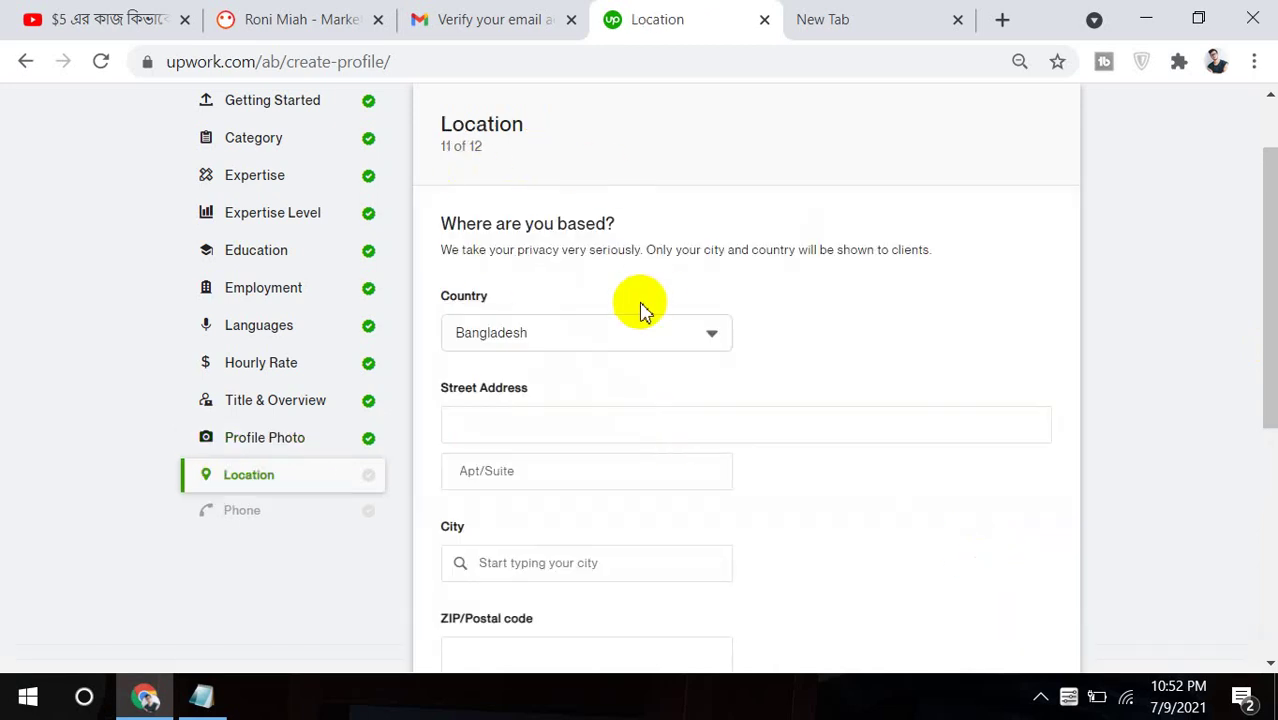
Keep Bangladesh as the country and start filling in the street address.
{"action": "left_click", "coordinate": [613, 331]}
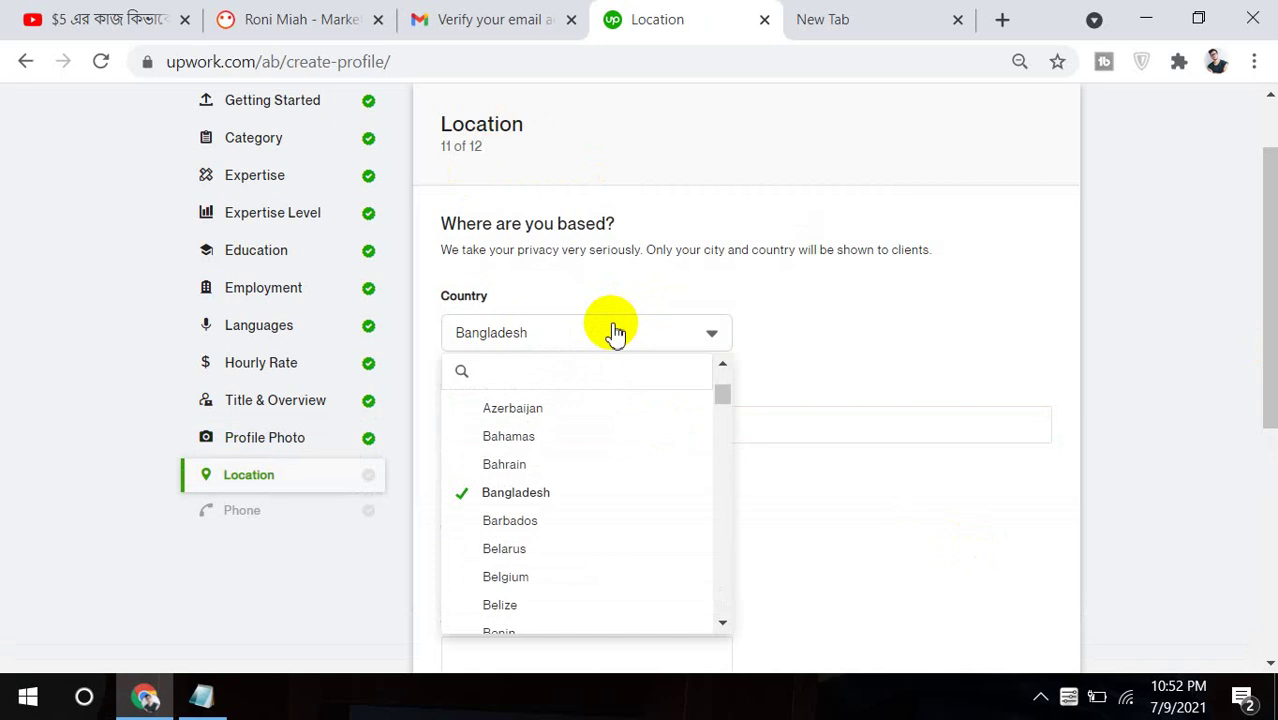
{"action": "left_click", "coordinate": [541, 507]}
{"action": "left_click", "coordinate": [593, 423]}
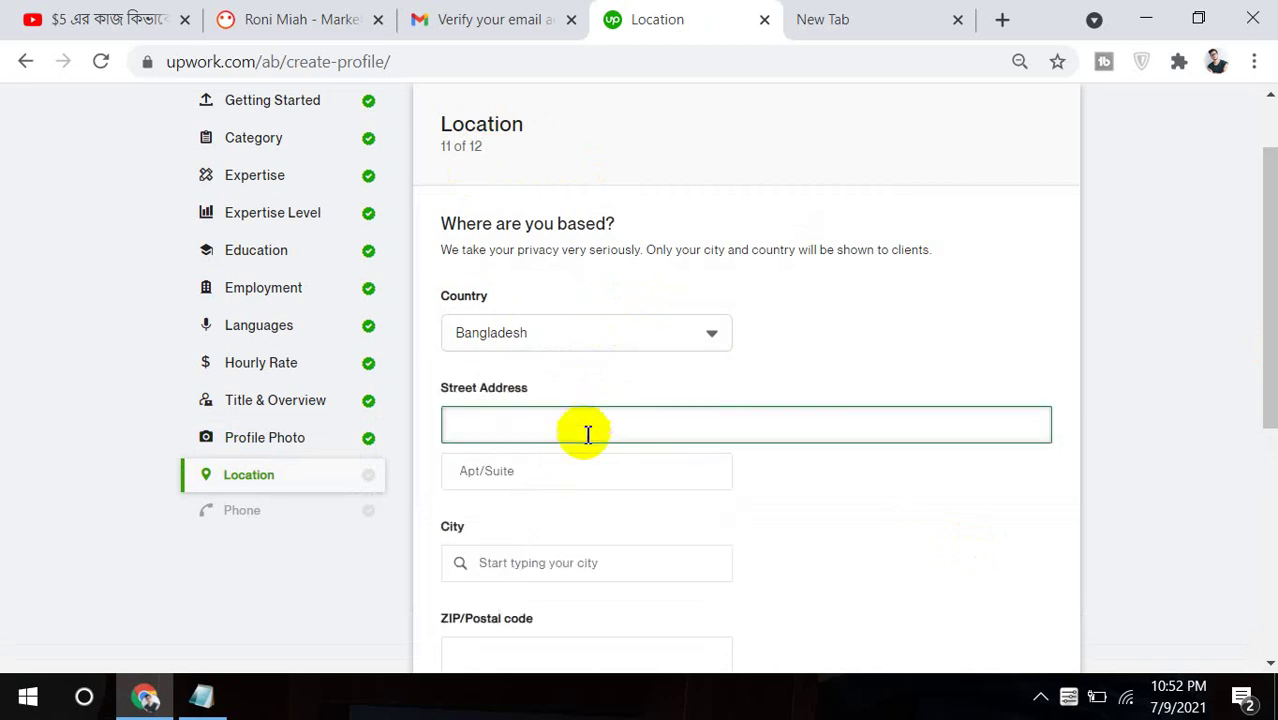
{"action": "left_click", "coordinate": [563, 470]}
{"action": "left_click", "coordinate": [585, 430]}
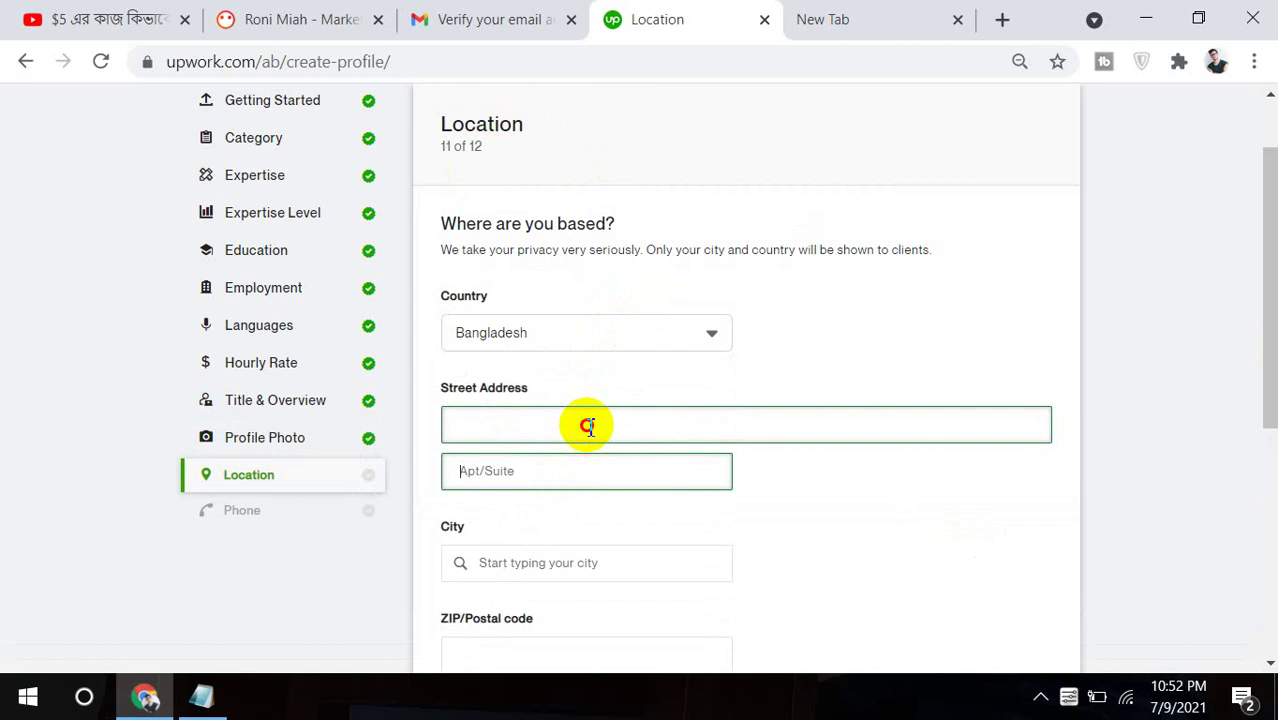
Set the city to Dhaka, C, BD, postal code 1936, complete the street address, and continue.
{"action": "left_click", "coordinate": [575, 556]}
{"action": "type", "text": "d"}
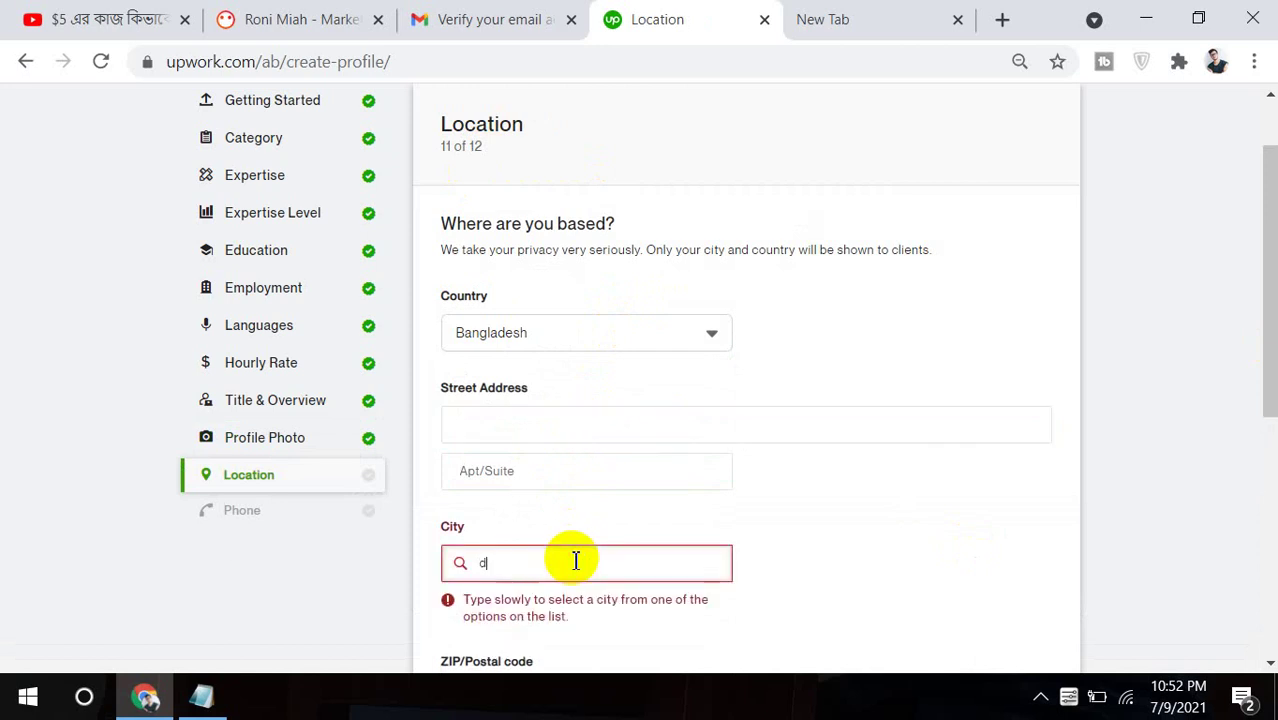
{"action": "type", "text": "haka"}
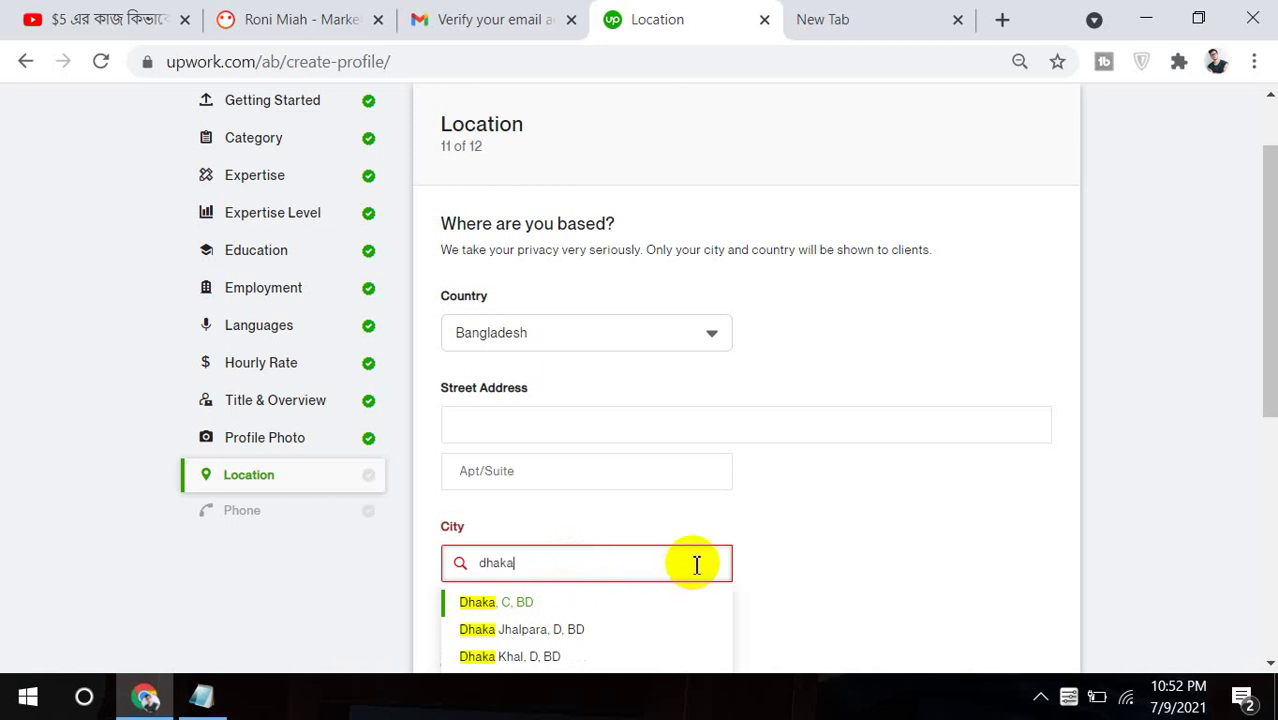
{"action": "left_click", "coordinate": [498, 602]}
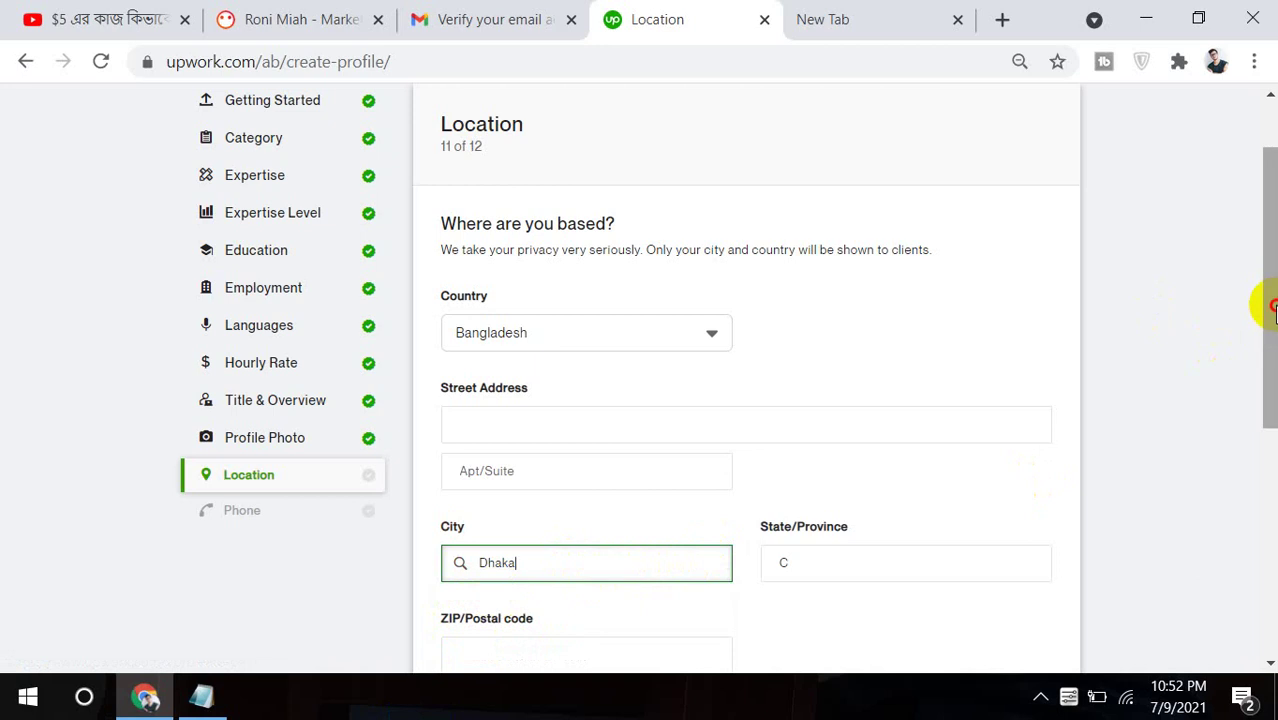
{"action": "left_click_drag", "start_coordinate": [1266, 308], "coordinate": [1262, 412]}
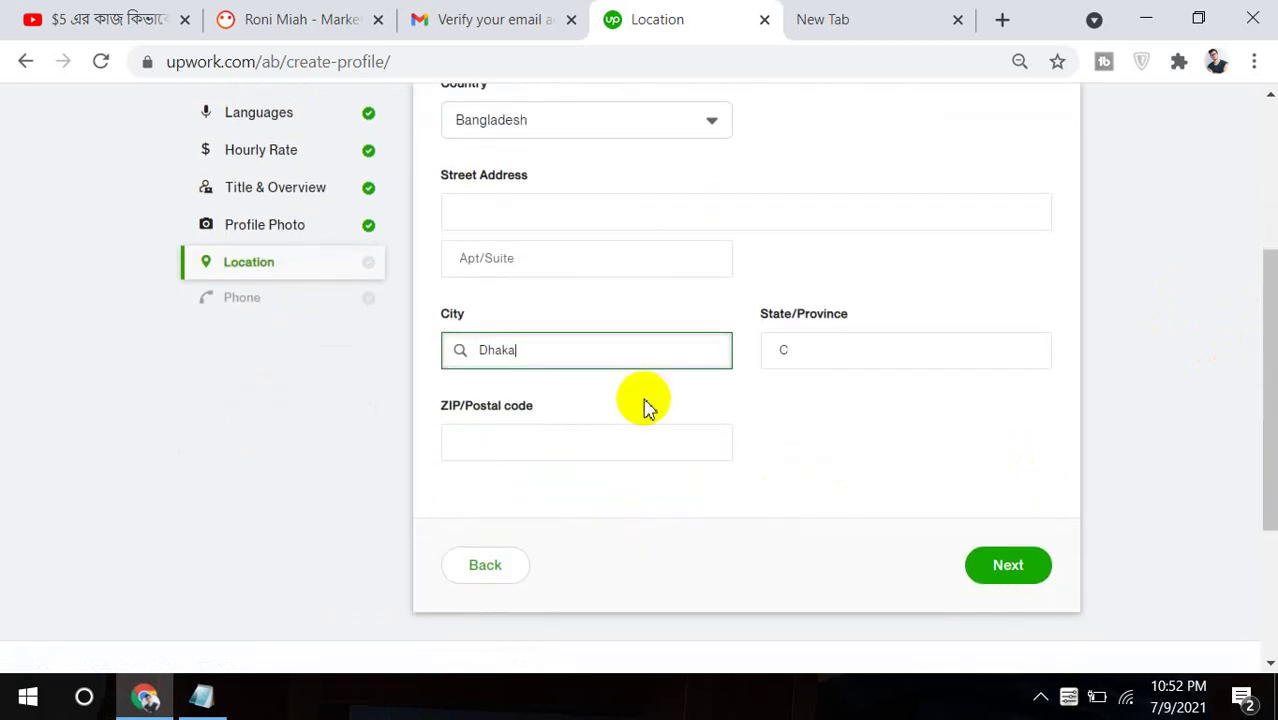
{"action": "left_click", "coordinate": [640, 438]}
{"action": "type", "text": "1"}
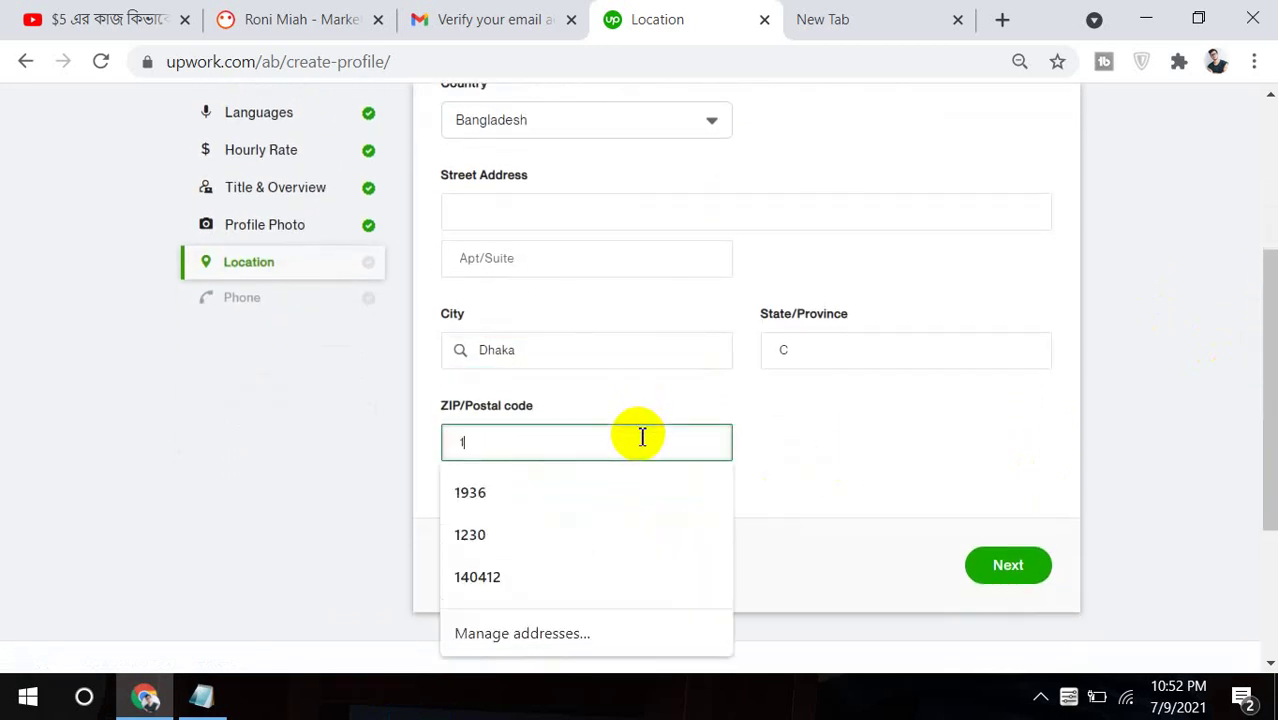
{"action": "type", "text": "93"}
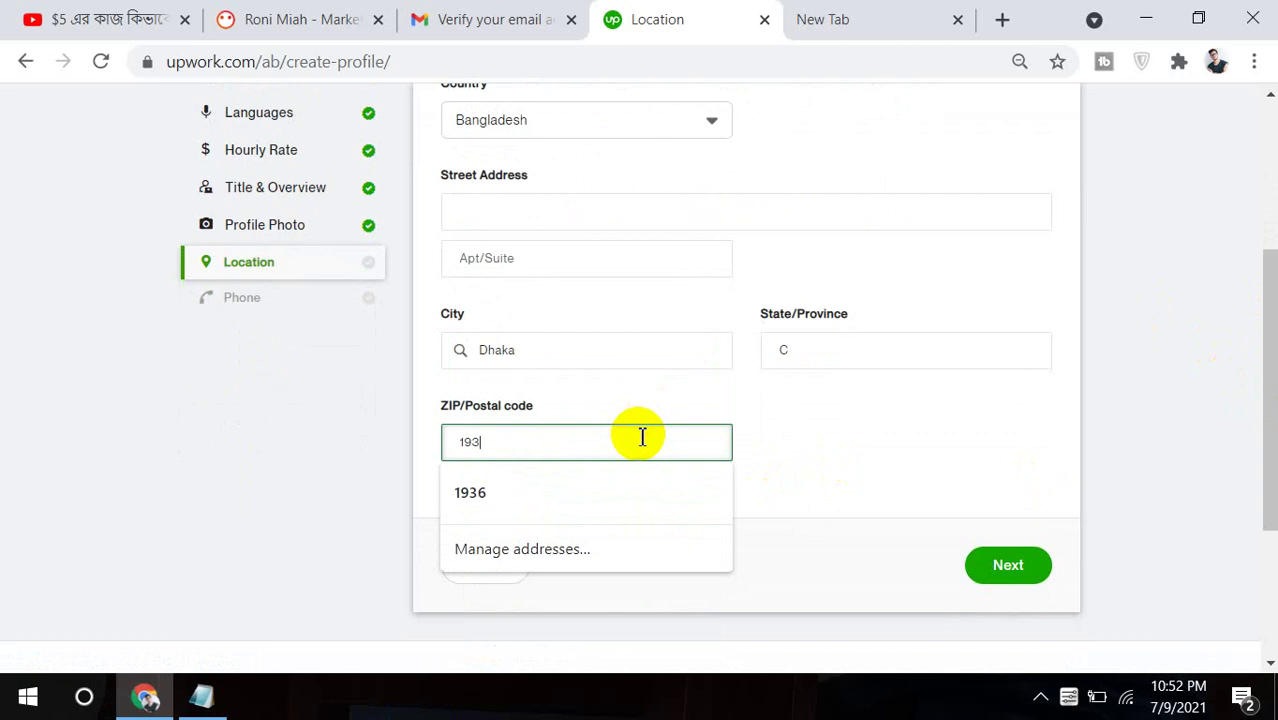
{"action": "type", "text": "6"}
{"action": "left_click", "coordinate": [593, 488]}
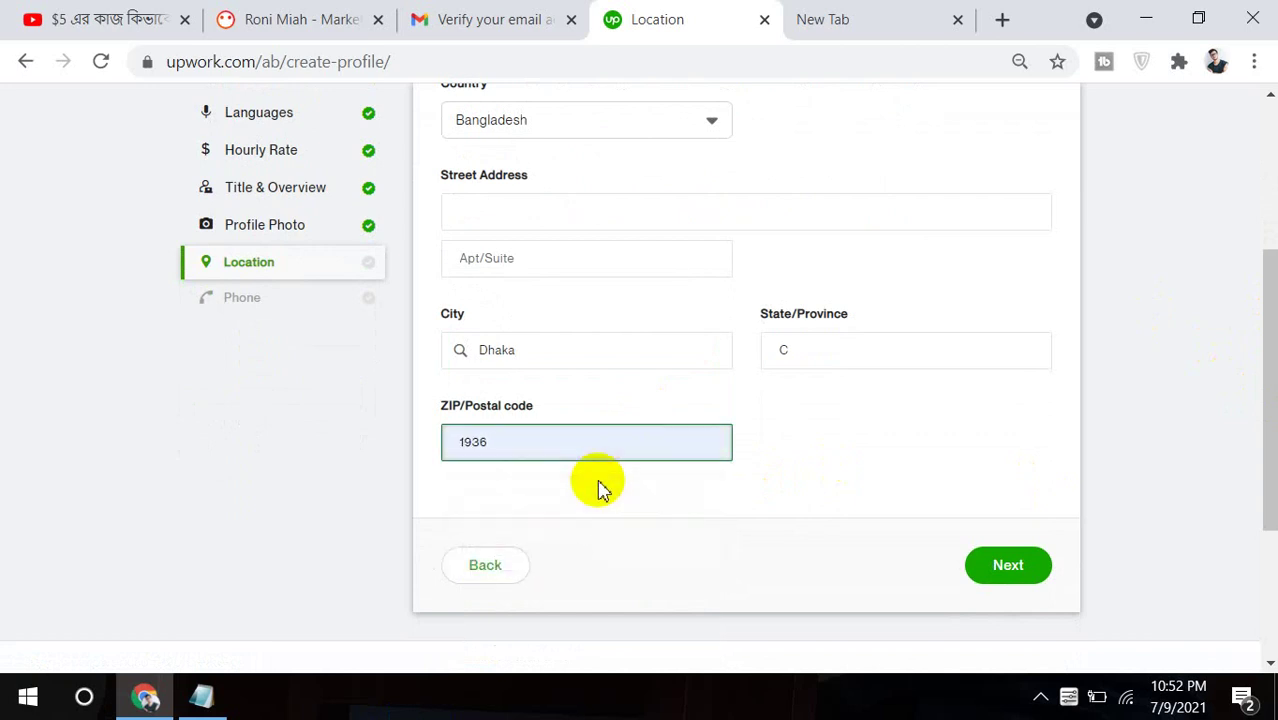
{"action": "left_click", "coordinate": [695, 230]}
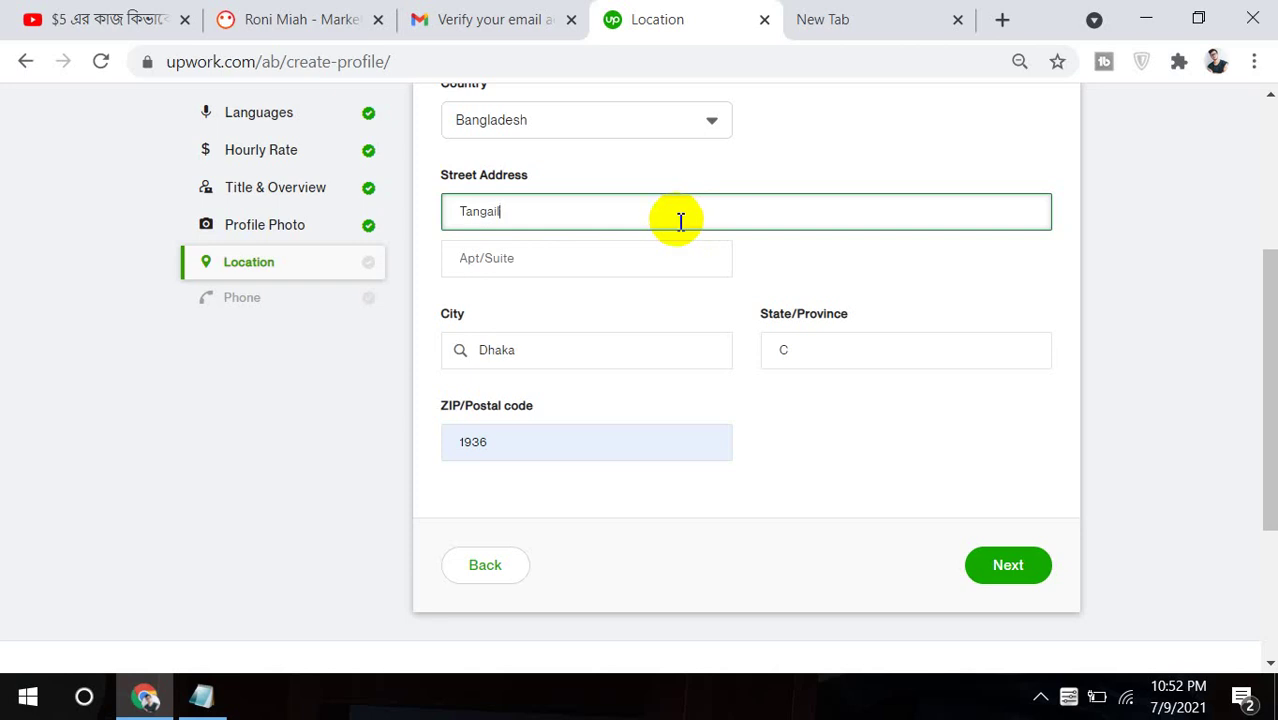
{"action": "left_click", "coordinate": [1000, 568]}
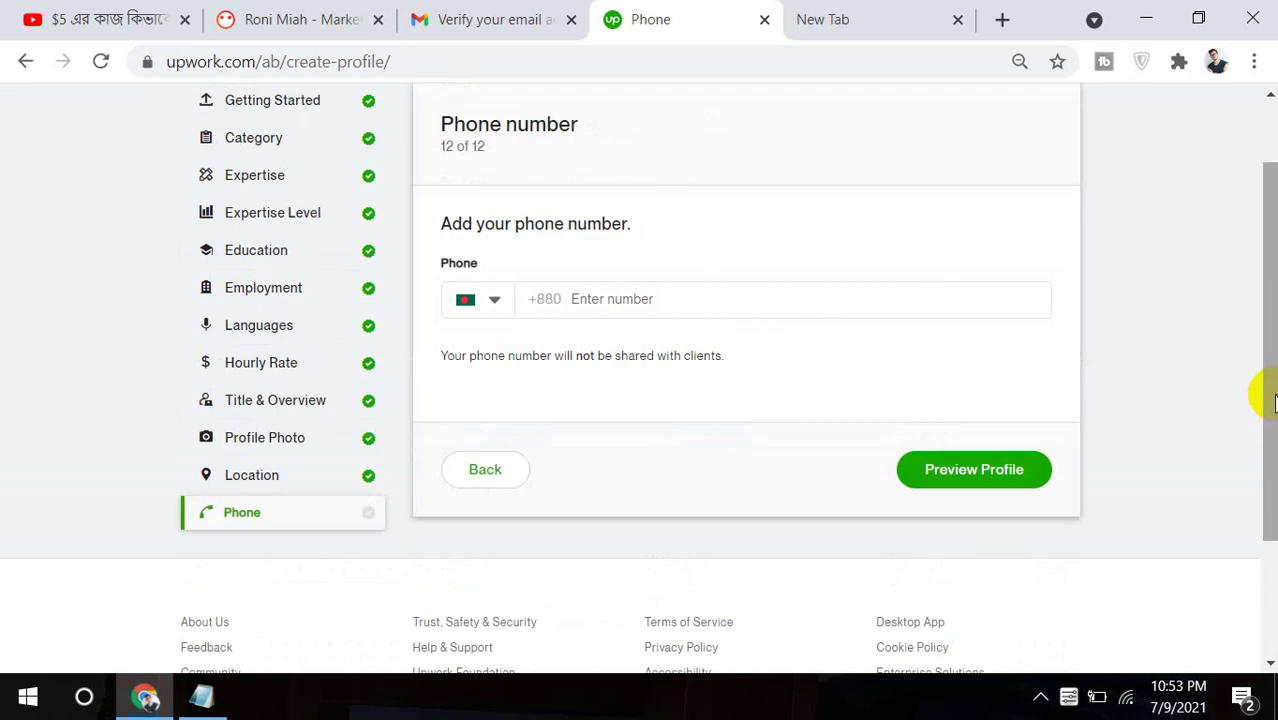
Enter the phone number with the +880 code and open the profile preview.
{"action": "left_click", "coordinate": [796, 306]}
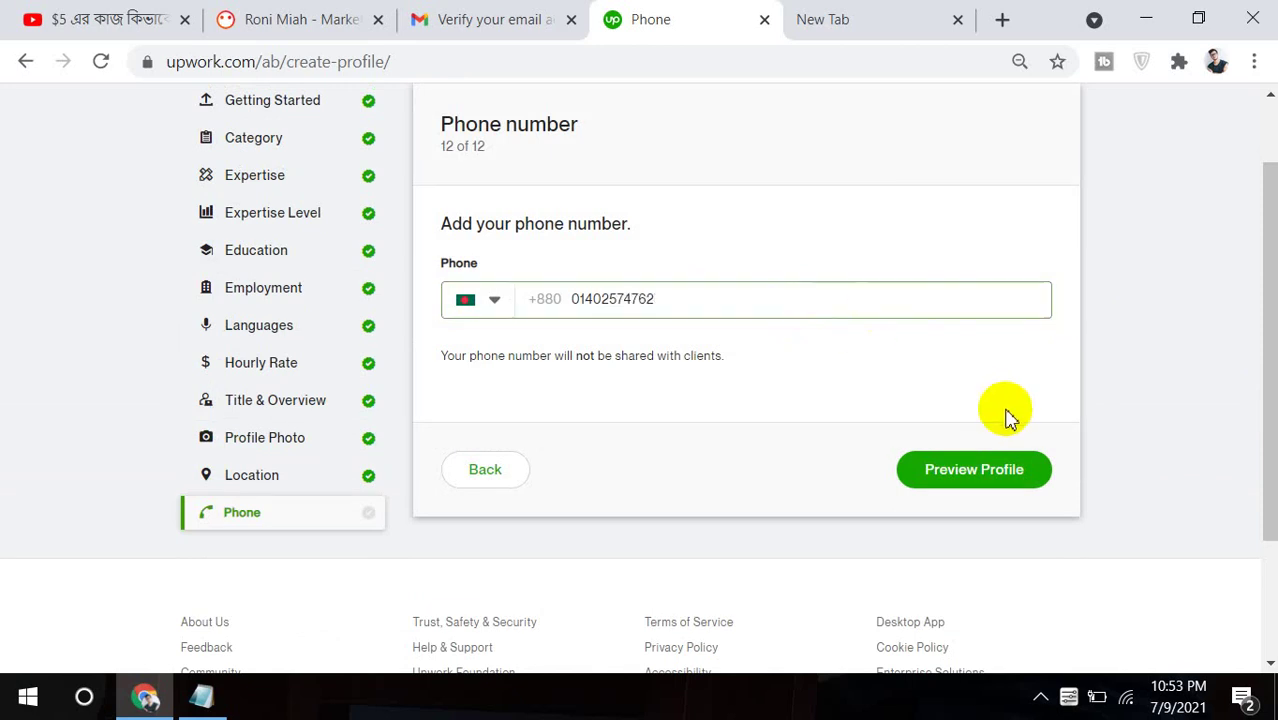
{"action": "left_click", "coordinate": [980, 486]}
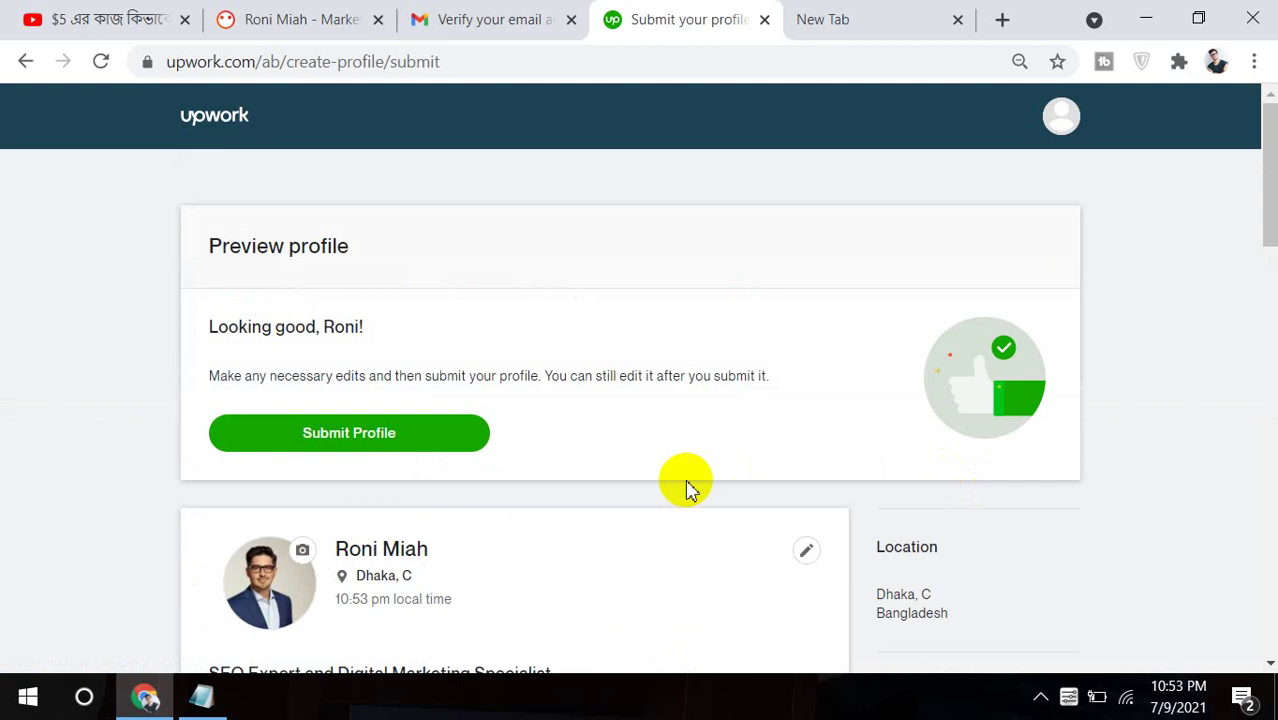
Review the profile preview, submit the profile, and close the referral announcement.
{"action": "left_click_drag", "start_coordinate": [1269, 135], "coordinate": [1250, 228]}
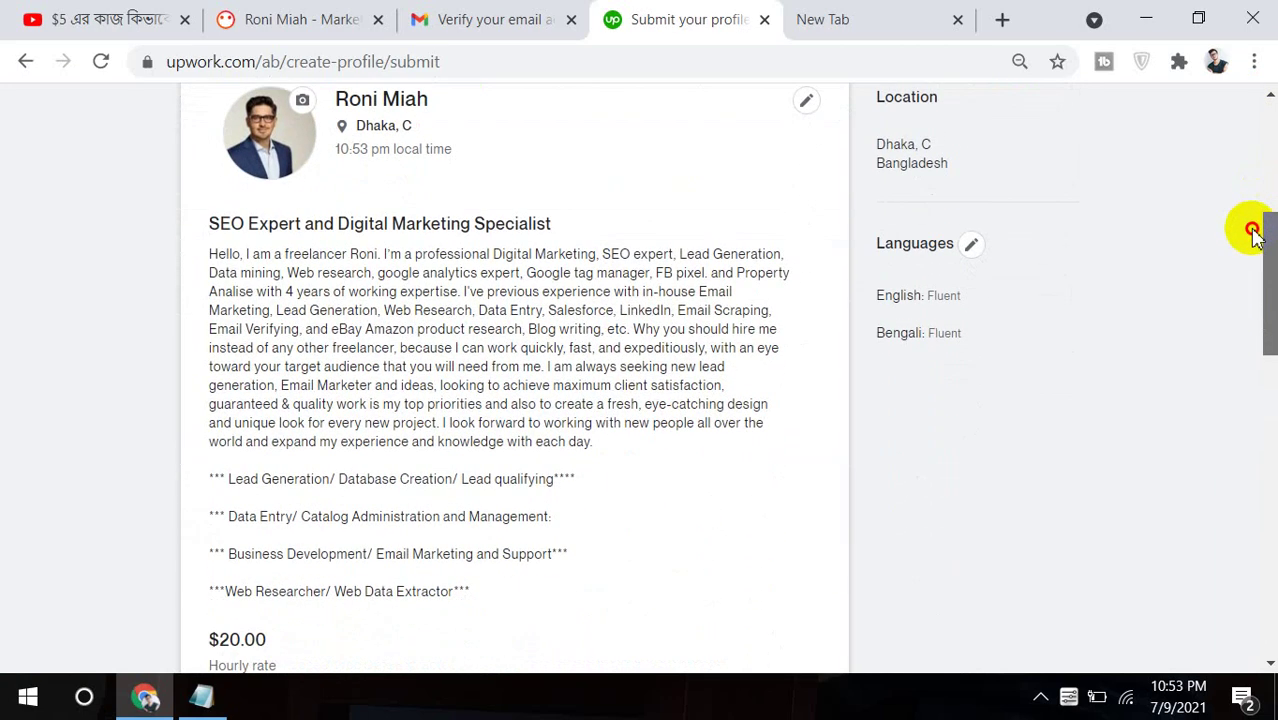
{"action": "double_click", "coordinate": [510, 222]}
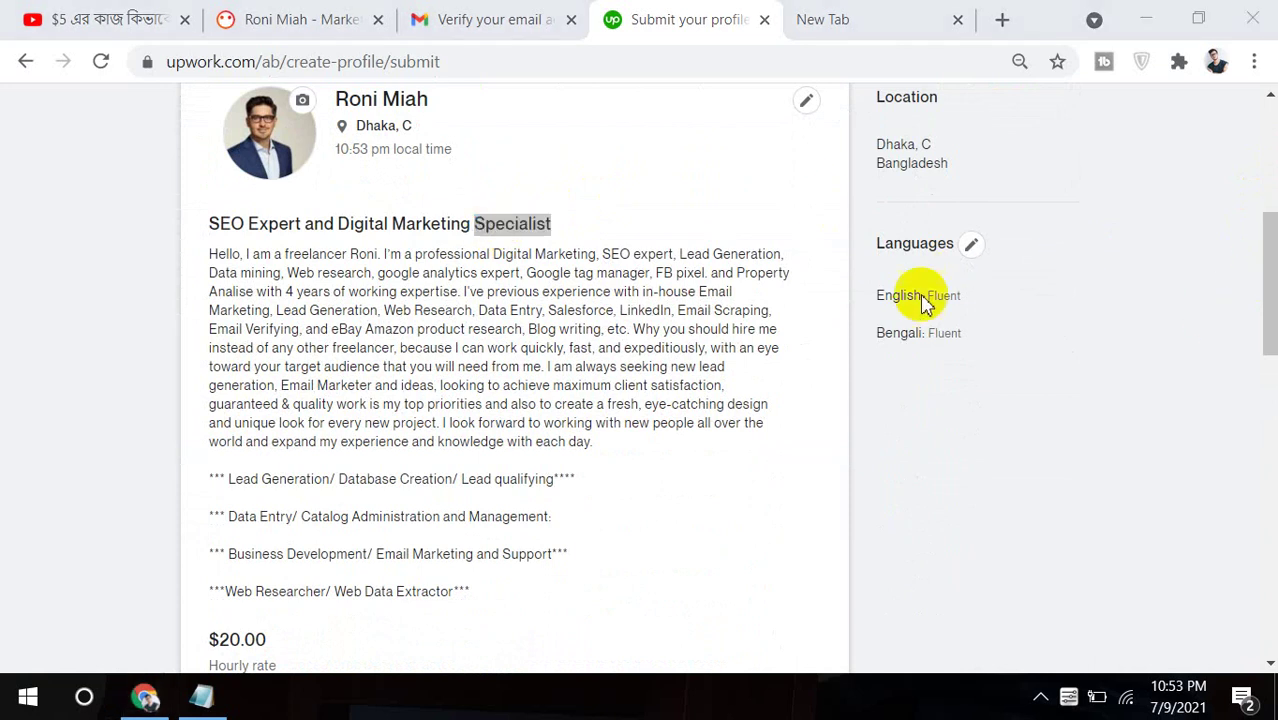
{"action": "left_click_drag", "start_coordinate": [1265, 240], "coordinate": [1104, 143]}
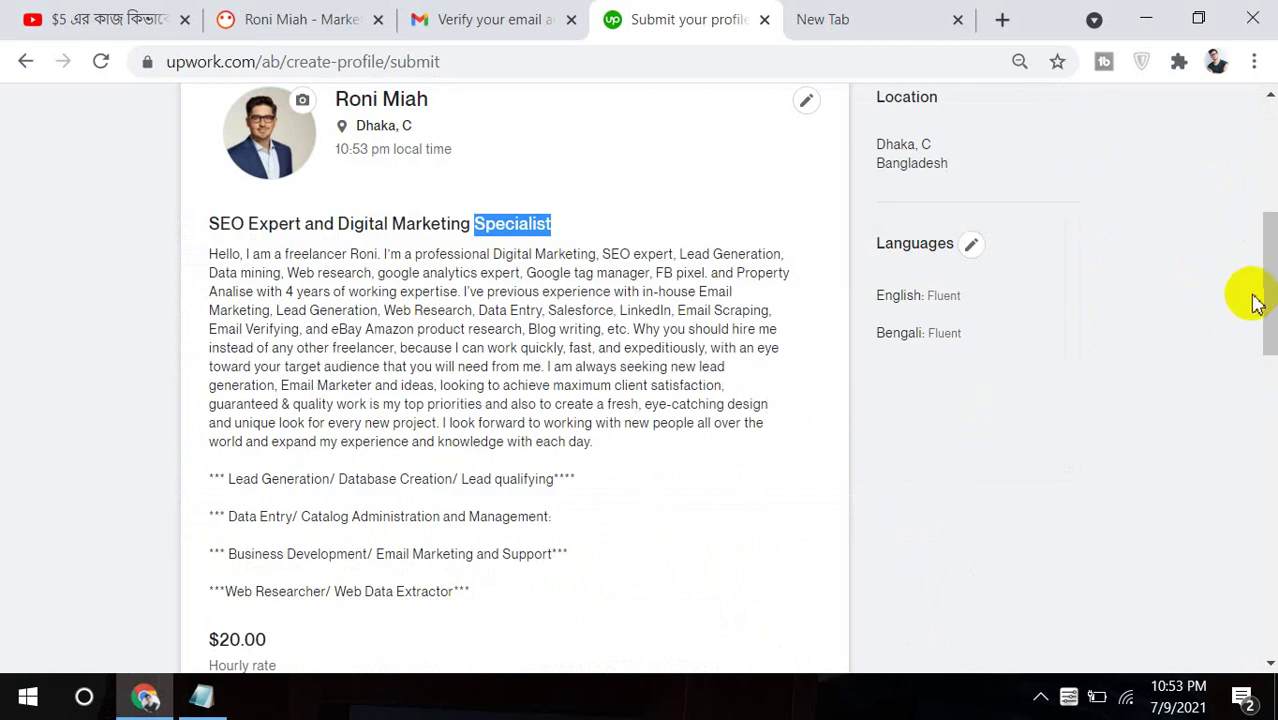
{"action": "left_click_drag", "start_coordinate": [1268, 313], "coordinate": [1264, 231]}
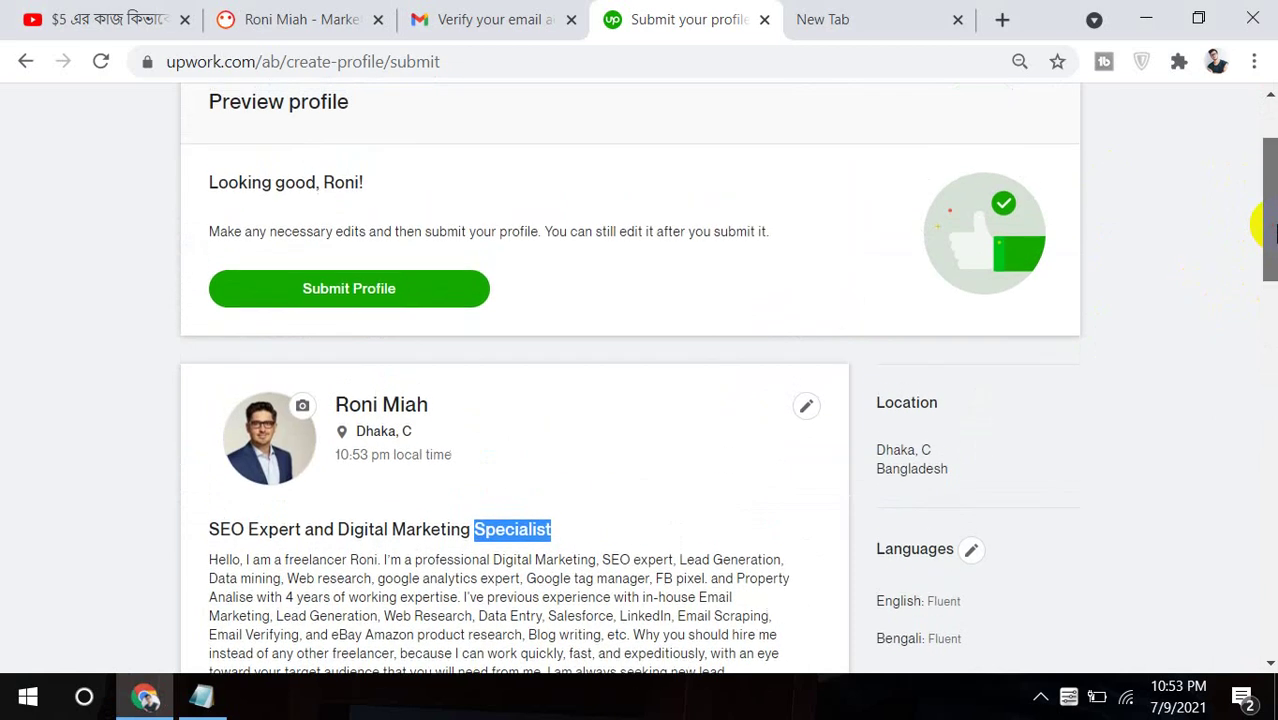
{"action": "left_click", "coordinate": [352, 305]}
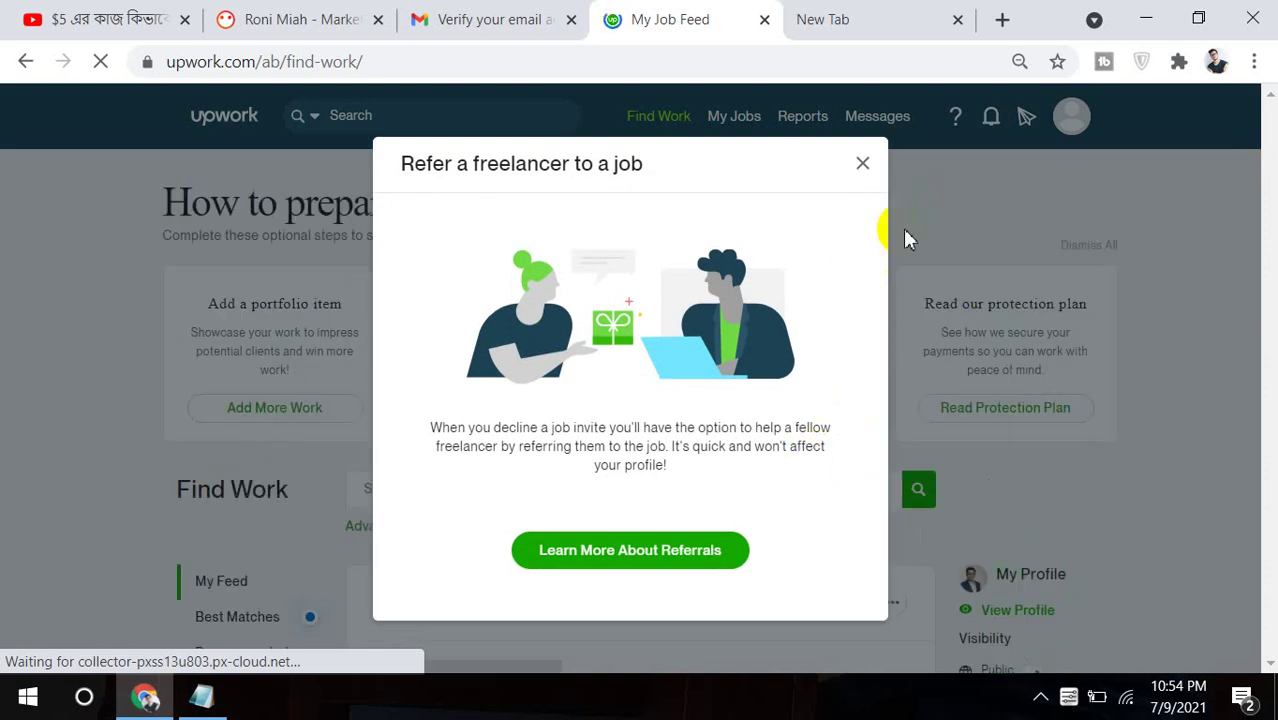
{"action": "left_click", "coordinate": [864, 166]}
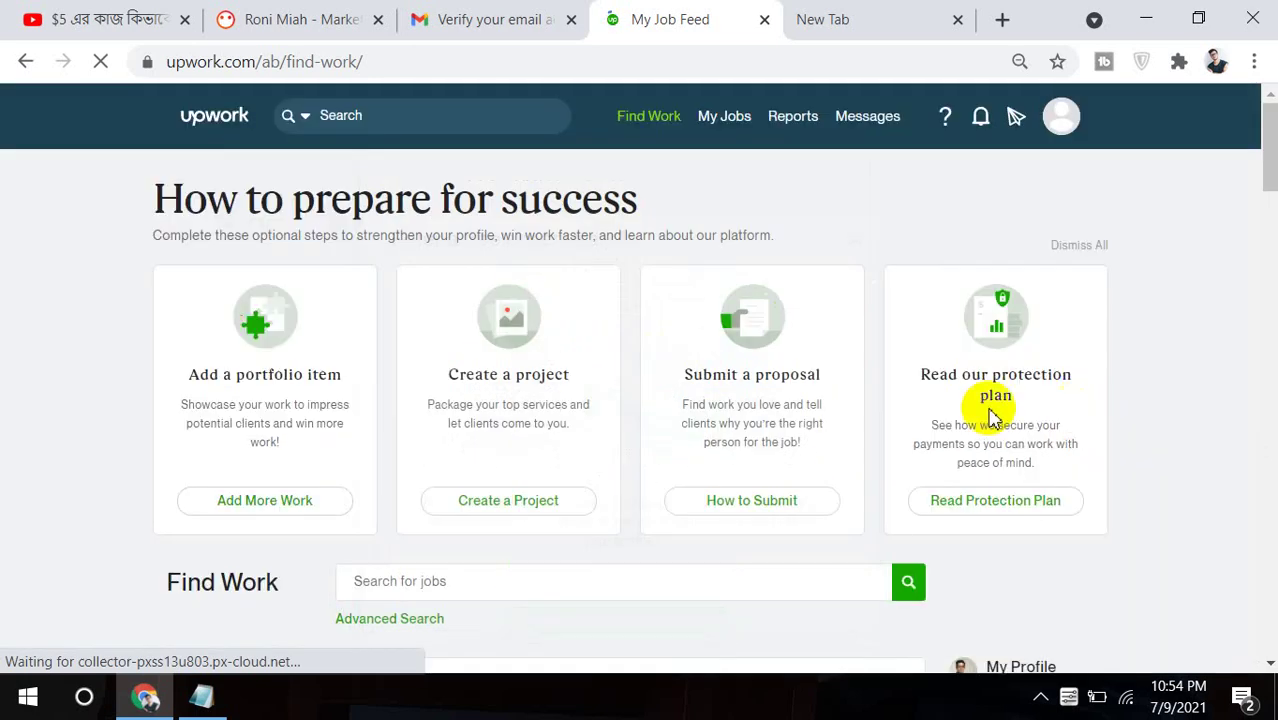